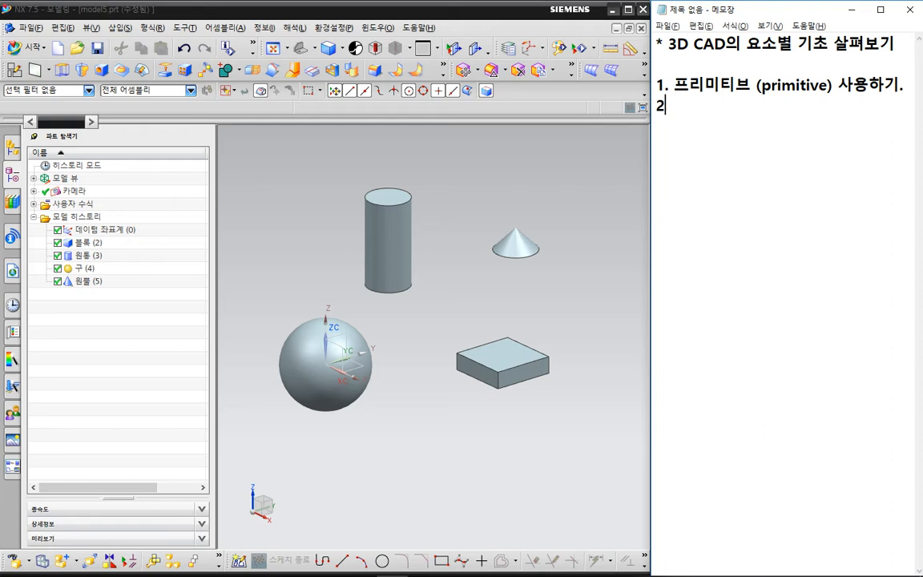
Complete the second heading in the notes as "2. 3D 모델링의 일반적인 단계".
{"action": "type", "text": "3D 모델링"}
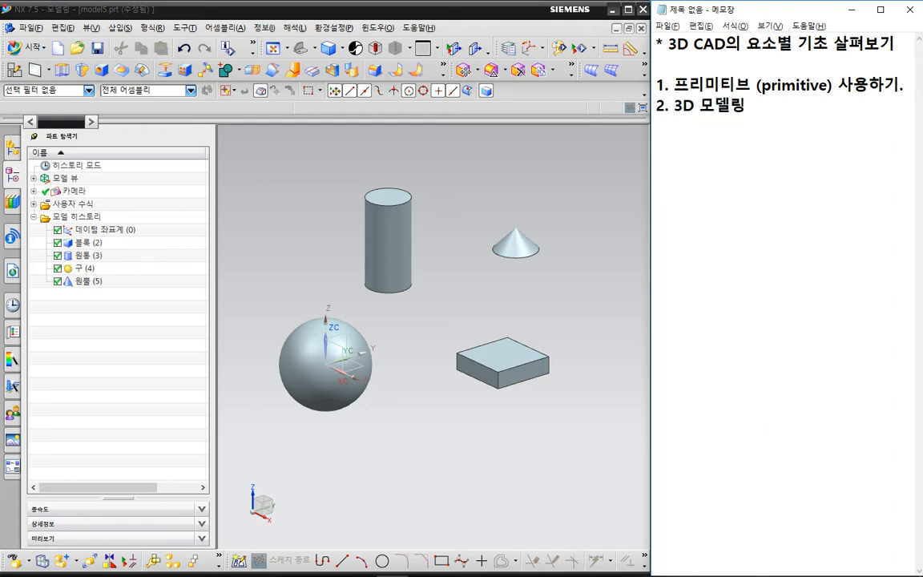
{"action": "type", "text": "의 일반적인 단계"}
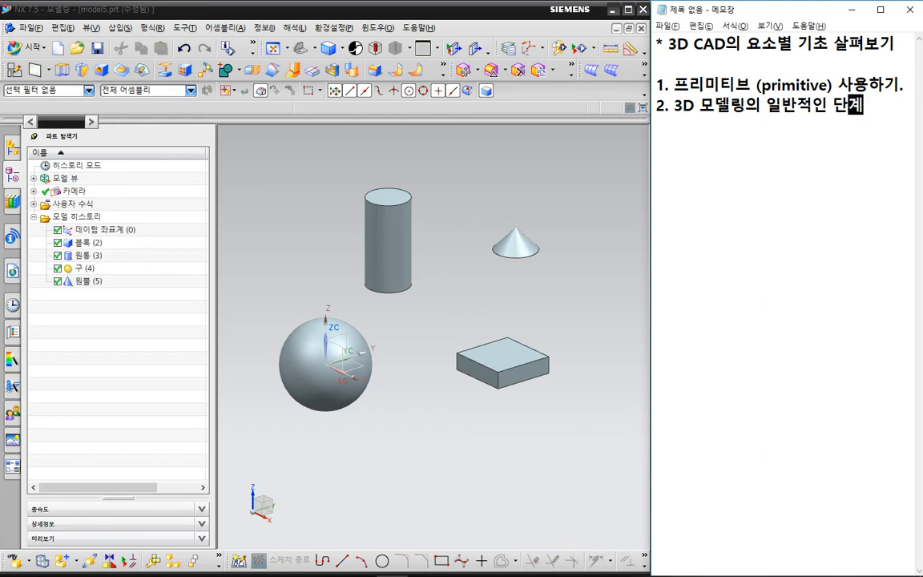
Add a dash line under the second heading listing the CAD programs "카티아, NX, 솔리드웍스, 인벤터".
{"action": "key", "text": "Return"}
{"action": "type", "text": "- 카티"}
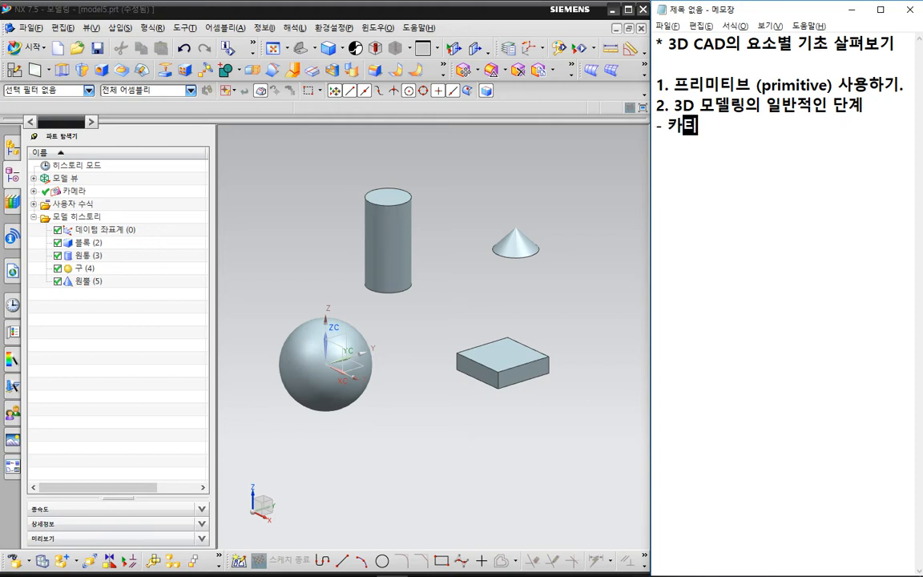
{"action": "type", "text": "아, "}
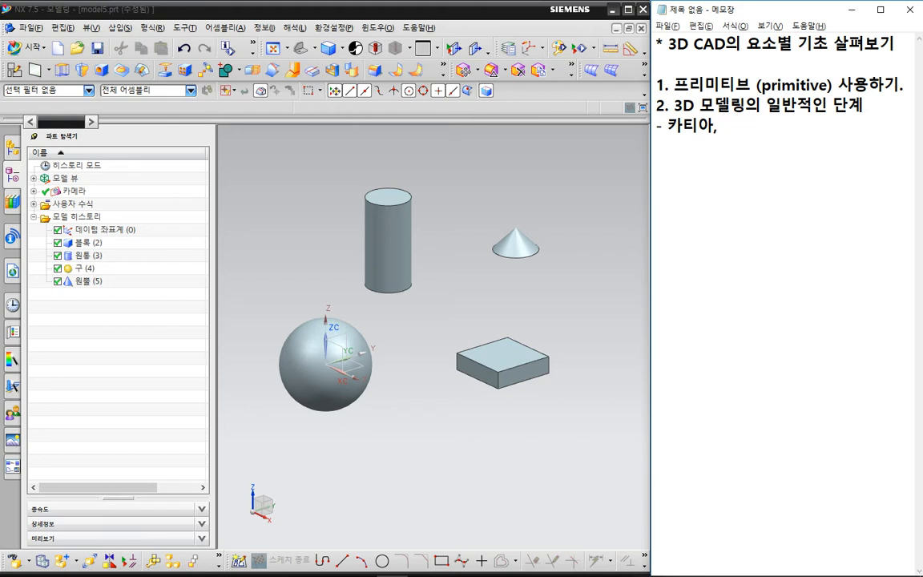
{"action": "type", "text": "ㅜ NX, 솔리"}
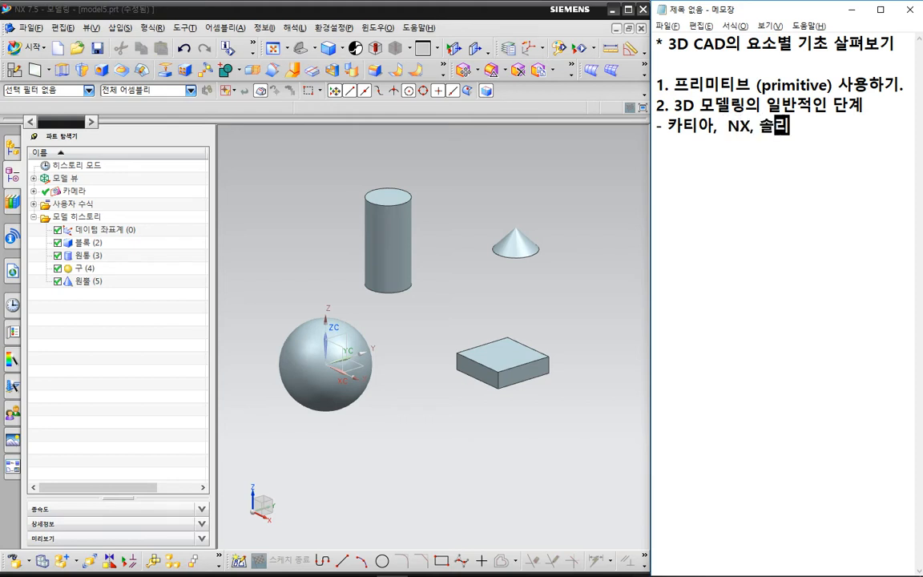
{"action": "type", "text": "드웍스"}
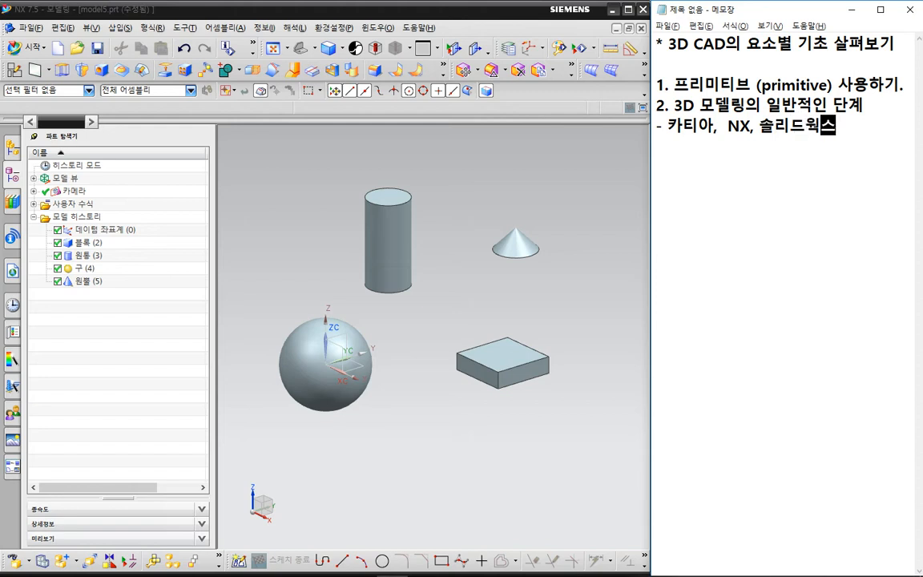
{"action": "type", "text": ", 인벤터"}
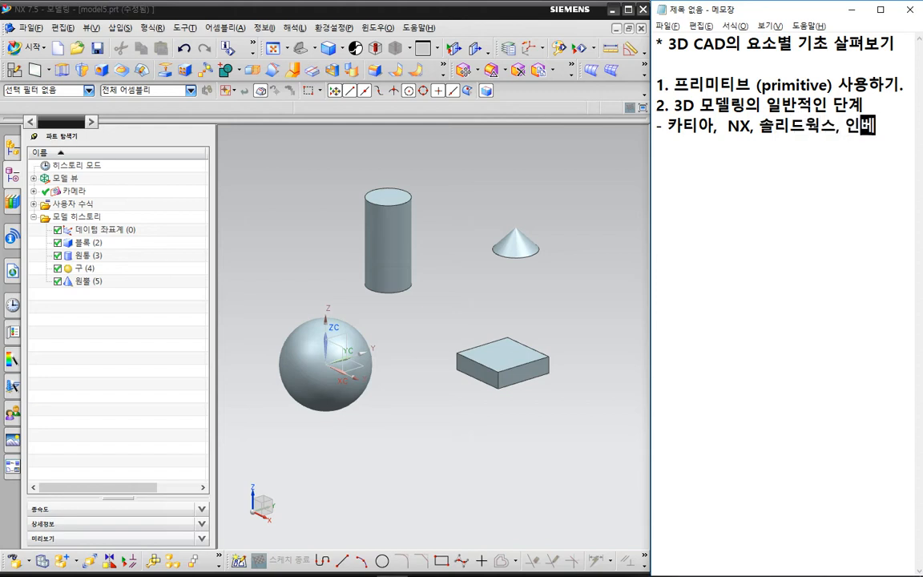
Continue the program list on a new line with "프로이 ..... 파라메트릭설계.".
{"action": "key", "text": "Return"}
{"action": "type", "text": "프로이 ....."}
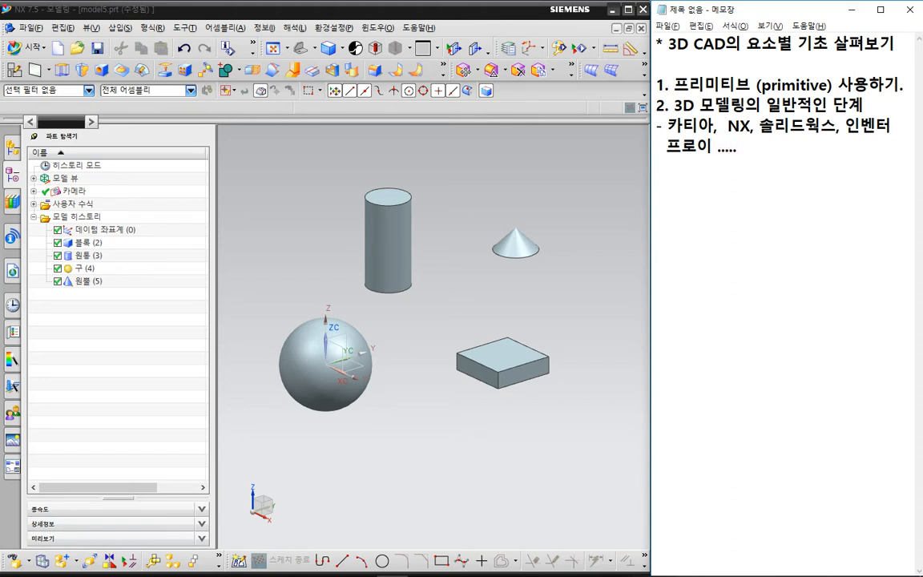
{"action": "type", "text": "파라"}
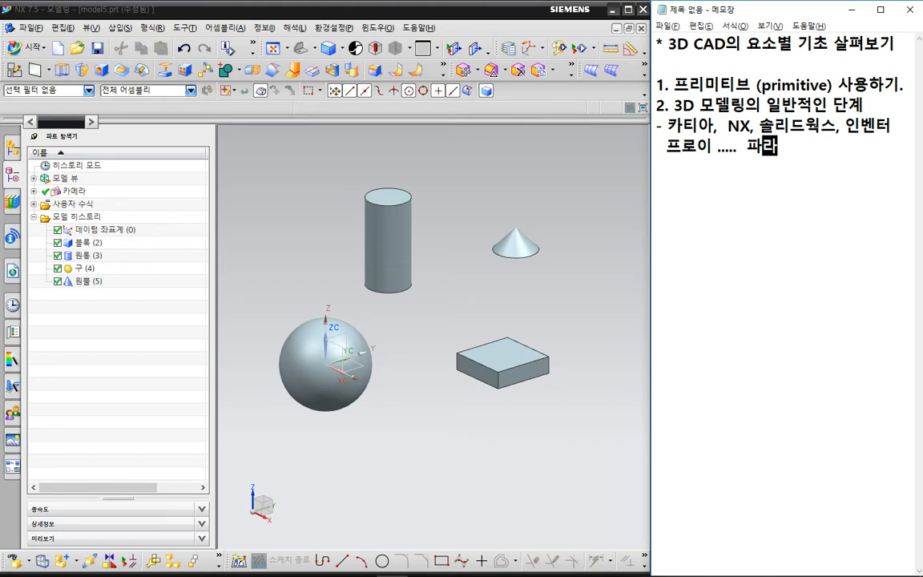
{"action": "type", "text": "메트릭"}
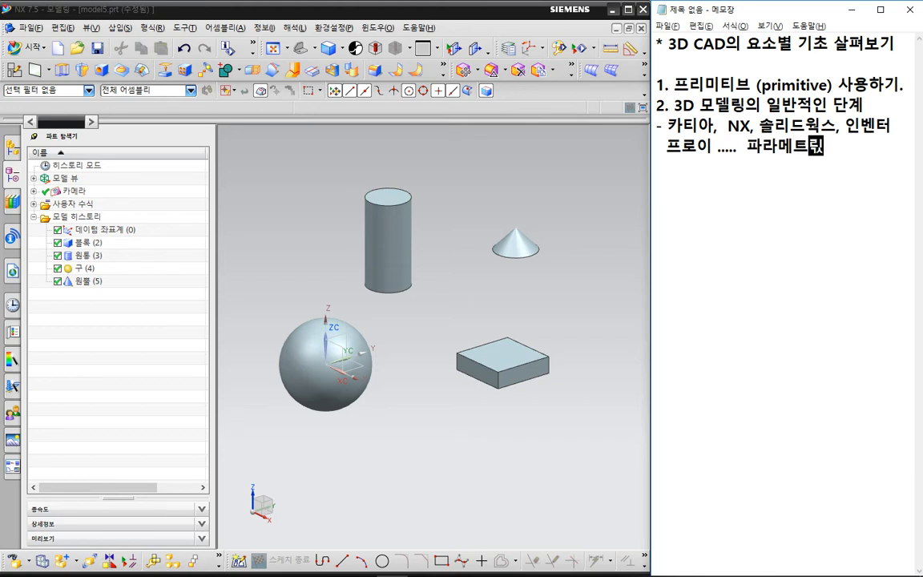
{"action": "type", "text": "설계. "}
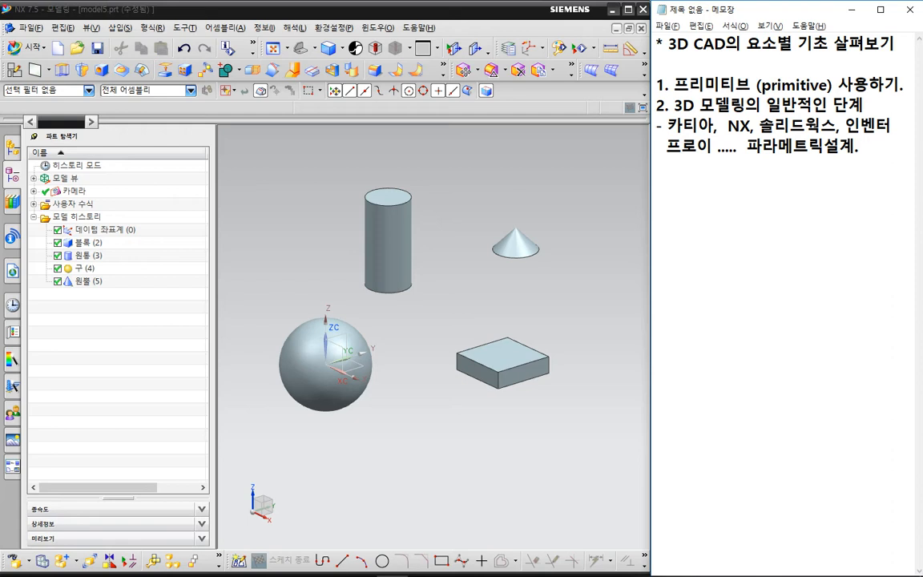
{"action": "type", "text": "  1. 스케치"}
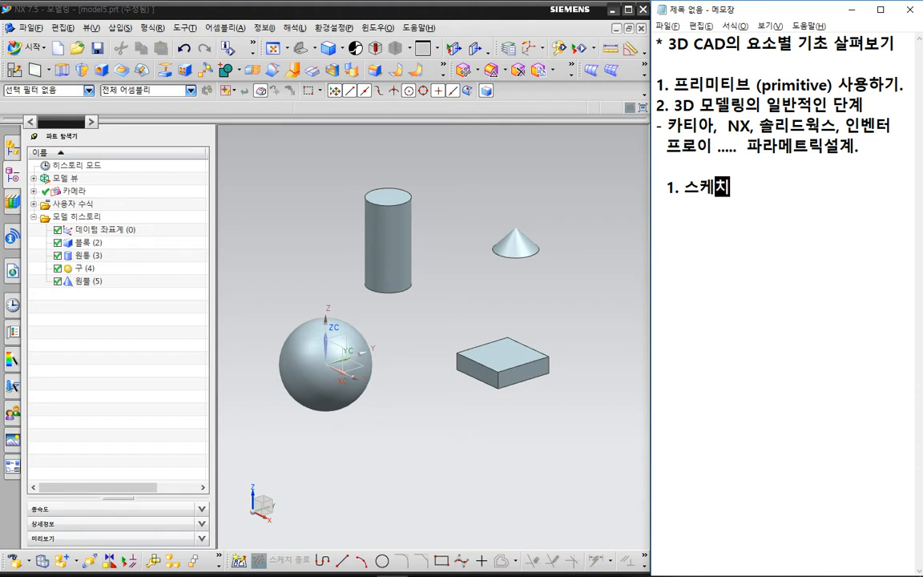
Add the indented sub-item "1. 스케치(선/커브curve)" below the program list, leaving a blank line between them.
{"action": "type", "text": "ㅅ"}
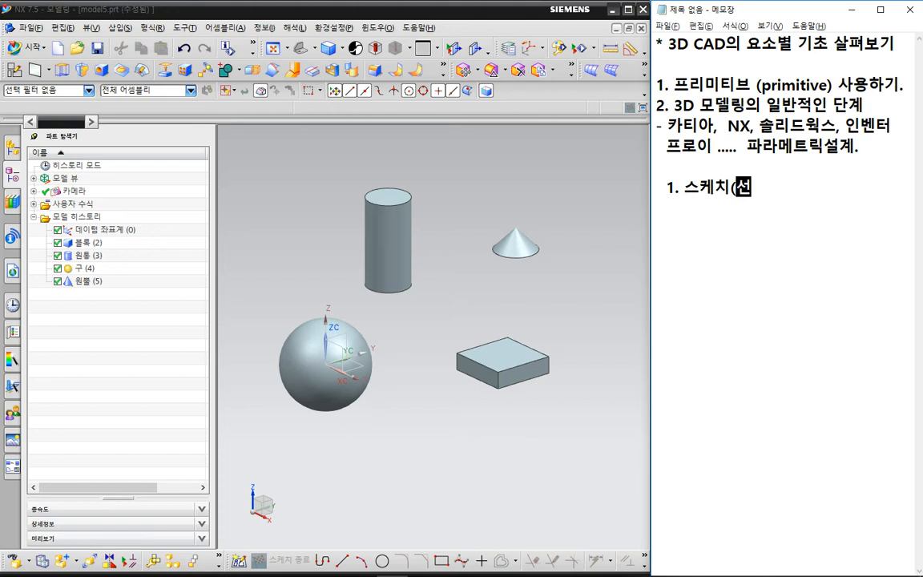
{"action": "type", "text": "/커브)"}
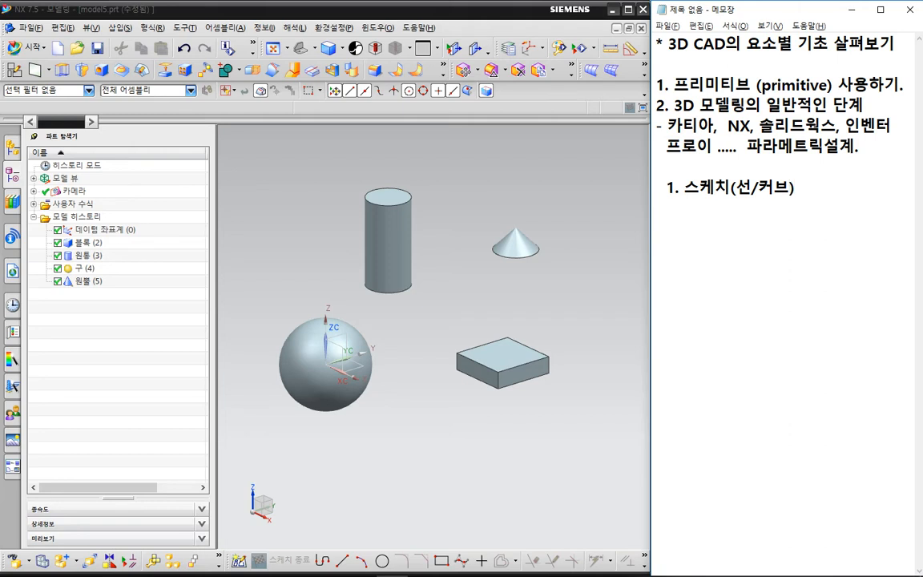
{"action": "key", "text": "Left"}
{"action": "type", "text": "curve"}
Add the sub-item "2. 구속." and mark it with a temporary red circle.
{"action": "type", "text": "2"}
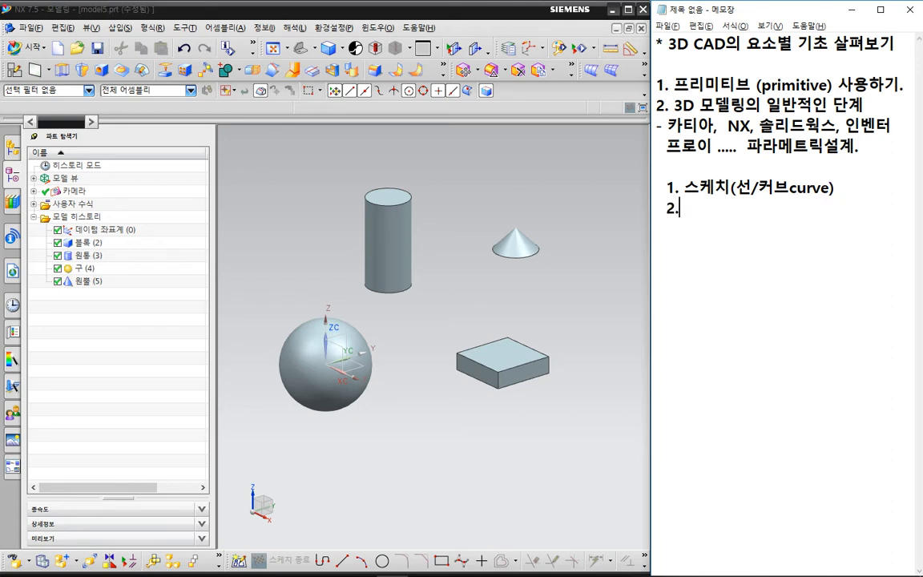
{"action": "type", "text": ". 구속."}
{"action": "key", "text": "ctrl+2"}
{"action": "mouse_move", "coordinate": [723, 222]}
{"action": "left_mouse_down"}
{"action": "mouse_move", "coordinate": [696, 195]}
{"action": "mouse_move", "coordinate": [723, 231]}
{"action": "left_mouse_up"}
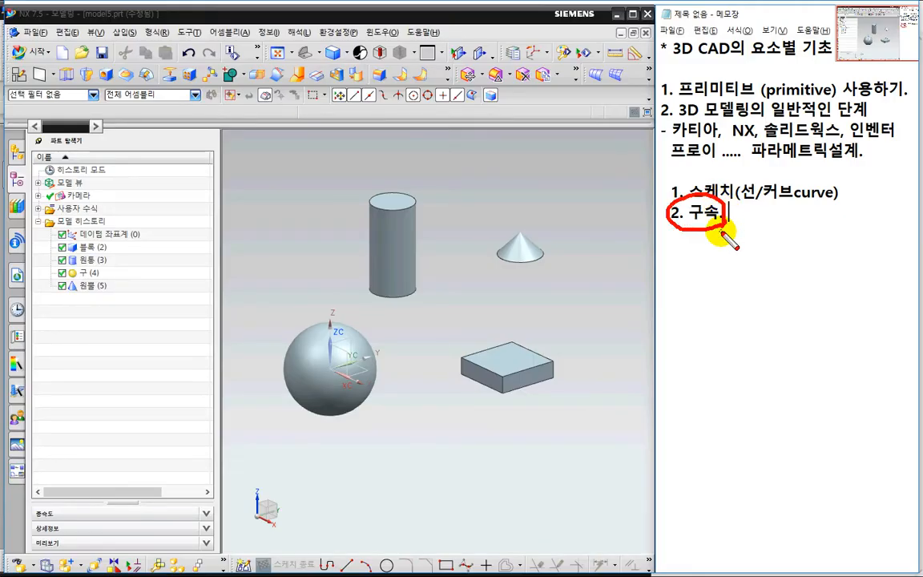
{"action": "key", "text": "Escape"}
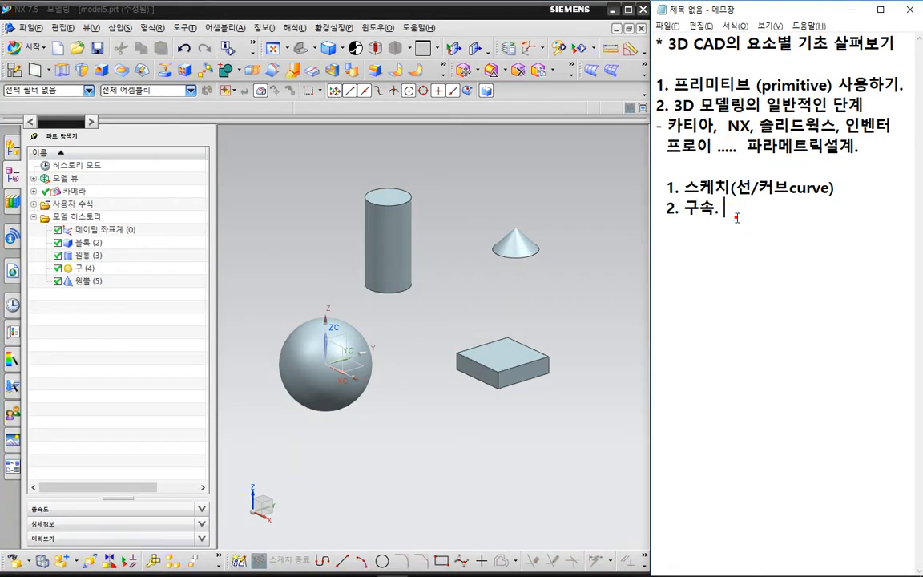
Add the sub-item "3. 특징형상설계" with "Feature Modeling." on the line below it.
{"action": "key", "text": "Return"}
{"action": "type", "text": "3"}
{"action": "type", "text": ". 특징형상"}
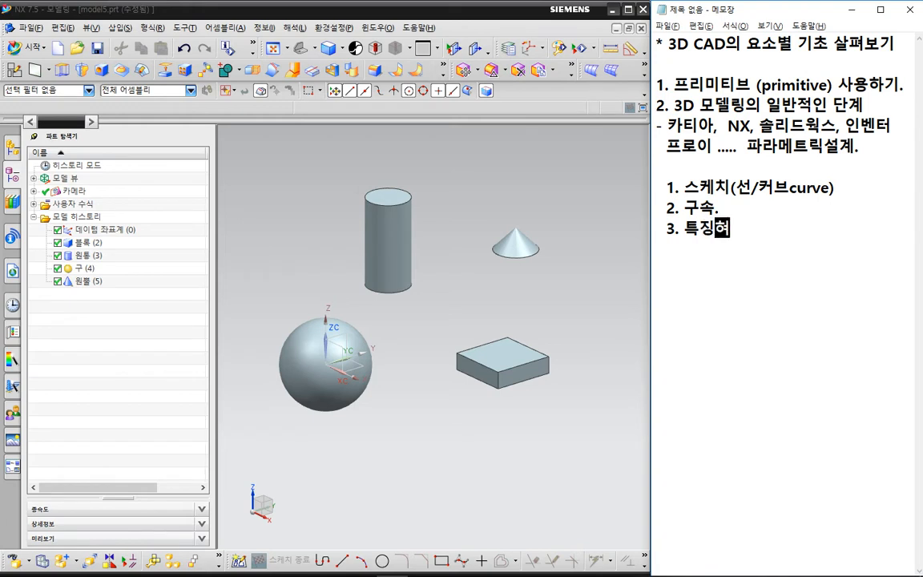
{"action": "type", "text": "설계"}
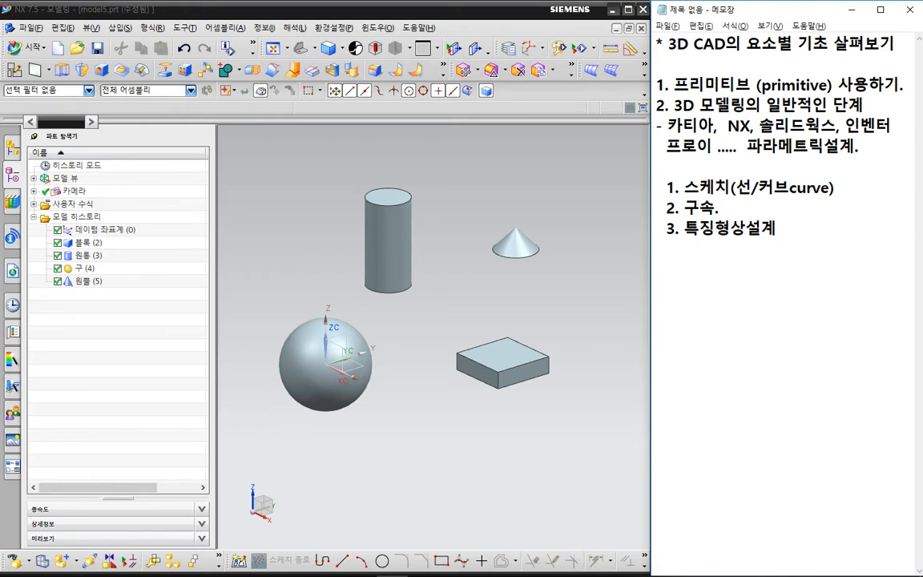
{"action": "type", "text": "      Feature M"}
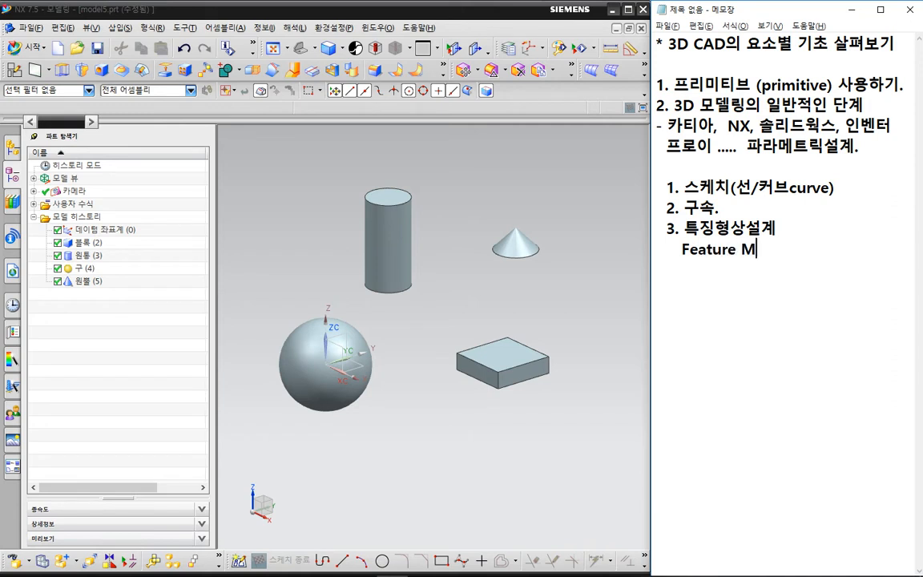
{"action": "type", "text": "odeling."}
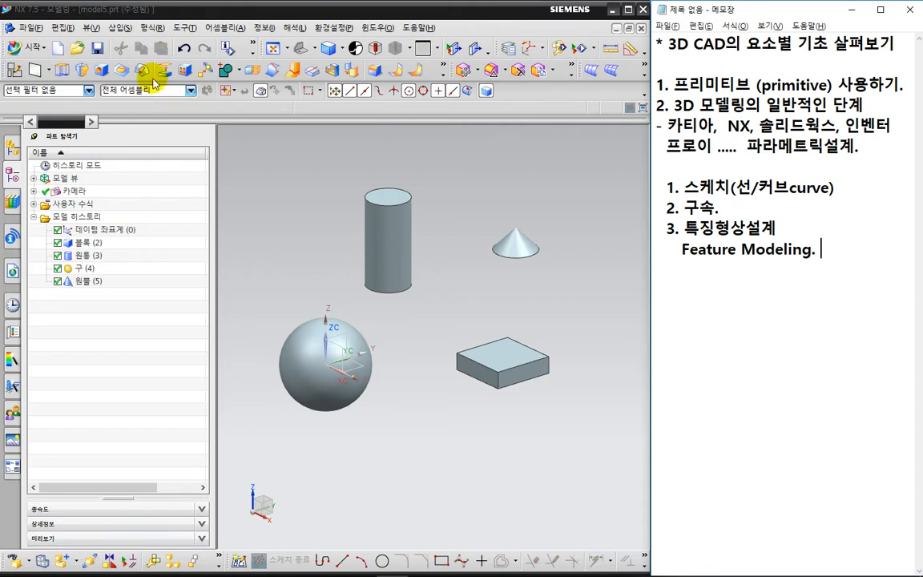
Look over the 특징형상 설계 command list in NX and temporarily circle the three modeling stages in the notes.
{"action": "left_click", "coordinate": [120, 28]}
{"action": "mouse_move", "coordinate": [171, 172]}
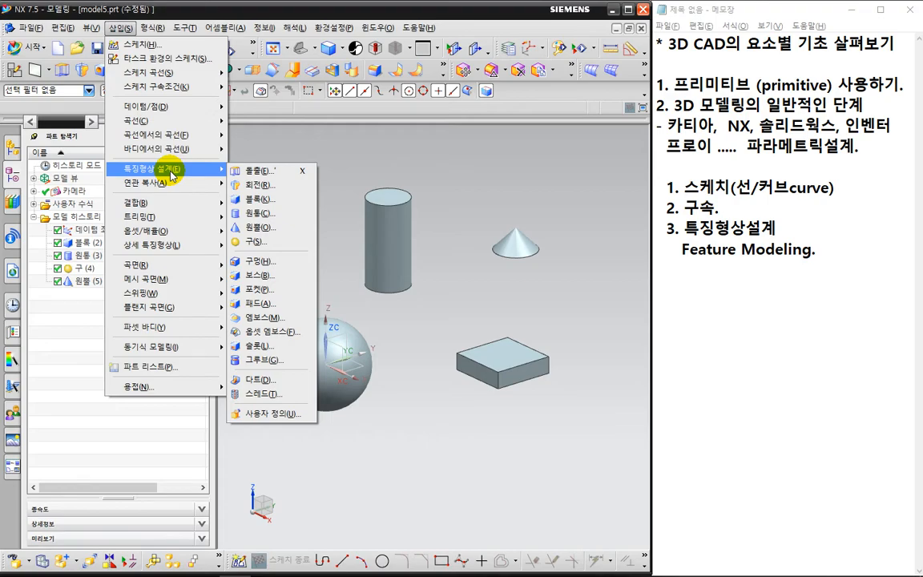
{"action": "left_click", "coordinate": [819, 250]}
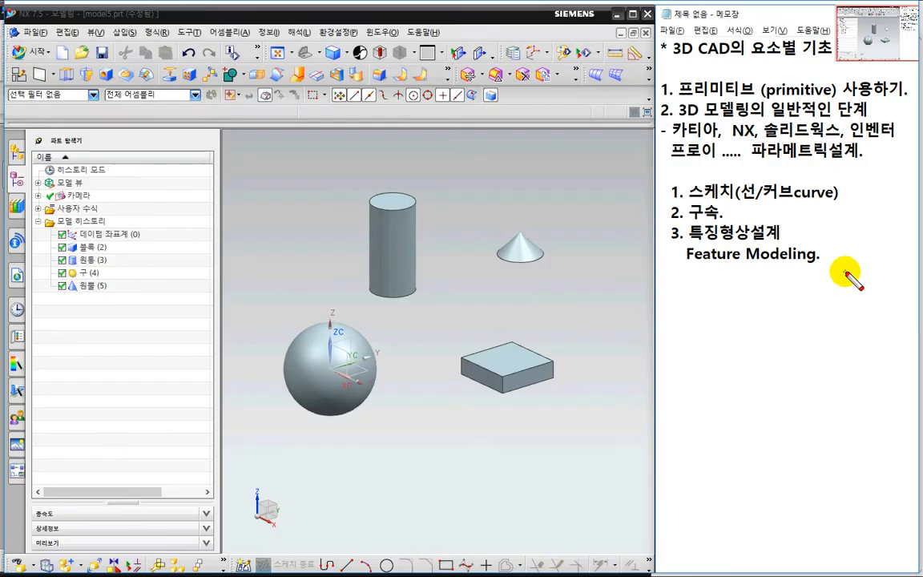
{"action": "mouse_move", "coordinate": [846, 275]}
{"action": "left_mouse_down"}
{"action": "mouse_move", "coordinate": [668, 266]}
{"action": "mouse_move", "coordinate": [665, 172]}
{"action": "mouse_move", "coordinate": [769, 151]}
{"action": "mouse_move", "coordinate": [851, 278]}
{"action": "left_mouse_up"}
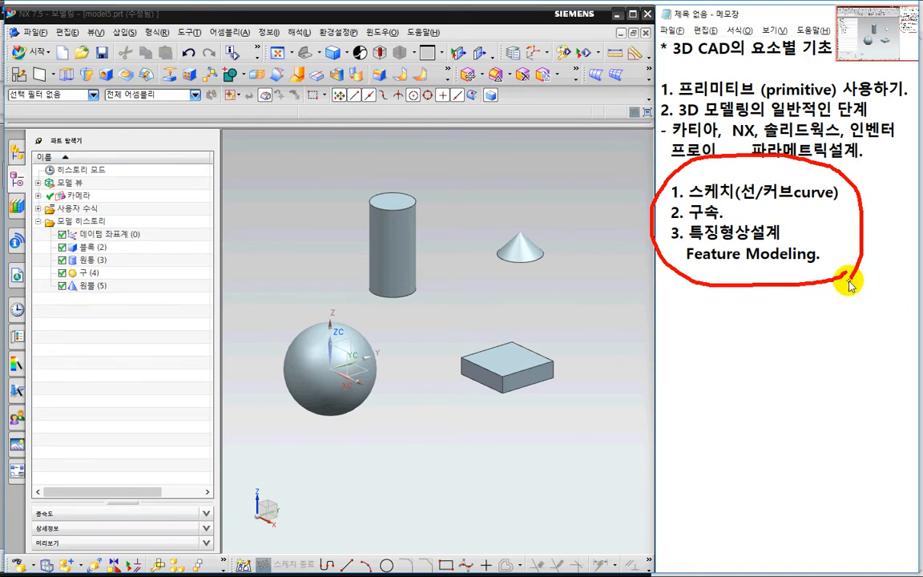
{"action": "key", "text": "Escape"}
Switch to the 머시닝센터 도면파일집.pdf drawing and mark section A-A, the overall width and height, and the thickness with temporary pen strokes.
{"action": "key", "text": "alt+Tab"}
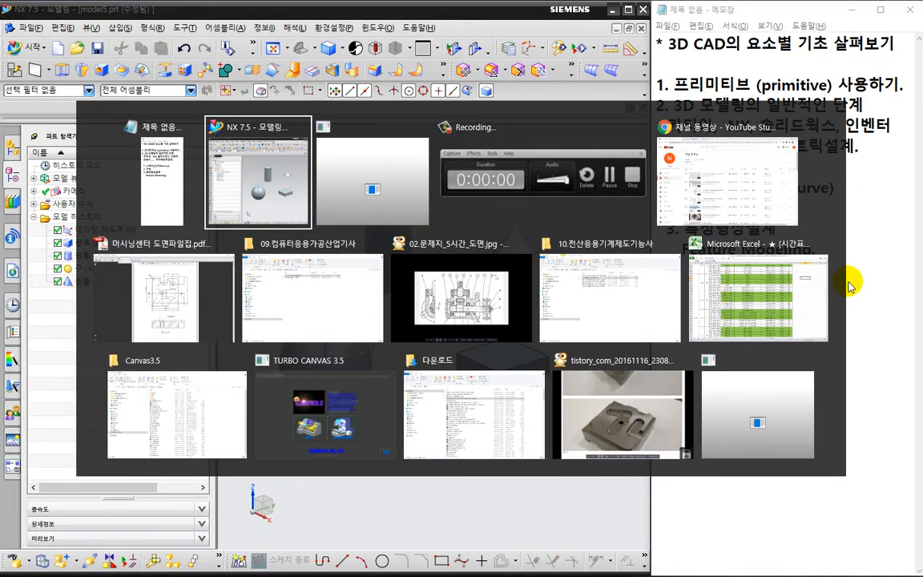
{"action": "key", "text": "alt+Tab"}
{"action": "key", "text": "alt+Tab"}
{"action": "key", "text": "alt+Tab"}
{"action": "key", "text": "alt+Tab"}
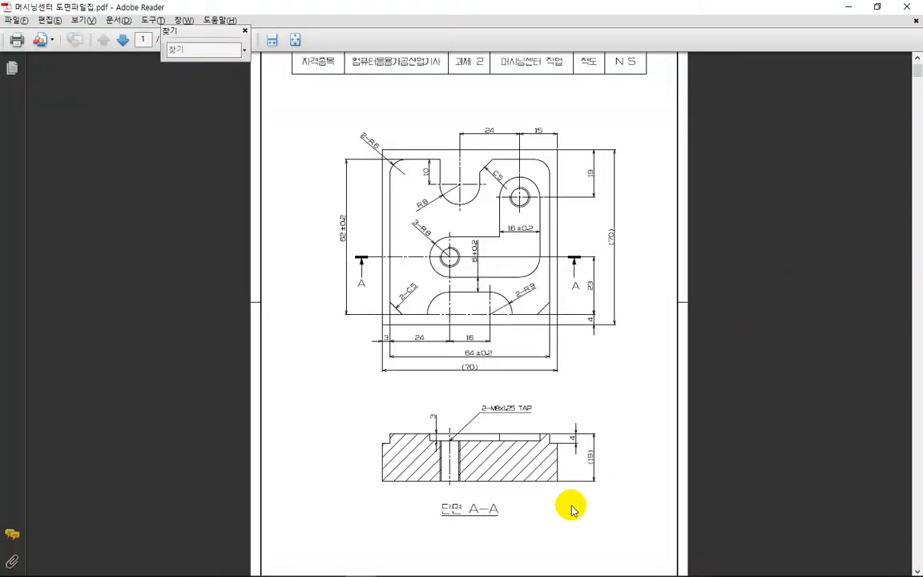
{"action": "key", "text": "ctrl+2"}
{"action": "mouse_move", "coordinate": [582, 504]}
{"action": "left_mouse_down"}
{"action": "mouse_move", "coordinate": [387, 461]}
{"action": "mouse_move", "coordinate": [577, 460]}
{"action": "mouse_move", "coordinate": [576, 487]}
{"action": "left_mouse_up"}
{"action": "mouse_move", "coordinate": [505, 398]}
{"action": "left_mouse_down"}
{"action": "mouse_move", "coordinate": [492, 400]}
{"action": "mouse_move", "coordinate": [505, 386]}
{"action": "left_mouse_up"}
{"action": "left_click_drag", "start_coordinate": [615, 240], "coordinate": [616, 325]}
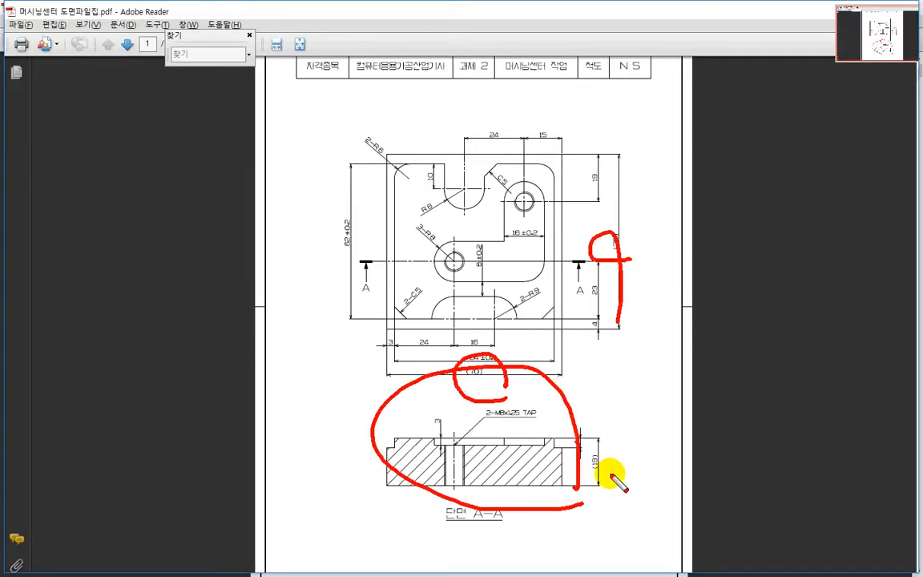
{"action": "left_click_drag", "start_coordinate": [579, 485], "coordinate": [619, 486]}
{"action": "key", "text": "Escape"}
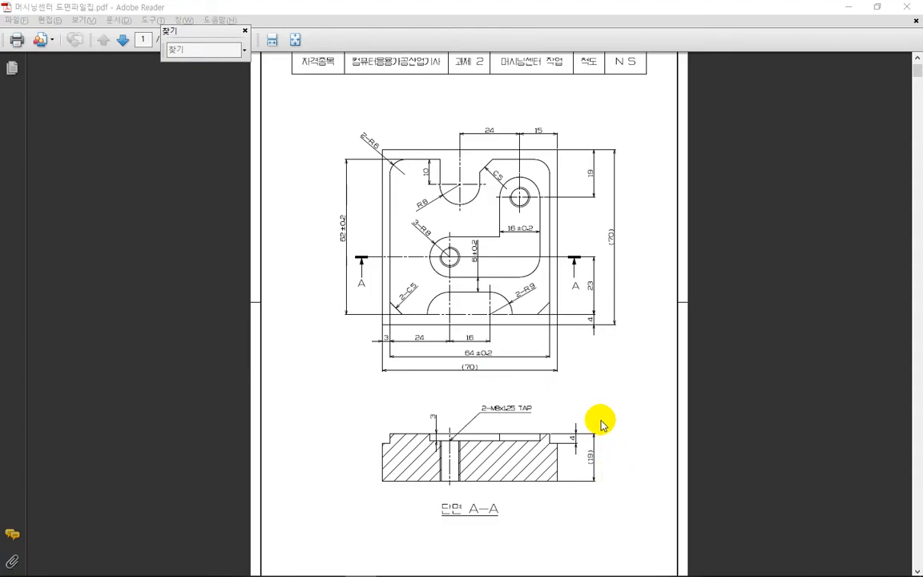
Switch back to NX with the notes alongside and close model5.prt without saving.
{"action": "key", "text": "alt+Tab"}
{"action": "key", "text": "alt+Tab"}
{"action": "key", "text": "alt+Tab"}
{"action": "key", "text": "alt+Tab"}
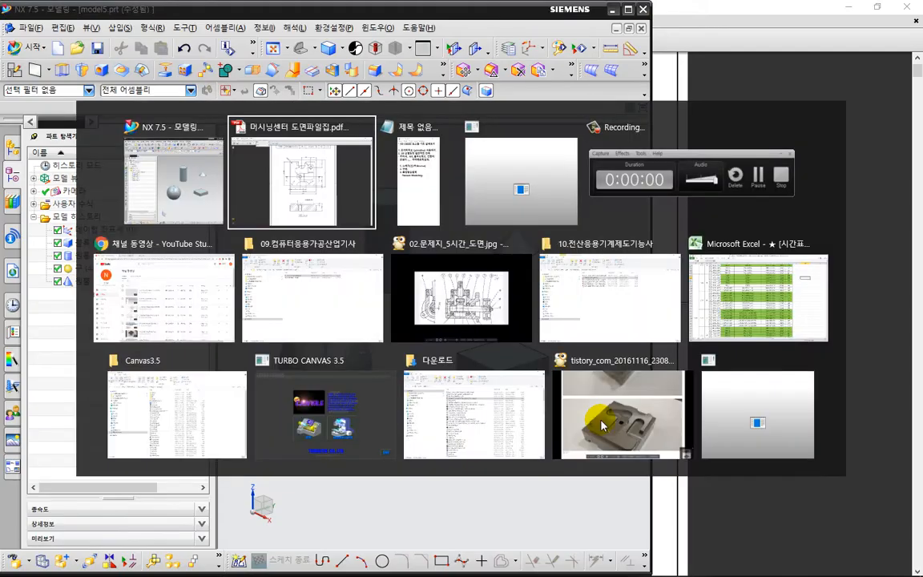
{"action": "left_click", "coordinate": [540, 214]}
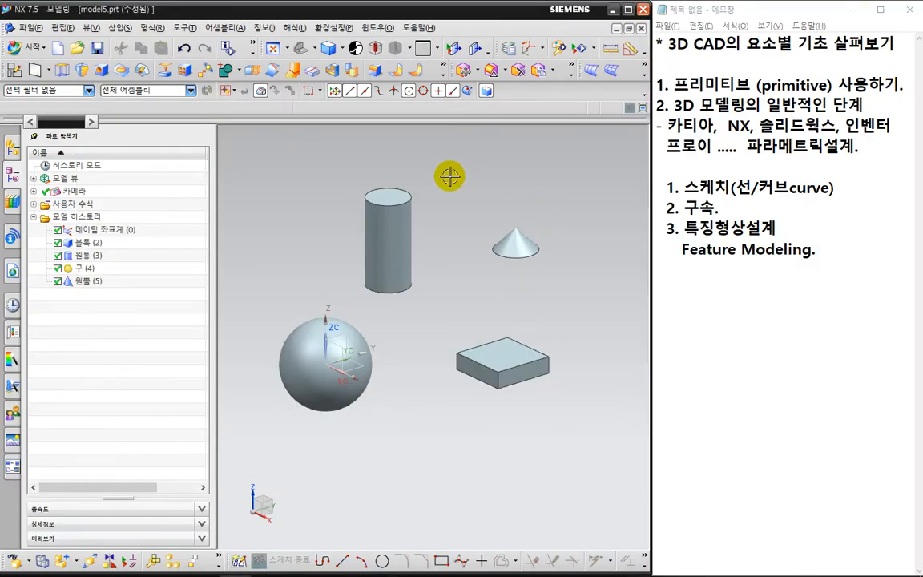
{"action": "left_click", "coordinate": [641, 29]}
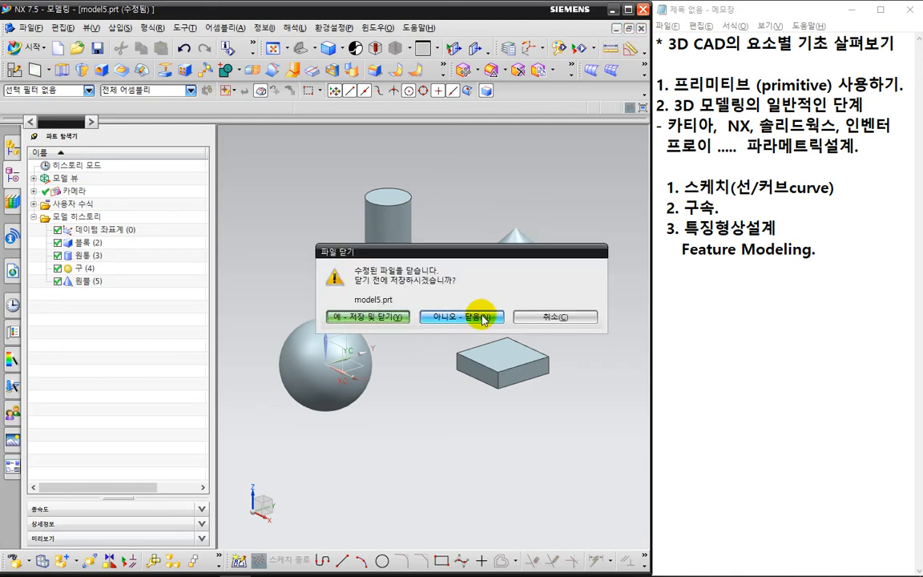
{"action": "left_click", "coordinate": [478, 315]}
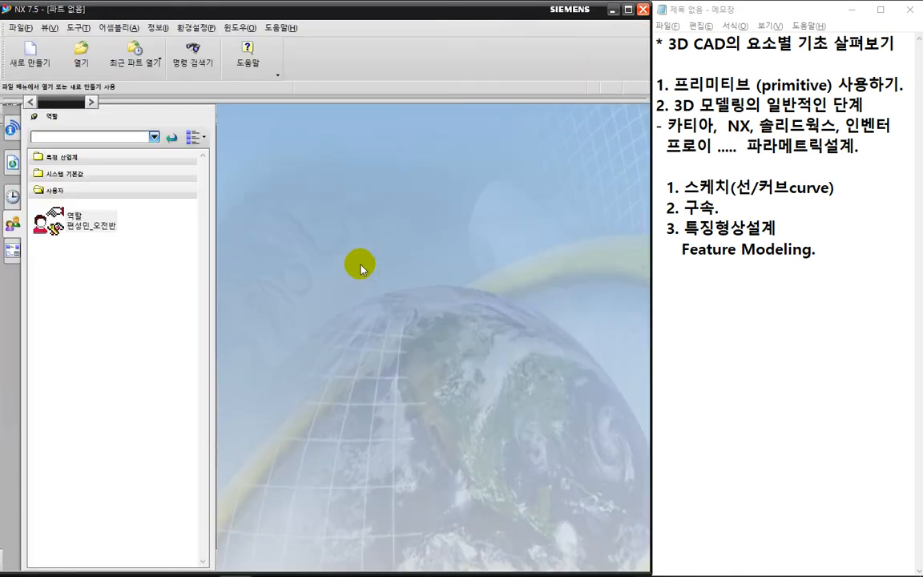
Create a new millimetre part named model1.prt from the 모델 template.
{"action": "left_click", "coordinate": [30, 53]}
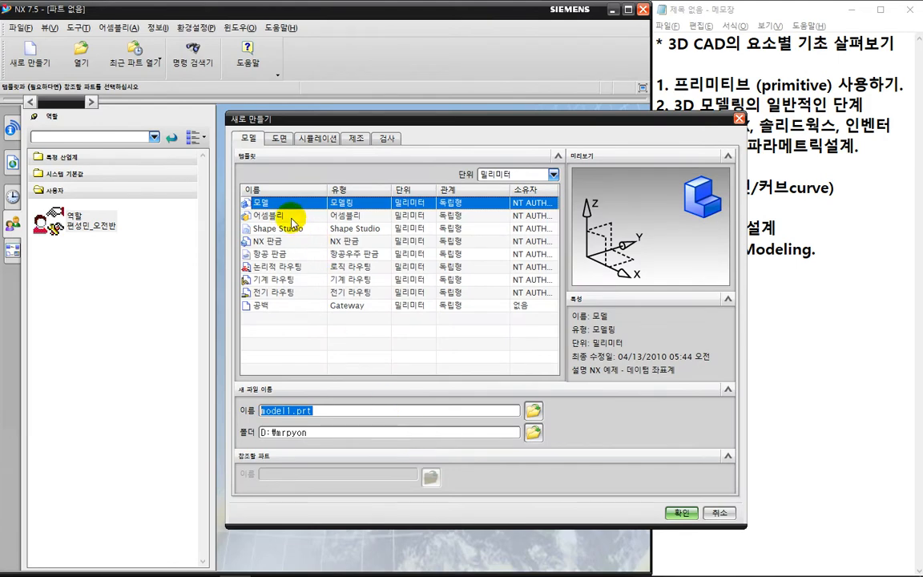
{"action": "left_click", "coordinate": [247, 140]}
{"action": "left_click", "coordinate": [247, 199]}
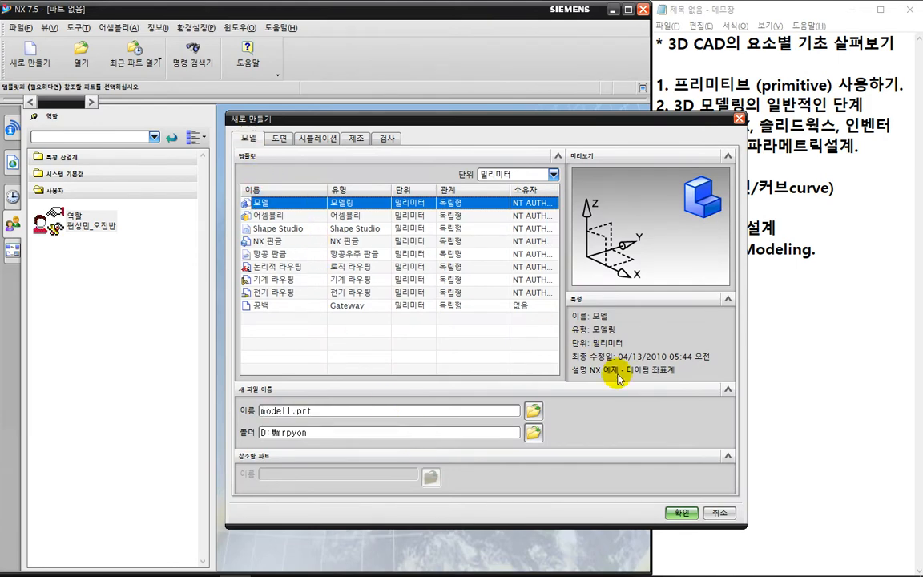
{"action": "left_click", "coordinate": [675, 509]}
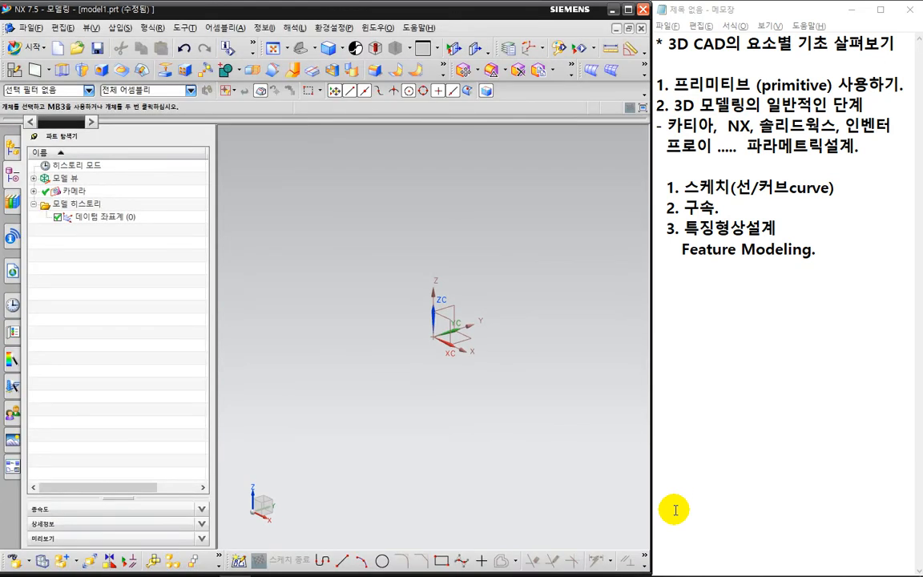
Circle the three modeling stages in the notes temporarily and add the line "4. 렌더링." below Feature Modeling.
{"action": "key", "text": "ctrl+2"}
{"action": "mouse_move", "coordinate": [838, 254]}
{"action": "left_mouse_down"}
{"action": "mouse_move", "coordinate": [811, 279]}
{"action": "mouse_move", "coordinate": [657, 218]}
{"action": "mouse_move", "coordinate": [725, 150]}
{"action": "mouse_move", "coordinate": [848, 241]}
{"action": "mouse_move", "coordinate": [837, 261]}
{"action": "left_mouse_up"}
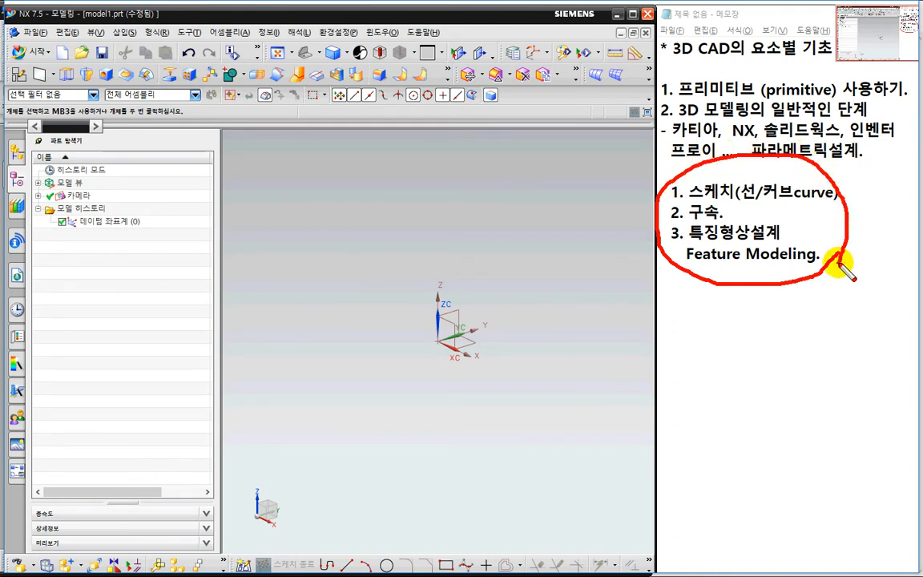
{"action": "key", "text": "Escape"}
{"action": "left_click", "coordinate": [822, 254]}
{"action": "key", "text": "Return"}
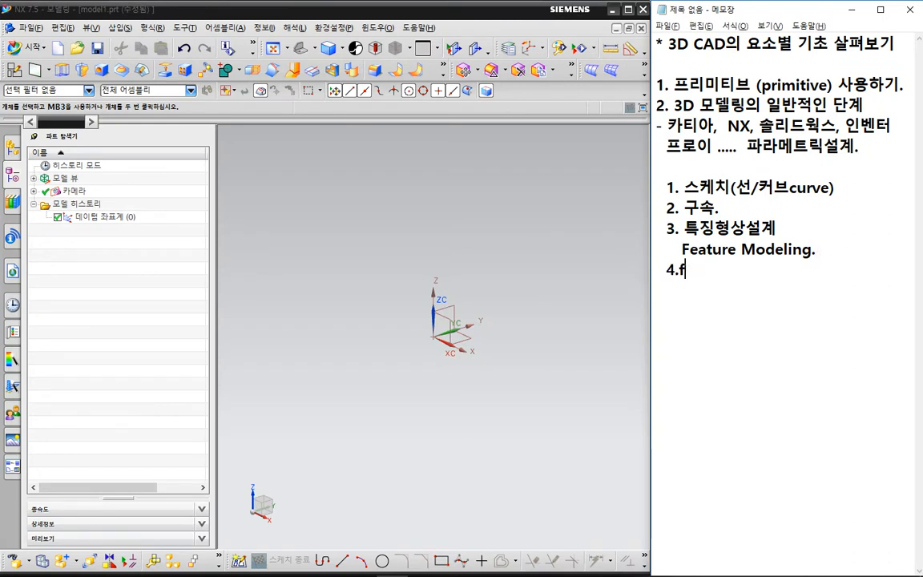
{"action": "type", "text": "렌덜"}
{"action": "type", "text": "링."}
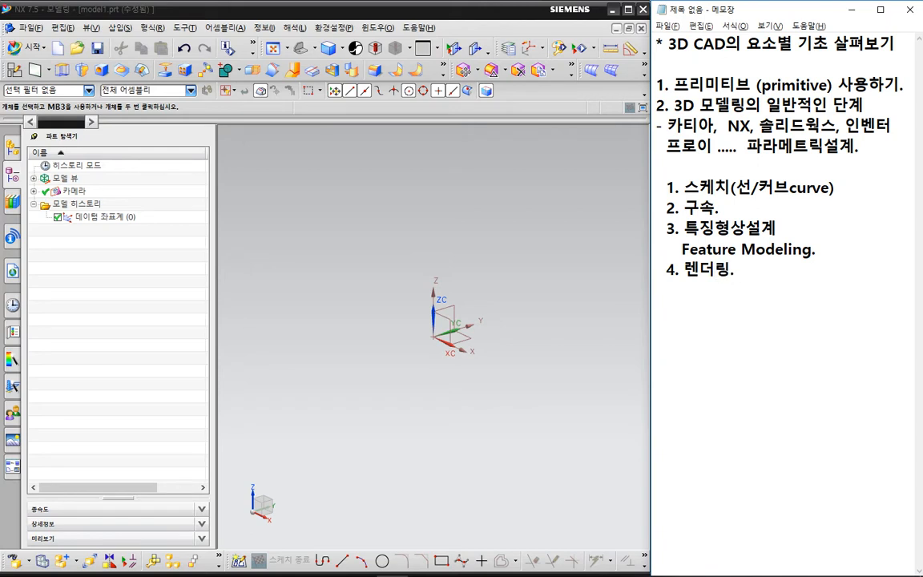
Switch to NX, start a new sketch, and reset the sketch creation settings to the default 평면 상에서 type.
{"action": "left_click", "coordinate": [301, 207]}
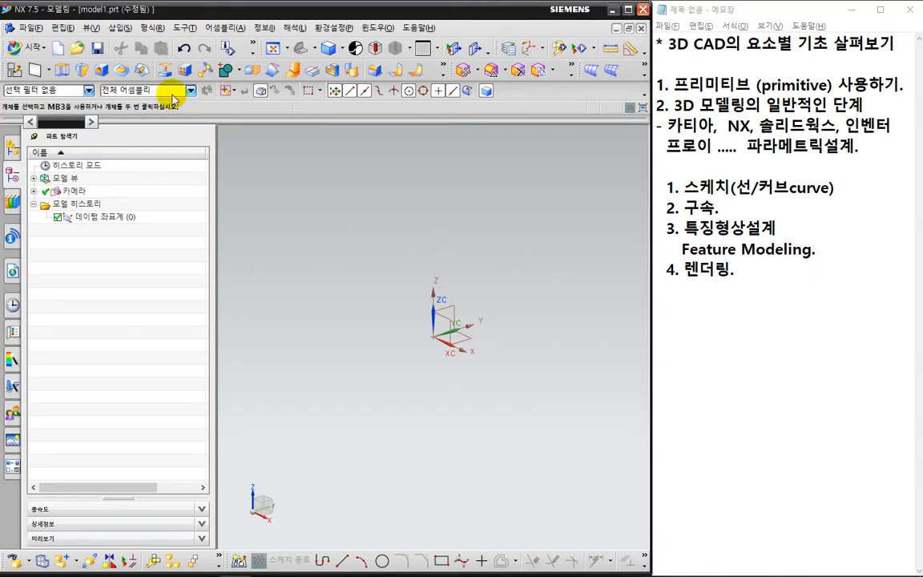
{"action": "left_click", "coordinate": [129, 31]}
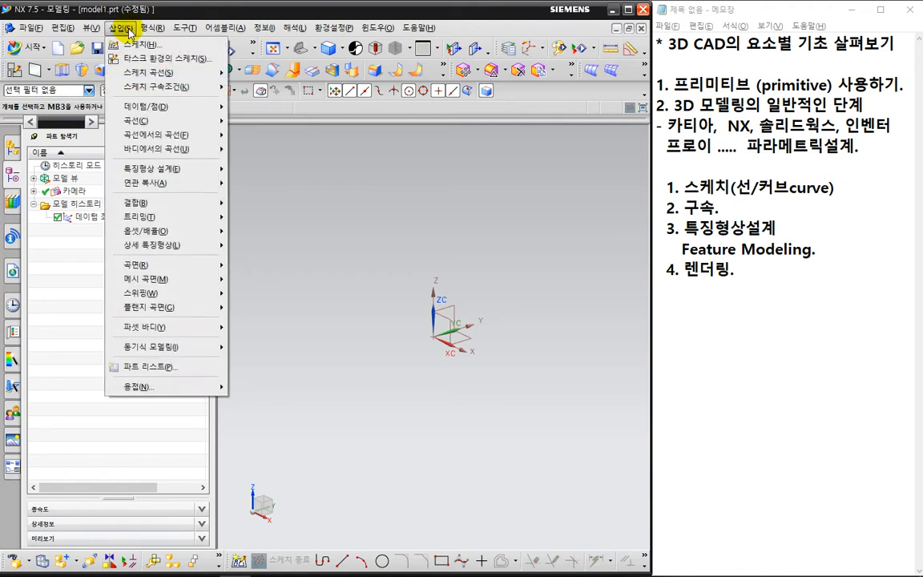
{"action": "left_click", "coordinate": [131, 29]}
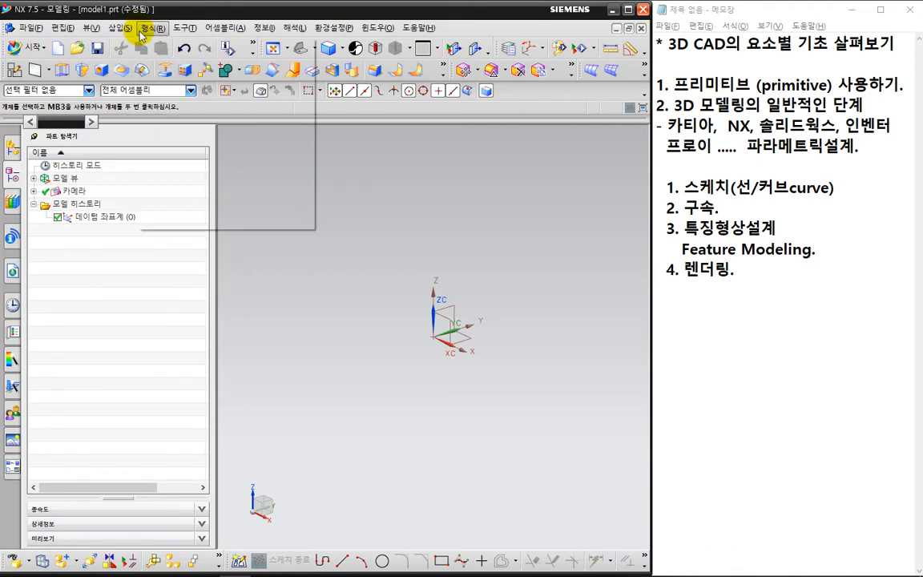
{"action": "left_click", "coordinate": [130, 29]}
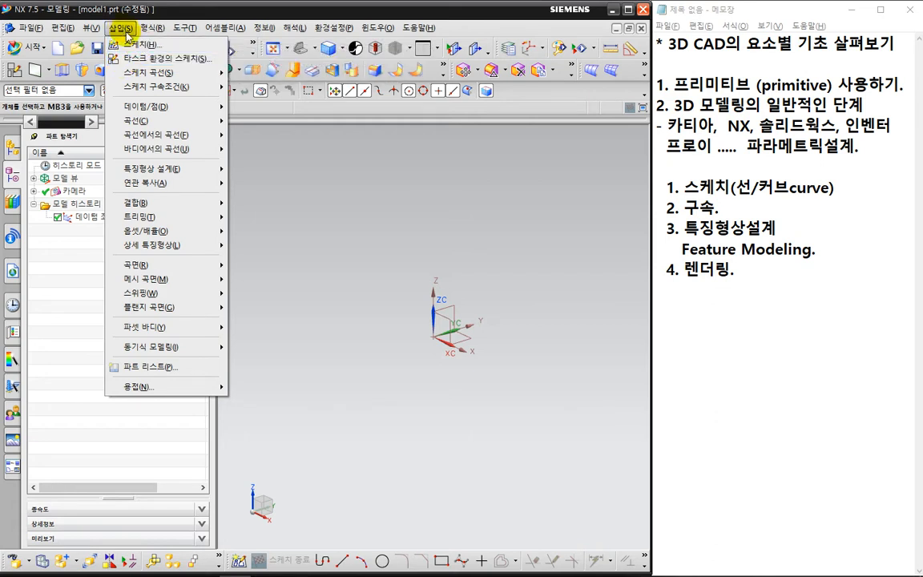
{"action": "left_click", "coordinate": [131, 46]}
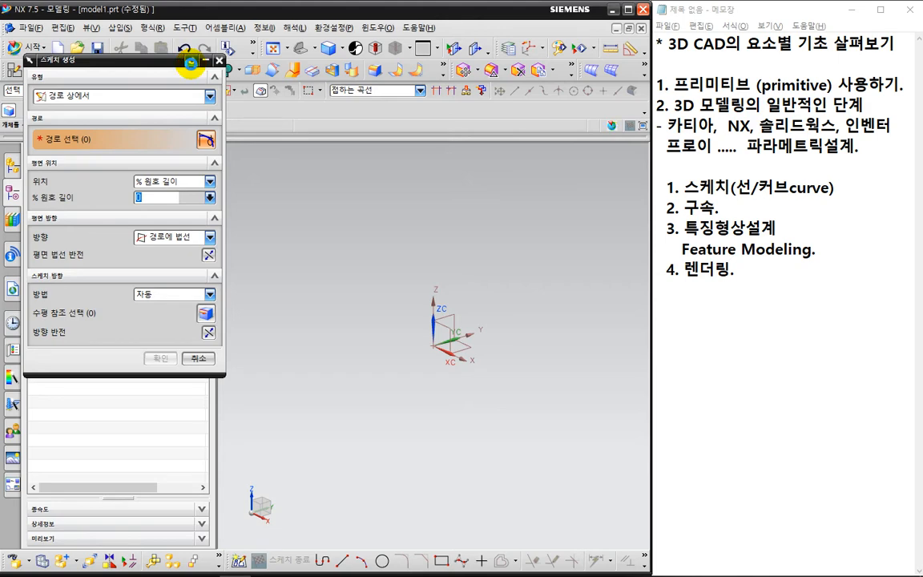
{"action": "left_click", "coordinate": [191, 61]}
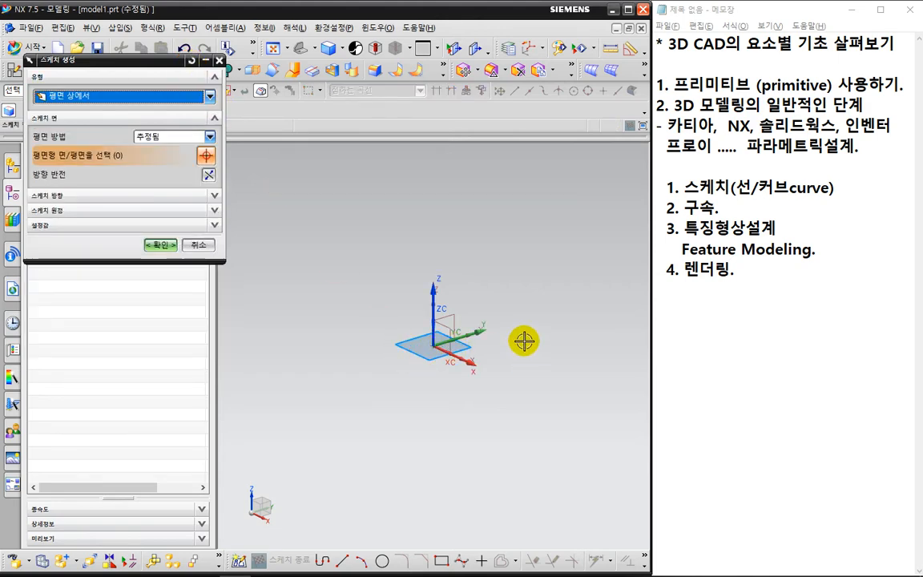
Label the default plane "XY" with a temporary pen note and create the sketch on that plane.
{"action": "key", "text": "ctrl+2"}
{"action": "mouse_move", "coordinate": [525, 338]}
{"action": "left_mouse_down"}
{"action": "mouse_move", "coordinate": [501, 371]}
{"action": "mouse_move", "coordinate": [540, 377]}
{"action": "mouse_move", "coordinate": [530, 424]}
{"action": "left_mouse_up"}
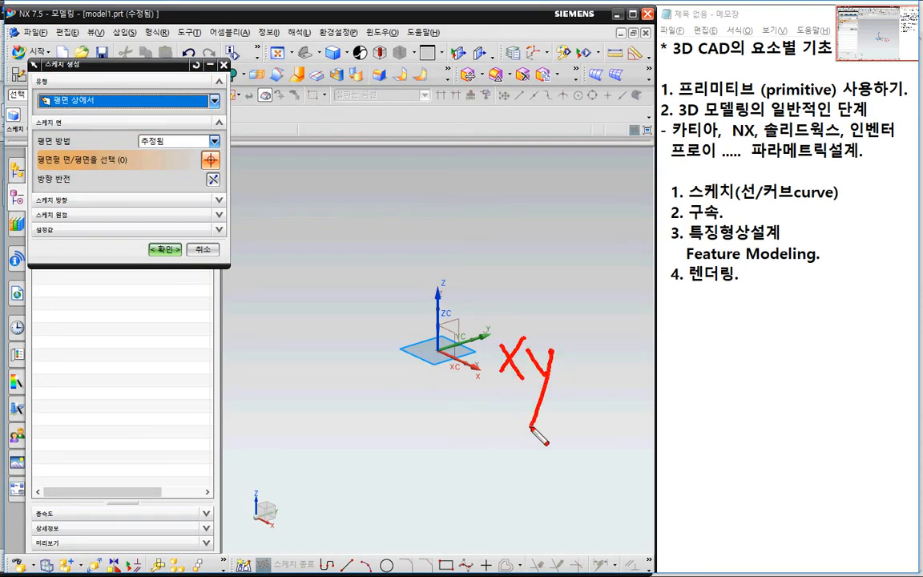
{"action": "key", "text": "Escape"}
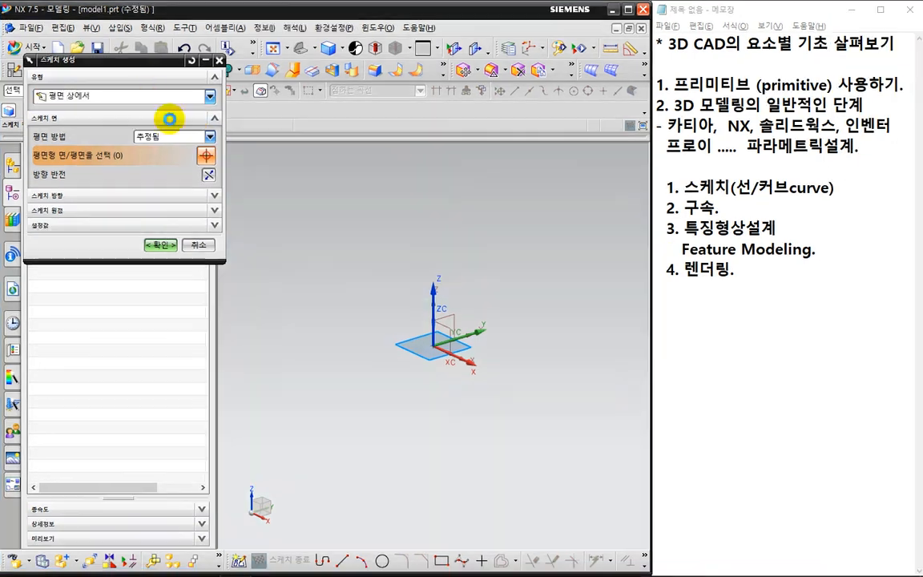
{"action": "left_click_drag", "start_coordinate": [126, 62], "coordinate": [196, 117]}
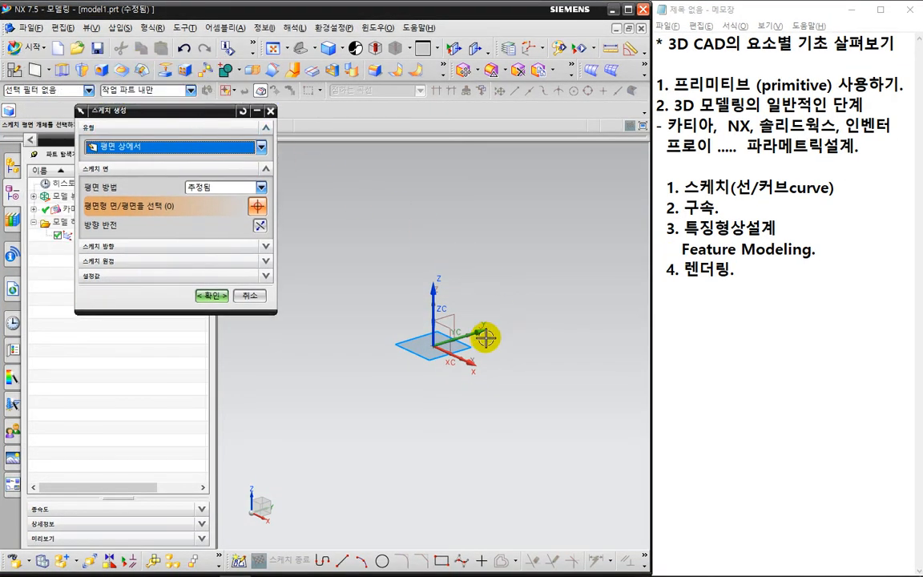
{"action": "left_click", "coordinate": [212, 295]}
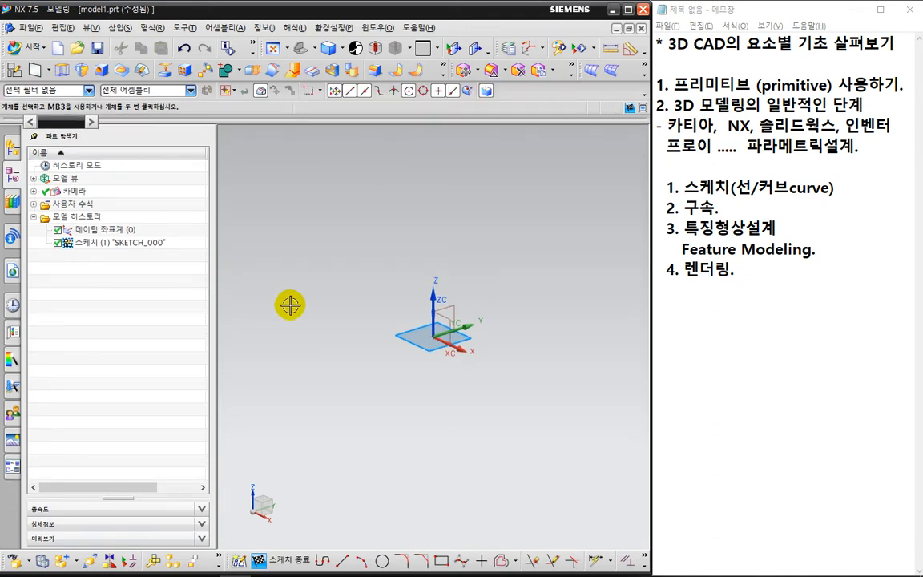
Maximize the NX window and point out the sketch tools and feature tools with temporary pen strokes.
{"action": "left_click", "coordinate": [627, 9]}
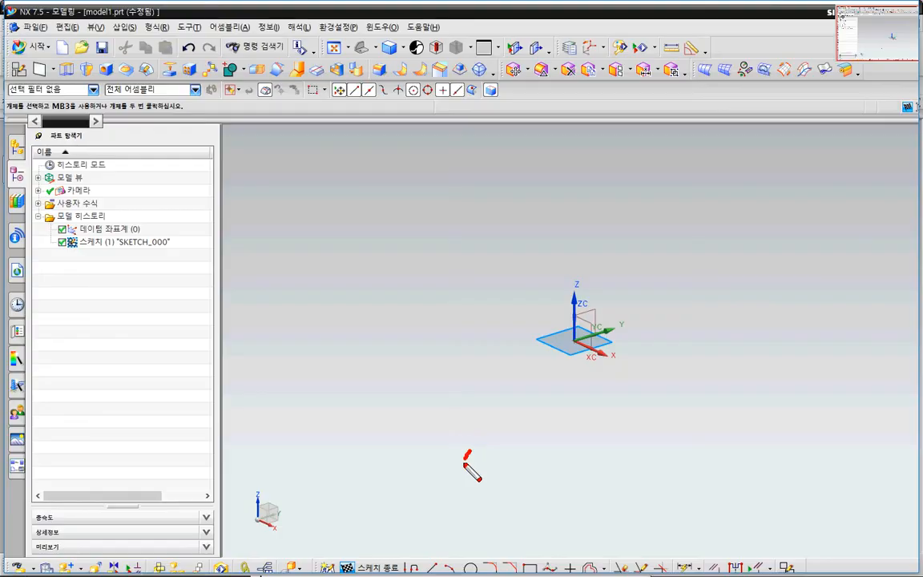
{"action": "mouse_move", "coordinate": [468, 454]}
{"action": "left_mouse_down"}
{"action": "mouse_move", "coordinate": [439, 524]}
{"action": "mouse_move", "coordinate": [463, 530]}
{"action": "left_mouse_up"}
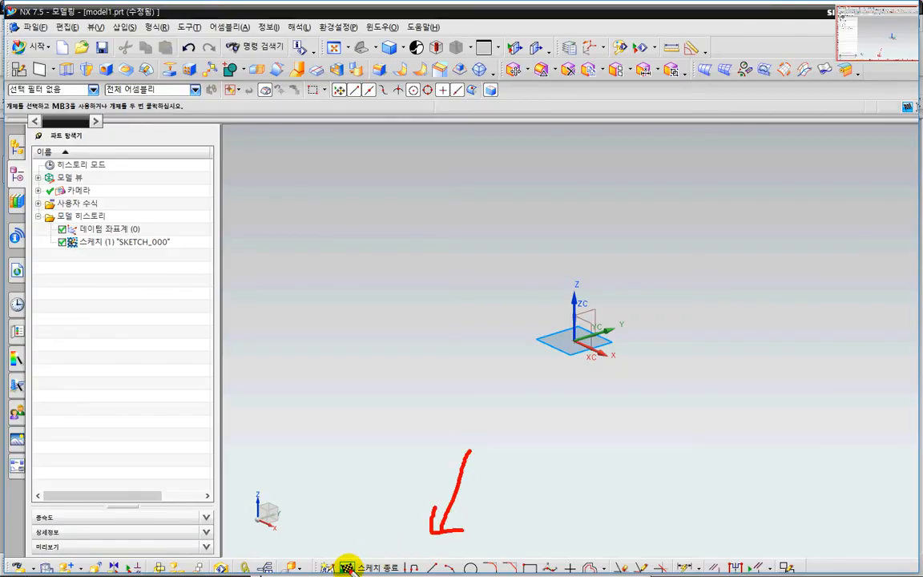
{"action": "left_click_drag", "start_coordinate": [346, 567], "coordinate": [814, 566]}
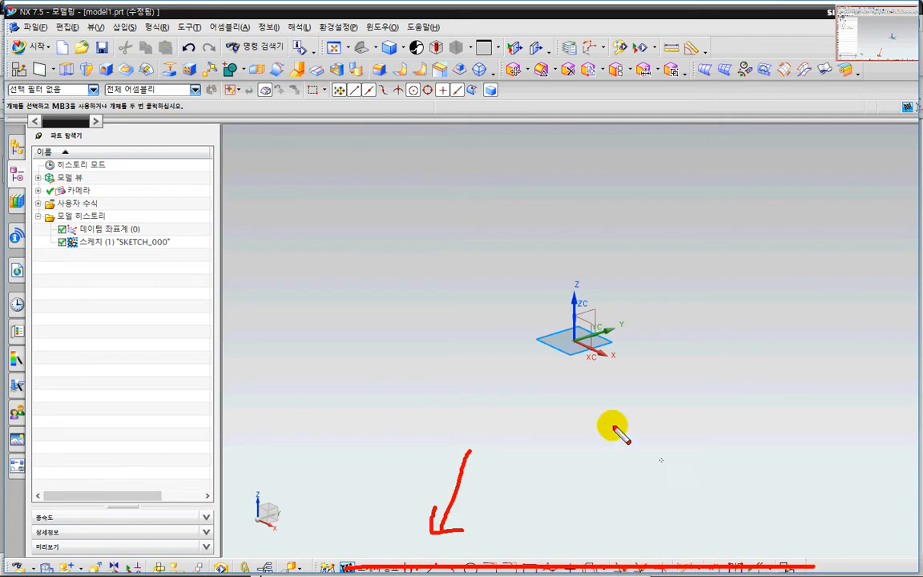
{"action": "left_click_drag", "start_coordinate": [627, 119], "coordinate": [199, 172]}
{"action": "mouse_move", "coordinate": [240, 7]}
{"action": "left_mouse_down"}
{"action": "mouse_move", "coordinate": [589, 32]}
{"action": "mouse_move", "coordinate": [623, 112]}
{"action": "left_mouse_up"}
{"action": "key", "text": "Escape"}
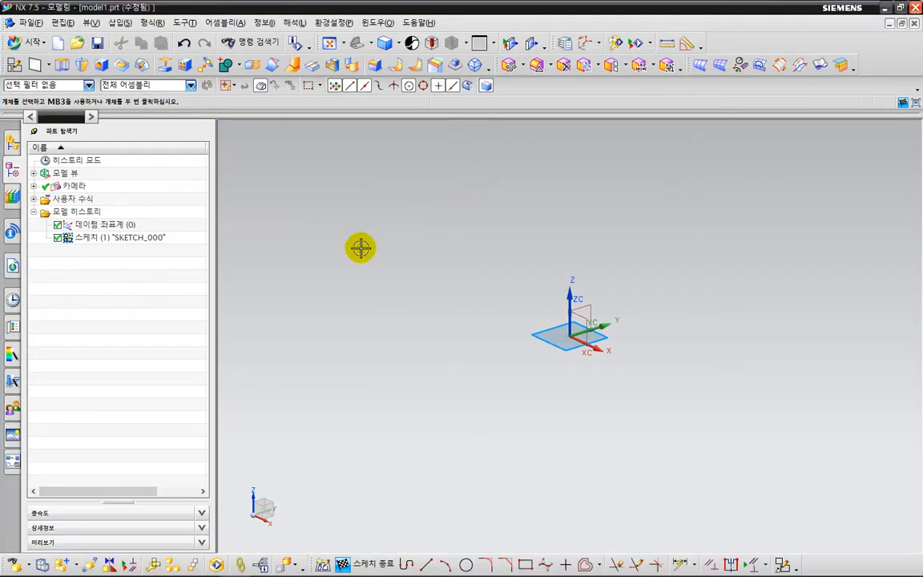
Point to the feature tools with a temporary arrow and handwritten note, and look over the list of insert commands.
{"action": "key", "text": "ctrl+2"}
{"action": "mouse_move", "coordinate": [362, 236]}
{"action": "left_mouse_down"}
{"action": "mouse_move", "coordinate": [387, 94]}
{"action": "mouse_move", "coordinate": [370, 83]}
{"action": "mouse_move", "coordinate": [407, 105]}
{"action": "left_mouse_up"}
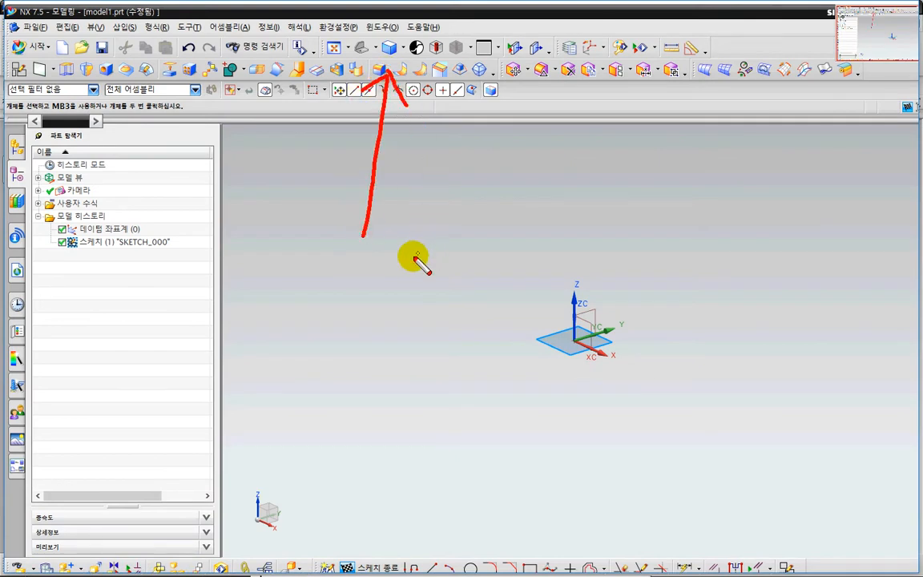
{"action": "left_click_drag", "start_coordinate": [403, 249], "coordinate": [383, 253]}
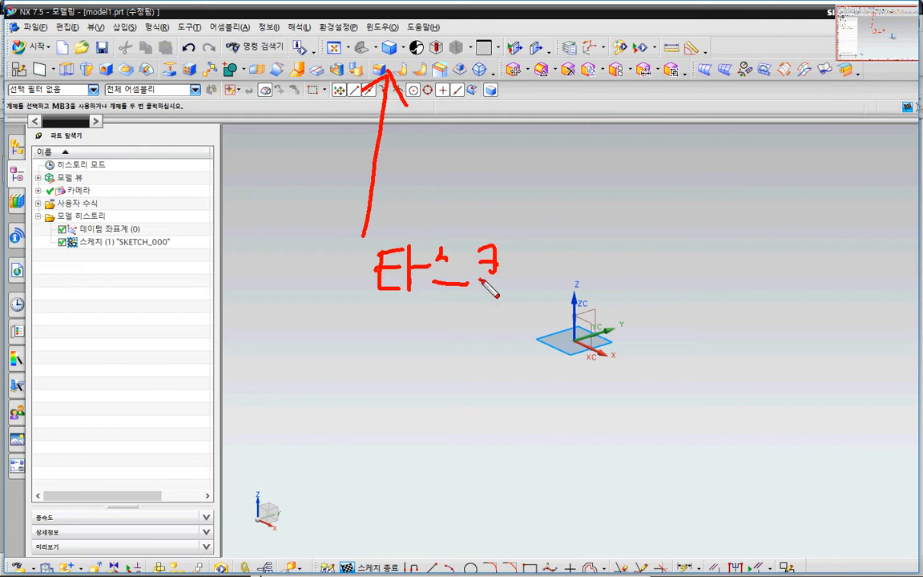
{"action": "left_click_drag", "start_coordinate": [471, 282], "coordinate": [510, 282]}
{"action": "mouse_move", "coordinate": [526, 243]}
{"action": "left_mouse_down"}
{"action": "mouse_move", "coordinate": [542, 248]}
{"action": "mouse_move", "coordinate": [550, 279]}
{"action": "left_mouse_up"}
{"action": "mouse_move", "coordinate": [549, 277]}
{"action": "left_mouse_down"}
{"action": "mouse_move", "coordinate": [590, 261]}
{"action": "mouse_move", "coordinate": [634, 288]}
{"action": "left_mouse_up"}
{"action": "key", "text": "Escape"}
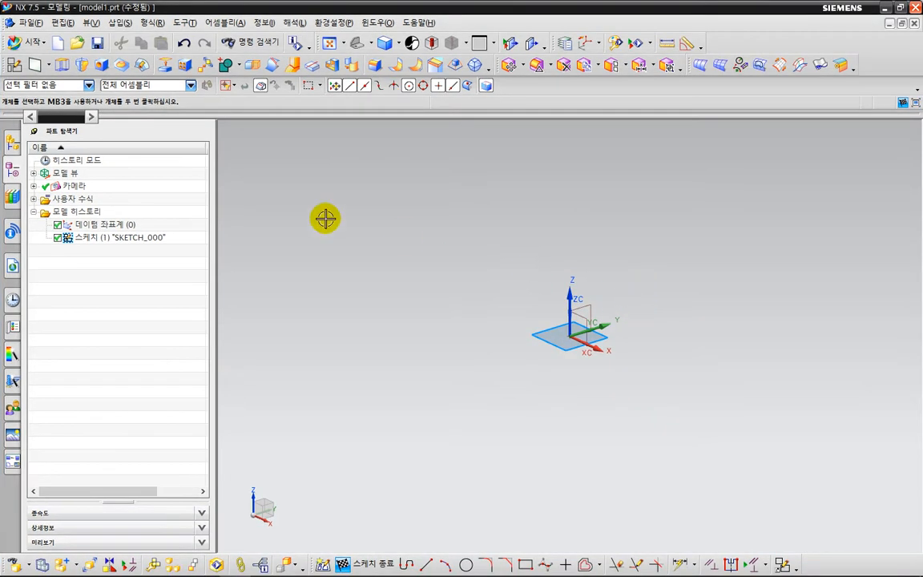
{"action": "left_click", "coordinate": [124, 24]}
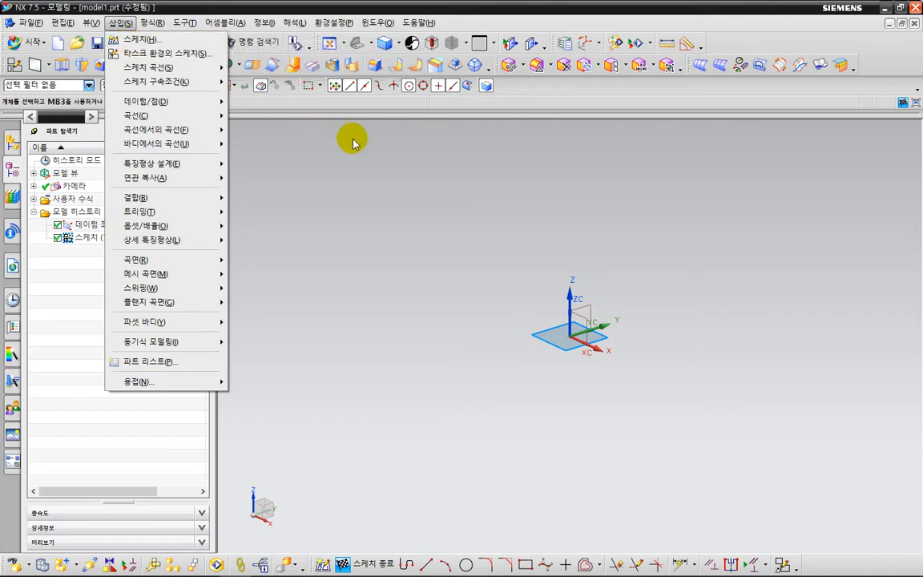
{"action": "left_click", "coordinate": [371, 179]}
Mark the origin and snap options with temporary pen strokes and draw a two-point rectangle from the origin, about 82 mm wide and 98 mm high.
{"action": "scroll", "coordinate": [453, 273], "scroll_direction": "down", "scroll_amount": 1}
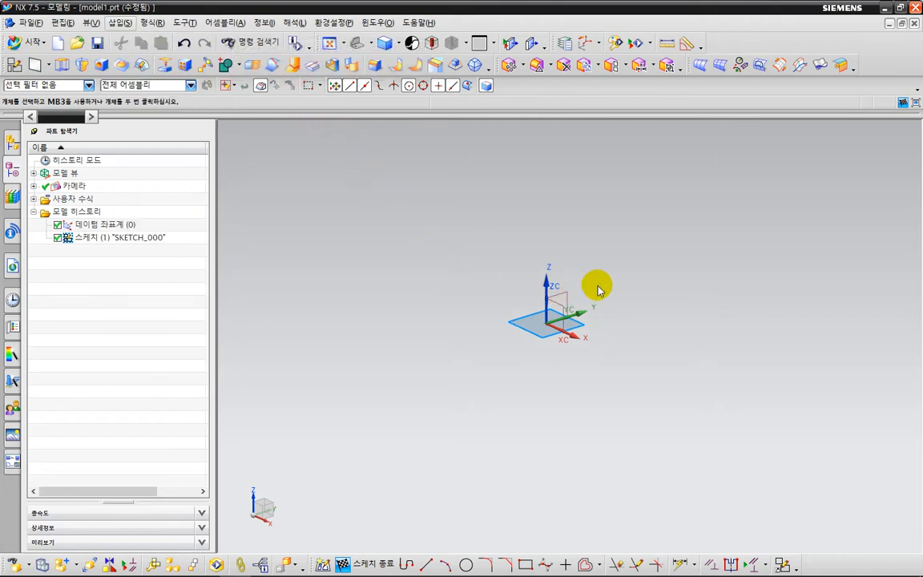
{"action": "mouse_move", "coordinate": [637, 256]}
{"action": "middle_mouse_down", "text": "shift"}
{"action": "mouse_move", "coordinate": [587, 262]}
{"action": "mouse_move", "coordinate": [552, 253]}
{"action": "middle_mouse_up", "text": "shift"}
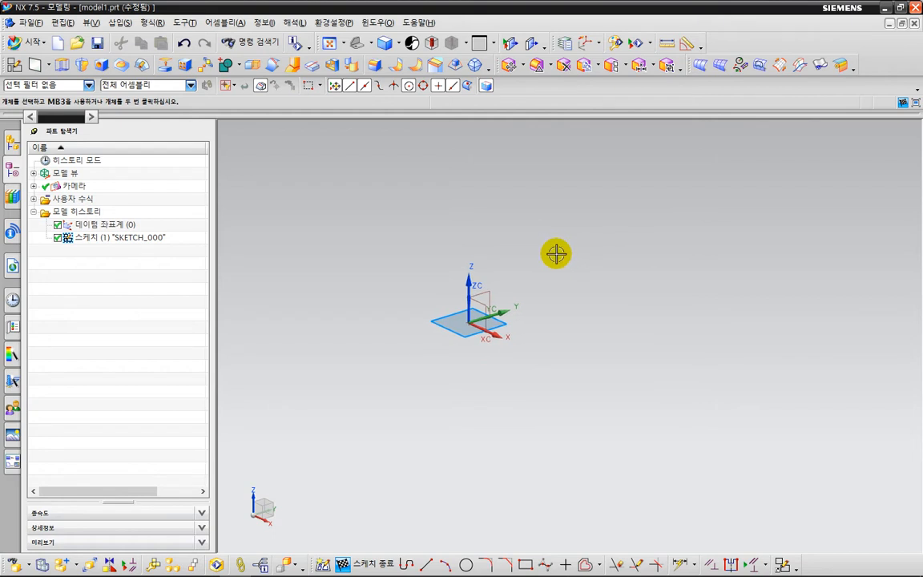
{"action": "left_click", "coordinate": [525, 564]}
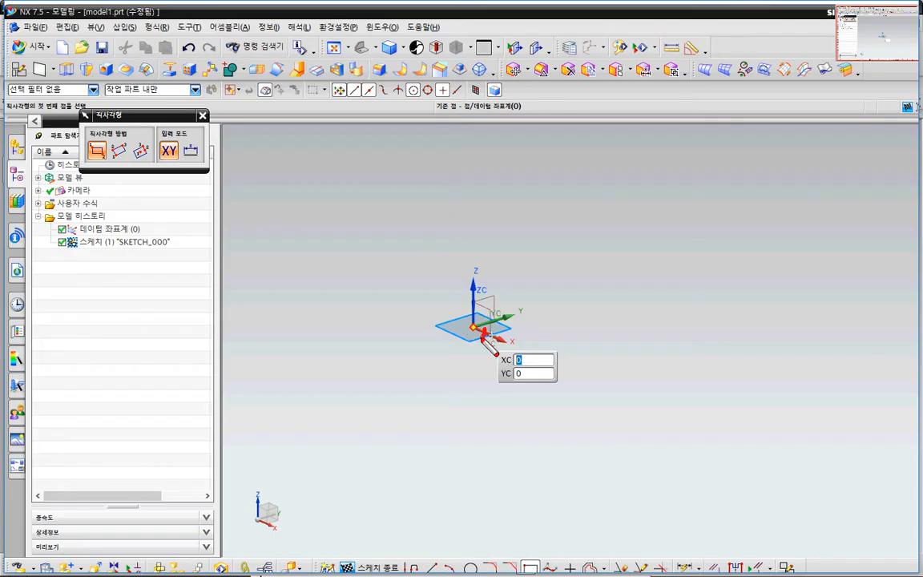
{"action": "mouse_move", "coordinate": [482, 337]}
{"action": "left_mouse_down"}
{"action": "mouse_move", "coordinate": [459, 313]}
{"action": "mouse_move", "coordinate": [482, 328]}
{"action": "left_mouse_up"}
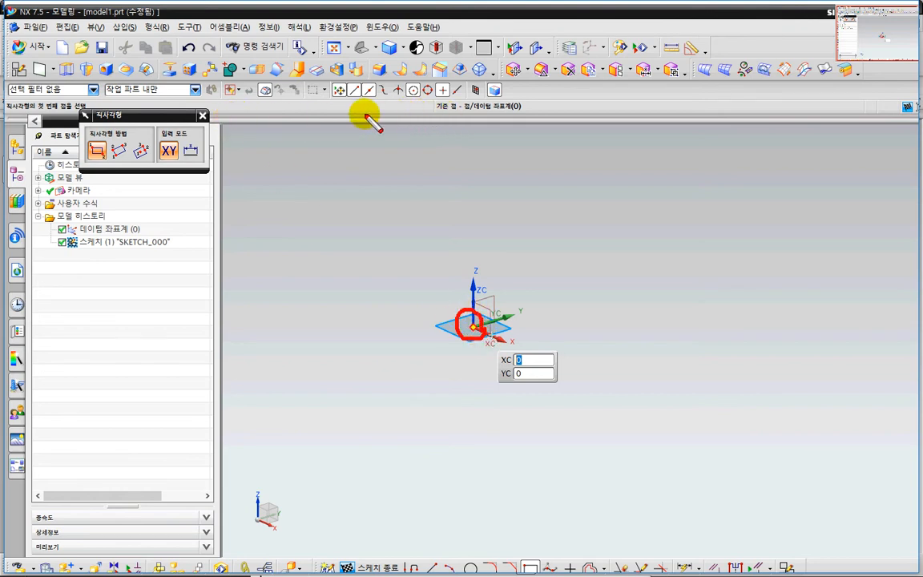
{"action": "mouse_move", "coordinate": [255, 100]}
{"action": "left_mouse_down"}
{"action": "mouse_move", "coordinate": [436, 93]}
{"action": "mouse_move", "coordinate": [450, 70]}
{"action": "mouse_move", "coordinate": [330, 103]}
{"action": "mouse_move", "coordinate": [340, 78]}
{"action": "mouse_move", "coordinate": [376, 103]}
{"action": "mouse_move", "coordinate": [364, 102]}
{"action": "mouse_move", "coordinate": [405, 103]}
{"action": "mouse_move", "coordinate": [410, 93]}
{"action": "mouse_move", "coordinate": [429, 103]}
{"action": "mouse_move", "coordinate": [432, 93]}
{"action": "mouse_move", "coordinate": [458, 104]}
{"action": "left_mouse_up"}
{"action": "key", "text": "Escape"}
{"action": "key", "text": "ctrl+2"}
{"action": "key", "text": "Escape"}
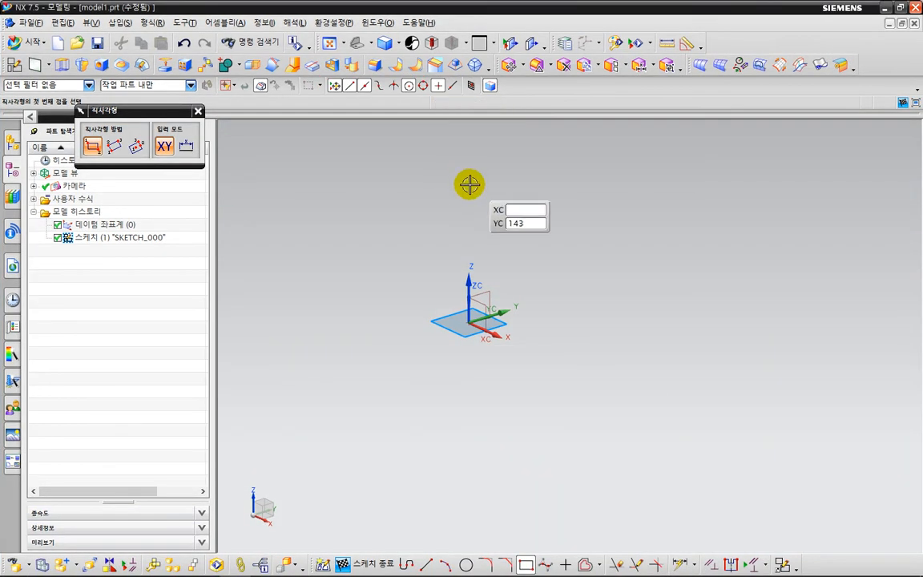
{"action": "left_click", "coordinate": [468, 320]}
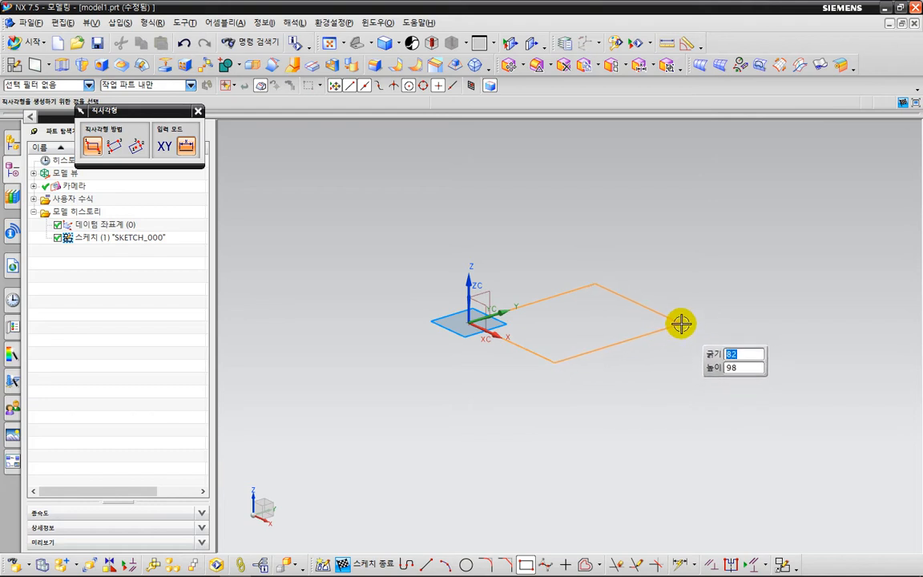
{"action": "left_click", "coordinate": [681, 323]}
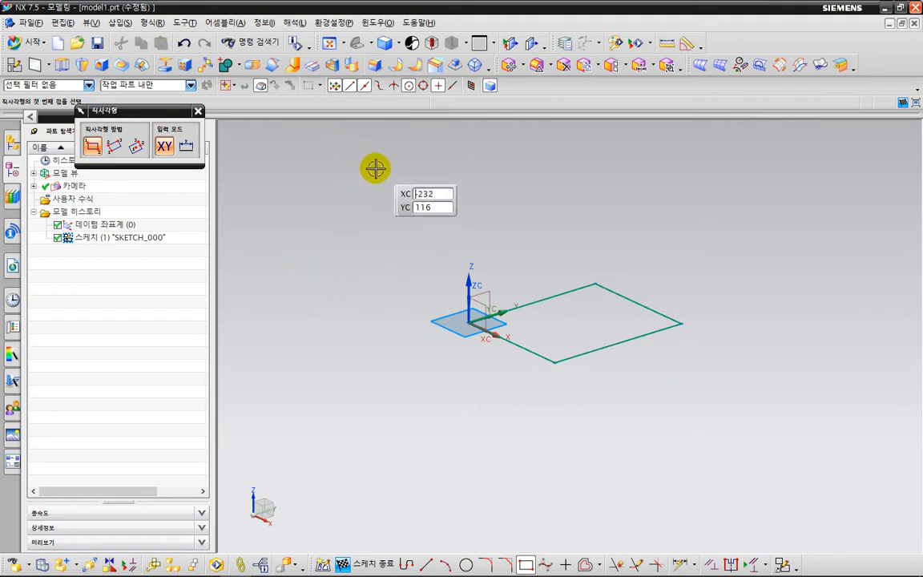
Add an inferred dimension to the rectangle's edge along the X axis and set it to 70 mm.
{"action": "left_click", "coordinate": [679, 565]}
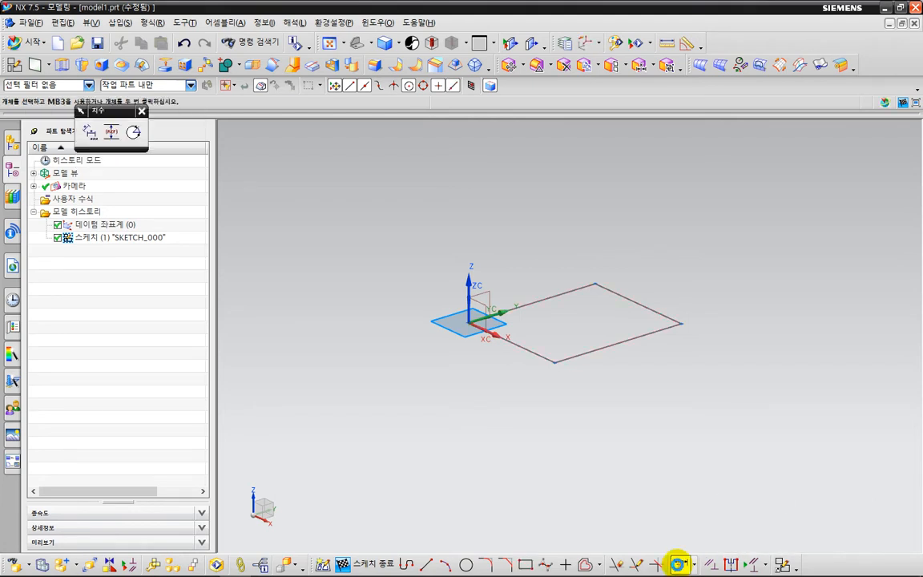
{"action": "left_click", "coordinate": [513, 348]}
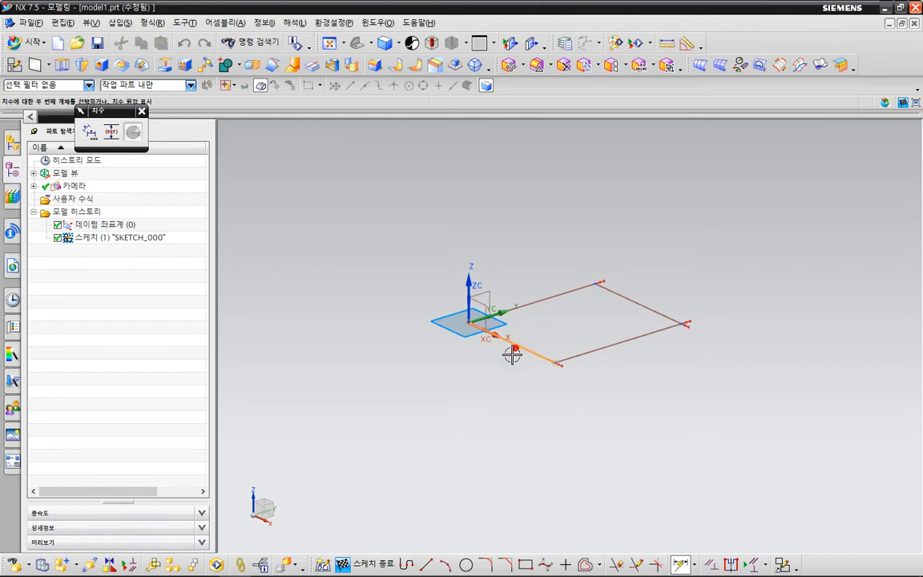
{"action": "left_click", "coordinate": [455, 377]}
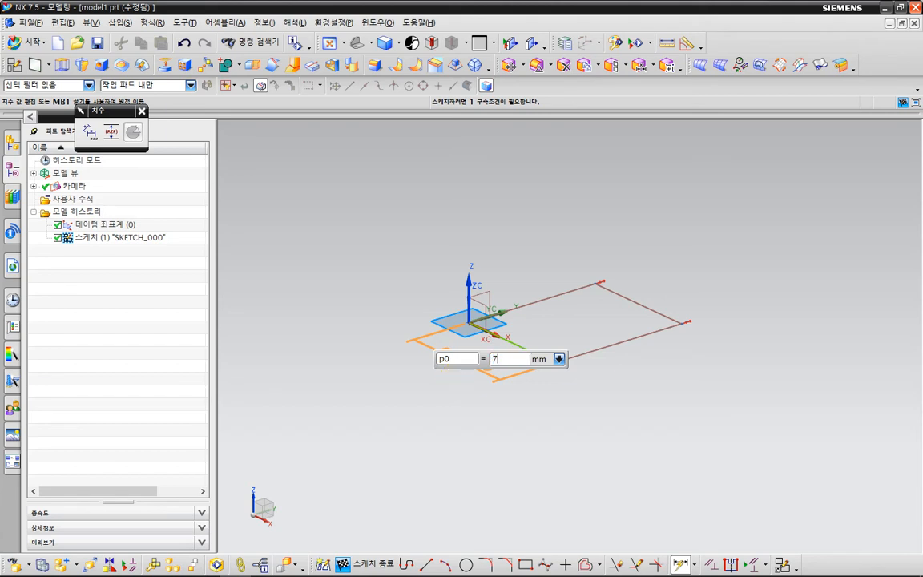
{"action": "type", "text": "70"}
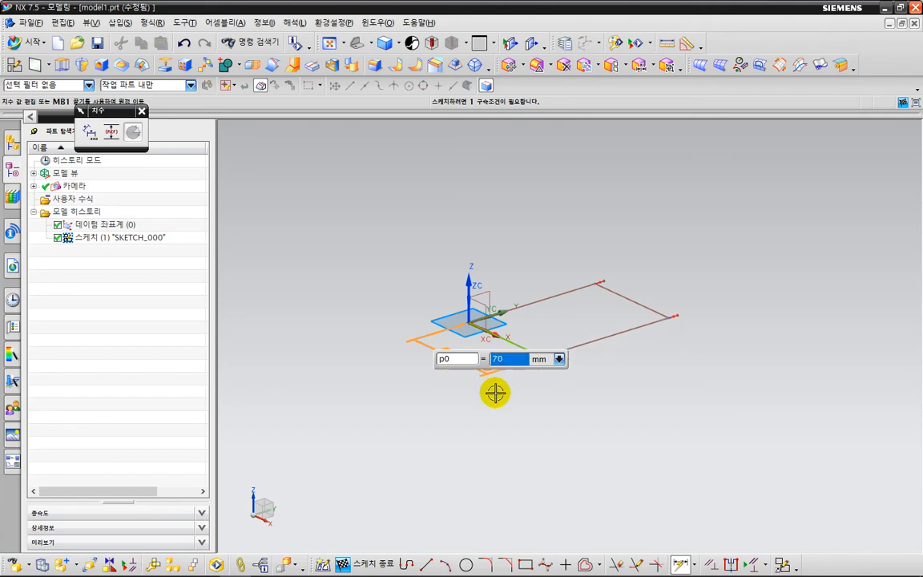
{"action": "key", "text": "Return"}
Mark the rectangle's edge along the X axis and its dimension with temporary pen strokes.
{"action": "key", "text": "ctrl+2"}
{"action": "mouse_move", "coordinate": [526, 351]}
{"action": "left_mouse_down"}
{"action": "mouse_move", "coordinate": [510, 331]}
{"action": "mouse_move", "coordinate": [528, 351]}
{"action": "left_mouse_up"}
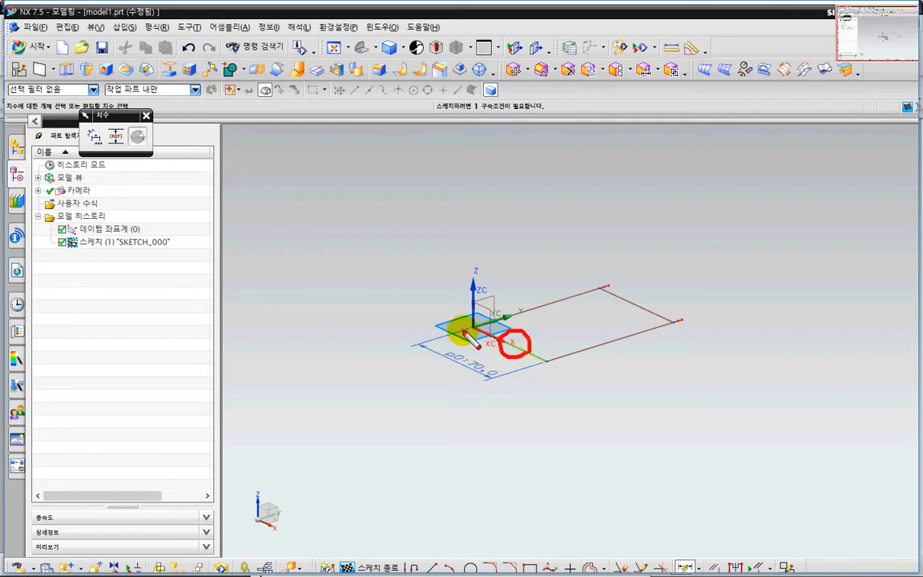
{"action": "key", "text": "Escape"}
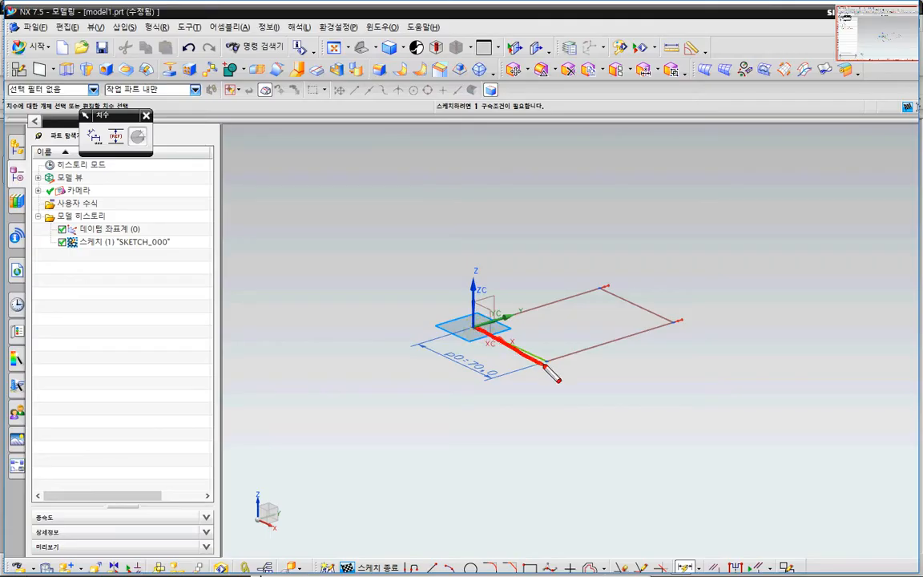
{"action": "left_click_drag", "start_coordinate": [477, 390], "coordinate": [470, 372]}
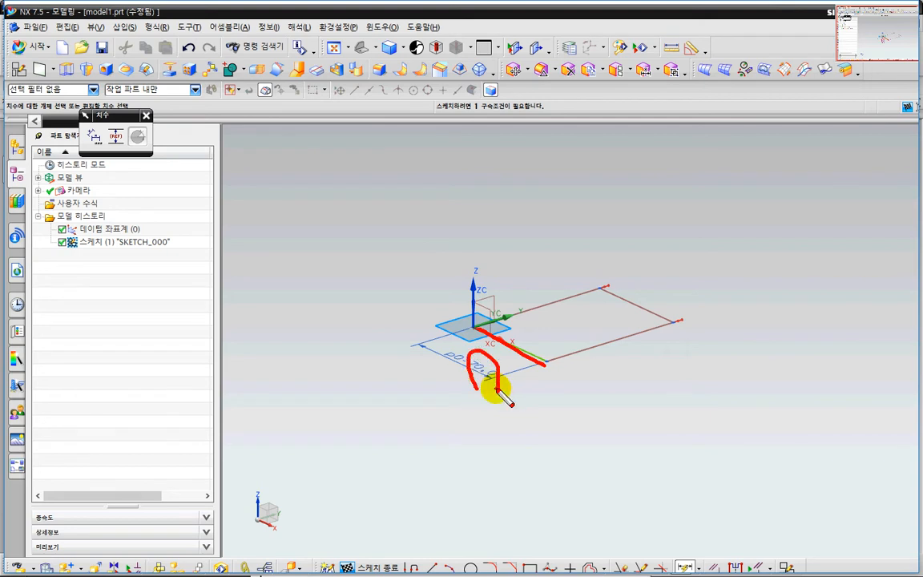
{"action": "key", "text": "Escape"}
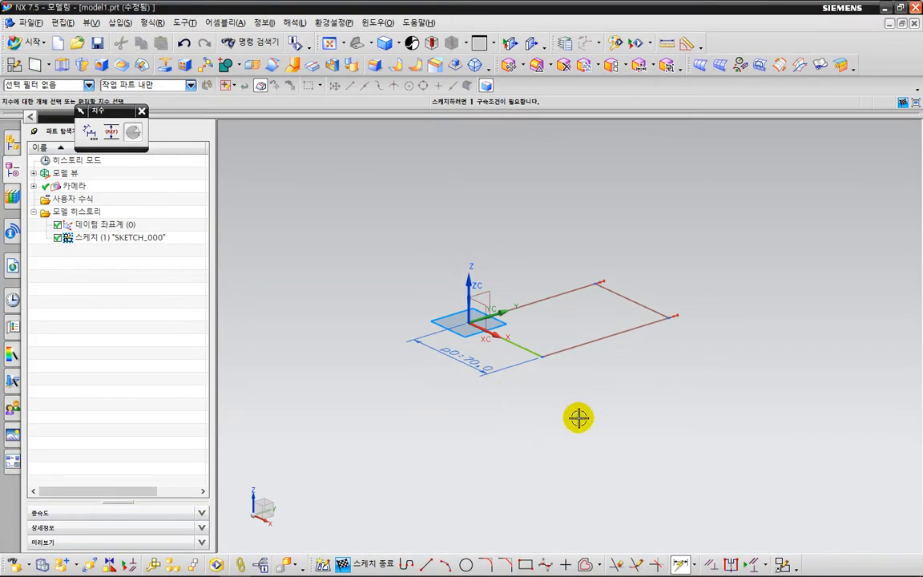
Dimension the rectangle's edge parallel to the Y axis and set it to 70 mm.
{"action": "left_click", "coordinate": [607, 340]}
{"action": "left_click", "coordinate": [622, 358]}
{"action": "type", "text": "70"}
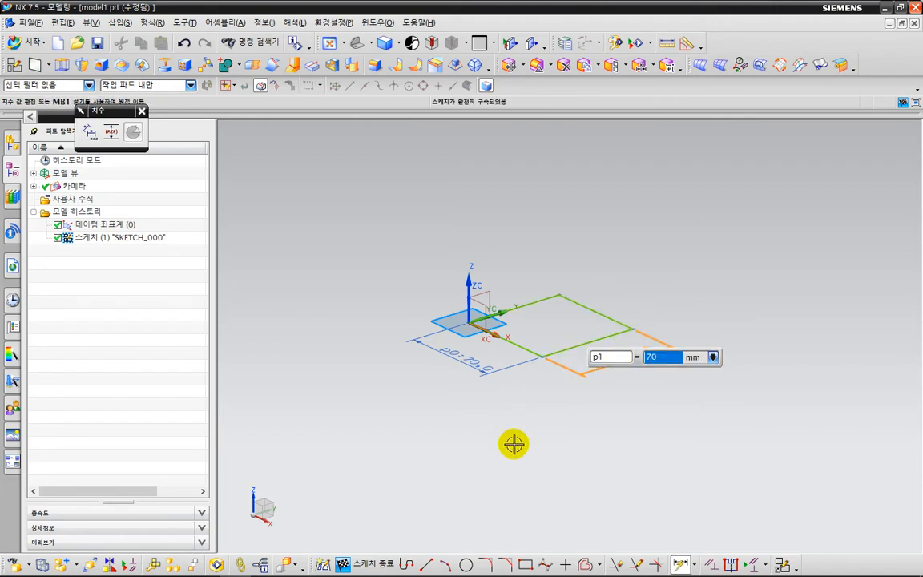
{"action": "key", "text": "Return"}
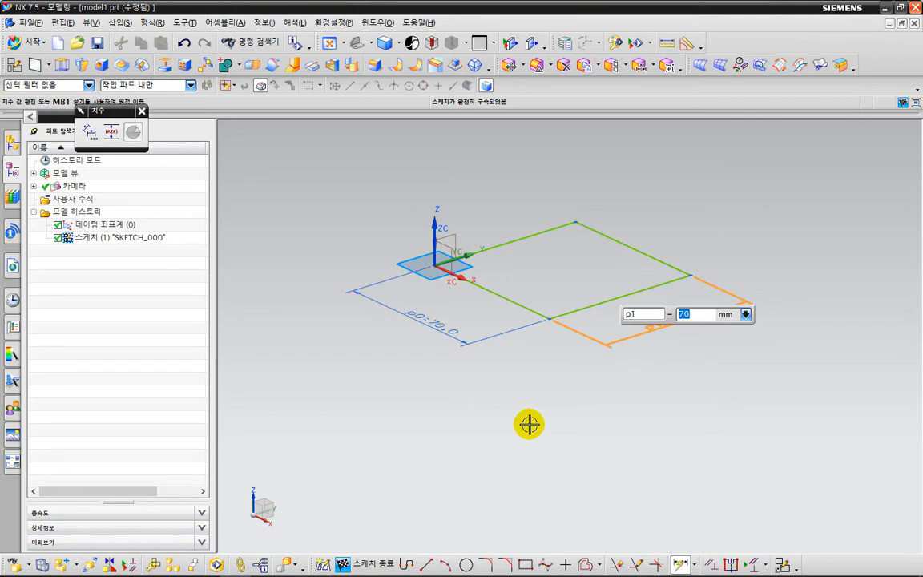
{"action": "key", "text": "Escape"}
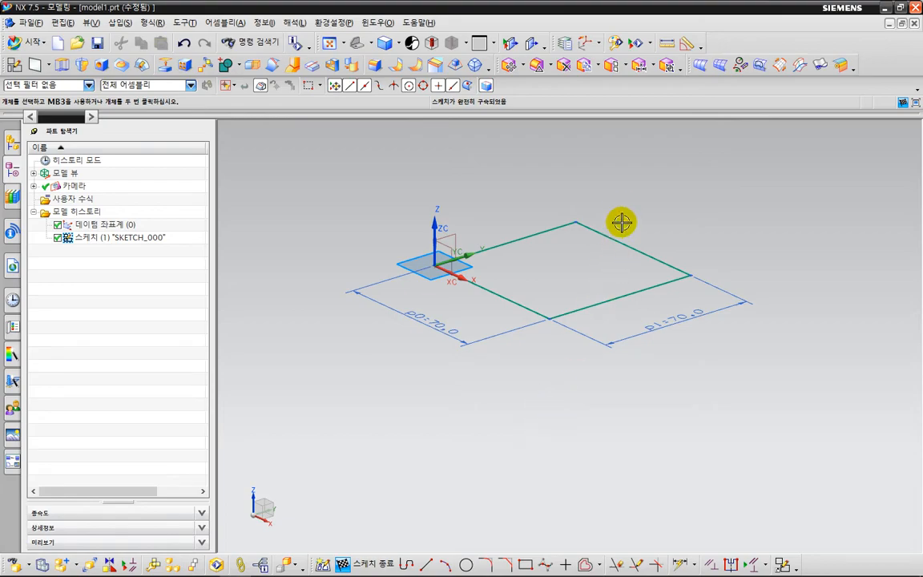
Mark the dimensioned rectangle with temporary pen strokes and open the active sketch in the sketch task environment.
{"action": "key", "text": "ctrl+2"}
{"action": "mouse_move", "coordinate": [623, 202]}
{"action": "left_mouse_down"}
{"action": "mouse_move", "coordinate": [591, 256]}
{"action": "mouse_move", "coordinate": [596, 280]}
{"action": "left_mouse_up"}
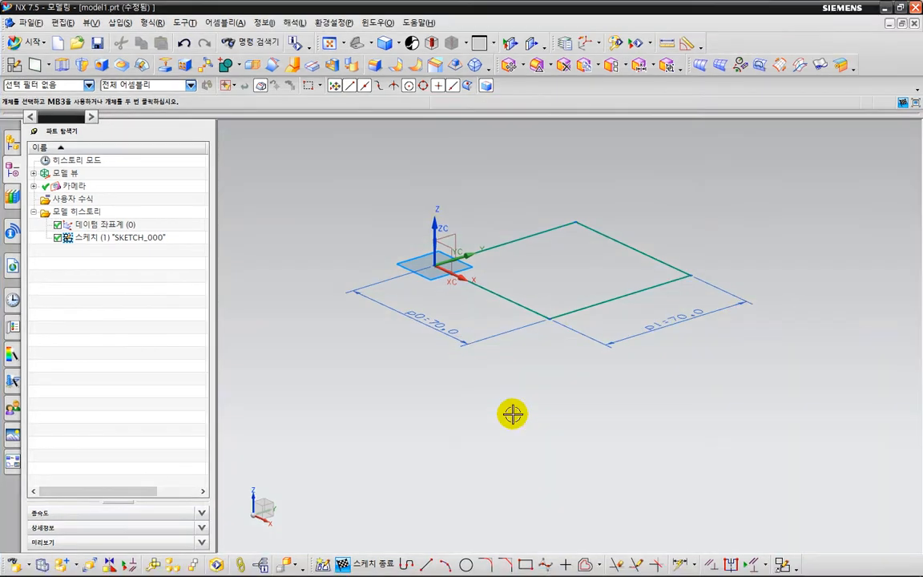
{"action": "key", "text": "Escape"}
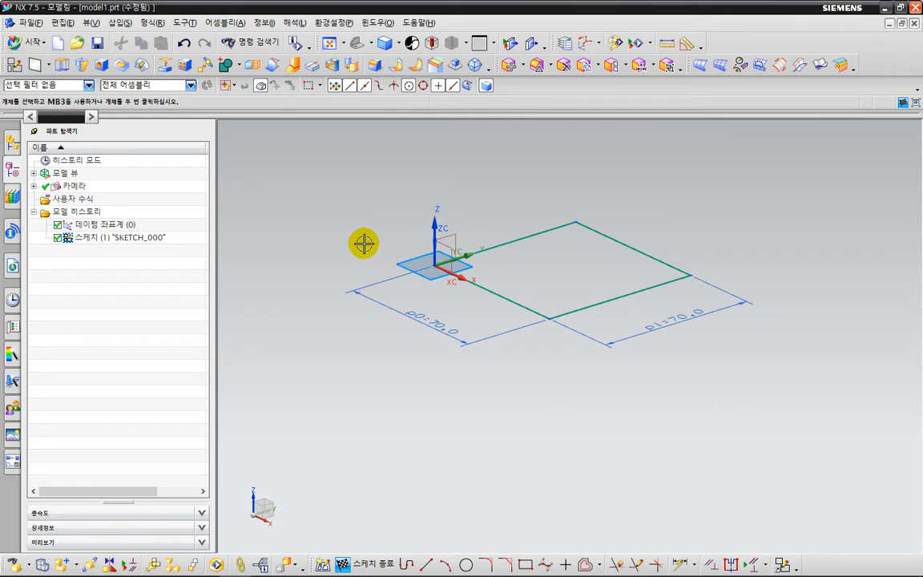
{"action": "mouse_move", "coordinate": [364, 240]}
{"action": "middle_mouse_down"}
{"action": "mouse_move", "coordinate": [367, 218]}
{"action": "mouse_move", "coordinate": [377, 255]}
{"action": "mouse_move", "coordinate": [363, 225]}
{"action": "mouse_move", "coordinate": [370, 258]}
{"action": "mouse_move", "coordinate": [364, 224]}
{"action": "mouse_move", "coordinate": [365, 247]}
{"action": "mouse_move", "coordinate": [360, 220]}
{"action": "mouse_move", "coordinate": [363, 244]}
{"action": "middle_mouse_up"}
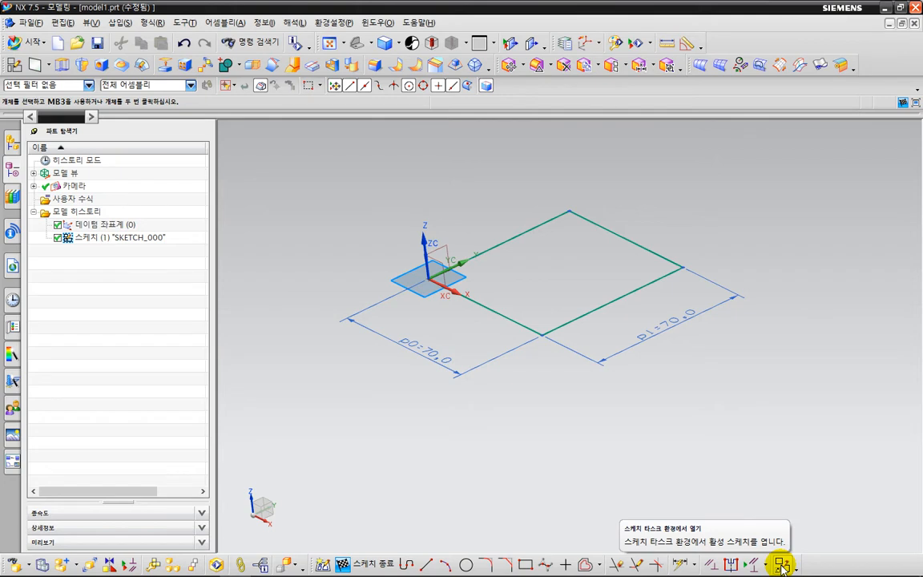
{"action": "left_click", "coordinate": [781, 565]}
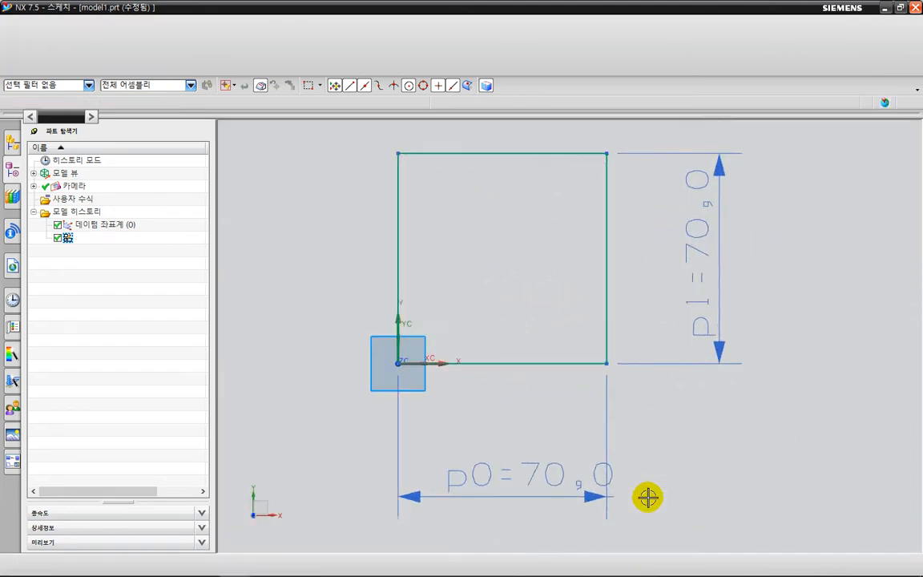
Point out the flat sketch view and the sketch tools with temporary pen strokes, and finish the sketch.
{"action": "left_click_drag", "start_coordinate": [321, 262], "coordinate": [354, 255]}
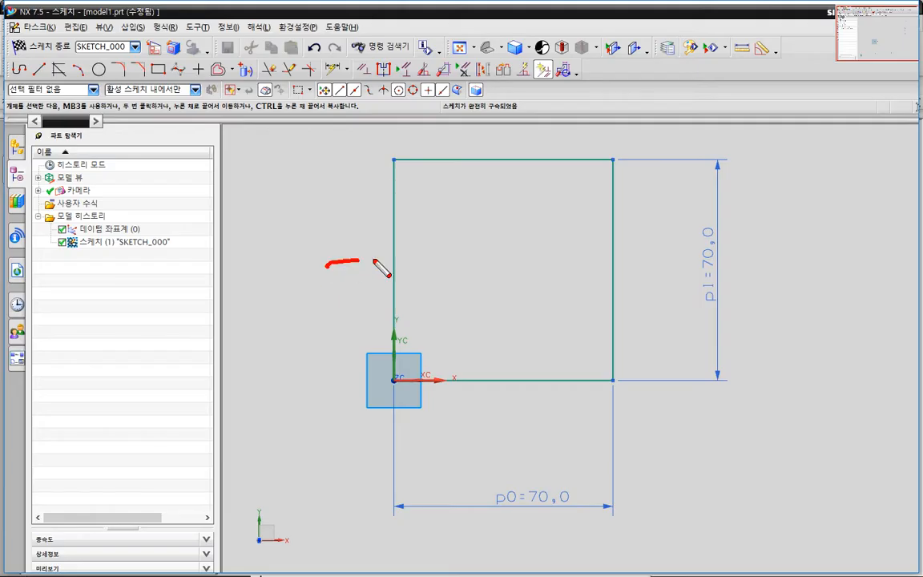
{"action": "left_click_drag", "start_coordinate": [425, 255], "coordinate": [425, 276]}
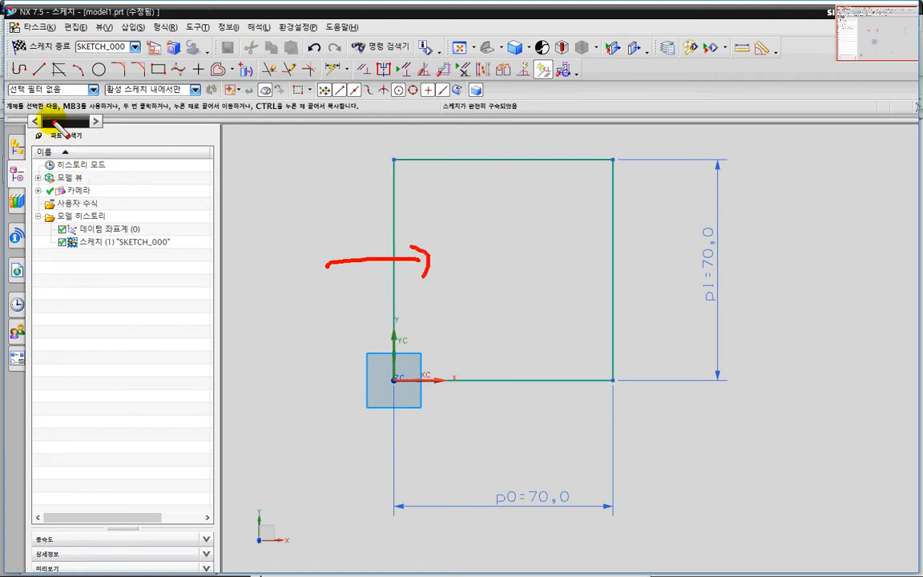
{"action": "left_click_drag", "start_coordinate": [9, 90], "coordinate": [618, 84]}
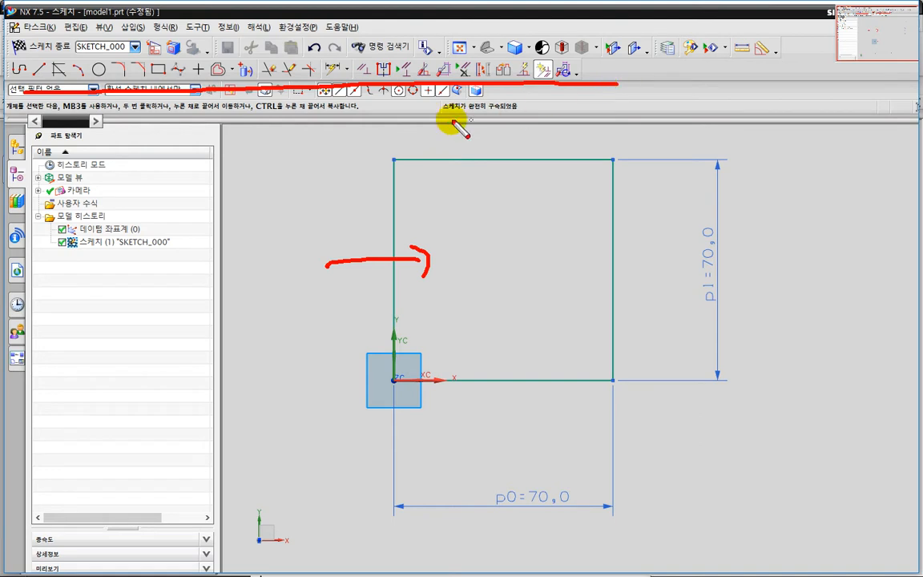
{"action": "left_click_drag", "start_coordinate": [52, 68], "coordinate": [79, 58]}
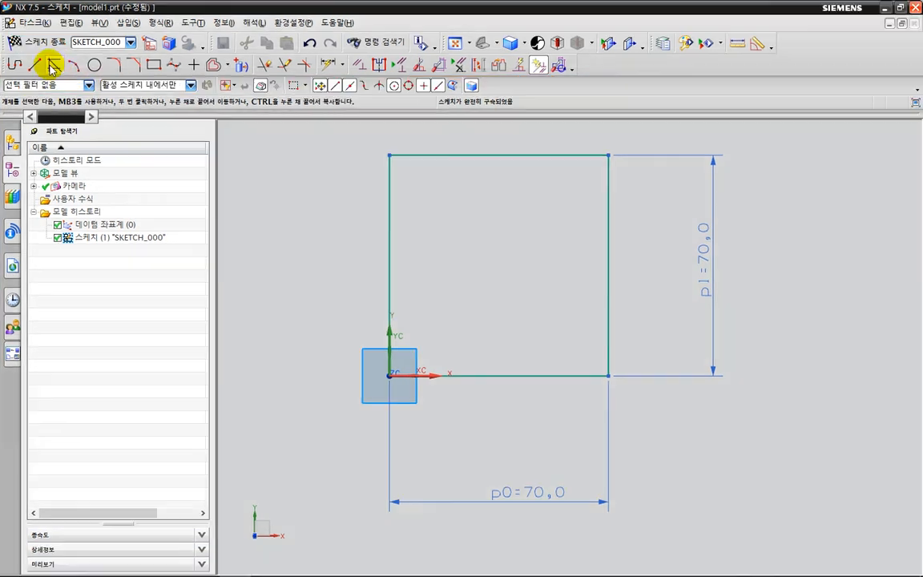
{"action": "left_click", "coordinate": [42, 47]}
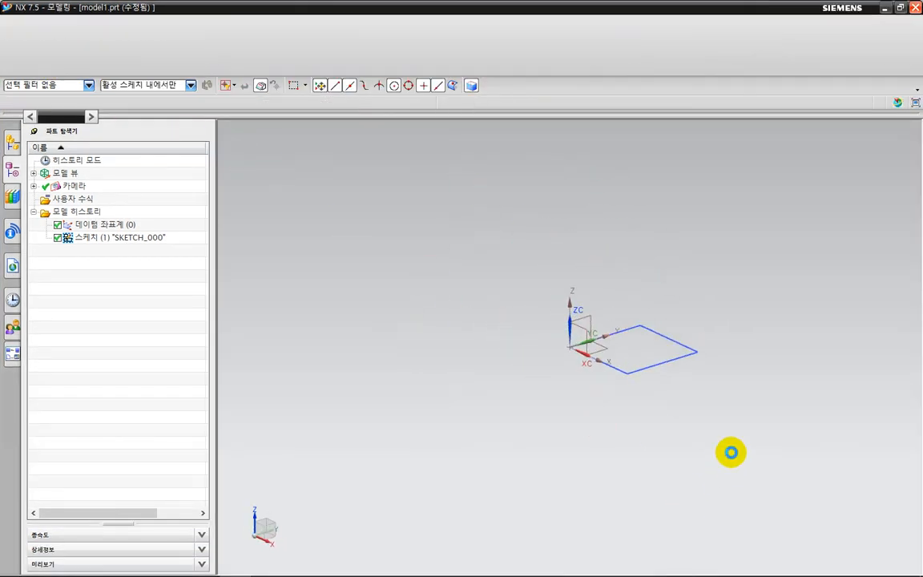
Point out the Sketch in Task Environment command among the insert commands with temporary pen underlines.
{"action": "scroll", "coordinate": [673, 372], "scroll_direction": "up", "scroll_amount": 2}
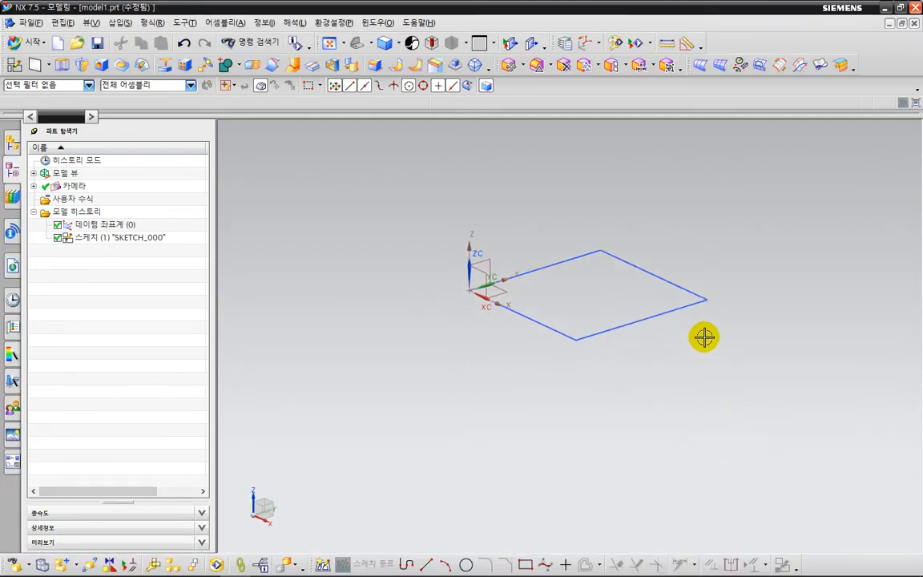
{"action": "middle_click_drag", "start_coordinate": [705, 374], "coordinate": [665, 379], "text": "shift"}
{"action": "left_click", "coordinate": [121, 22]}
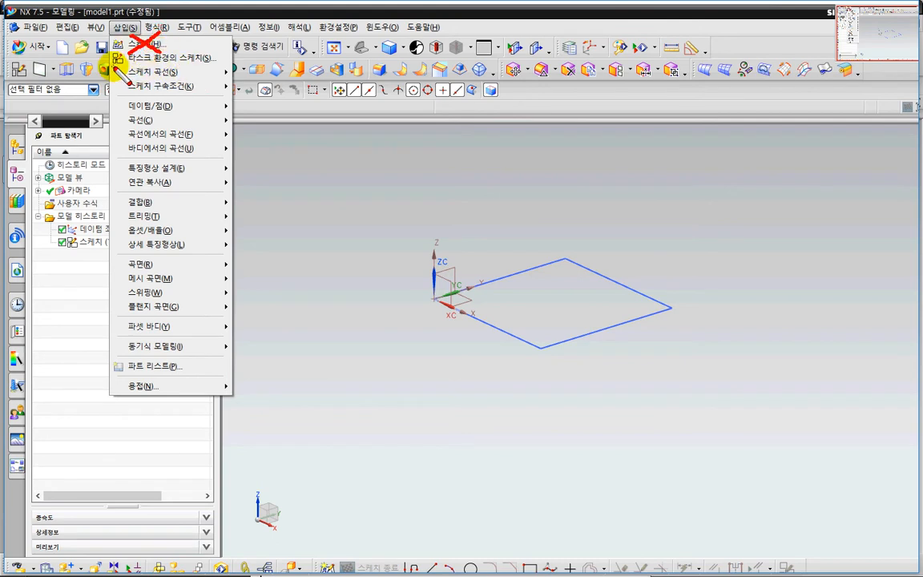
{"action": "left_click_drag", "start_coordinate": [118, 66], "coordinate": [215, 74]}
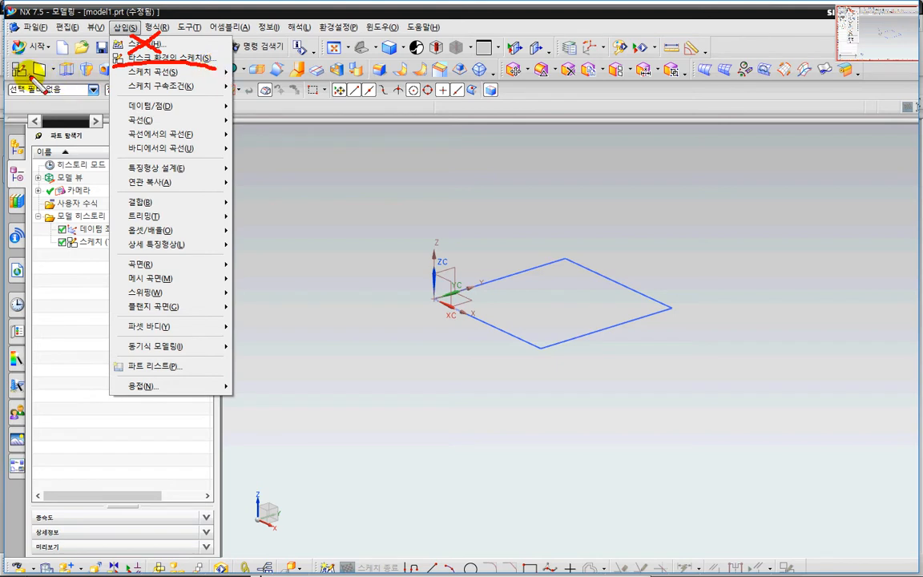
{"action": "mouse_move", "coordinate": [28, 72]}
{"action": "left_mouse_down"}
{"action": "mouse_move", "coordinate": [7, 74]}
{"action": "mouse_move", "coordinate": [32, 80]}
{"action": "left_mouse_up"}
{"action": "left_click_drag", "start_coordinate": [90, 67], "coordinate": [218, 71]}
{"action": "key", "text": "Escape"}
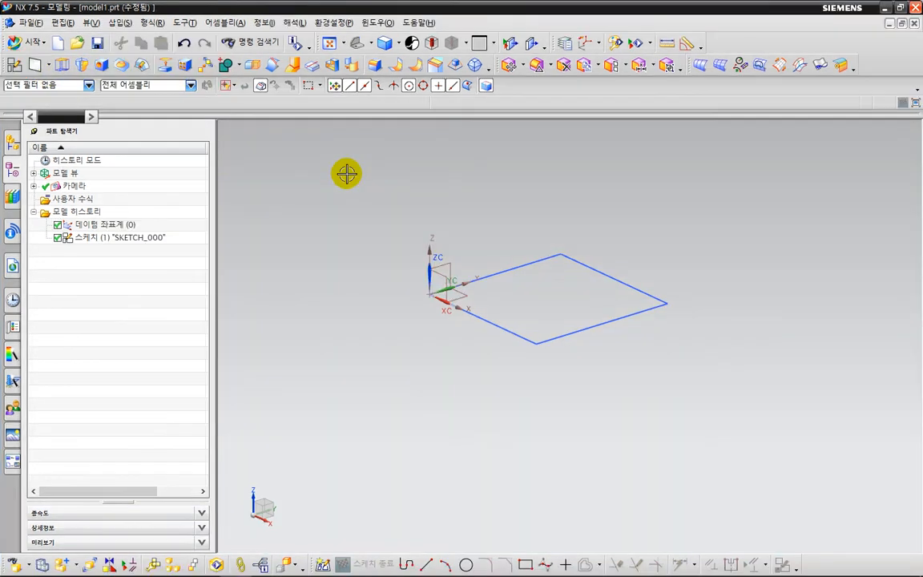
Delete the rectangle sketch SKETCH_000 from the model history.
{"action": "left_click", "coordinate": [158, 310]}
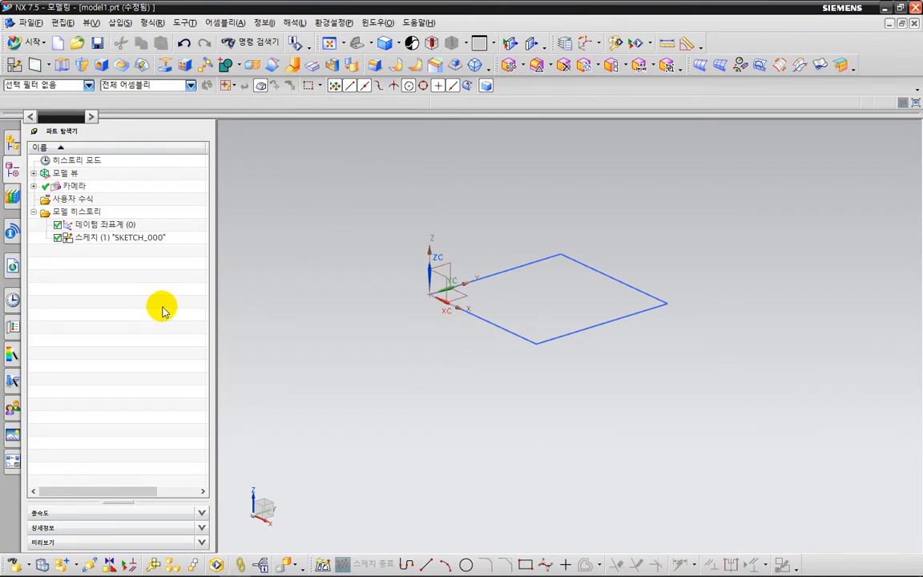
{"action": "left_click", "coordinate": [158, 238]}
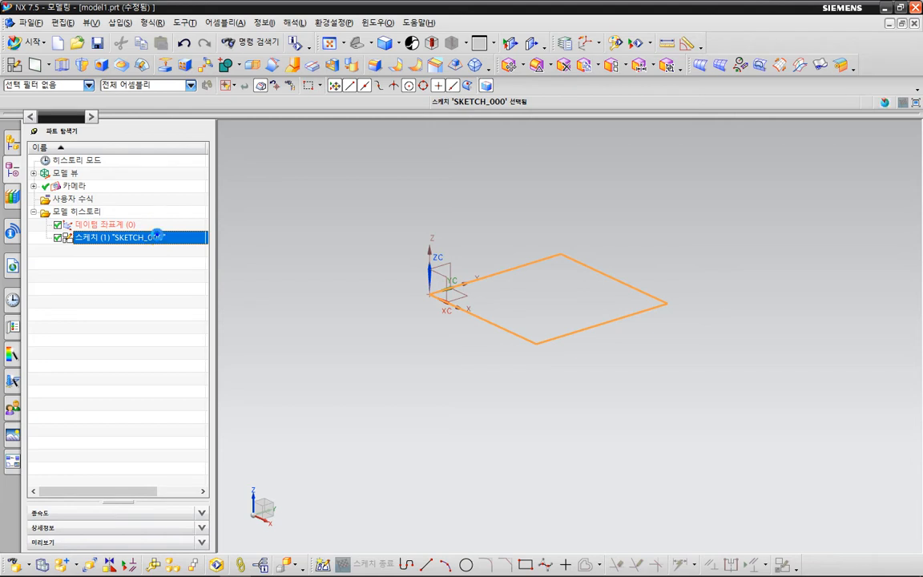
{"action": "right_click", "coordinate": [159, 238]}
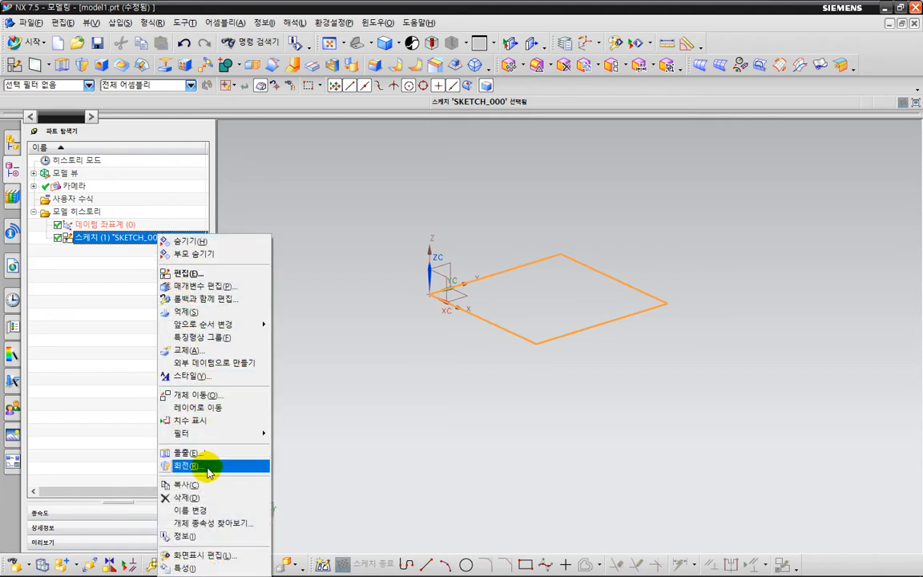
{"action": "left_click", "coordinate": [210, 500]}
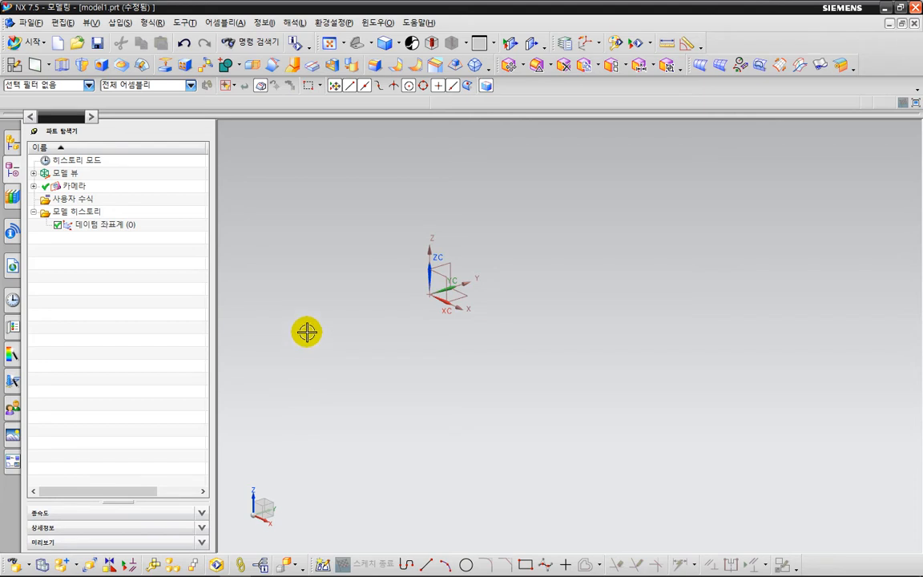
Look up Sketch in Task Environment among the insert commands and in the list of available Feature tools.
{"action": "left_click", "coordinate": [126, 23]}
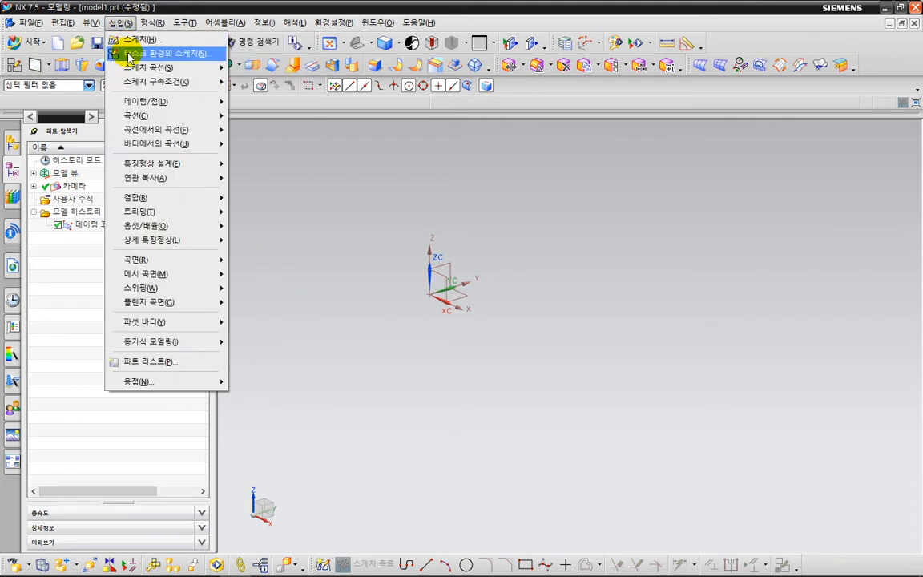
{"action": "left_click", "coordinate": [342, 184]}
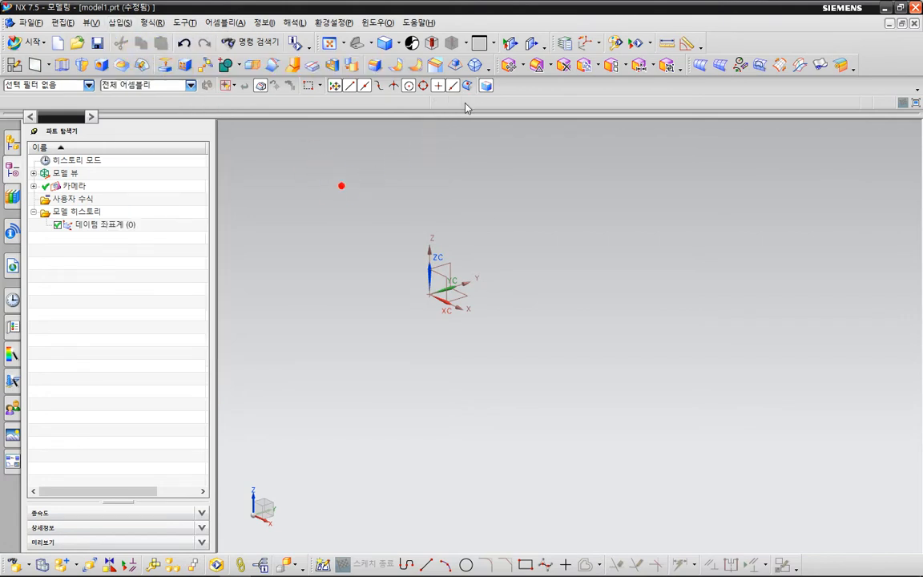
{"action": "left_click", "coordinate": [486, 74]}
{"action": "mouse_move", "coordinate": [524, 84]}
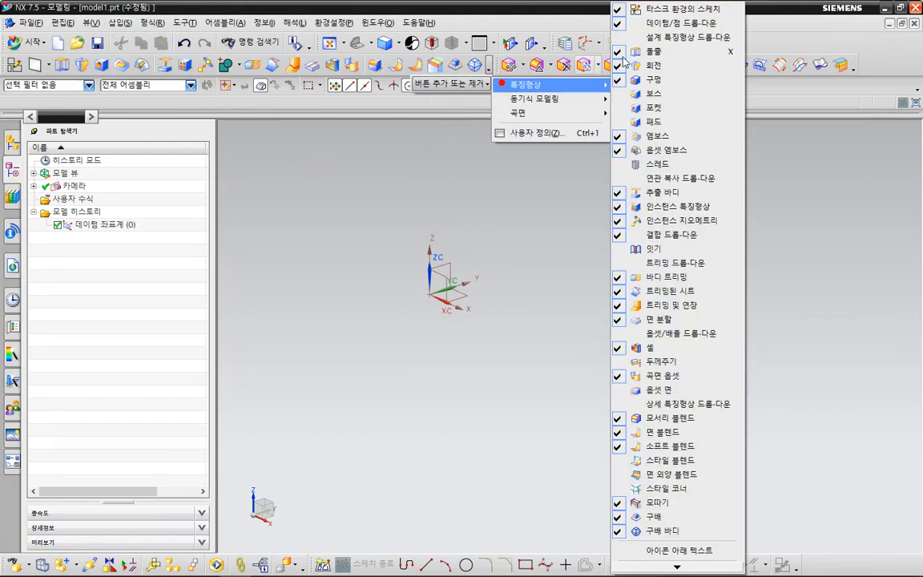
{"action": "left_click", "coordinate": [319, 155]}
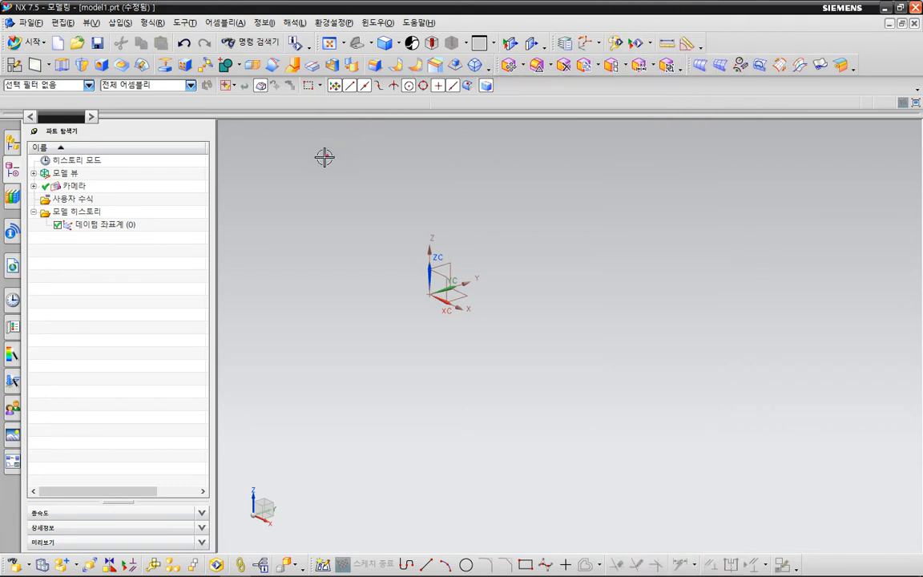
Create a sketch in the task environment on the default XY plane and keep the view facing the sketch plane.
{"action": "left_click", "coordinate": [14, 69]}
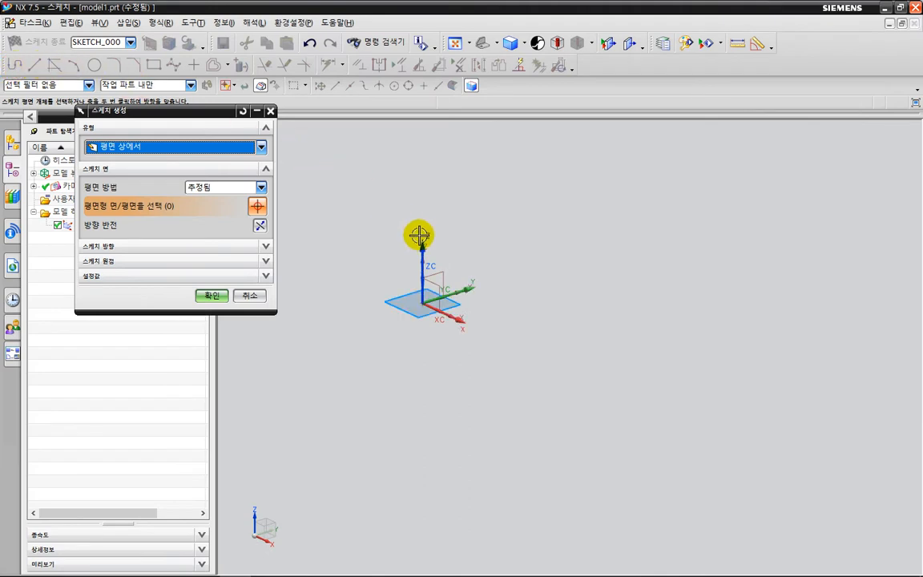
{"action": "left_click", "coordinate": [212, 296]}
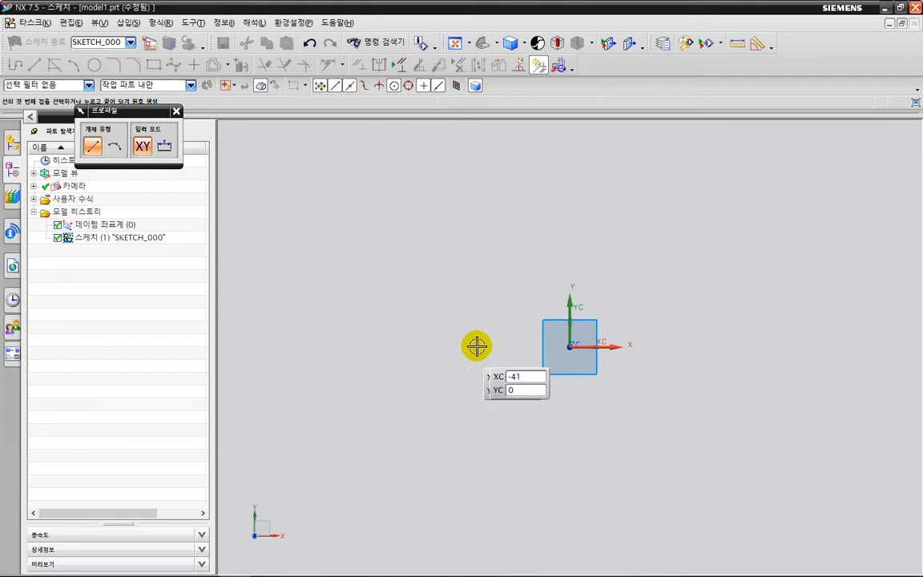
{"action": "mouse_move", "coordinate": [683, 373]}
{"action": "middle_mouse_down"}
{"action": "mouse_move", "coordinate": [584, 370]}
{"action": "mouse_move", "coordinate": [582, 337]}
{"action": "mouse_move", "coordinate": [552, 332]}
{"action": "mouse_move", "coordinate": [587, 354]}
{"action": "mouse_move", "coordinate": [589, 292]}
{"action": "mouse_move", "coordinate": [530, 308]}
{"action": "mouse_move", "coordinate": [569, 396]}
{"action": "mouse_move", "coordinate": [646, 286]}
{"action": "mouse_move", "coordinate": [707, 410]}
{"action": "mouse_move", "coordinate": [667, 453]}
{"action": "mouse_move", "coordinate": [613, 414]}
{"action": "mouse_move", "coordinate": [603, 430]}
{"action": "mouse_move", "coordinate": [609, 442]}
{"action": "mouse_move", "coordinate": [498, 382]}
{"action": "mouse_move", "coordinate": [606, 387]}
{"action": "middle_mouse_up"}
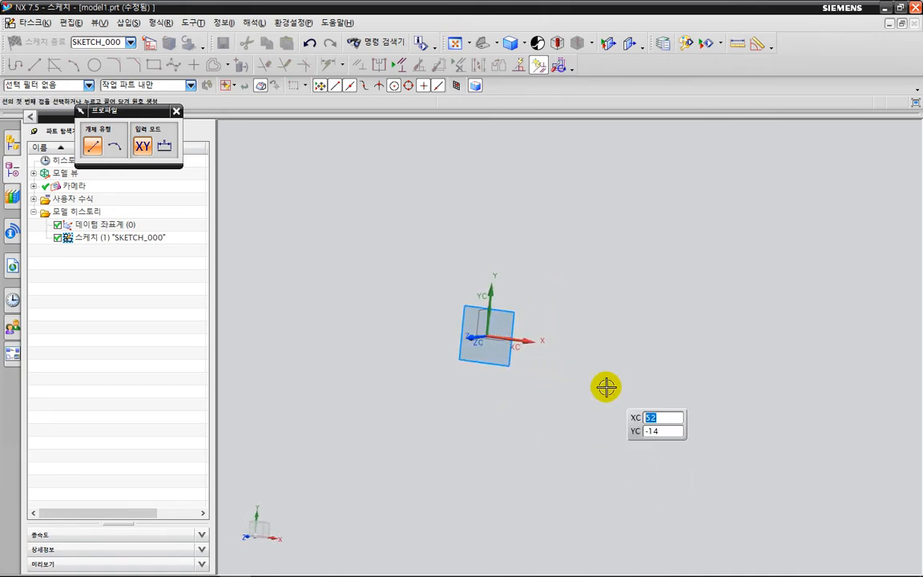
{"action": "key", "text": "F8"}
Switch to the Notepad notes and add the line "- 타스크환경의 스케치" below item "1. 스케치(선/커브curve)".
{"action": "key", "text": "alt+Tab"}
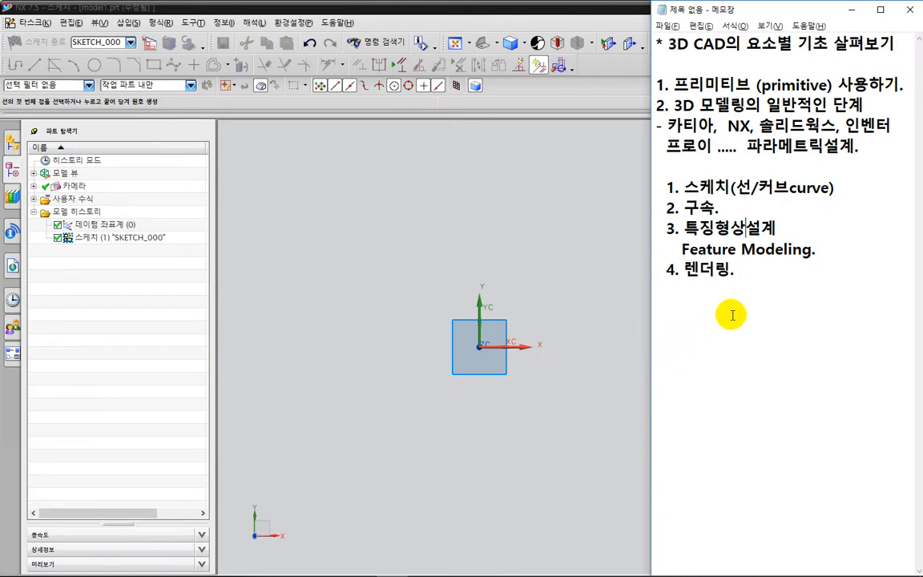
{"action": "key", "text": "Return"}
{"action": "key", "text": "Return"}
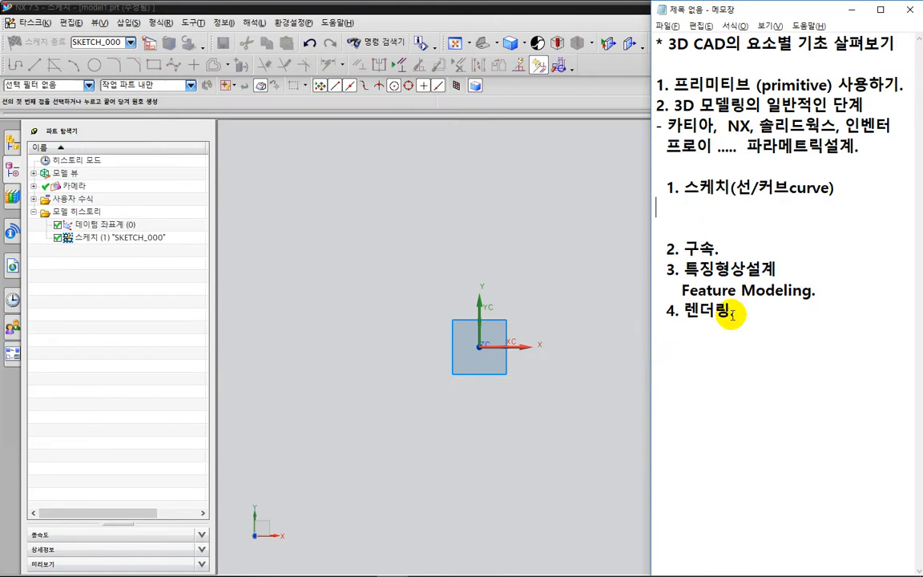
{"action": "key", "text": "Return"}
{"action": "key", "text": "Up"}
{"action": "key", "text": "Up"}
{"action": "type", "text": "- 타스크환"}
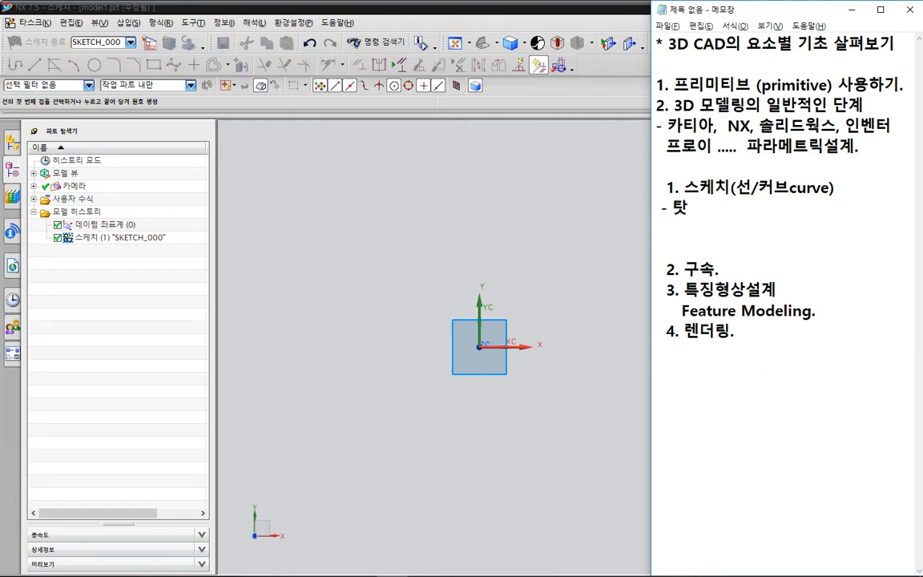
{"action": "type", "text": "경의 스케치"}
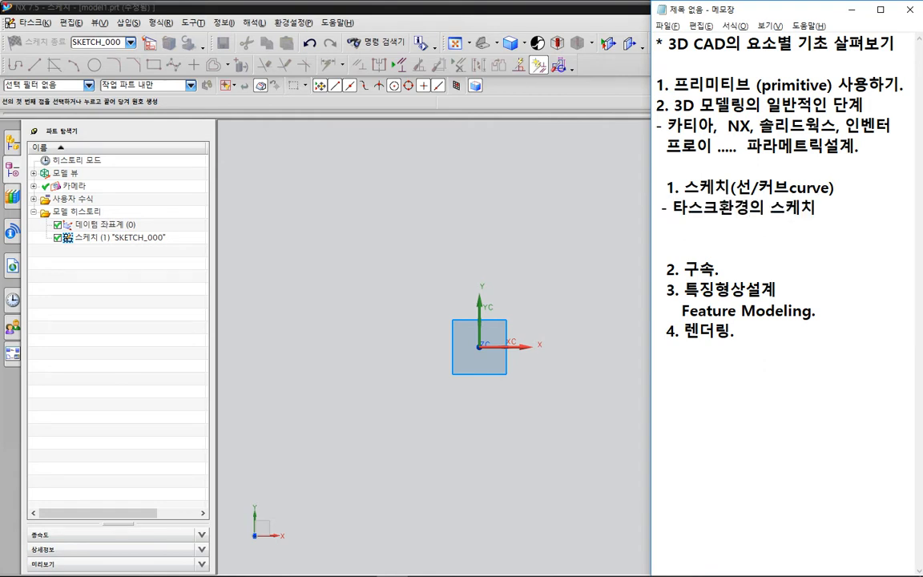
Add the line "- F8 (가까운 평면으로 배치)" below the task environment sketch line in the notes.
{"action": "key", "text": "Return"}
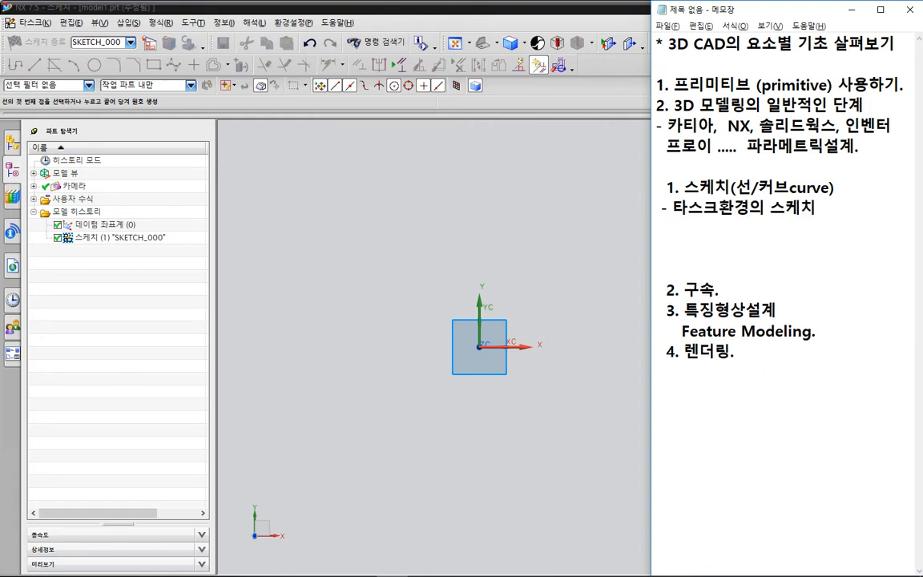
{"action": "type", "text": "- F8 (가"}
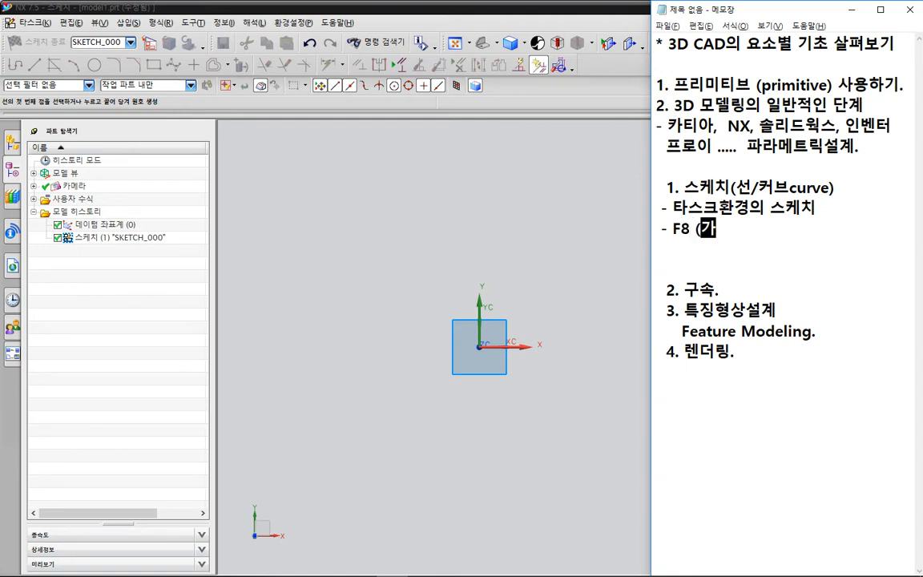
{"action": "type", "text": "까운 평면으로 배치"}
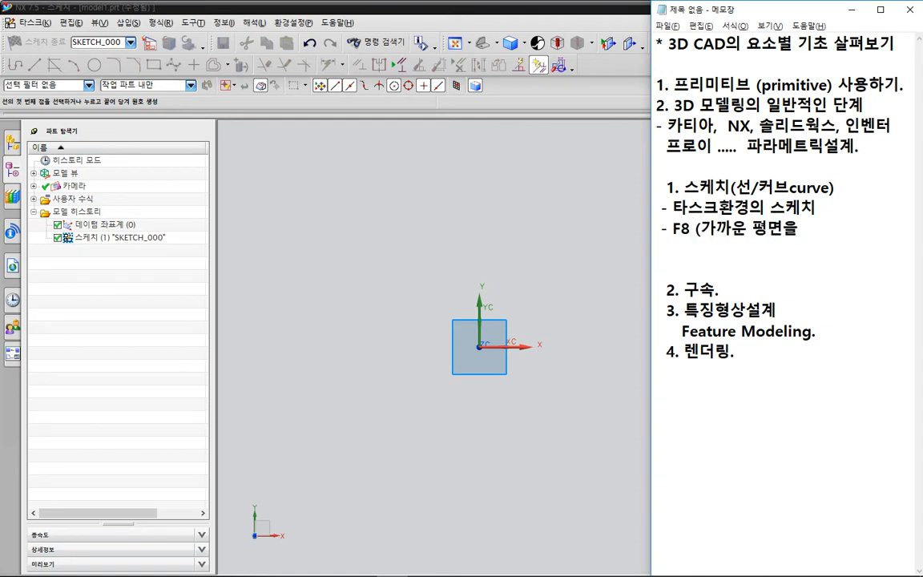
{"action": "type", "text": ")"}
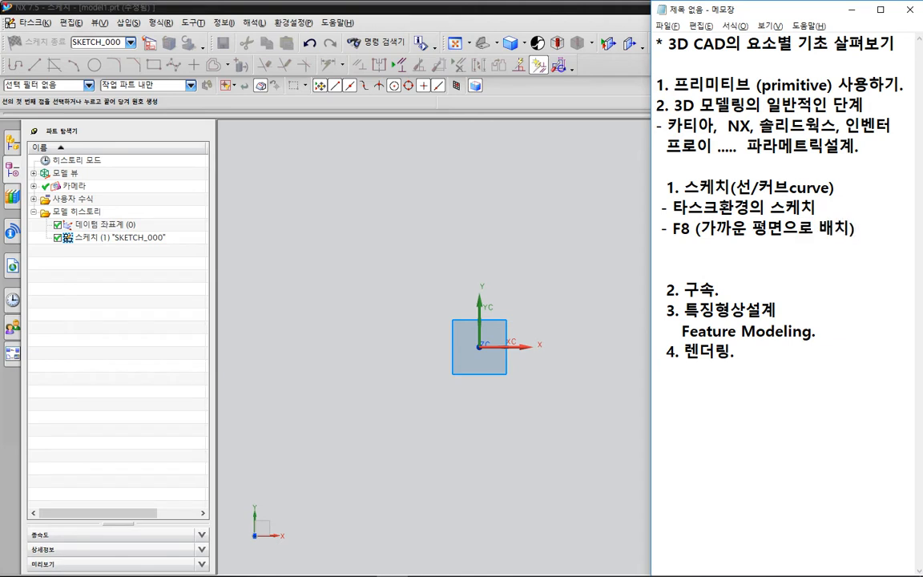
In NX, orbit the view away from the sketch plane, orient it back to the sketch, and return to the Notepad notes.
{"action": "left_click", "coordinate": [563, 281]}
{"action": "mouse_move", "coordinate": [563, 281]}
{"action": "middle_mouse_down"}
{"action": "mouse_move", "coordinate": [539, 247]}
{"action": "mouse_move", "coordinate": [449, 344]}
{"action": "mouse_move", "coordinate": [722, 358]}
{"action": "mouse_move", "coordinate": [461, 291]}
{"action": "mouse_move", "coordinate": [756, 383]}
{"action": "mouse_move", "coordinate": [466, 327]}
{"action": "mouse_move", "coordinate": [738, 301]}
{"action": "mouse_move", "coordinate": [550, 414]}
{"action": "mouse_move", "coordinate": [638, 255]}
{"action": "mouse_move", "coordinate": [639, 272]}
{"action": "middle_mouse_up"}
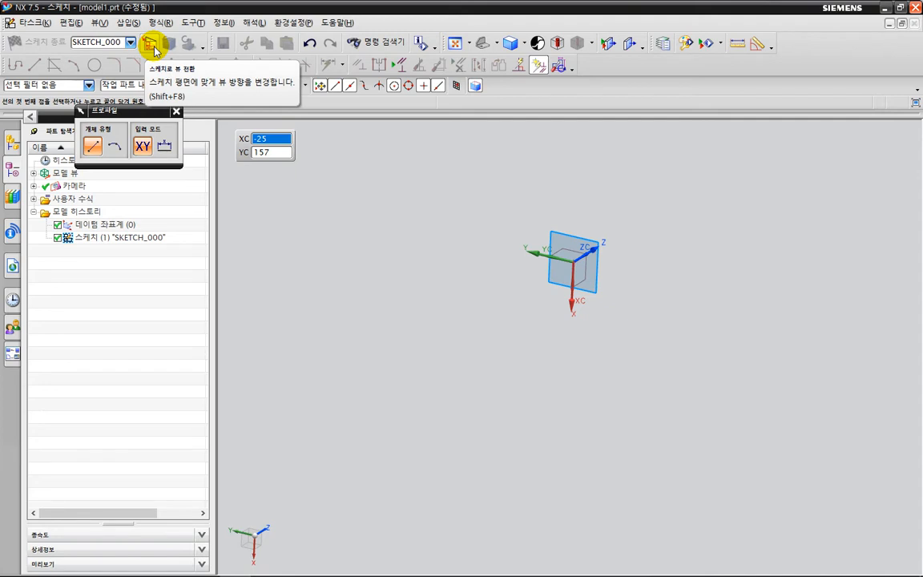
{"action": "left_click", "coordinate": [153, 48]}
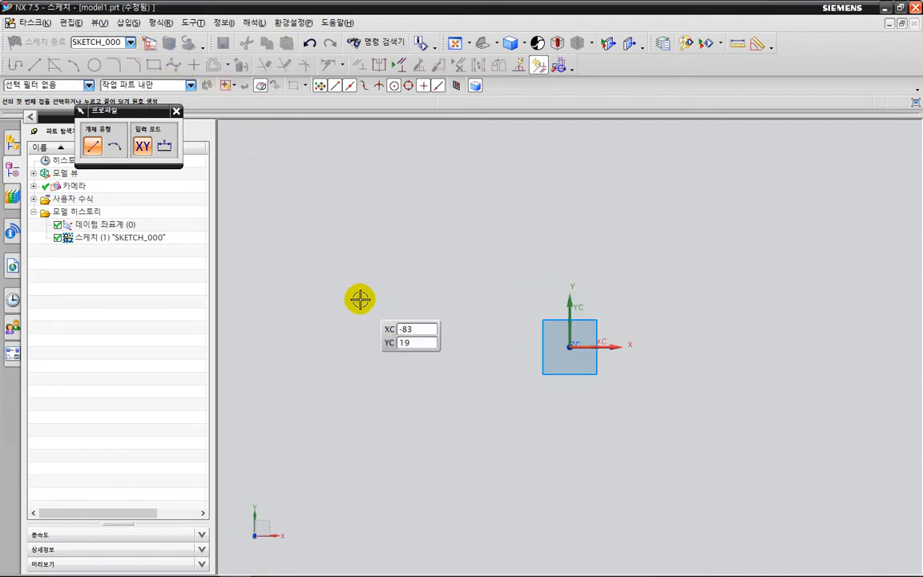
{"action": "key", "text": "alt+Tab"}
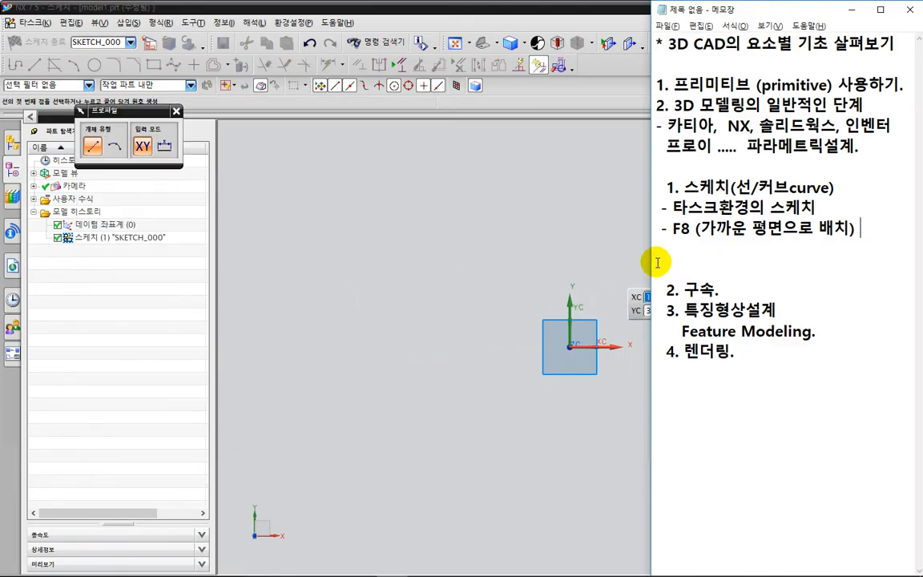
{"action": "left_click_drag", "start_coordinate": [675, 143], "coordinate": [879, 138]}
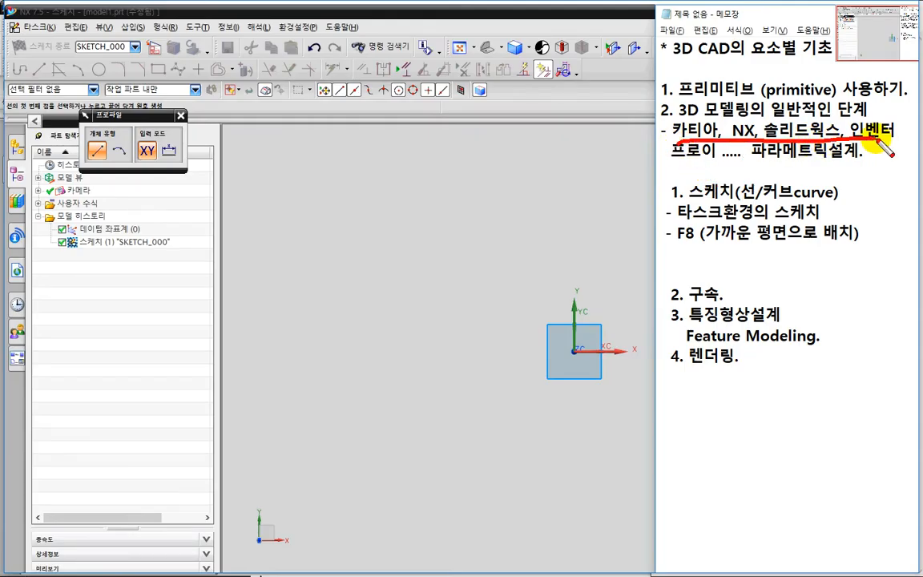
{"action": "left_click_drag", "start_coordinate": [672, 155], "coordinate": [727, 161]}
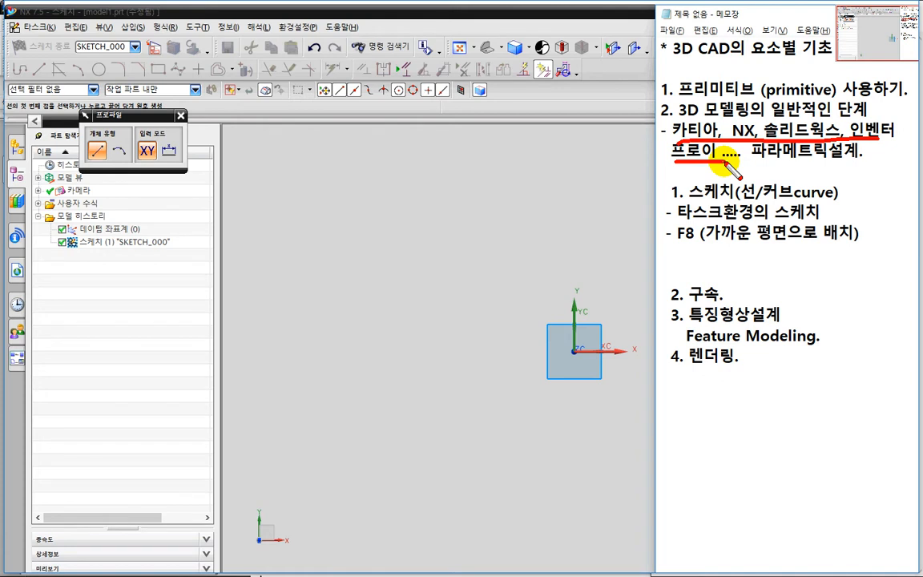
{"action": "mouse_move", "coordinate": [754, 119]}
{"action": "left_mouse_down"}
{"action": "mouse_move", "coordinate": [678, 118]}
{"action": "mouse_move", "coordinate": [723, 88]}
{"action": "mouse_move", "coordinate": [747, 98]}
{"action": "mouse_move", "coordinate": [758, 128]}
{"action": "left_mouse_up"}
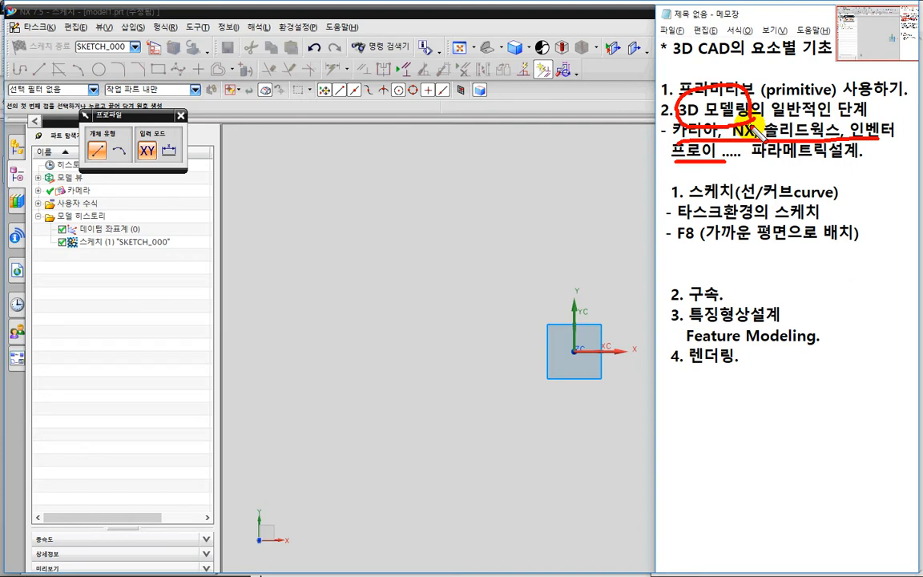
{"action": "key", "text": "Escape"}
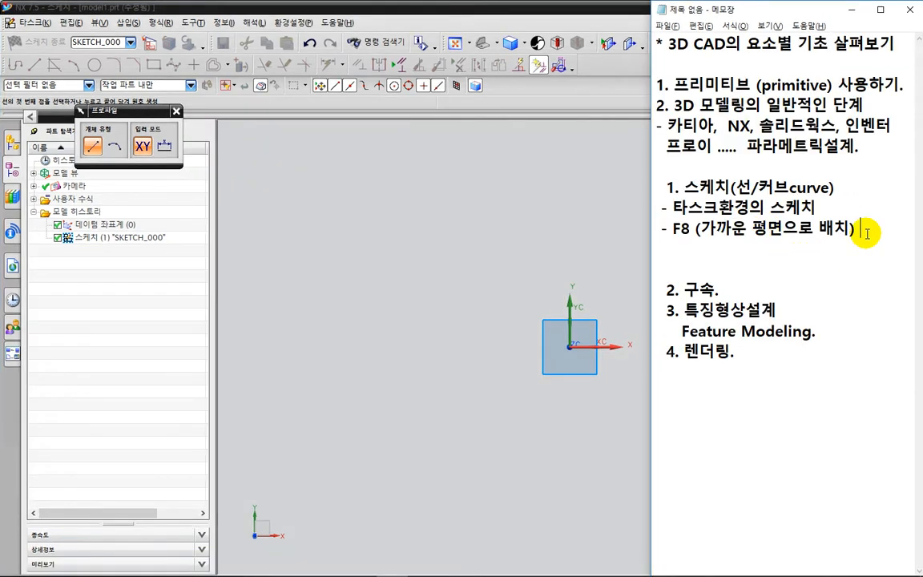
Add the line "- Shift+F8(스케치로 뷰 전환)" below the F8 line in the notes.
{"action": "left_click", "coordinate": [864, 231]}
{"action": "key", "text": "Return"}
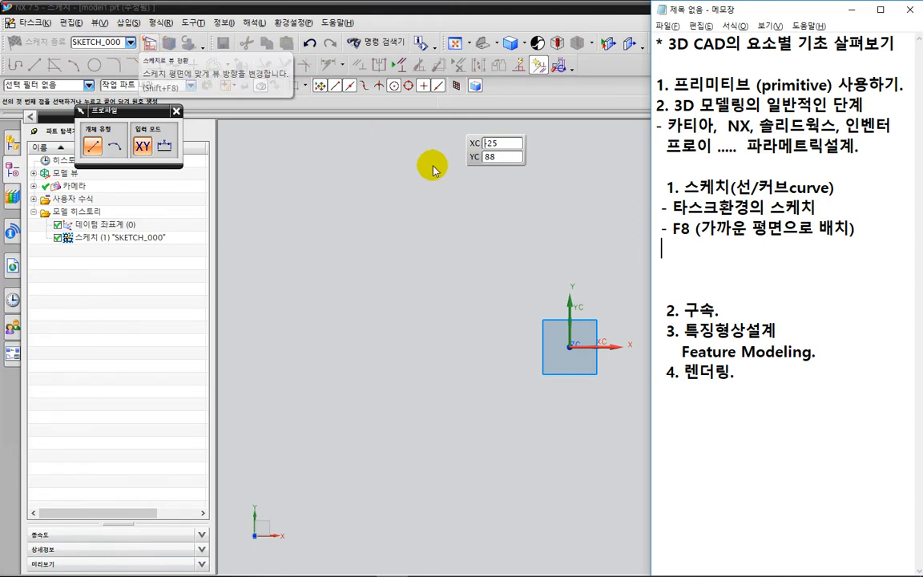
{"action": "type", "text": "- "}
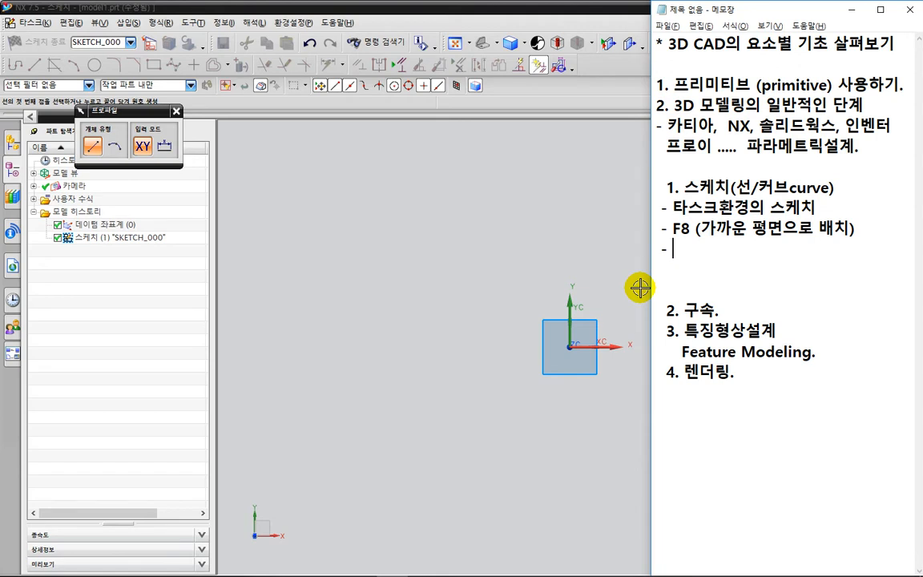
{"action": "type", "text": "   Shift+F8"}
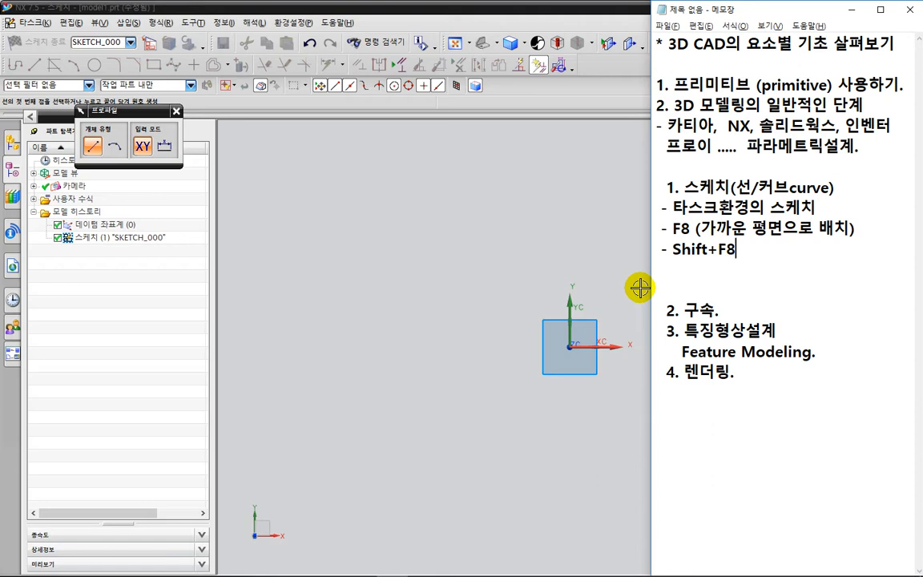
{"action": "type", "text": "("}
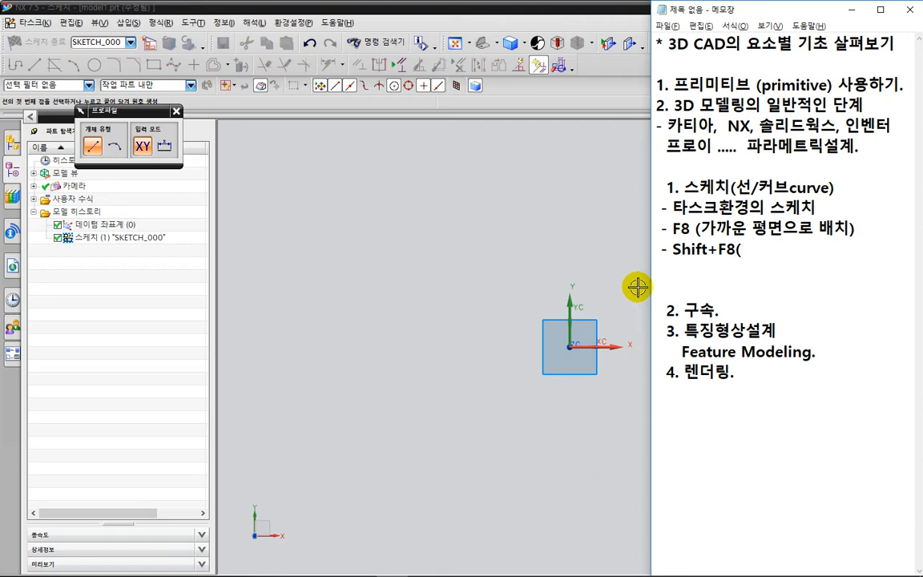
{"action": "type", "text": "스케치로"}
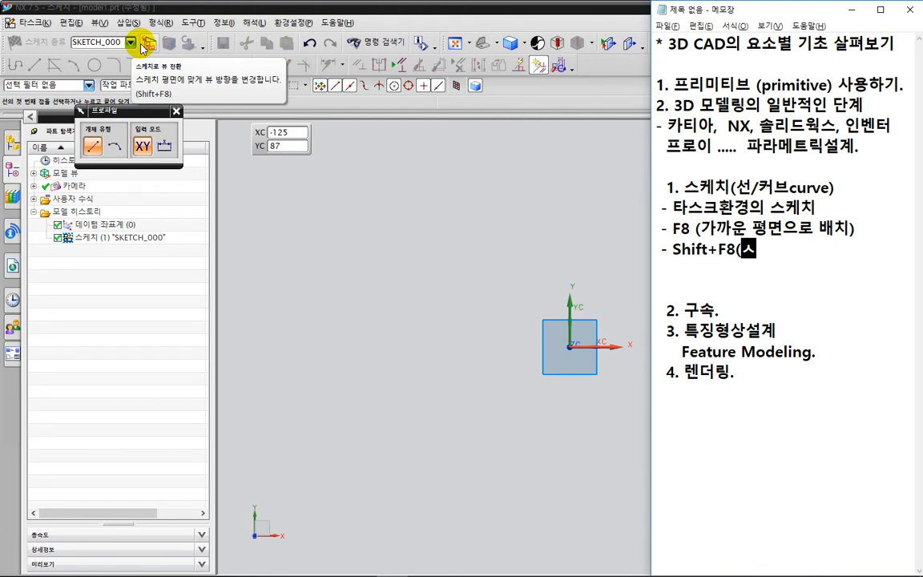
{"action": "type", "text": " 뷰 전환"}
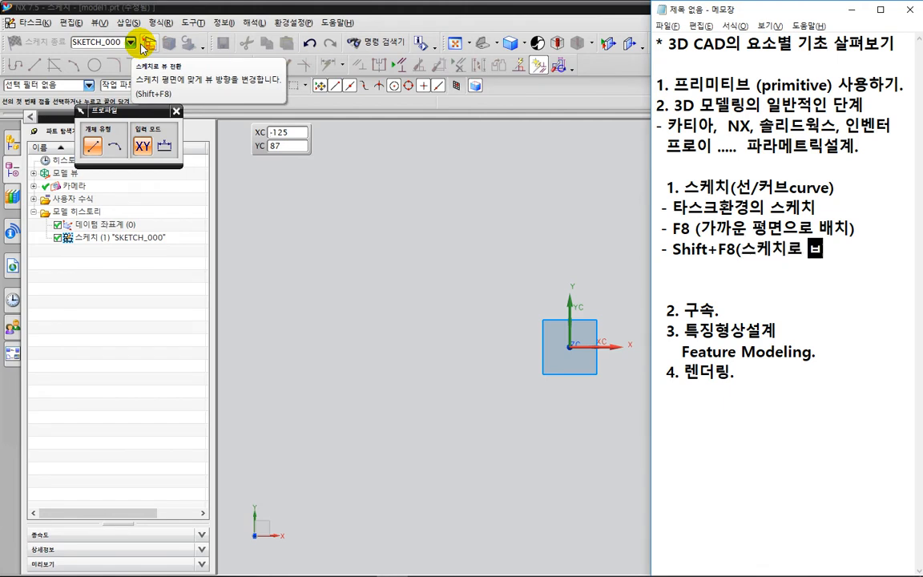
{"action": "type", "text": ")"}
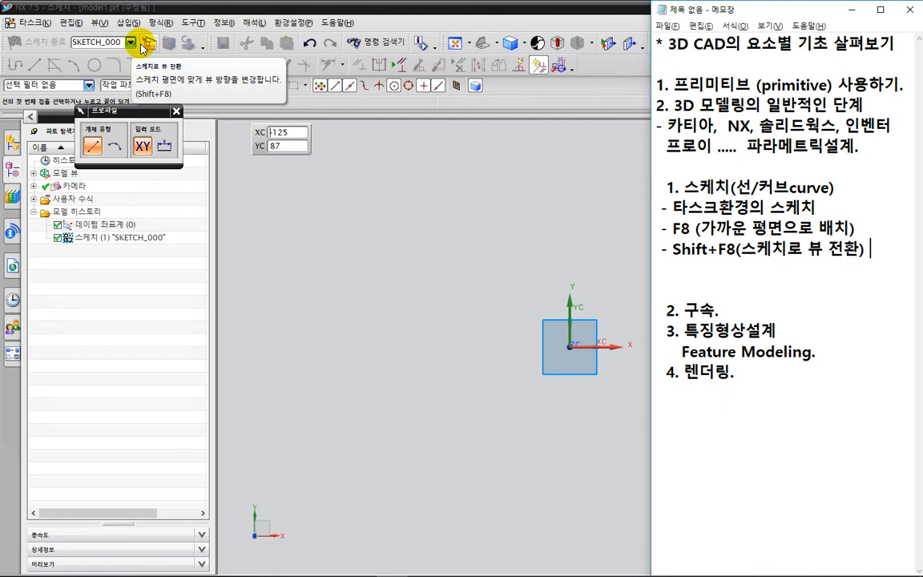
Switch to NX, leave the Profile tool and sketch a two-point rectangle from the origin, about 71 mm wide and 66 mm high.
{"action": "middle_click_drag", "start_coordinate": [492, 349], "coordinate": [472, 350], "text": "shift"}
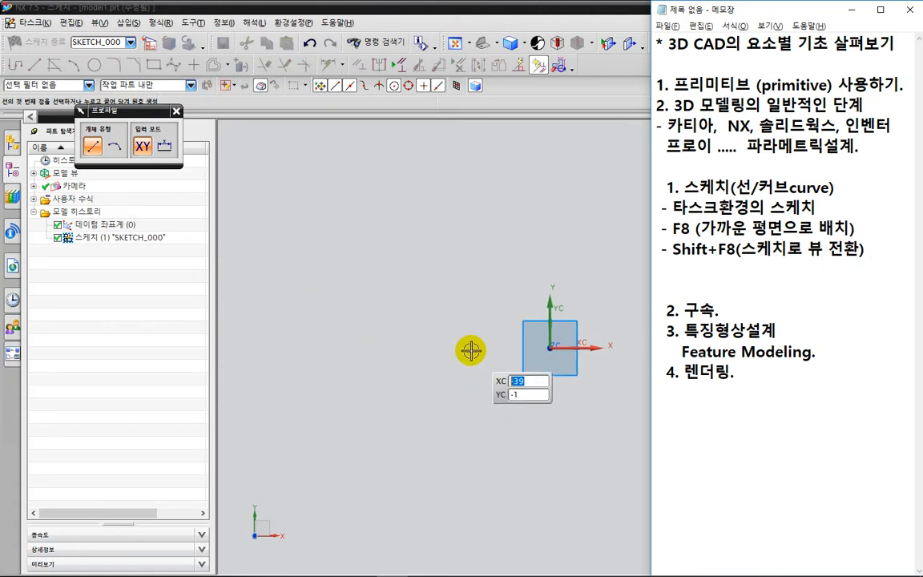
{"action": "left_click", "coordinate": [542, 249]}
{"action": "key", "text": "Escape"}
{"action": "key", "text": "Escape"}
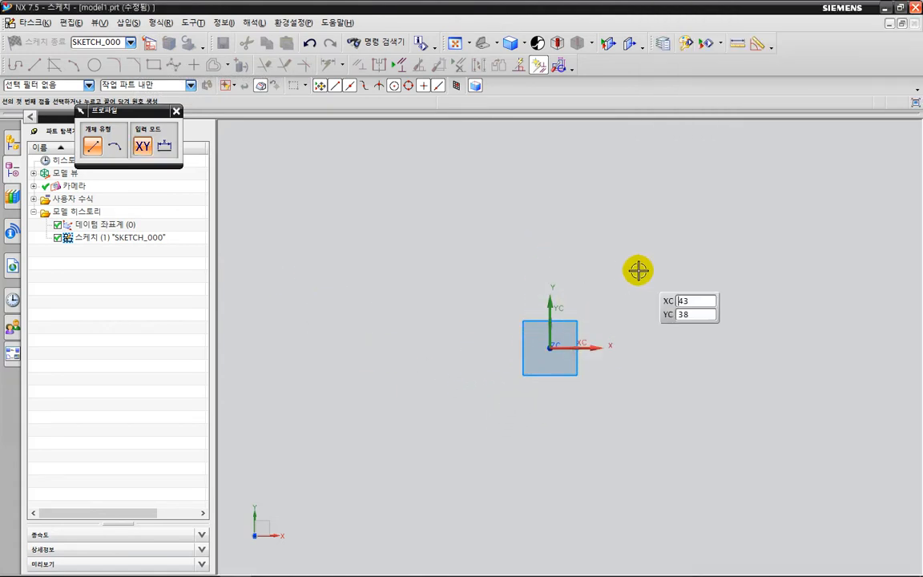
{"action": "key", "text": "t"}
{"action": "middle_click_drag", "start_coordinate": [544, 277], "coordinate": [422, 255], "text": "shift"}
{"action": "key", "text": "Escape"}
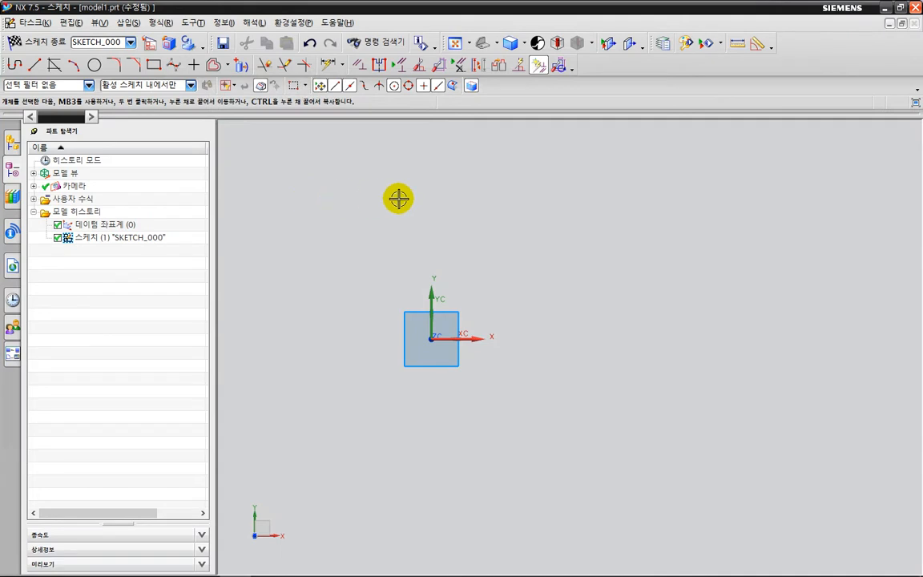
{"action": "key", "text": "r"}
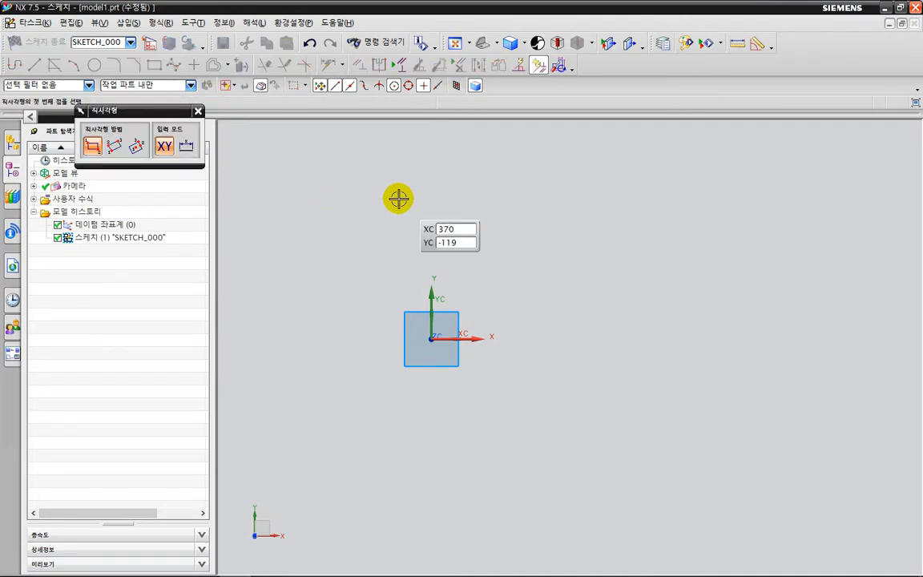
{"action": "left_click", "coordinate": [431, 337]}
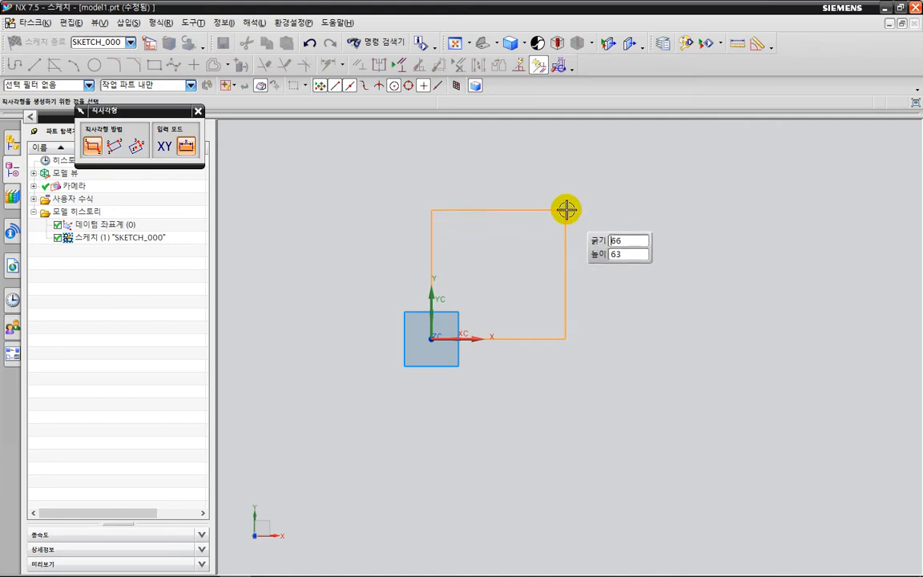
{"action": "left_click", "coordinate": [575, 206]}
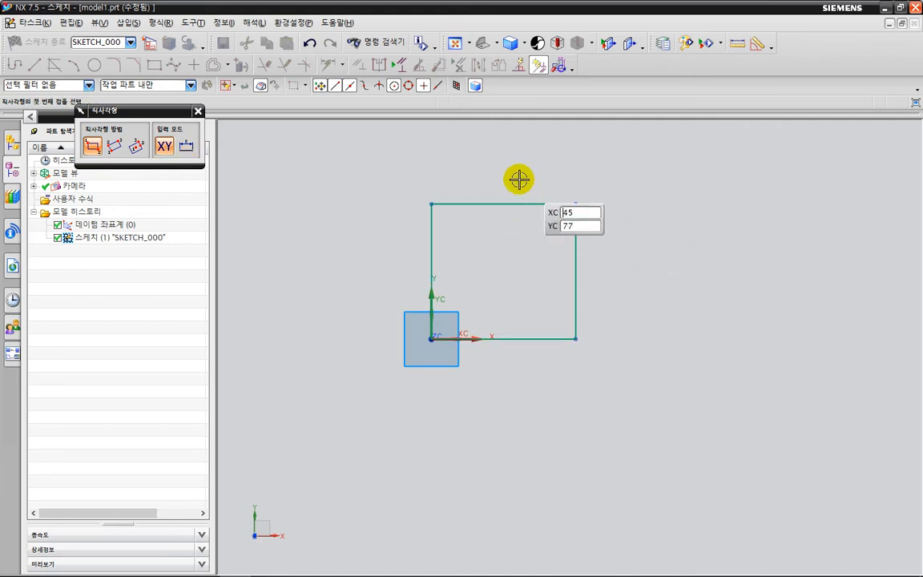
{"action": "key", "text": "Escape"}
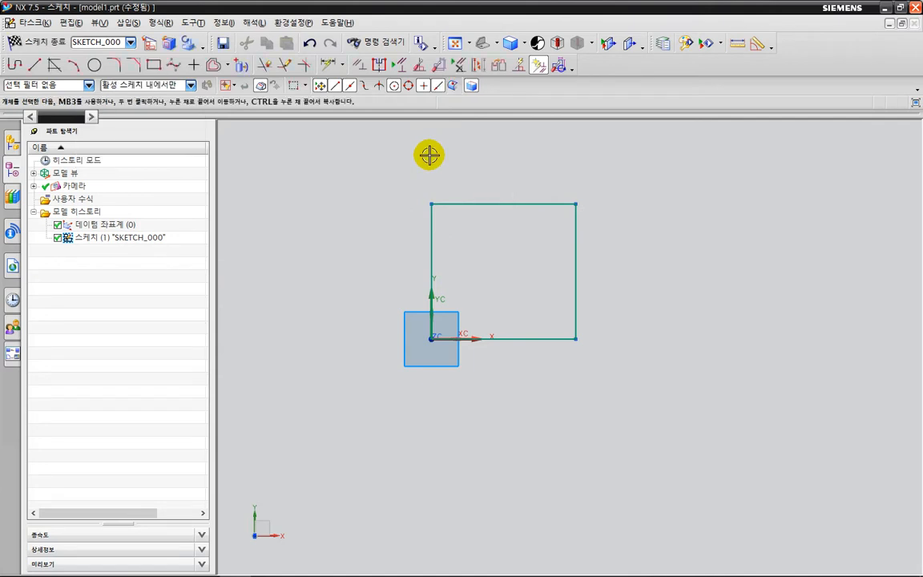
Dimension the rectangle's lower edge and right edge, setting both its width and height to 70 mm.
{"action": "key", "text": "d"}
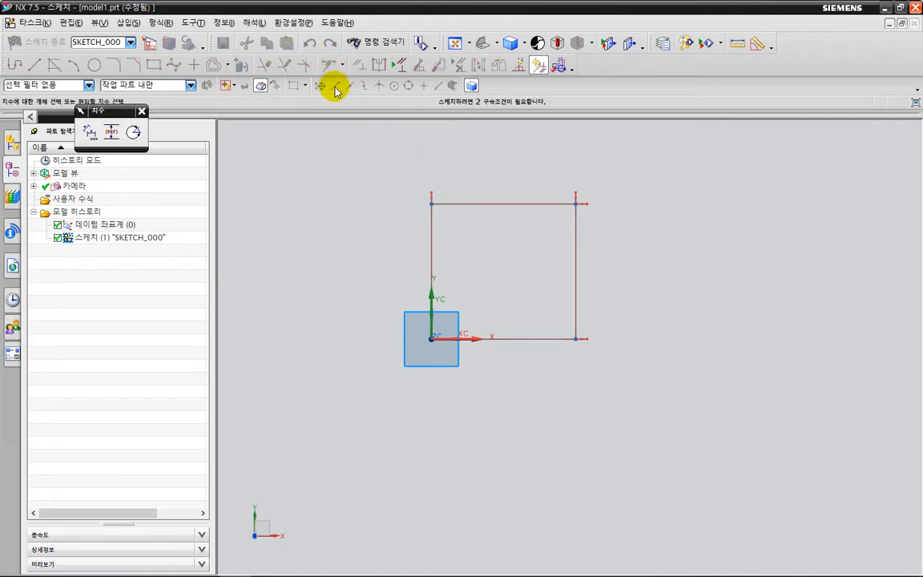
{"action": "left_click", "coordinate": [506, 338]}
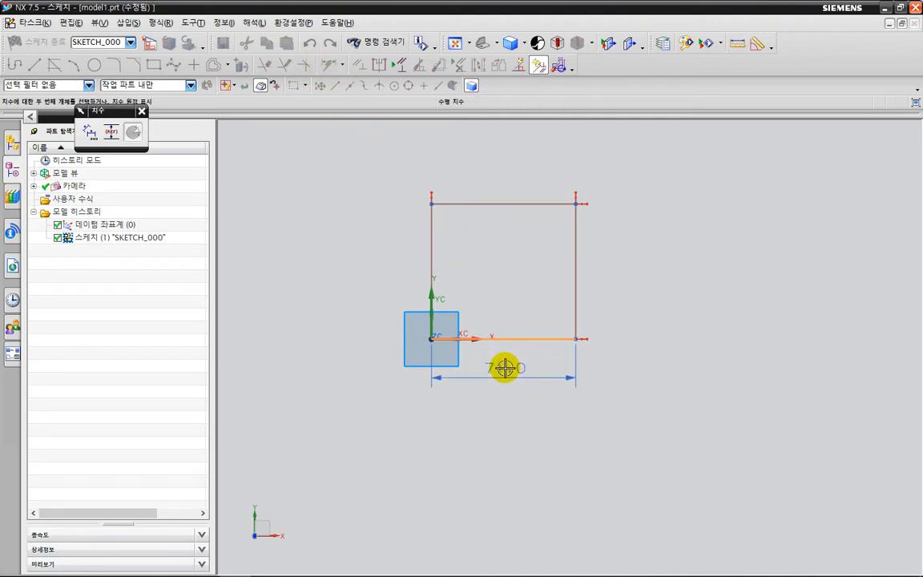
{"action": "left_click", "coordinate": [506, 370]}
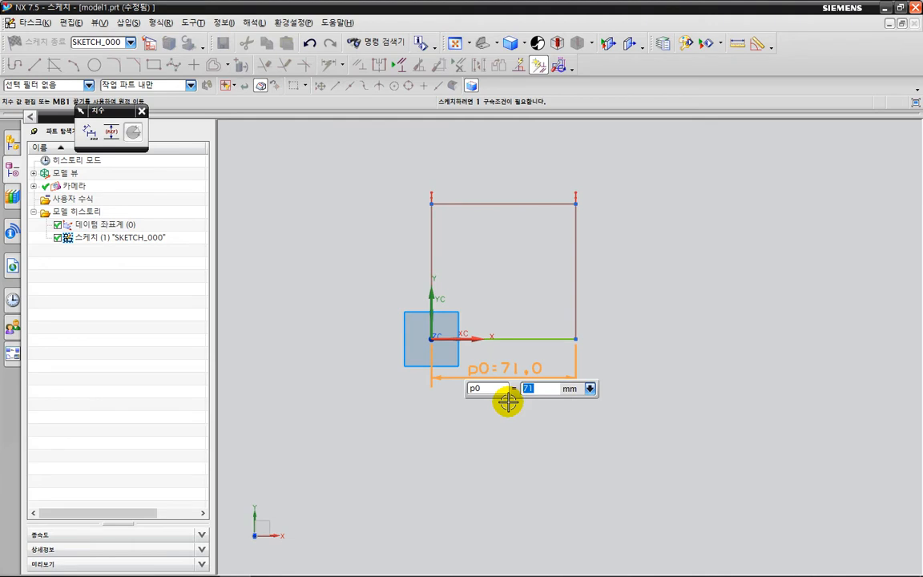
{"action": "type", "text": "70"}
{"action": "key", "text": "Return"}
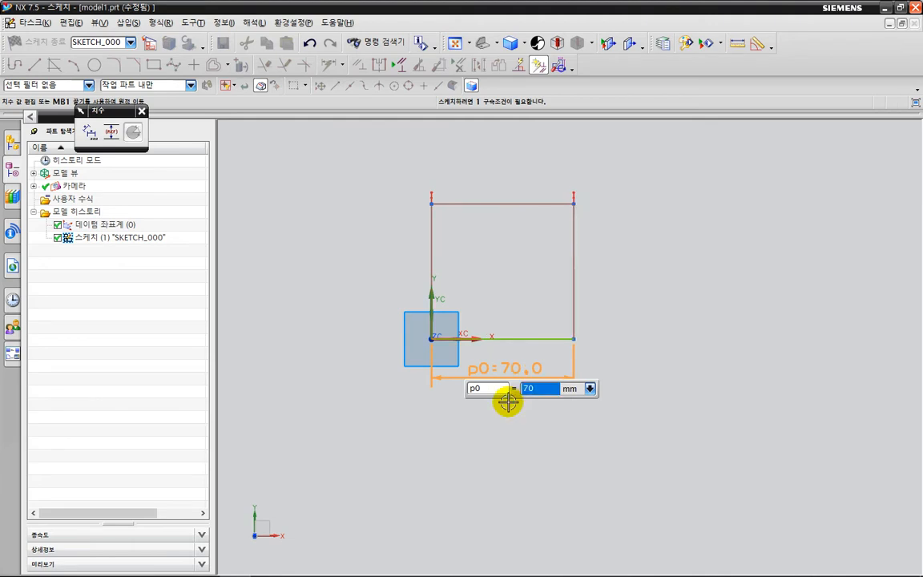
{"action": "left_click", "coordinate": [578, 268]}
{"action": "left_click", "coordinate": [603, 268]}
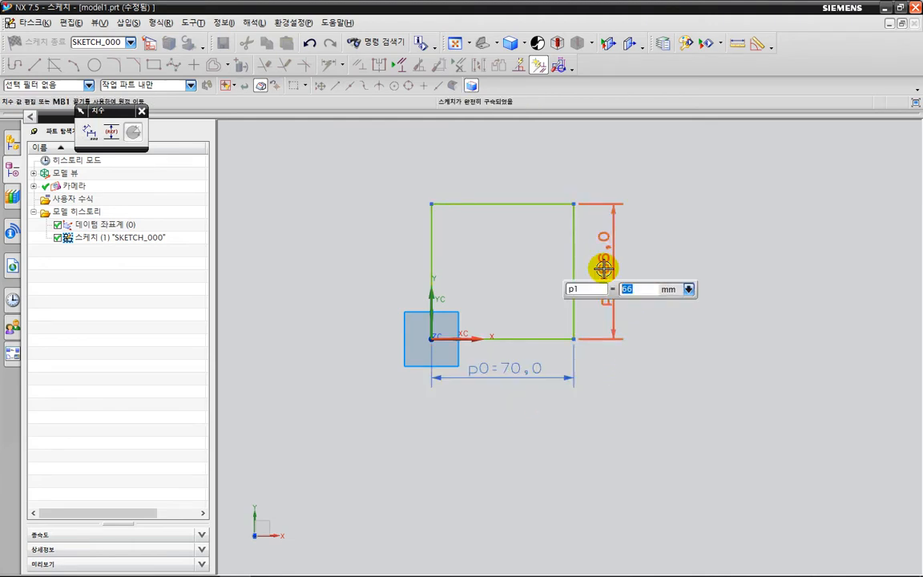
{"action": "type", "text": "70"}
{"action": "key", "text": "Return"}
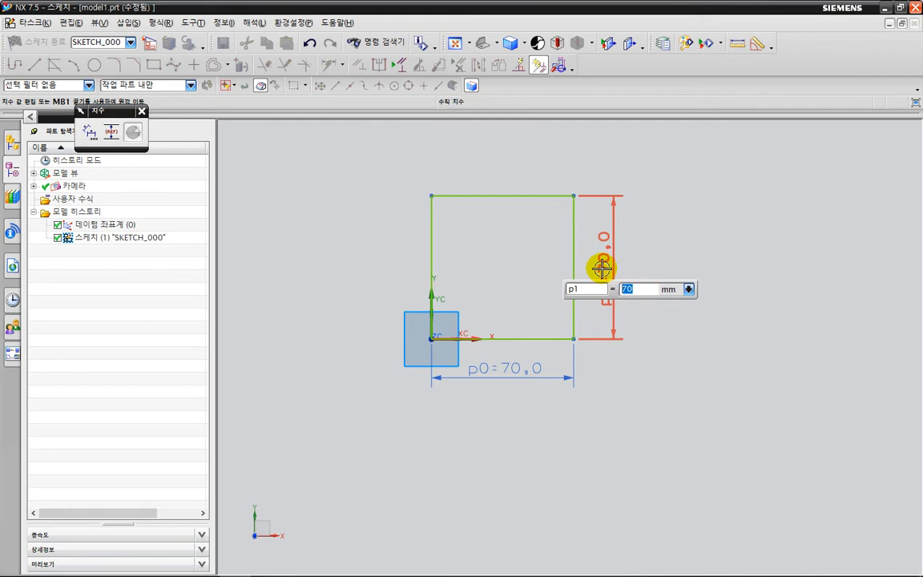
{"action": "mouse_move", "coordinate": [474, 130]}
{"action": "left_mouse_down"}
{"action": "mouse_move", "coordinate": [496, 78]}
{"action": "mouse_move", "coordinate": [505, 148]}
{"action": "mouse_move", "coordinate": [489, 150]}
{"action": "left_mouse_up"}
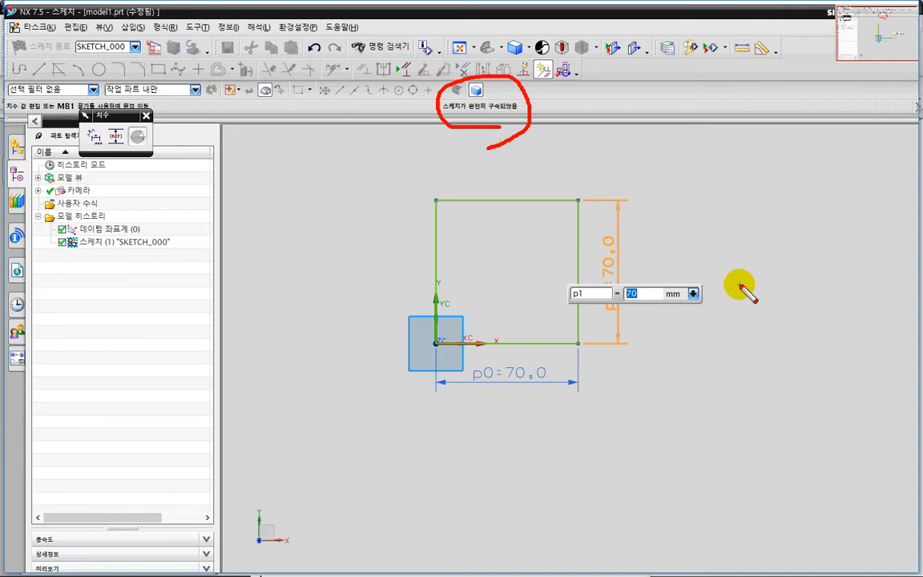
{"action": "key", "text": "Escape"}
{"action": "key", "text": "Escape"}
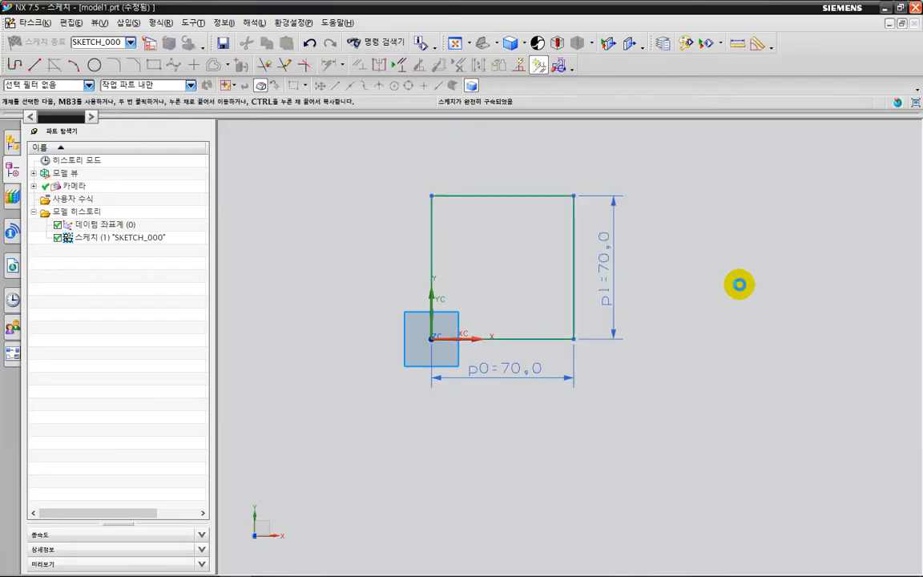
Leave dimensioning and delete the square's upper and right edges, followed by all remaining lines and the width dimension.
{"action": "left_click", "coordinate": [511, 196]}
{"action": "key", "text": "Delete"}
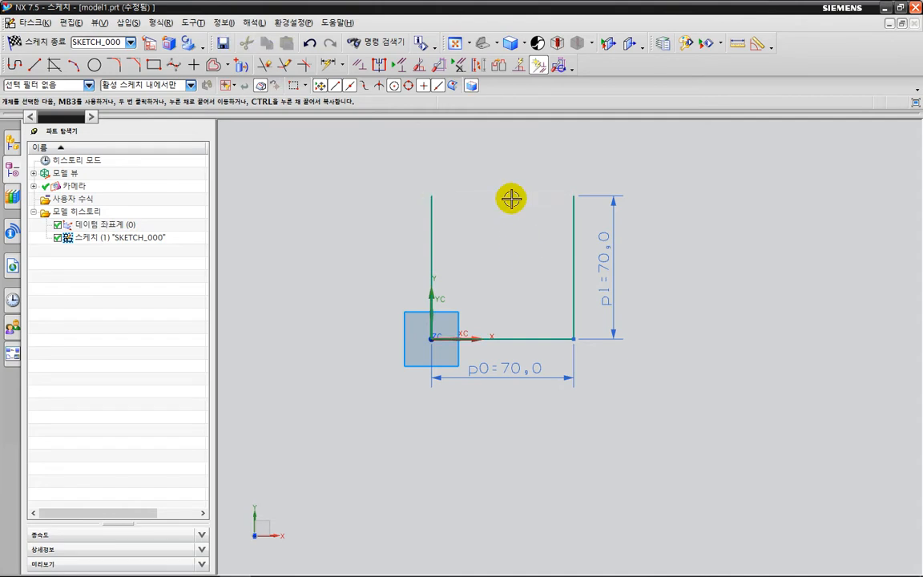
{"action": "left_click", "coordinate": [571, 225]}
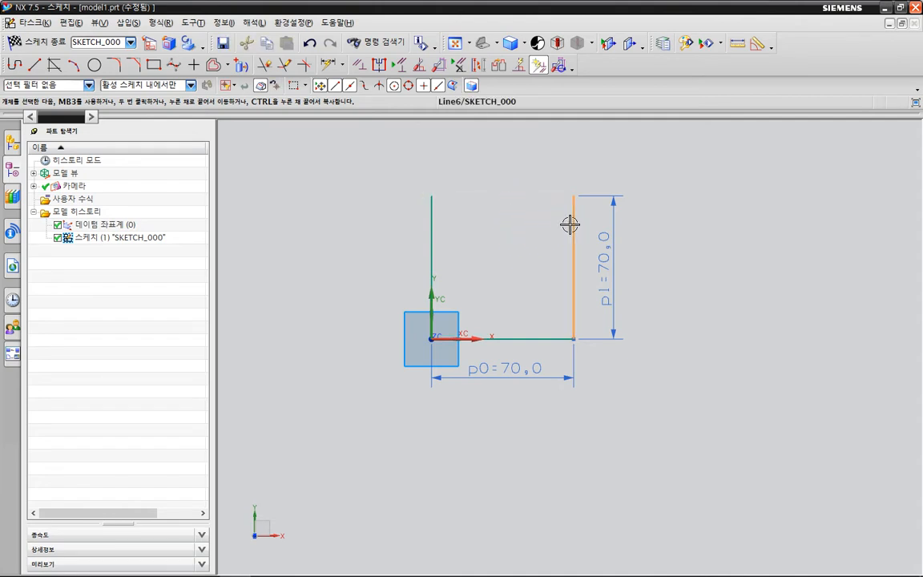
{"action": "right_click", "coordinate": [569, 225]}
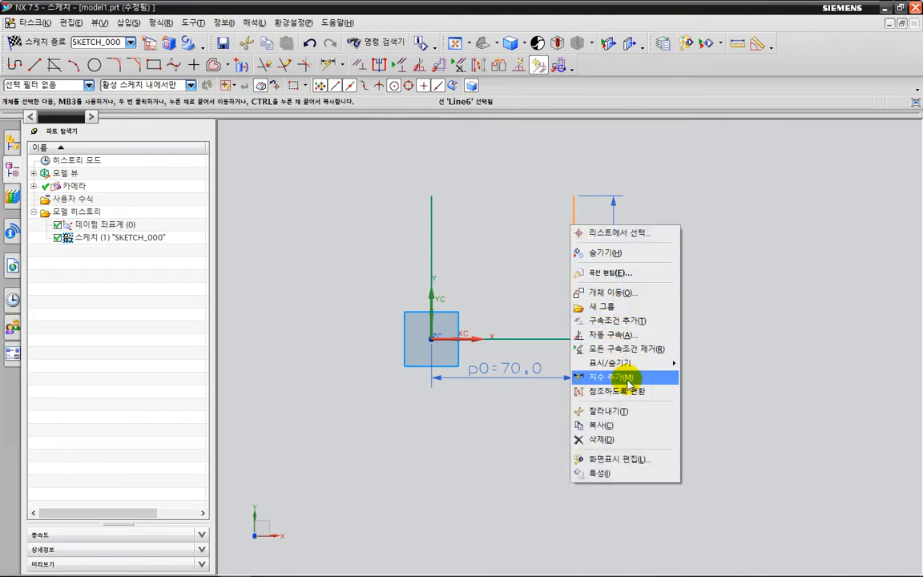
{"action": "left_click", "coordinate": [629, 439]}
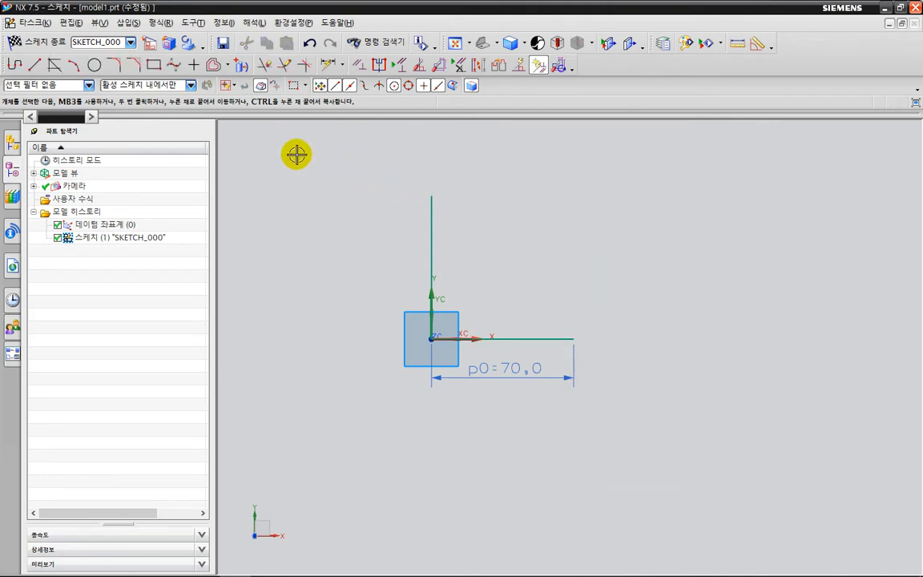
{"action": "left_click_drag", "start_coordinate": [295, 153], "coordinate": [666, 418]}
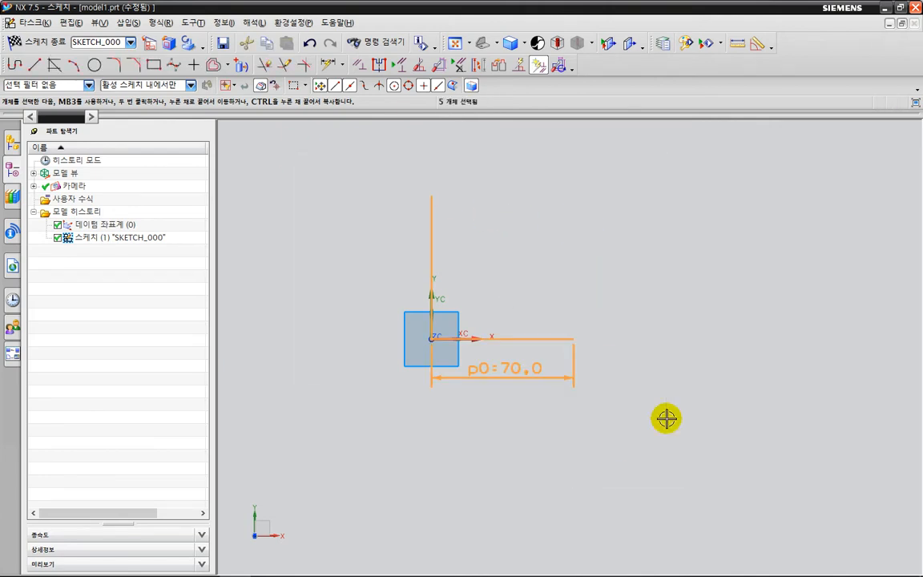
{"action": "key", "text": "Delete"}
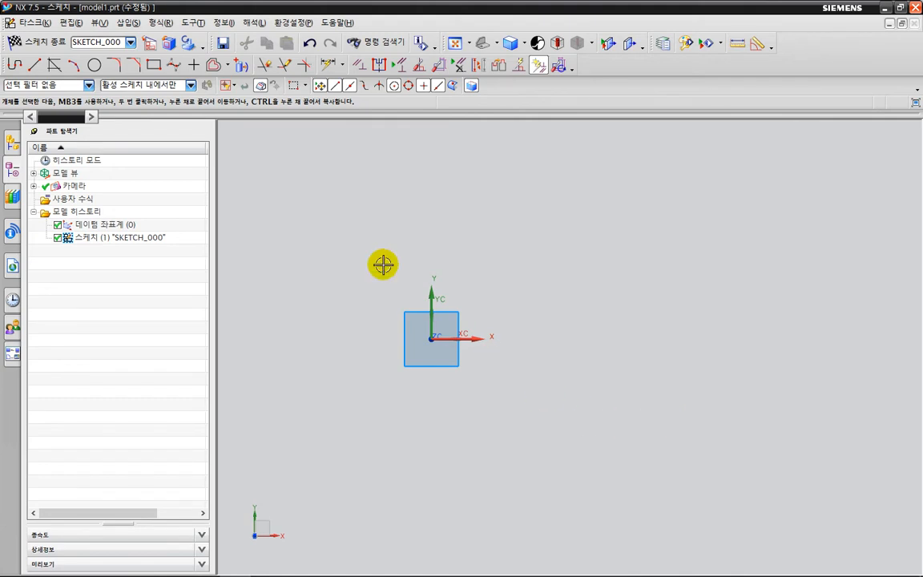
{"action": "left_click_drag", "start_coordinate": [292, 154], "coordinate": [745, 445]}
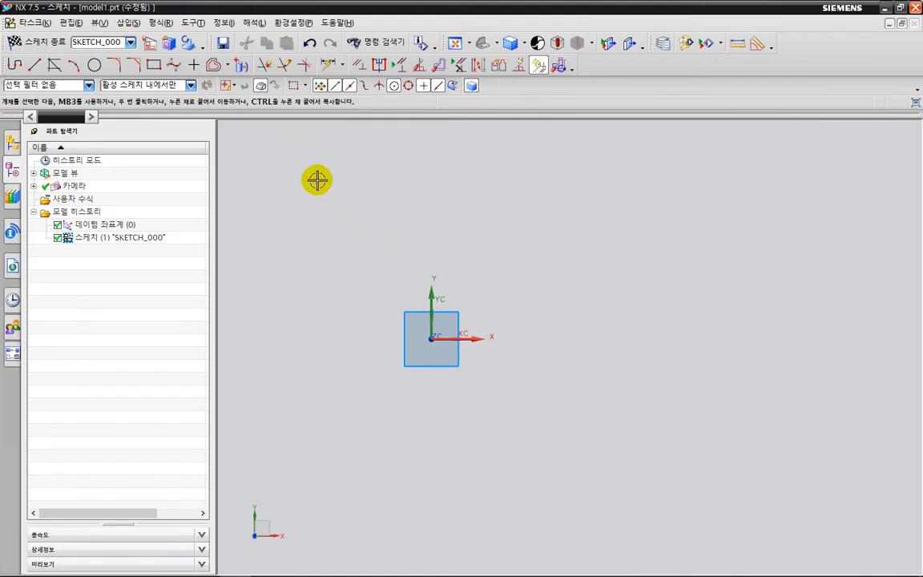
{"action": "left_click_drag", "start_coordinate": [299, 152], "coordinate": [701, 459]}
{"action": "left_click_drag", "start_coordinate": [312, 169], "coordinate": [717, 462]}
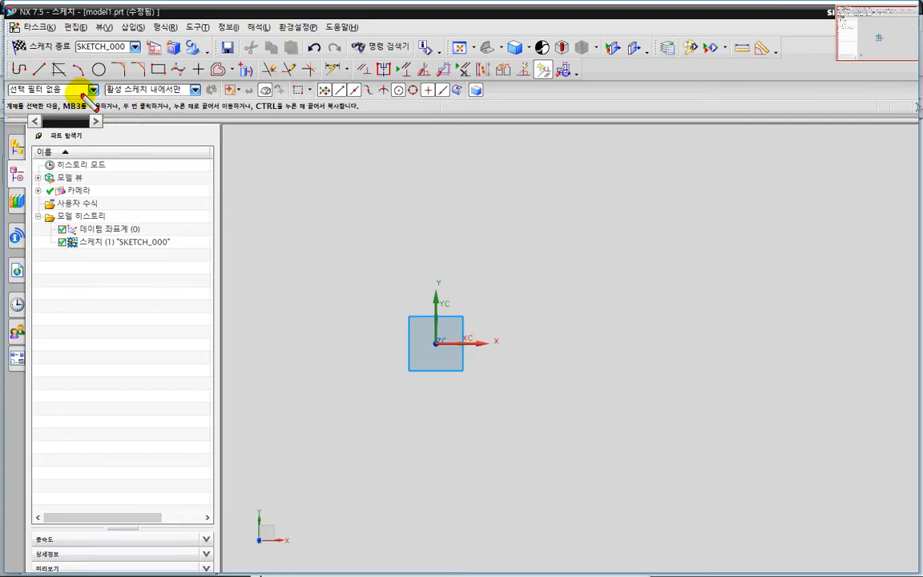
{"action": "mouse_move", "coordinate": [11, 80]}
{"action": "left_mouse_down"}
{"action": "mouse_move", "coordinate": [267, 88]}
{"action": "mouse_move", "coordinate": [623, 82]}
{"action": "left_mouse_up"}
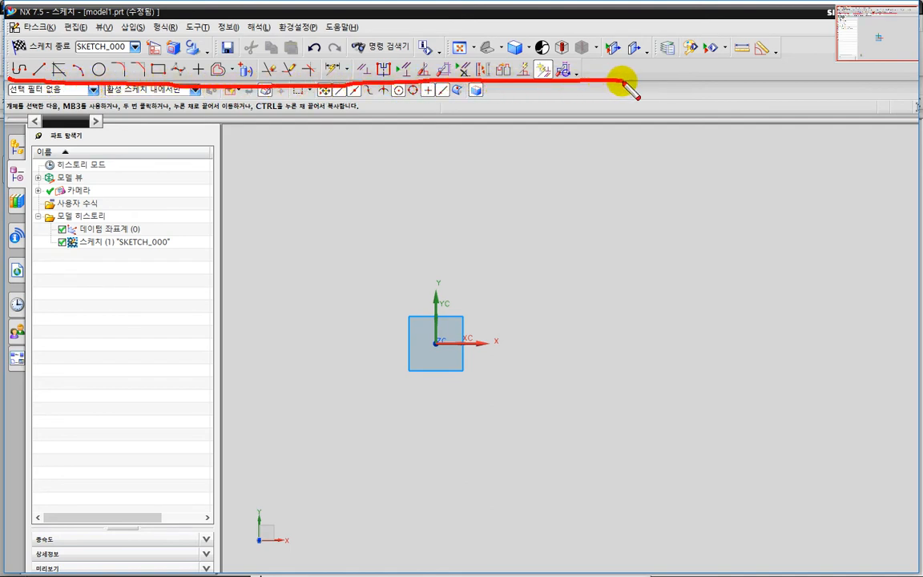
{"action": "mouse_move", "coordinate": [556, 87]}
{"action": "left_mouse_down"}
{"action": "mouse_move", "coordinate": [527, 68]}
{"action": "mouse_move", "coordinate": [547, 64]}
{"action": "left_mouse_up"}
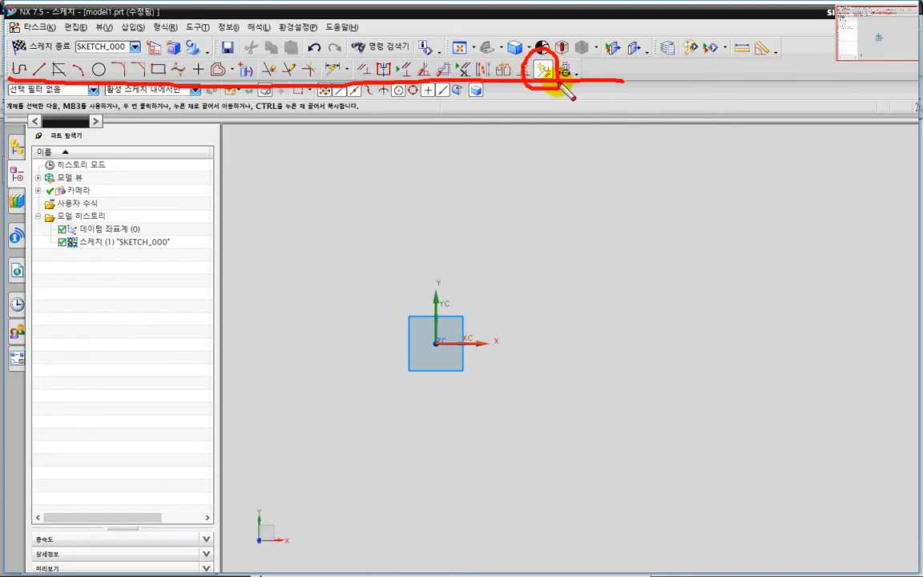
{"action": "key", "text": "Escape"}
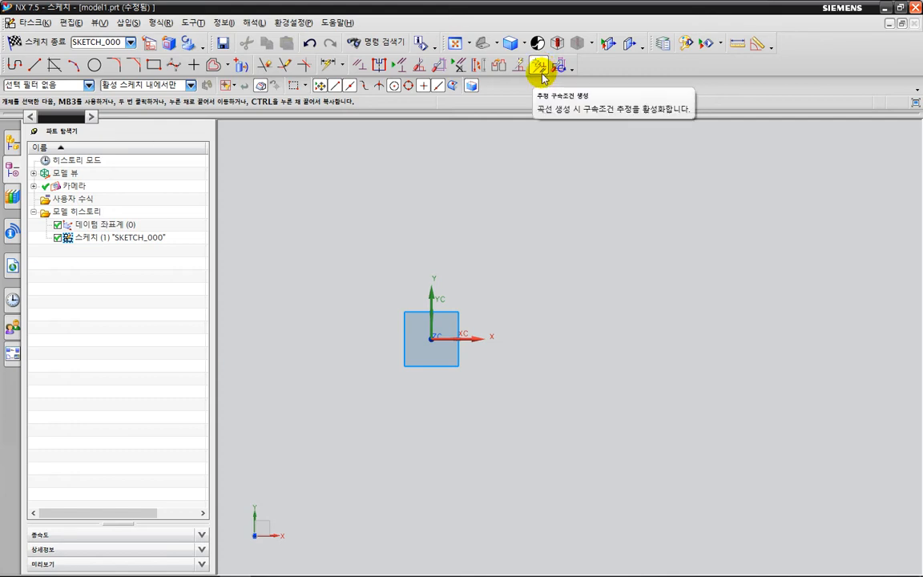
Turn off Create Inferred Constraints and sketch a two-point rectangle up and to the right from the sketch origin.
{"action": "left_click", "coordinate": [539, 67]}
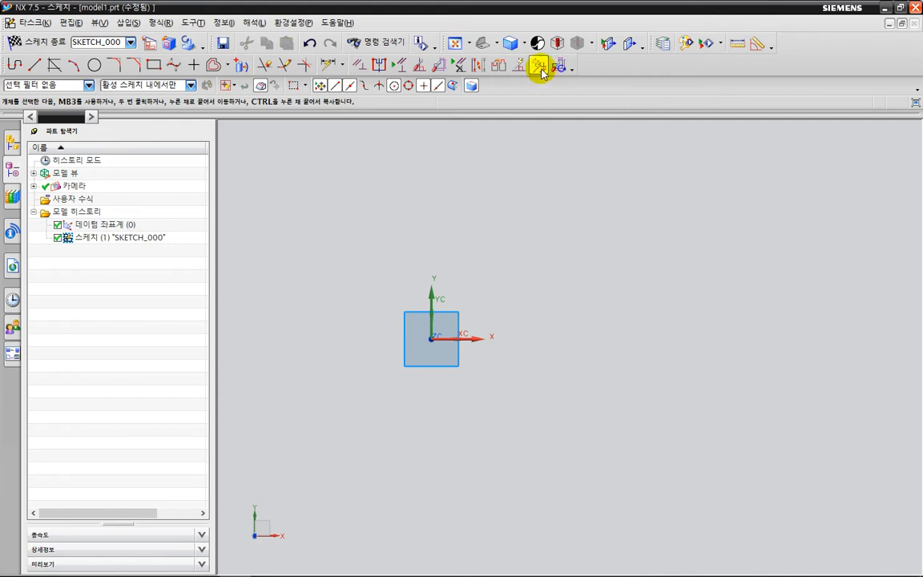
{"action": "left_click", "coordinate": [559, 108]}
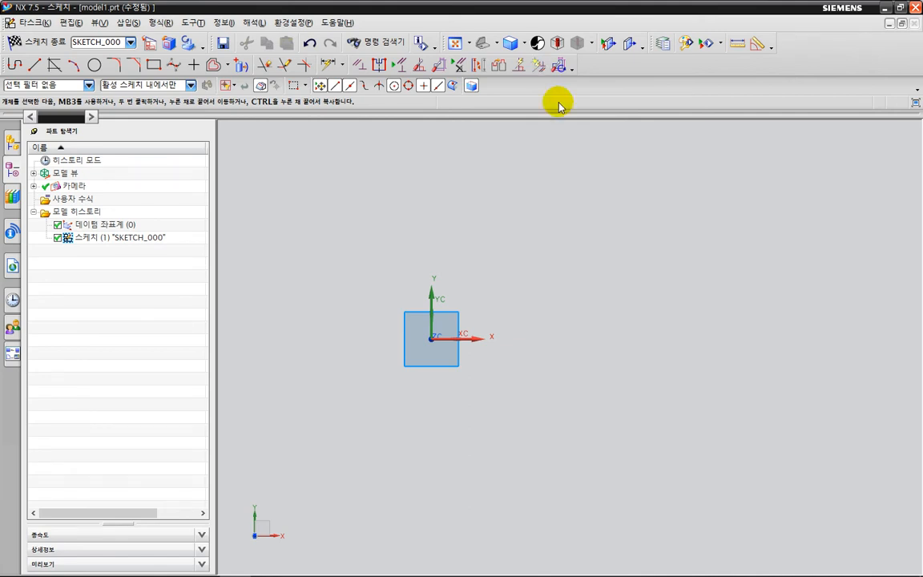
{"action": "left_click", "coordinate": [151, 65]}
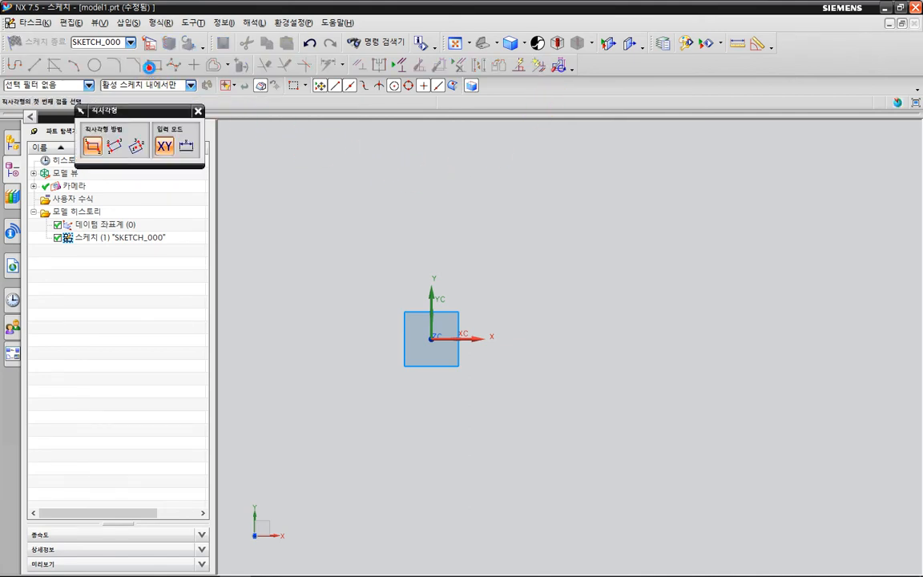
{"action": "left_click", "coordinate": [428, 337]}
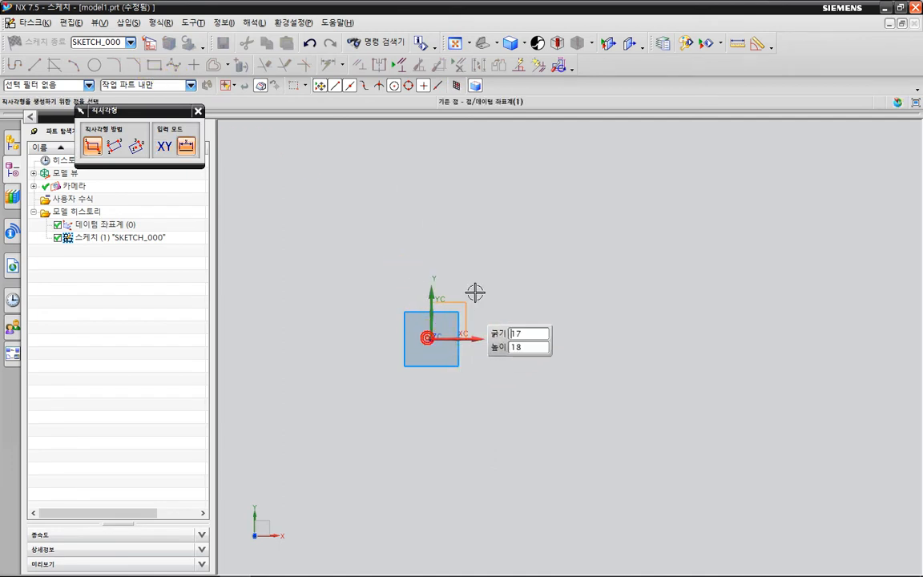
{"action": "left_click", "coordinate": [568, 205]}
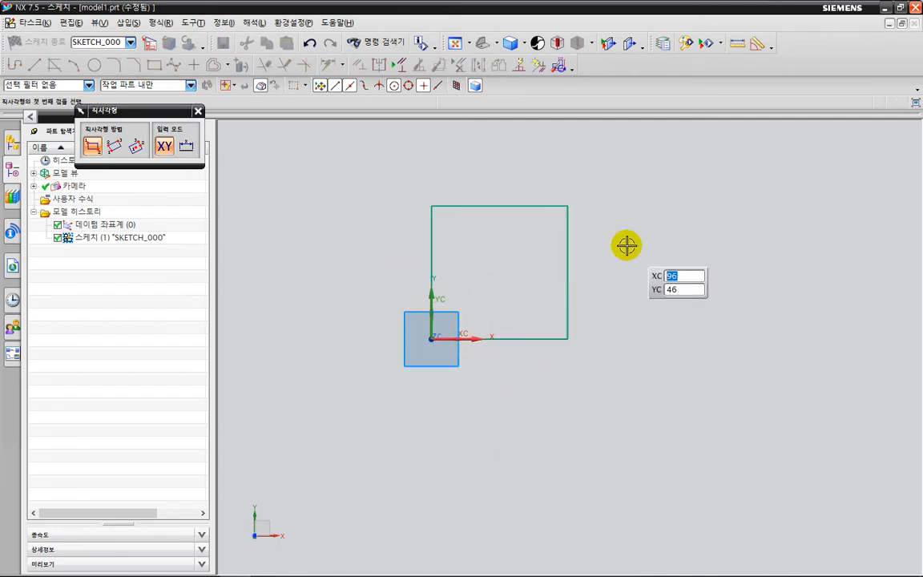
{"action": "key", "text": "Escape"}
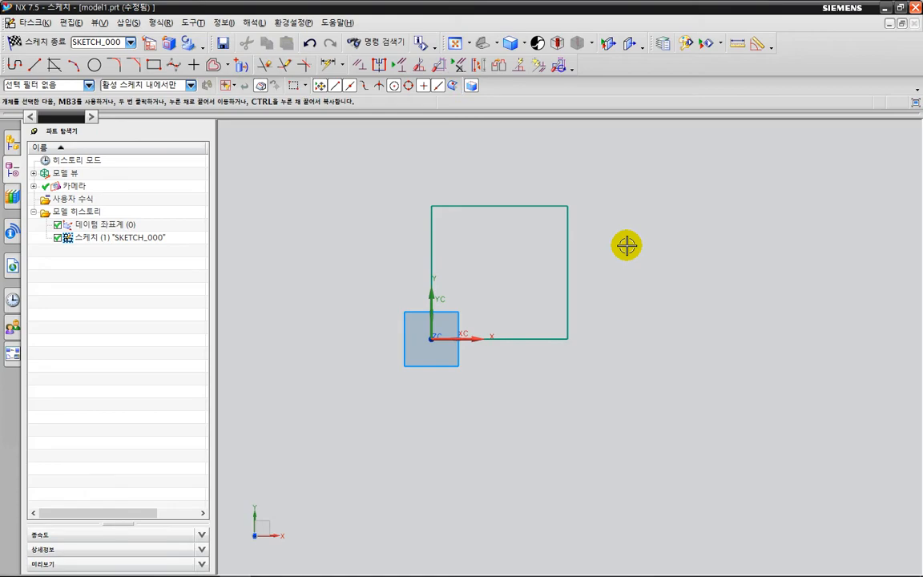
Check with the dimension command how many constraints the new rectangle still needs, and leave the command without dimensioning.
{"action": "key", "text": "d"}
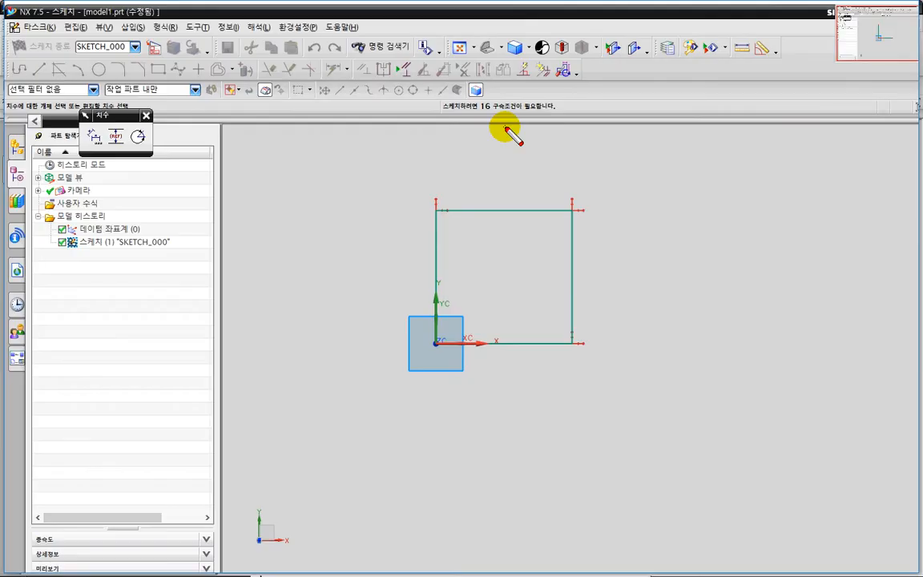
{"action": "mouse_move", "coordinate": [506, 130]}
{"action": "left_mouse_down"}
{"action": "mouse_move", "coordinate": [466, 122]}
{"action": "mouse_move", "coordinate": [478, 91]}
{"action": "mouse_move", "coordinate": [507, 130]}
{"action": "left_mouse_up"}
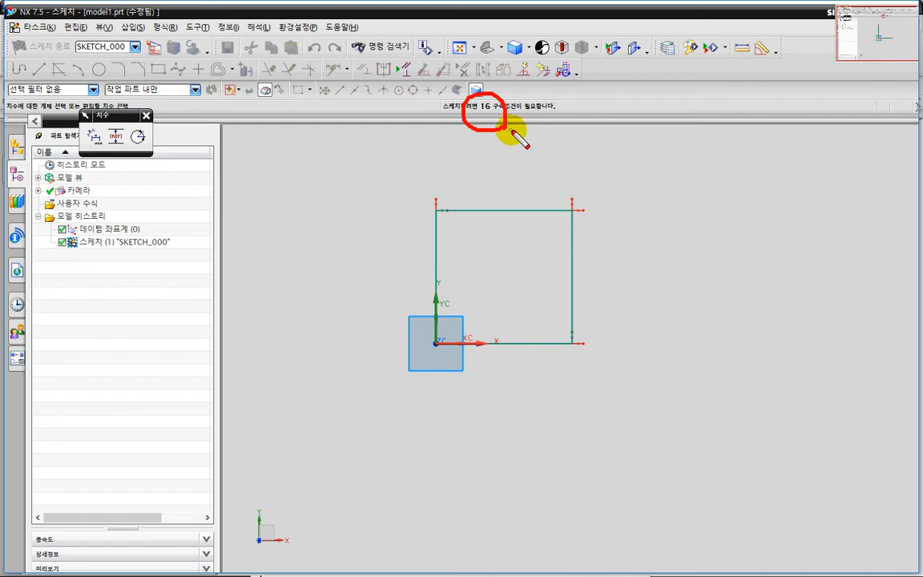
{"action": "key", "text": "Escape"}
{"action": "key", "text": "Escape"}
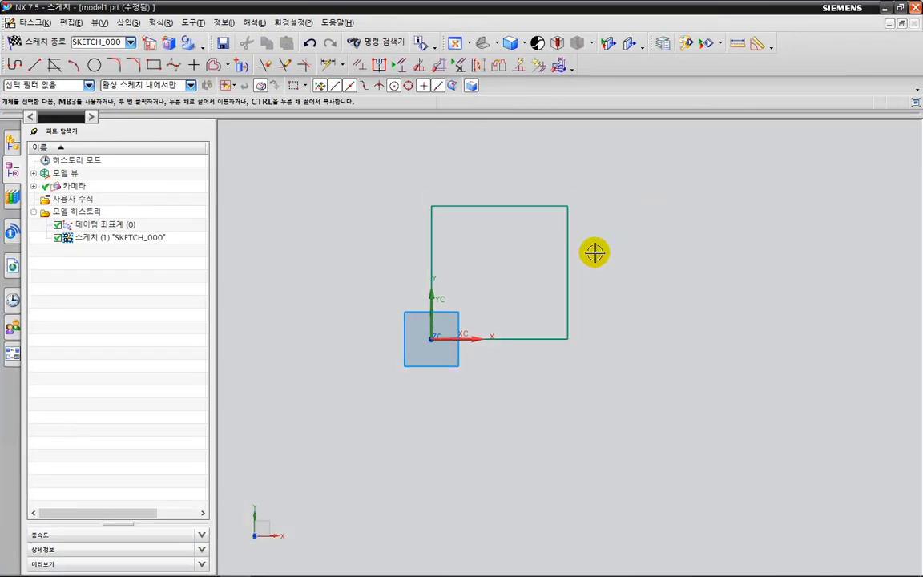
Pull the rectangle apart by moving its right edge and upper edge away and shifting the left edge's upper endpoint outward.
{"action": "left_click_drag", "start_coordinate": [588, 224], "coordinate": [712, 235]}
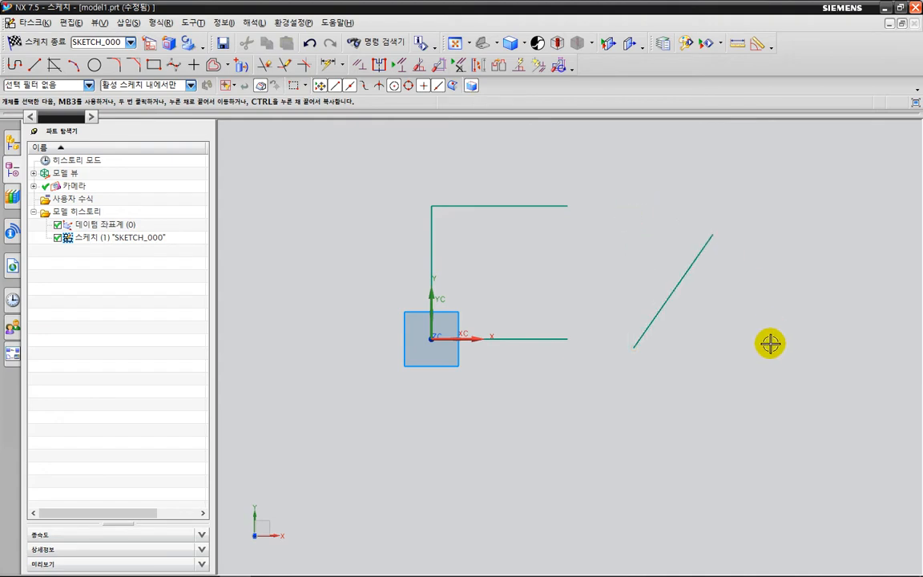
{"action": "left_click_drag", "start_coordinate": [490, 207], "coordinate": [523, 169]}
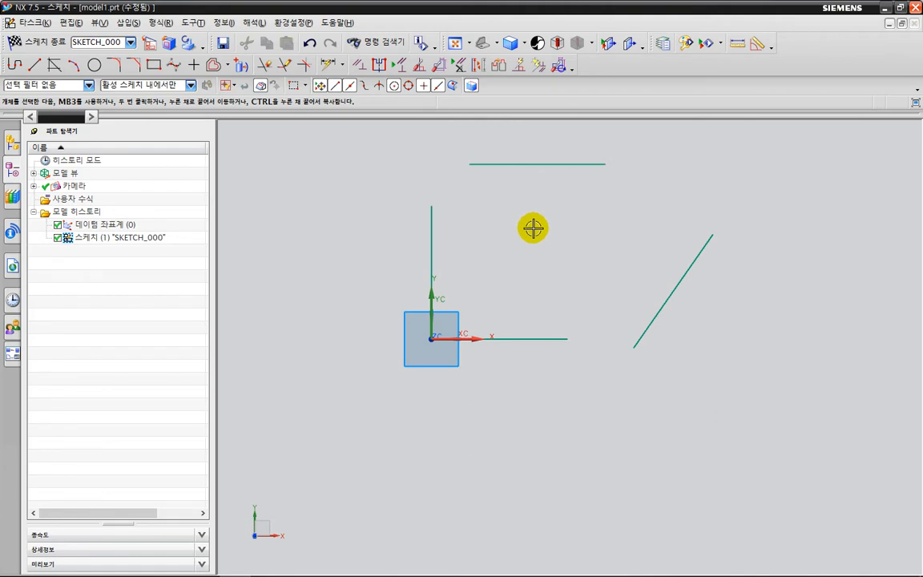
{"action": "left_click_drag", "start_coordinate": [431, 207], "coordinate": [392, 220]}
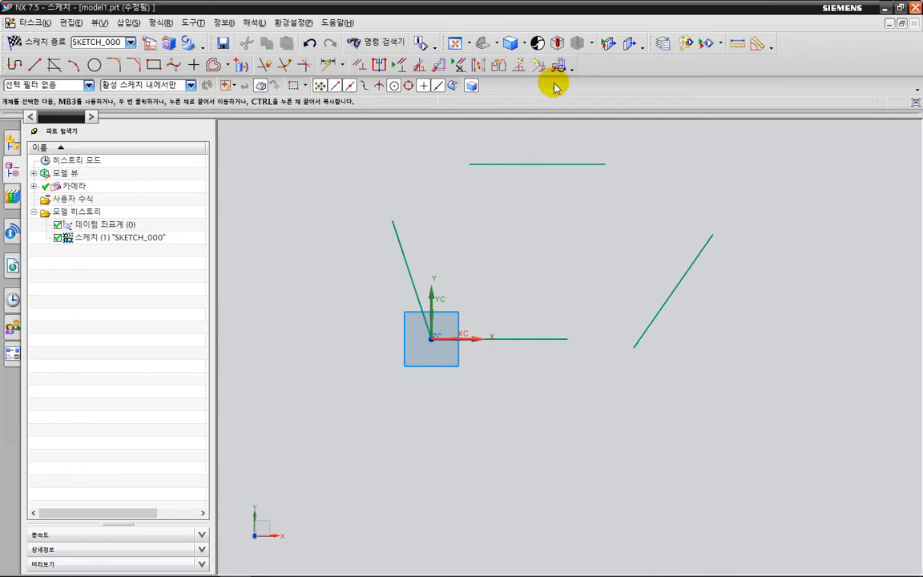
{"action": "key", "text": "ctrl+2"}
{"action": "mouse_move", "coordinate": [554, 83]}
{"action": "left_mouse_down"}
{"action": "mouse_move", "coordinate": [527, 64]}
{"action": "mouse_move", "coordinate": [554, 73]}
{"action": "left_mouse_up"}
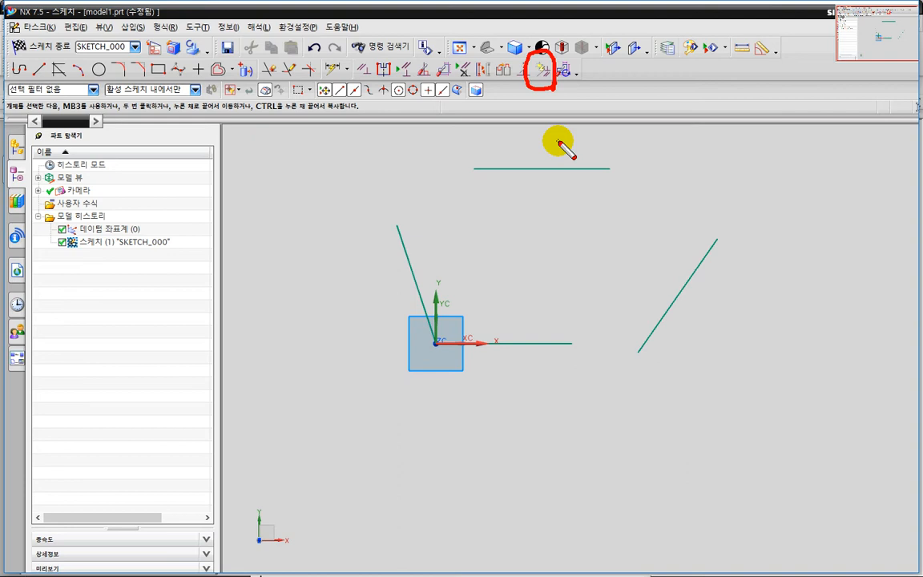
{"action": "key", "text": "Escape"}
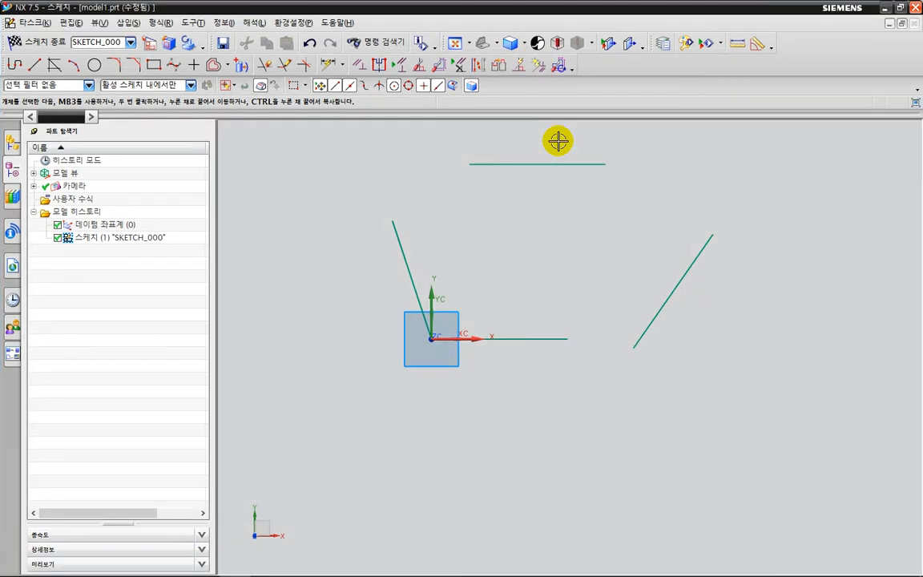
Delete all four separated lines from the sketch and turn Create Inferred Constraints back on.
{"action": "mouse_move", "coordinate": [332, 137]}
{"action": "left_mouse_down"}
{"action": "mouse_move", "coordinate": [680, 329]}
{"action": "mouse_move", "coordinate": [769, 414]}
{"action": "left_mouse_up"}
{"action": "key", "text": "Escape"}
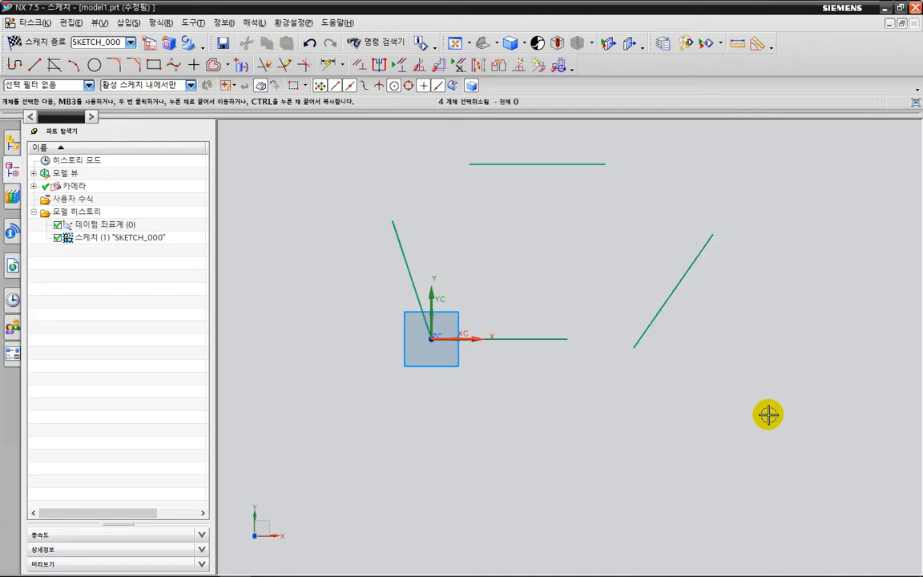
{"action": "key", "text": "ctrl+a"}
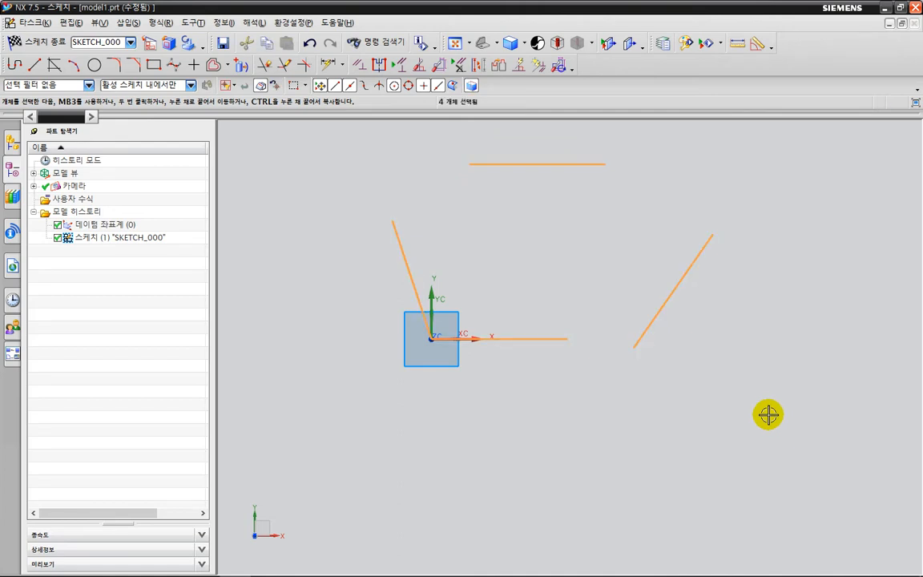
{"action": "key", "text": "Delete"}
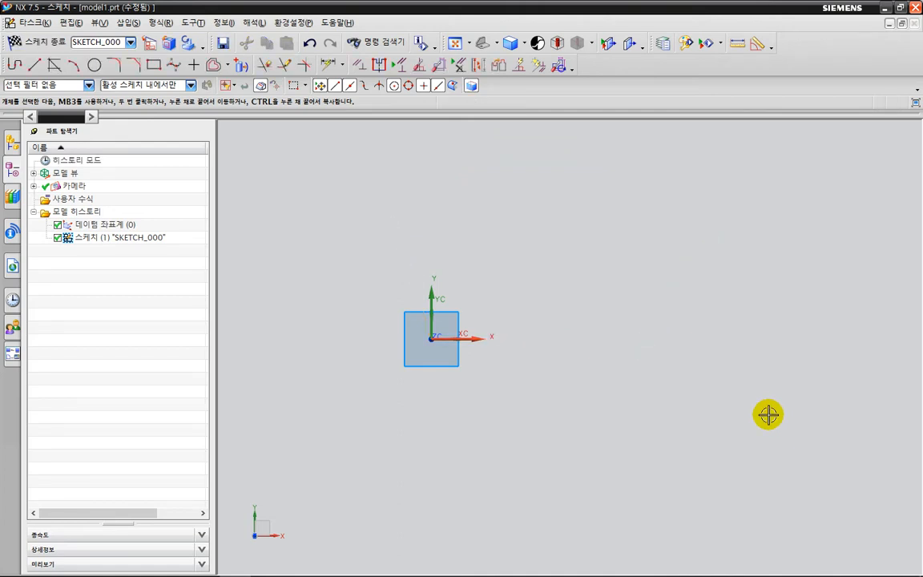
{"action": "left_click", "coordinate": [539, 67]}
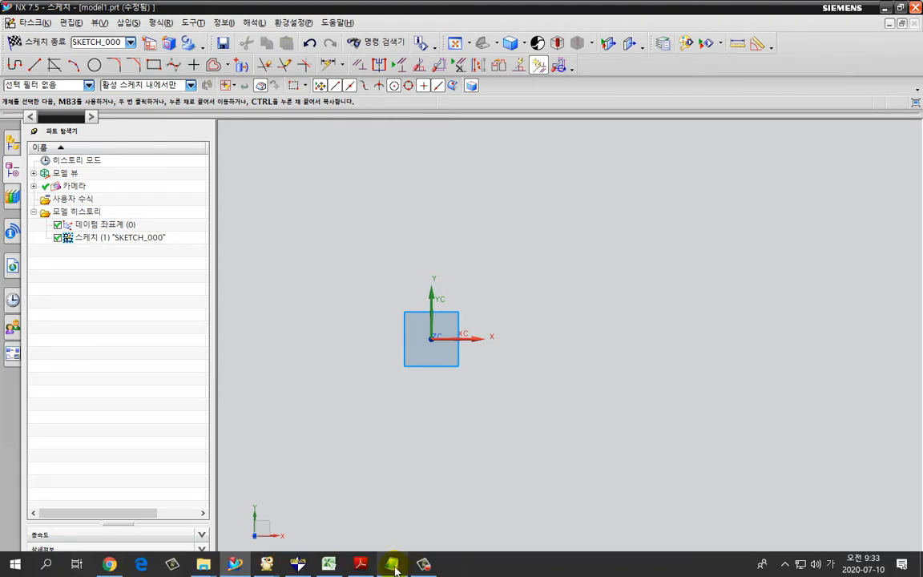
{"action": "left_click", "coordinate": [423, 564]}
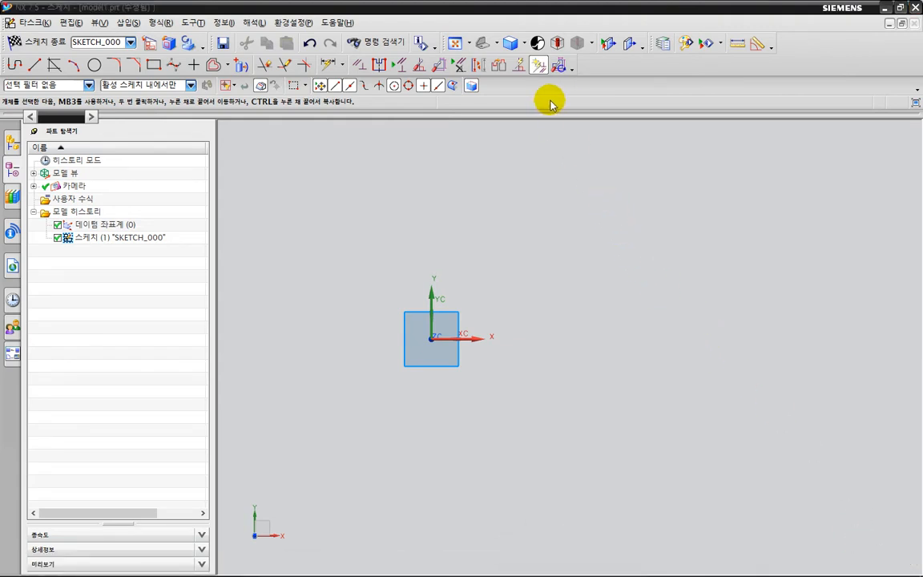
{"action": "key", "text": "ctrl+2"}
{"action": "left_click_drag", "start_coordinate": [589, 85], "coordinate": [36, 81]}
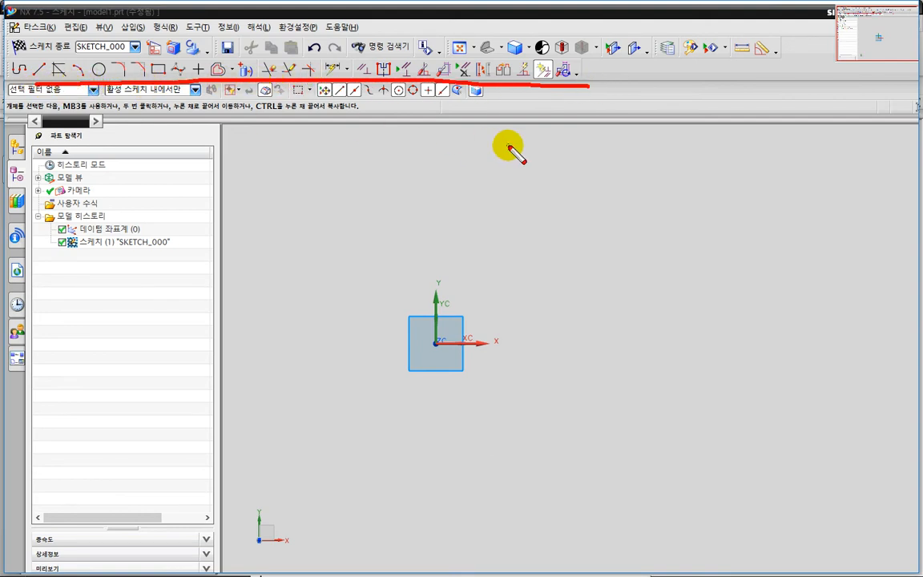
{"action": "key", "text": "Escape"}
{"action": "key", "text": "ctrl+2"}
{"action": "mouse_move", "coordinate": [554, 84]}
{"action": "left_mouse_down"}
{"action": "mouse_move", "coordinate": [533, 74]}
{"action": "mouse_move", "coordinate": [553, 69]}
{"action": "mouse_move", "coordinate": [547, 85]}
{"action": "left_mouse_up"}
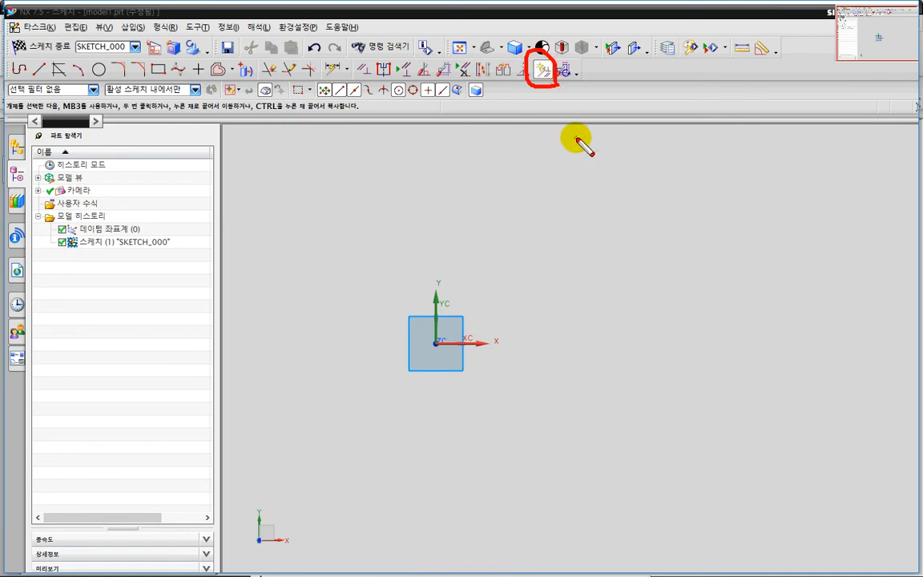
{"action": "key", "text": "Escape"}
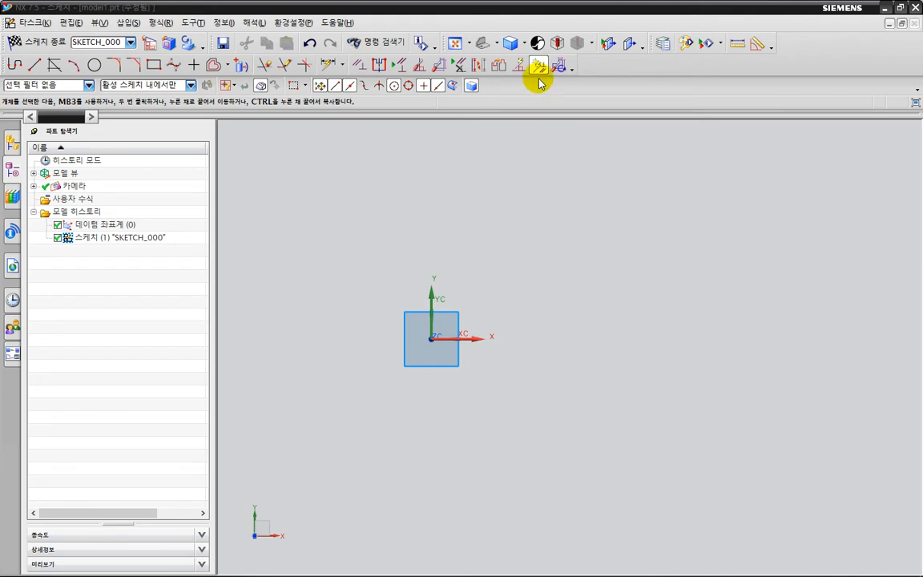
Sketch a two-point rectangle about 76 wide and 68 high, starting at the sketch origin and extending up and to the right.
{"action": "left_click", "coordinate": [153, 64]}
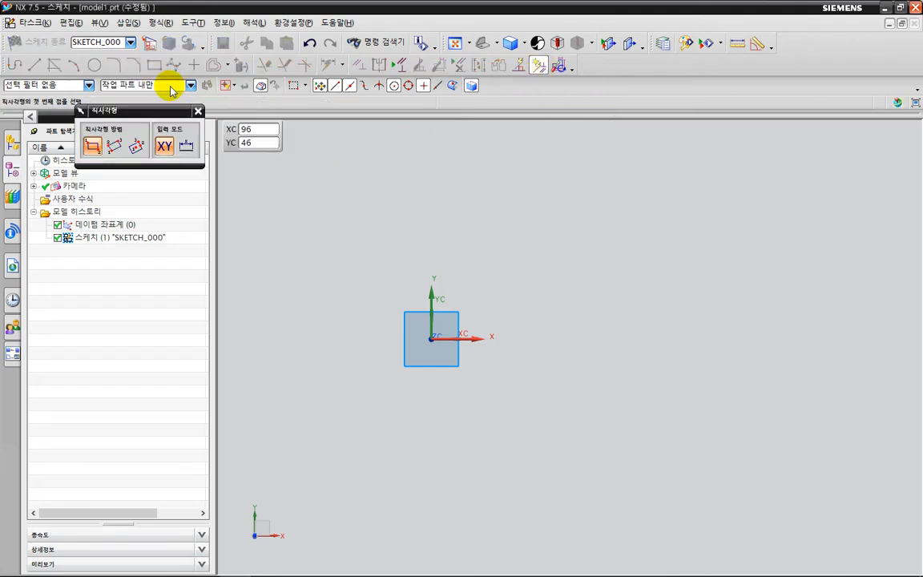
{"action": "left_click", "coordinate": [430, 336]}
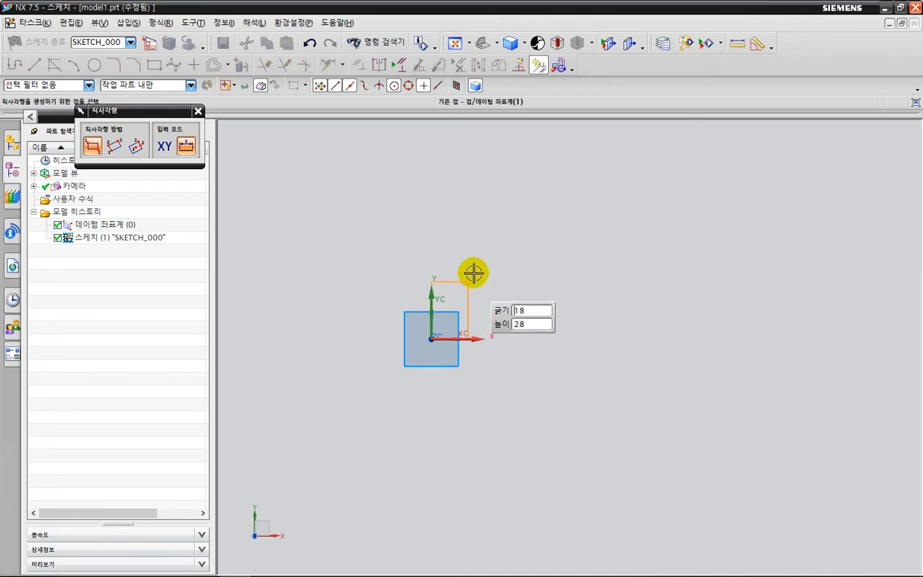
{"action": "left_click", "coordinate": [585, 199]}
{"action": "key", "text": "Escape"}
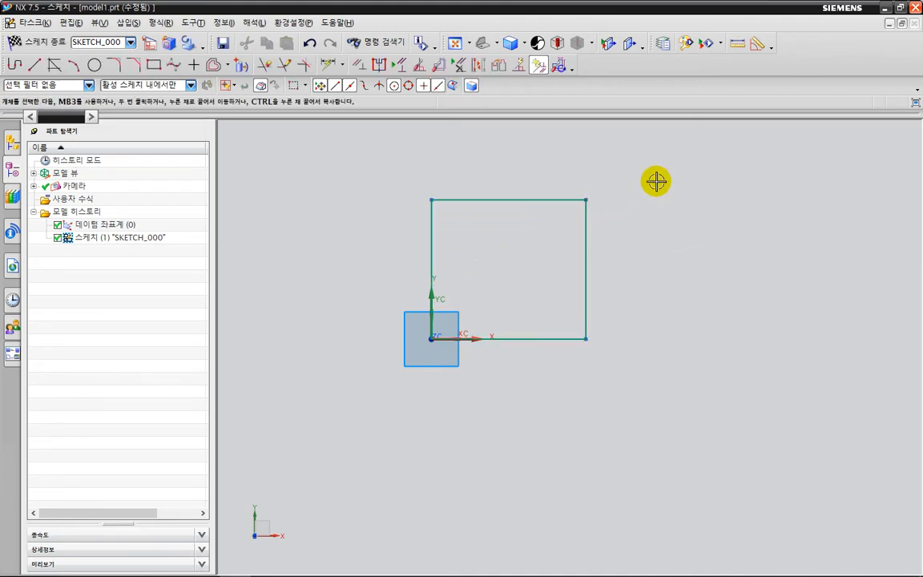
Check with the dimension command how many constraints the new rectangle still needs, and leave the command without dimensioning.
{"action": "left_click_drag", "start_coordinate": [474, 87], "coordinate": [503, 129]}
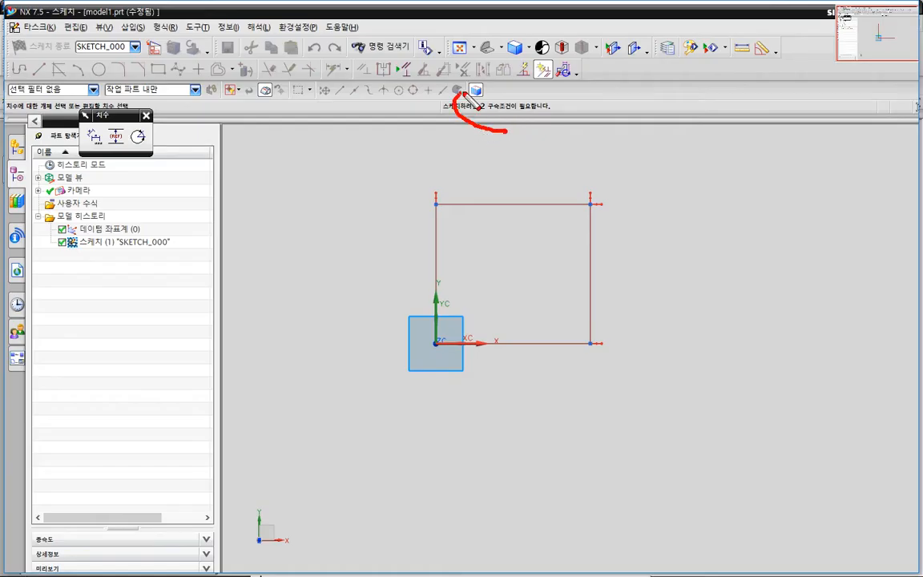
{"action": "left_click_drag", "start_coordinate": [533, 58], "coordinate": [544, 89]}
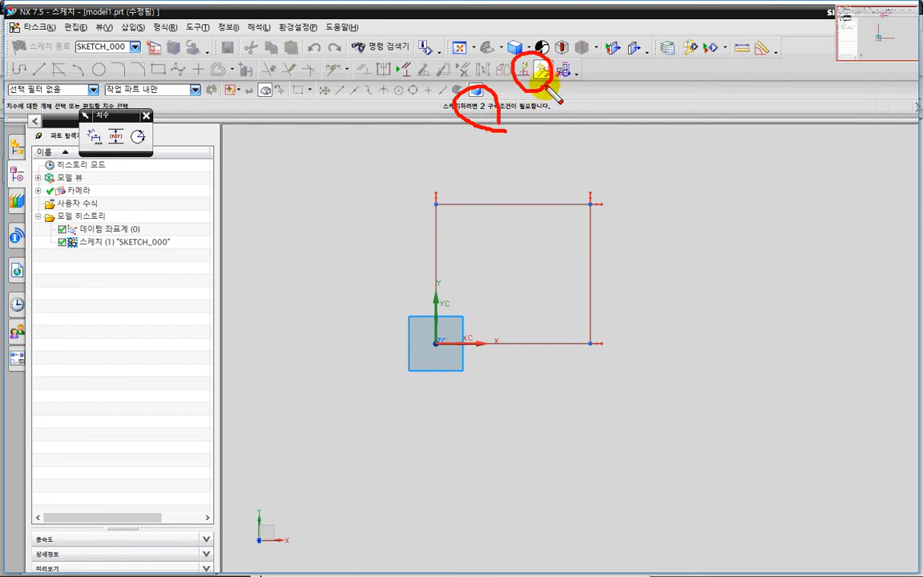
{"action": "mouse_move", "coordinate": [606, 55]}
{"action": "left_mouse_down"}
{"action": "mouse_move", "coordinate": [555, 69]}
{"action": "mouse_move", "coordinate": [563, 70]}
{"action": "left_mouse_up"}
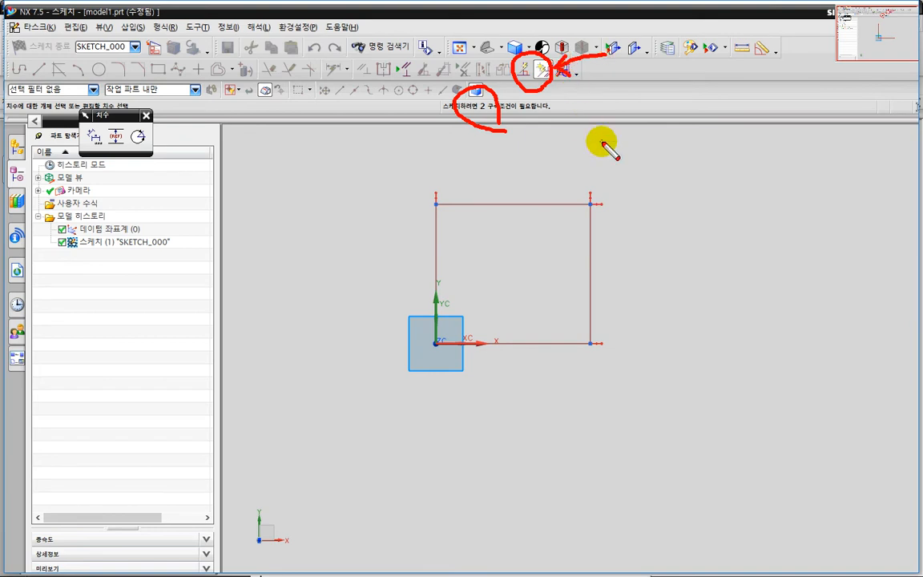
{"action": "key", "text": "Escape"}
{"action": "key", "text": "Escape"}
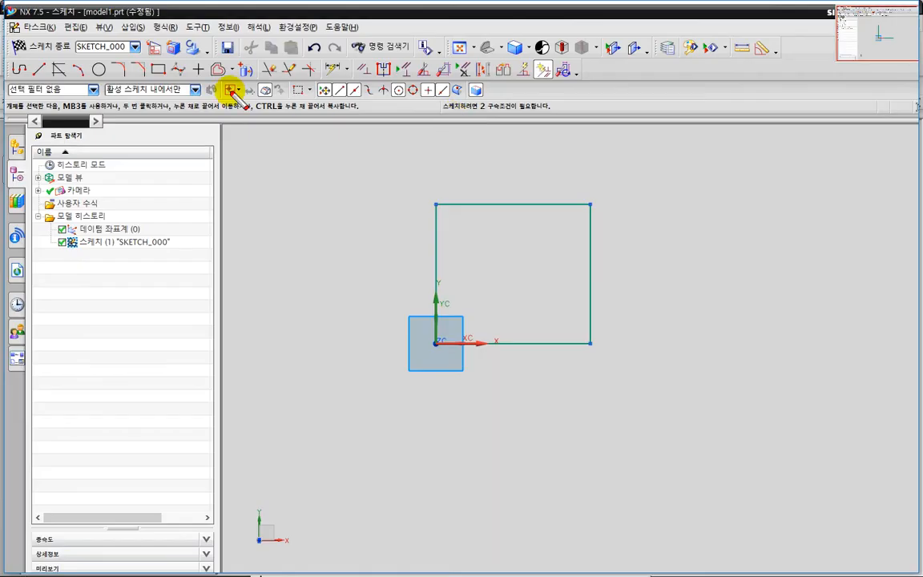
{"action": "left_click_drag", "start_coordinate": [7, 76], "coordinate": [573, 80]}
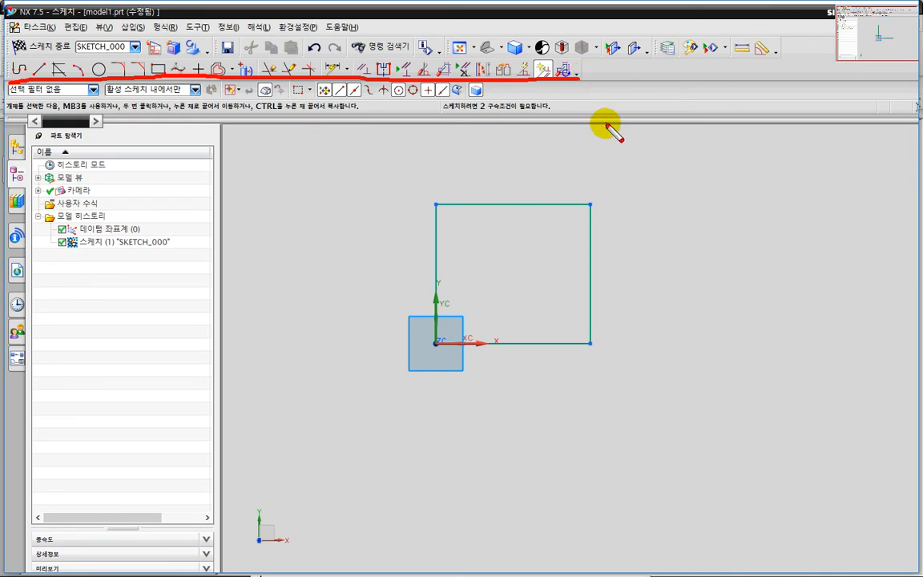
{"action": "key", "text": "Escape"}
{"action": "key", "text": "ctrl+2"}
{"action": "mouse_move", "coordinate": [413, 82]}
{"action": "left_mouse_down"}
{"action": "mouse_move", "coordinate": [395, 85]}
{"action": "mouse_move", "coordinate": [391, 60]}
{"action": "mouse_move", "coordinate": [414, 81]}
{"action": "mouse_move", "coordinate": [444, 63]}
{"action": "mouse_move", "coordinate": [466, 83]}
{"action": "left_mouse_up"}
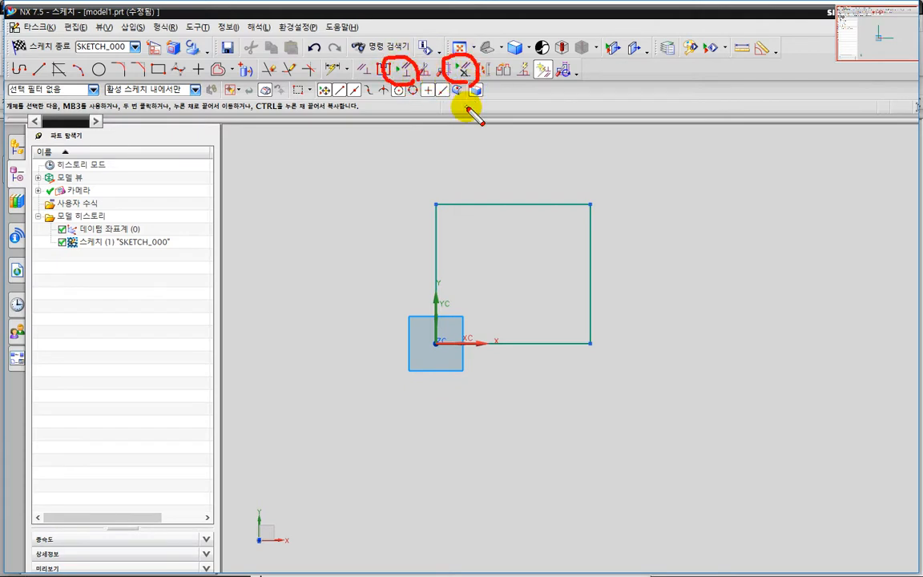
{"action": "key", "text": "Escape"}
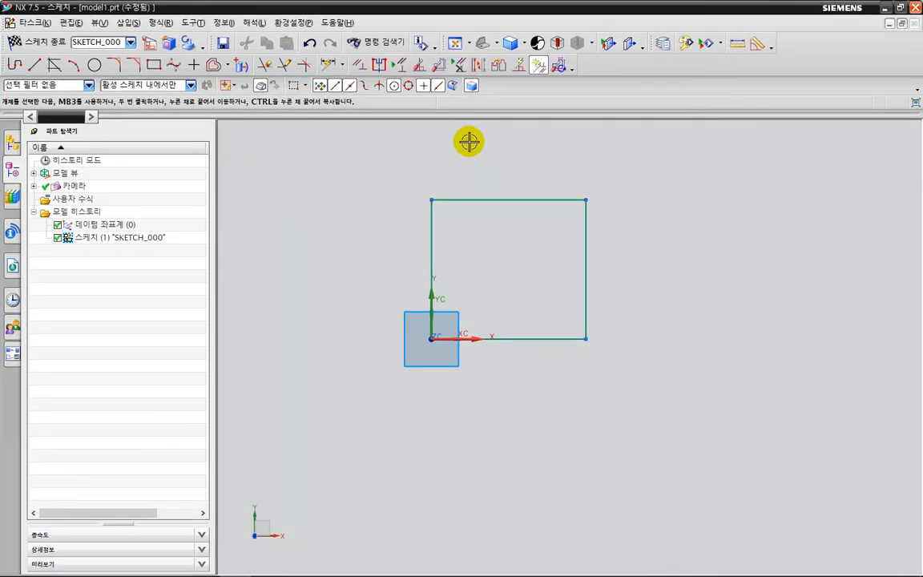
Display all geometric constraints in the sketch and examine the symbols at the rectangle's corners and on its lower edge.
{"action": "left_click", "coordinate": [400, 67]}
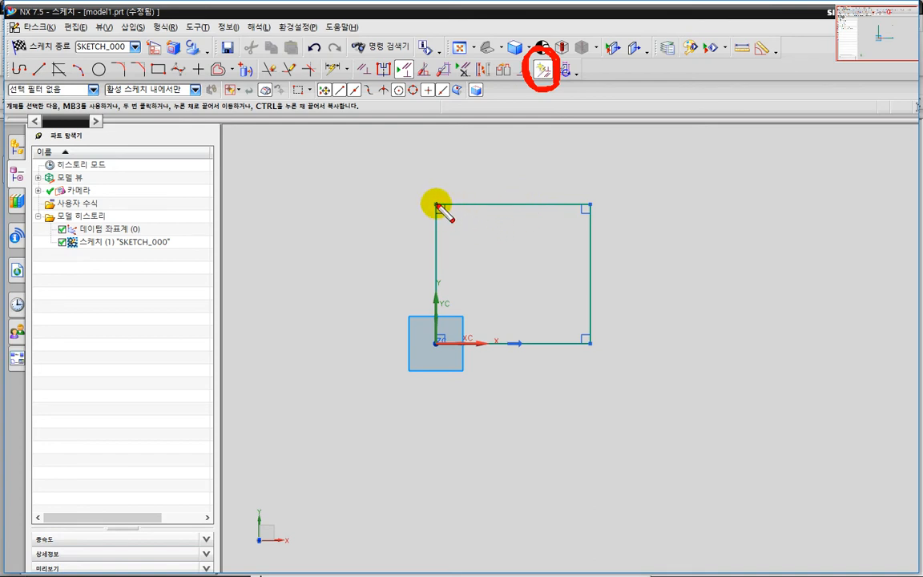
{"action": "left_click_drag", "start_coordinate": [435, 204], "coordinate": [439, 202]}
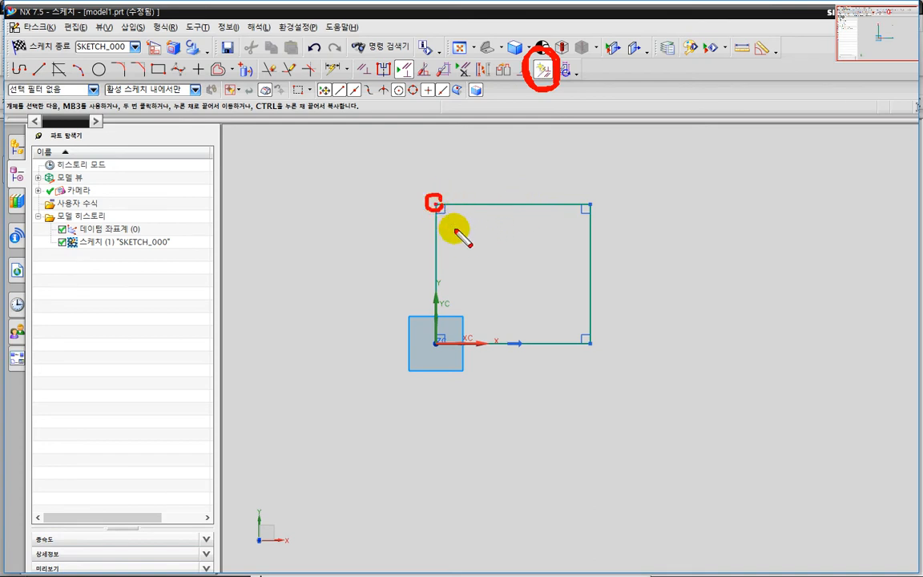
{"action": "key", "text": "Escape"}
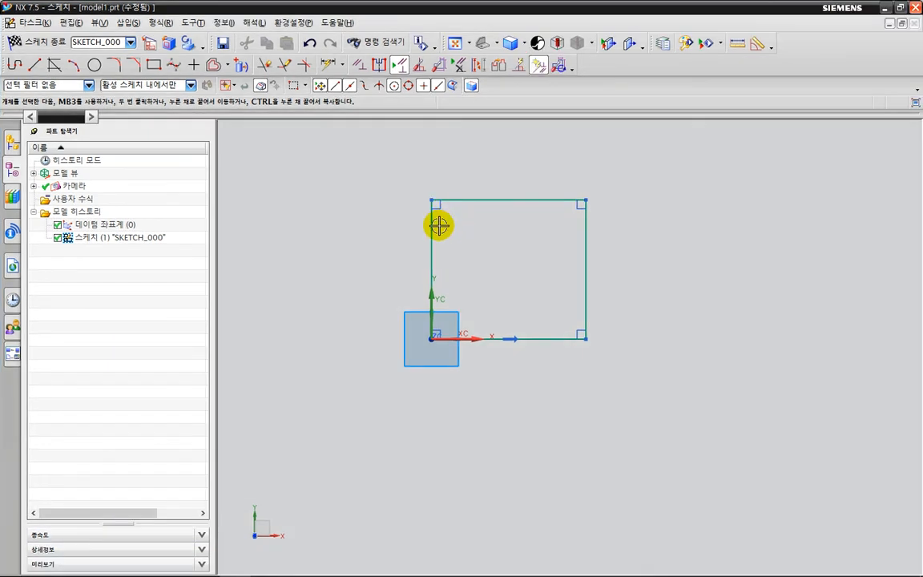
{"action": "key", "text": "ctrl+2"}
{"action": "mouse_move", "coordinate": [451, 218]}
{"action": "left_mouse_down"}
{"action": "mouse_move", "coordinate": [424, 211]}
{"action": "mouse_move", "coordinate": [454, 208]}
{"action": "left_mouse_up"}
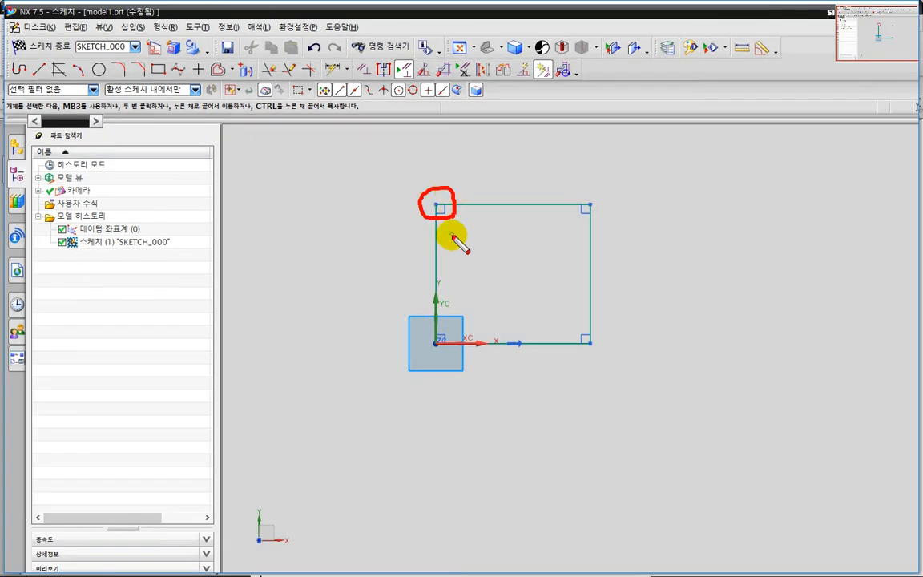
{"action": "mouse_move", "coordinate": [602, 228]}
{"action": "left_mouse_down"}
{"action": "mouse_move", "coordinate": [575, 200]}
{"action": "mouse_move", "coordinate": [610, 242]}
{"action": "left_mouse_up"}
{"action": "mouse_move", "coordinate": [599, 354]}
{"action": "left_mouse_down"}
{"action": "mouse_move", "coordinate": [583, 351]}
{"action": "mouse_move", "coordinate": [602, 354]}
{"action": "mouse_move", "coordinate": [589, 356]}
{"action": "left_mouse_up"}
{"action": "mouse_move", "coordinate": [515, 365]}
{"action": "left_mouse_down"}
{"action": "mouse_move", "coordinate": [526, 336]}
{"action": "mouse_move", "coordinate": [488, 336]}
{"action": "mouse_move", "coordinate": [535, 360]}
{"action": "left_mouse_up"}
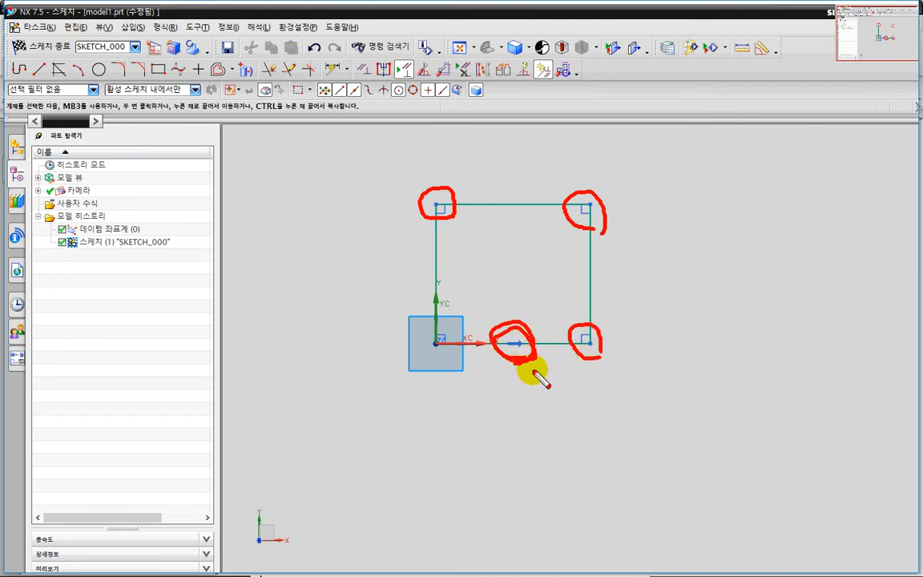
{"action": "mouse_move", "coordinate": [501, 302]}
{"action": "left_mouse_down"}
{"action": "mouse_move", "coordinate": [525, 299]}
{"action": "mouse_move", "coordinate": [526, 309]}
{"action": "left_mouse_up"}
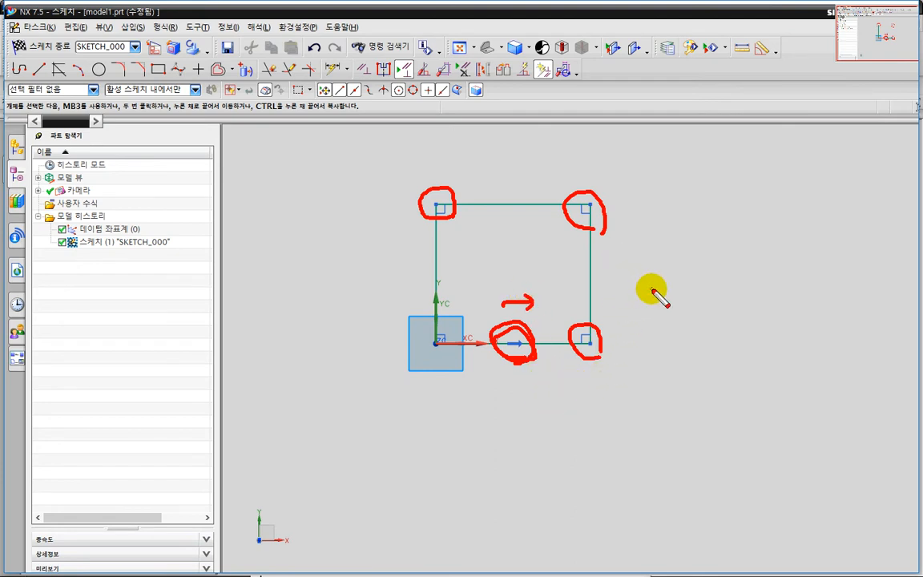
{"action": "key", "text": "Escape"}
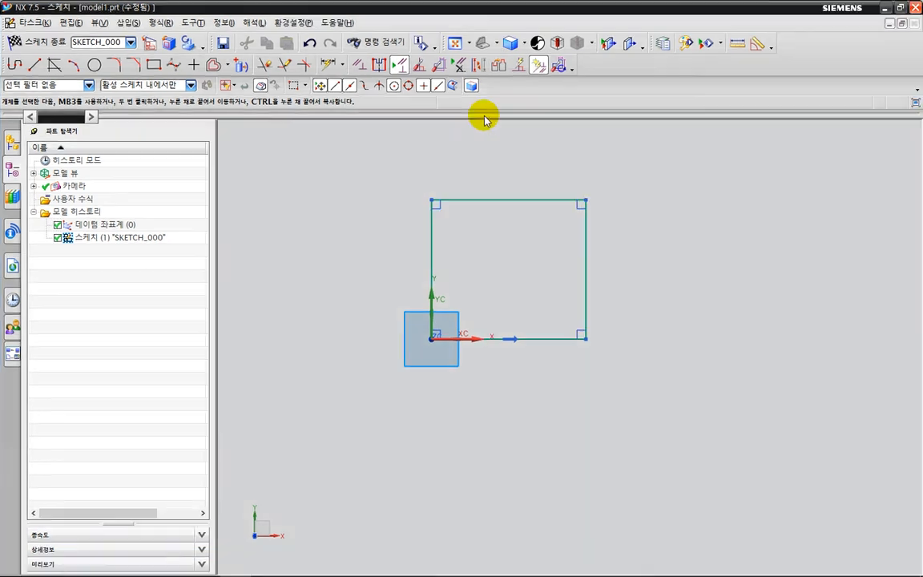
Review the constraints of the entire active sketch with Show/Remove Constraints, and close the dialog without removing any.
{"action": "left_click", "coordinate": [461, 67]}
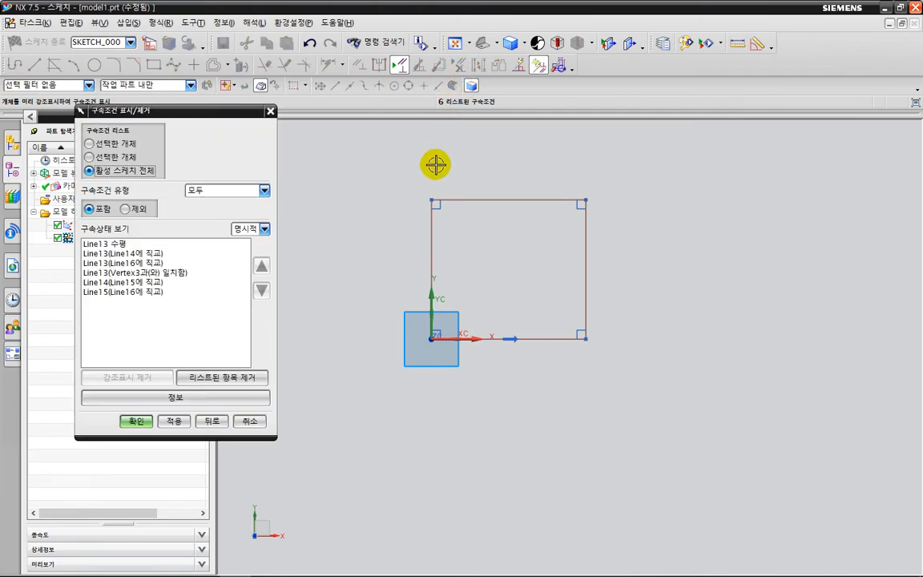
{"action": "left_click_drag", "start_coordinate": [209, 109], "coordinate": [262, 115]}
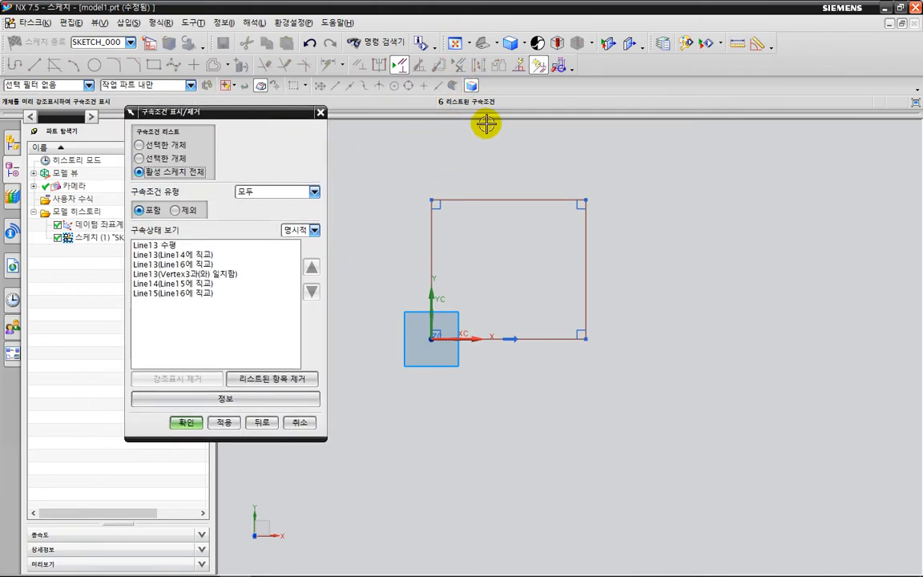
{"action": "mouse_move", "coordinate": [516, 63]}
{"action": "left_mouse_down"}
{"action": "mouse_move", "coordinate": [556, 66]}
{"action": "mouse_move", "coordinate": [550, 81]}
{"action": "left_mouse_up"}
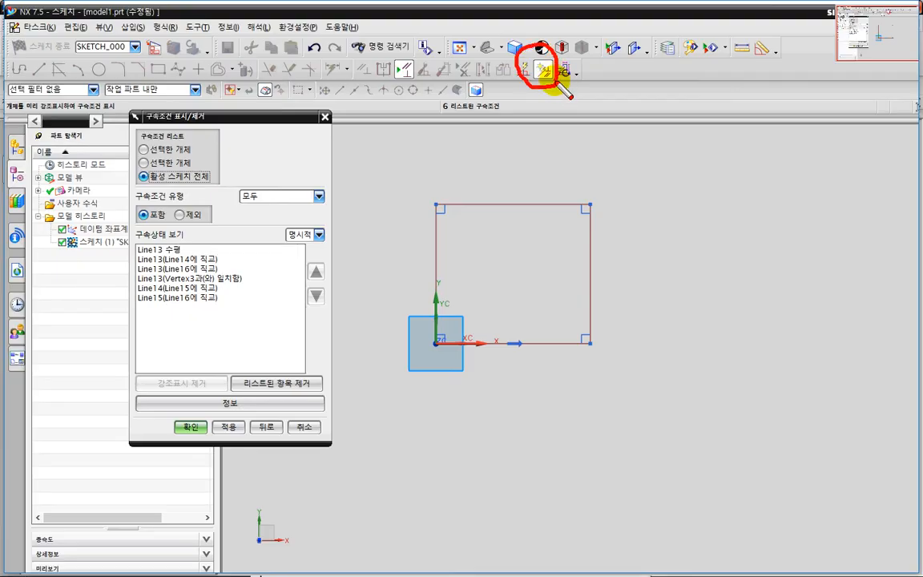
{"action": "mouse_move", "coordinate": [184, 325]}
{"action": "left_mouse_down"}
{"action": "mouse_move", "coordinate": [125, 273]}
{"action": "mouse_move", "coordinate": [187, 234]}
{"action": "mouse_move", "coordinate": [237, 308]}
{"action": "left_mouse_up"}
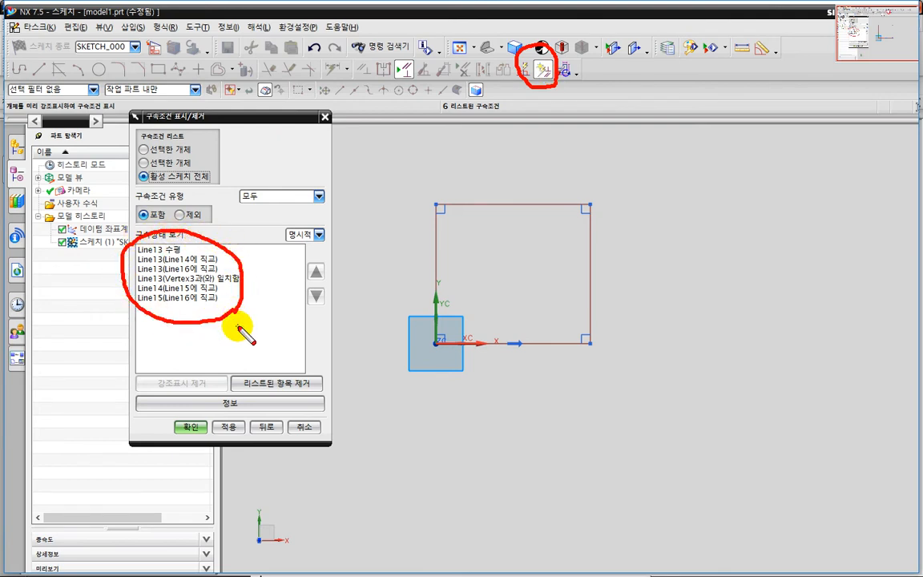
{"action": "key", "text": "Escape"}
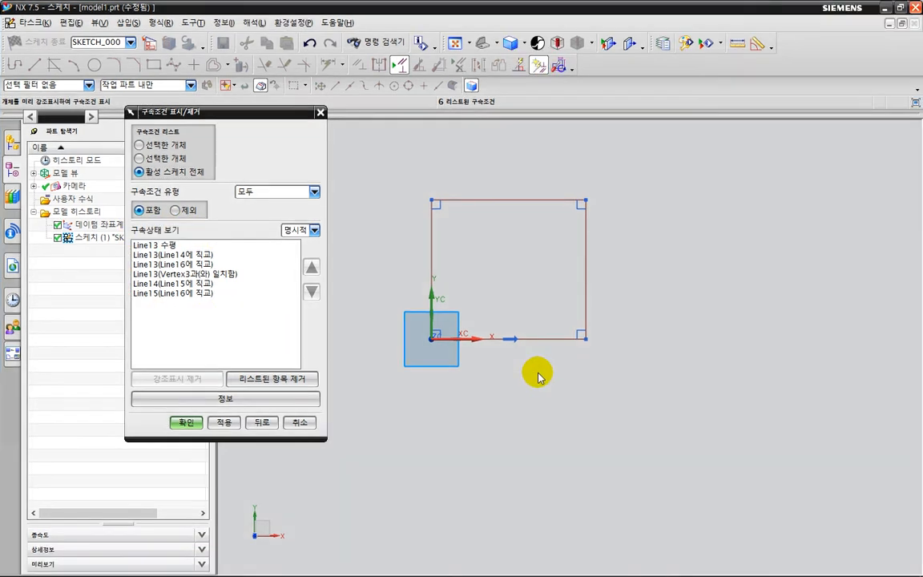
{"action": "key", "text": "ctrl+2"}
{"action": "mouse_move", "coordinate": [531, 363]}
{"action": "left_mouse_down"}
{"action": "mouse_move", "coordinate": [522, 366]}
{"action": "mouse_move", "coordinate": [505, 329]}
{"action": "mouse_move", "coordinate": [523, 352]}
{"action": "mouse_move", "coordinate": [482, 342]}
{"action": "mouse_move", "coordinate": [533, 349]}
{"action": "mouse_move", "coordinate": [530, 365]}
{"action": "left_mouse_up"}
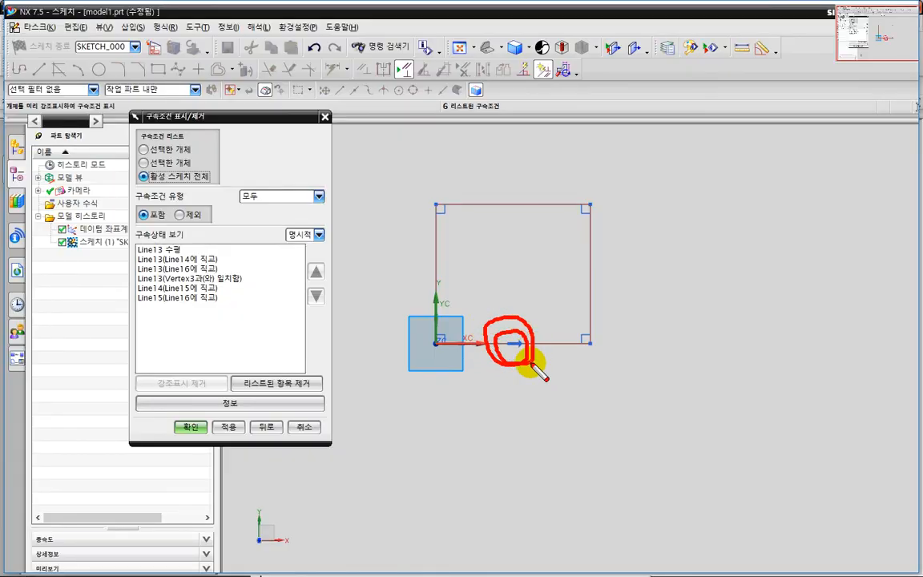
{"action": "key", "text": "Escape"}
{"action": "left_click", "coordinate": [304, 426]}
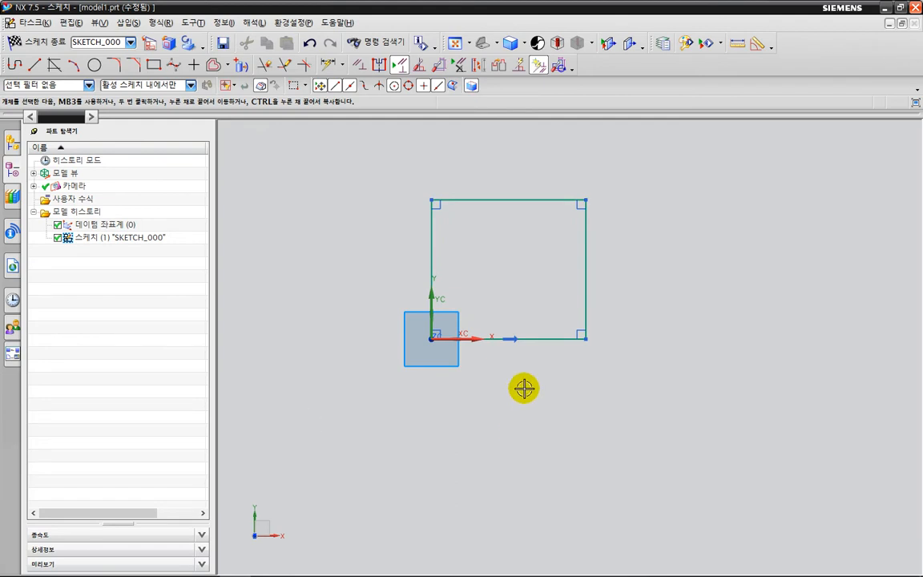
Select the horizontal constraint symbol on the rectangle's lower edge to inspect it.
{"action": "scroll", "coordinate": [524, 388], "scroll_direction": "up", "scroll_amount": 1}
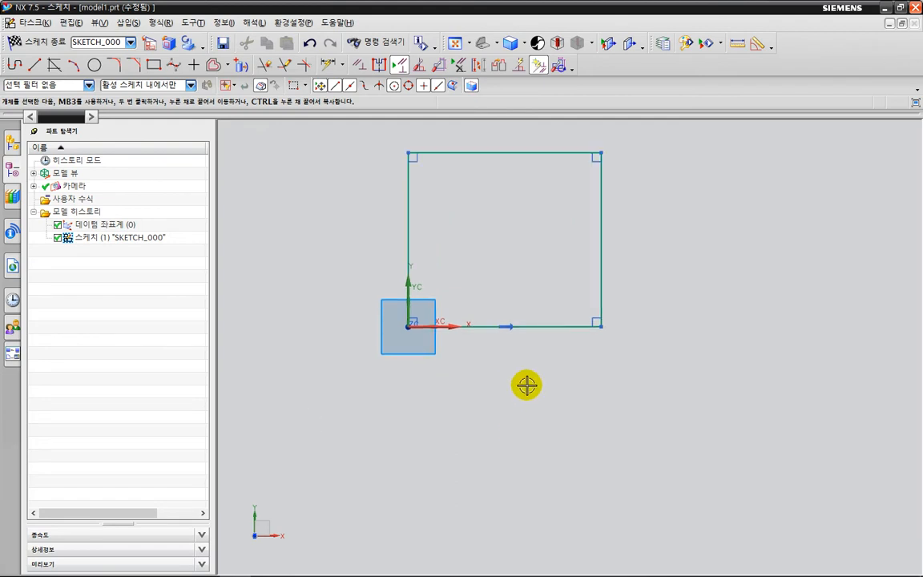
{"action": "left_click", "coordinate": [515, 337]}
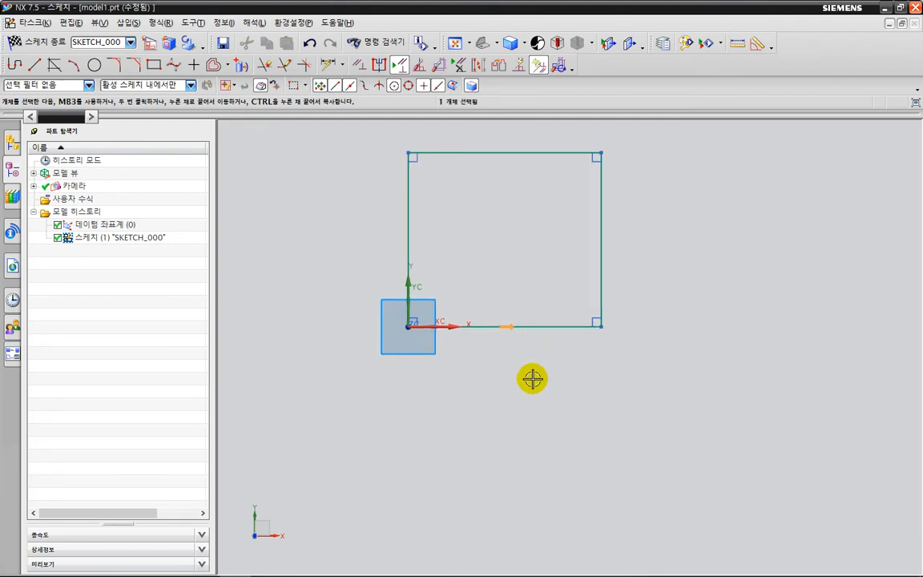
{"action": "key", "text": "ctrl+2"}
{"action": "left_click_drag", "start_coordinate": [515, 304], "coordinate": [522, 317]}
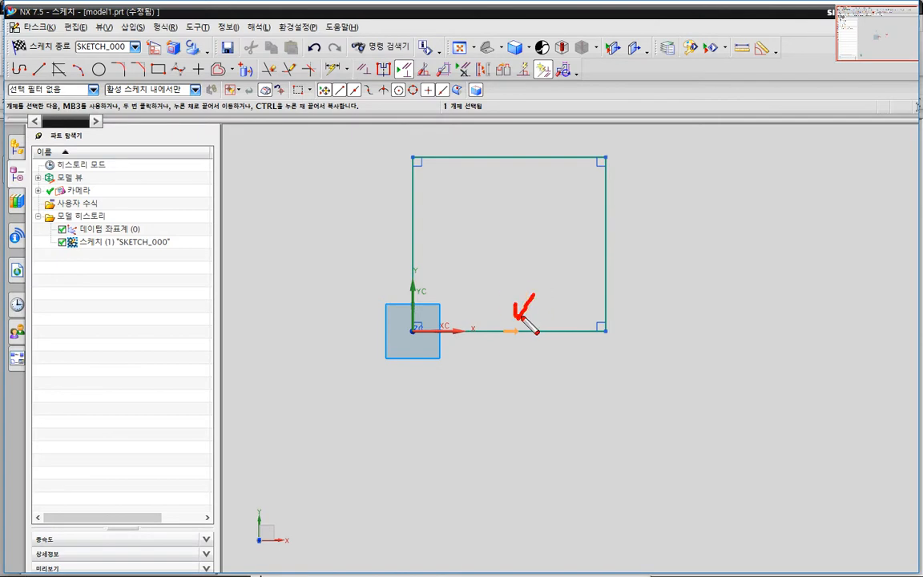
{"action": "key", "text": "Escape"}
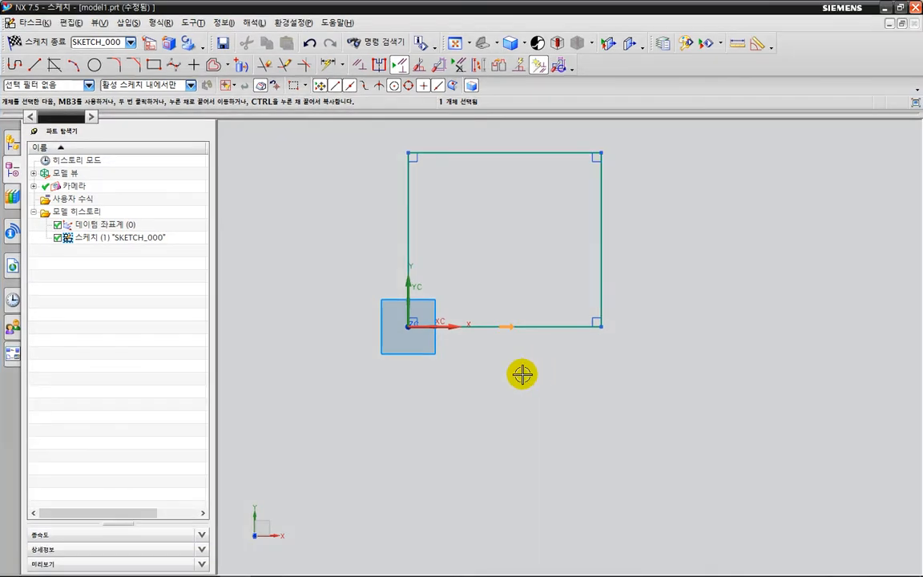
{"action": "scroll", "coordinate": [521, 373], "scroll_direction": "down", "scroll_amount": 1}
Remove the horizontal constraint of the rectangle's lower edge, Line13, with Show/Remove Constraints and close the dialog.
{"action": "left_click", "coordinate": [418, 64]}
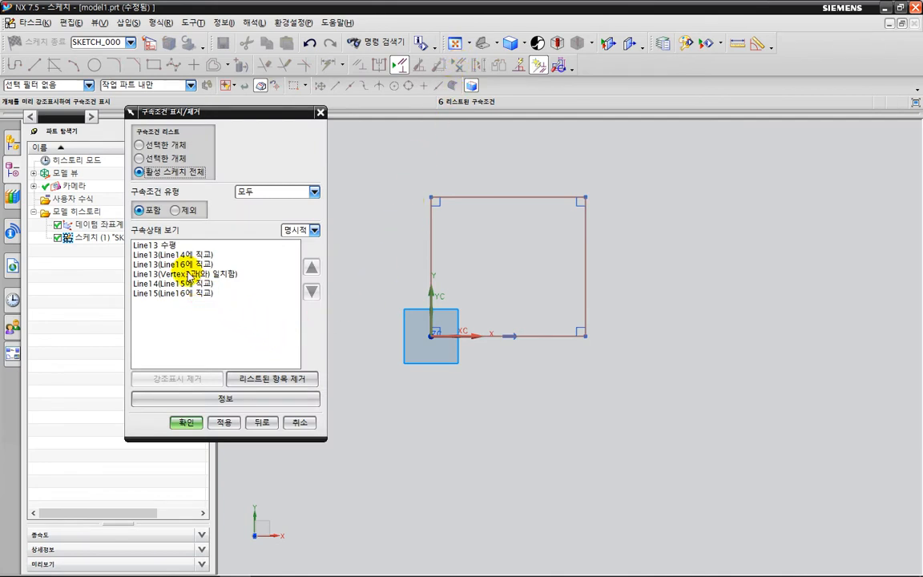
{"action": "left_click", "coordinate": [170, 245]}
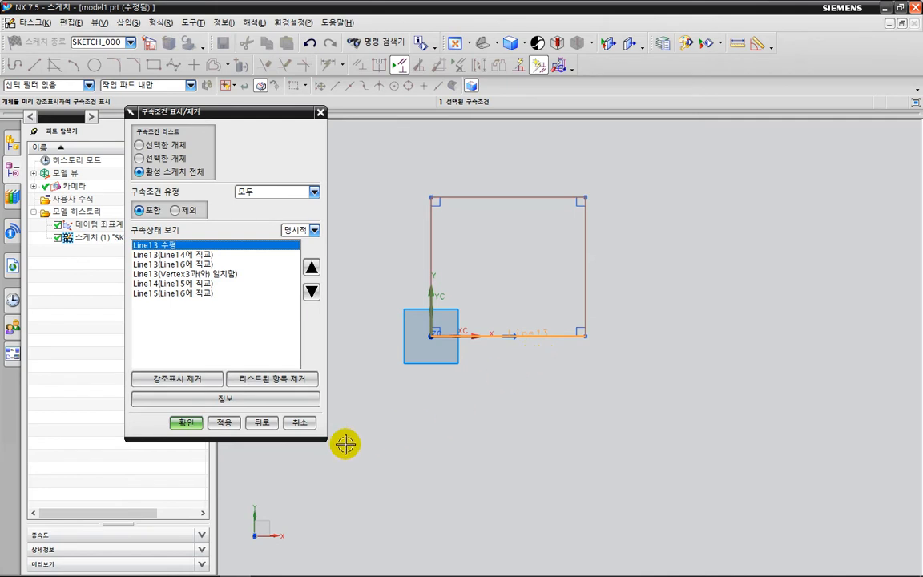
{"action": "left_click", "coordinate": [182, 380]}
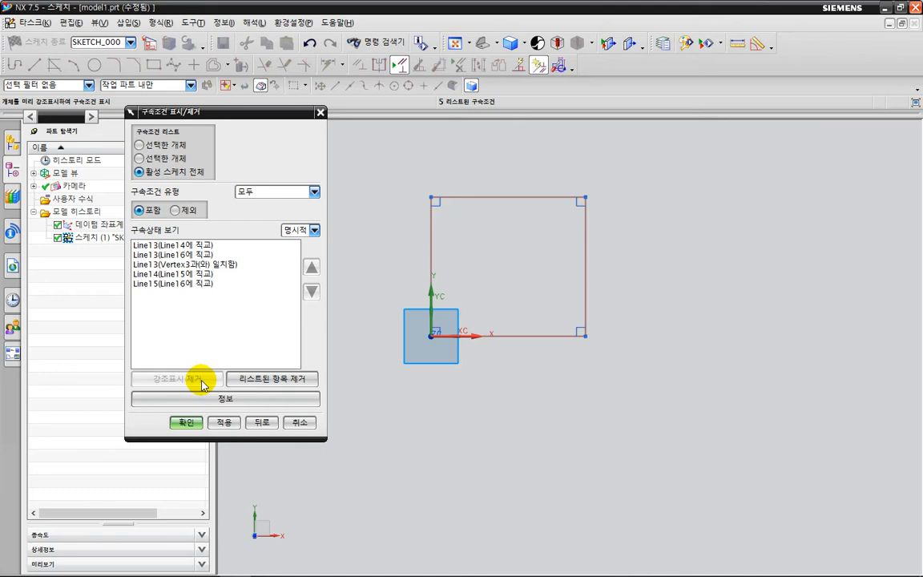
{"action": "key", "text": "ctrl+2"}
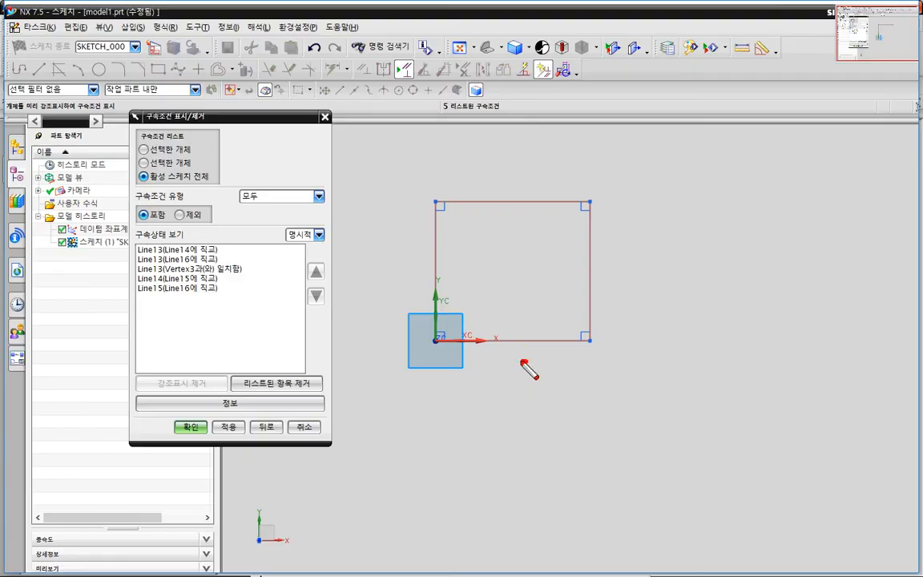
{"action": "mouse_move", "coordinate": [526, 361]}
{"action": "left_mouse_down"}
{"action": "mouse_move", "coordinate": [520, 323]}
{"action": "mouse_move", "coordinate": [519, 362]}
{"action": "mouse_move", "coordinate": [506, 325]}
{"action": "mouse_move", "coordinate": [540, 371]}
{"action": "left_mouse_up"}
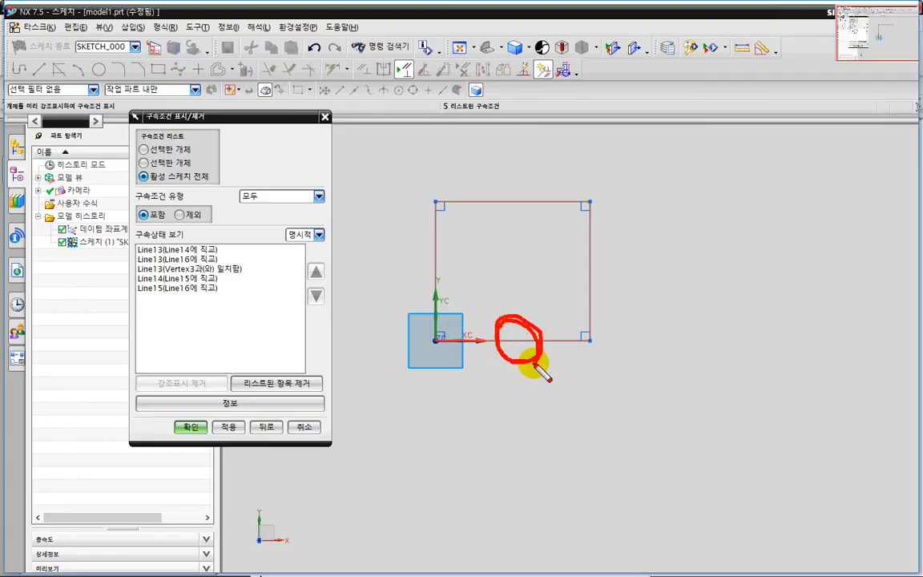
{"action": "key", "text": "Escape"}
{"action": "left_click", "coordinate": [300, 422]}
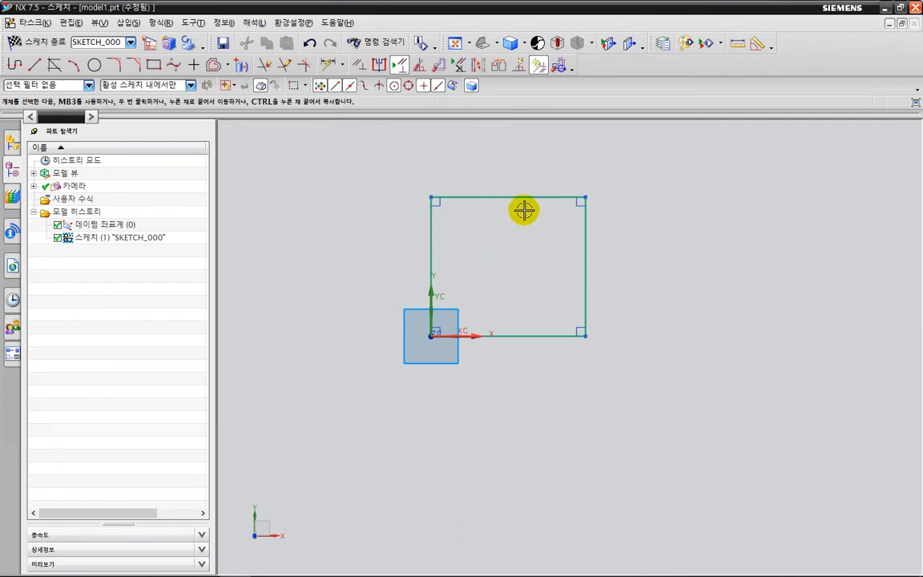
Start Inferred Dimensions to check how many constraints the rectangle sketch still needs, leave it, and examine the command's description.
{"action": "key", "text": "d"}
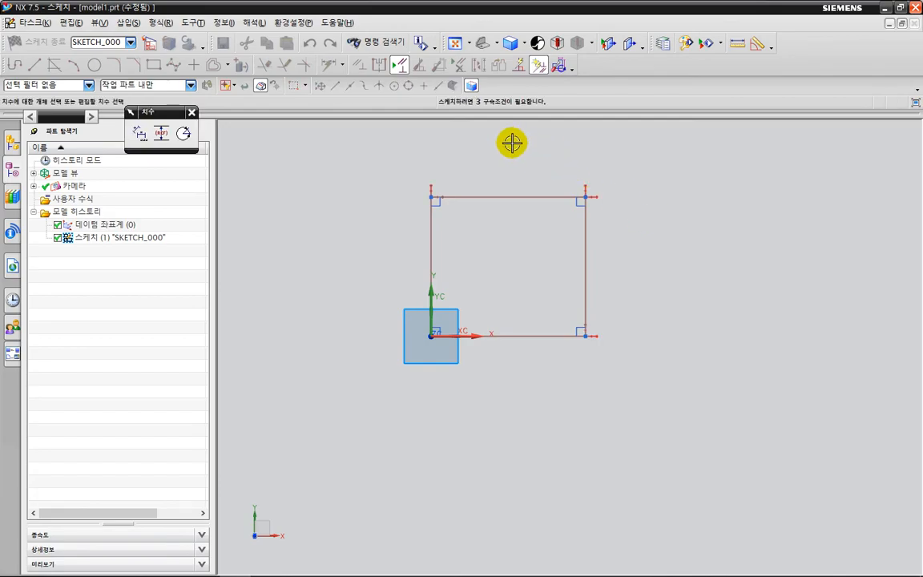
{"action": "key", "text": "ctrl+2"}
{"action": "mouse_move", "coordinate": [484, 128]}
{"action": "left_mouse_down"}
{"action": "mouse_move", "coordinate": [505, 98]}
{"action": "mouse_move", "coordinate": [494, 123]}
{"action": "mouse_move", "coordinate": [469, 93]}
{"action": "mouse_move", "coordinate": [519, 120]}
{"action": "left_mouse_up"}
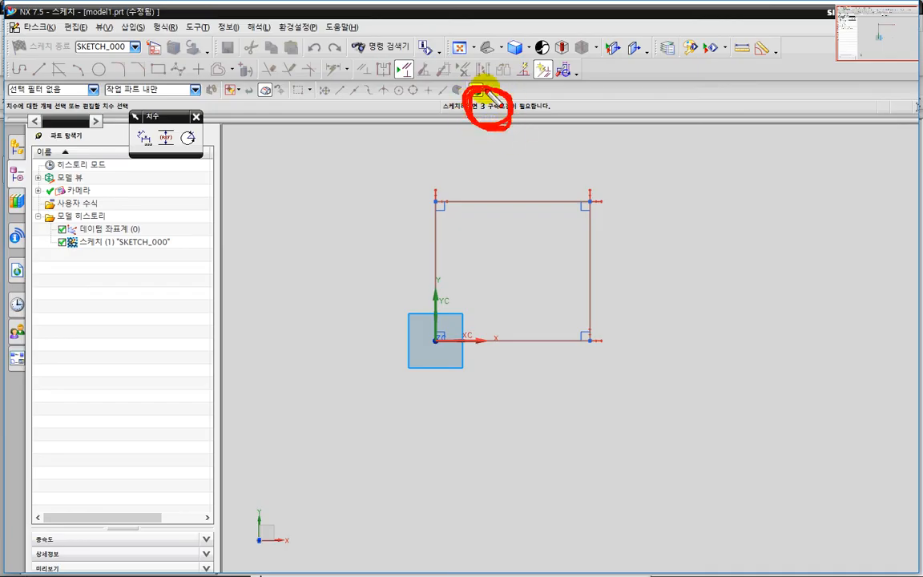
{"action": "mouse_move", "coordinate": [485, 327]}
{"action": "left_mouse_down"}
{"action": "mouse_move", "coordinate": [519, 314]}
{"action": "mouse_move", "coordinate": [527, 339]}
{"action": "left_mouse_up"}
{"action": "mouse_move", "coordinate": [535, 290]}
{"action": "left_mouse_down"}
{"action": "mouse_move", "coordinate": [507, 212]}
{"action": "mouse_move", "coordinate": [585, 290]}
{"action": "left_mouse_up"}
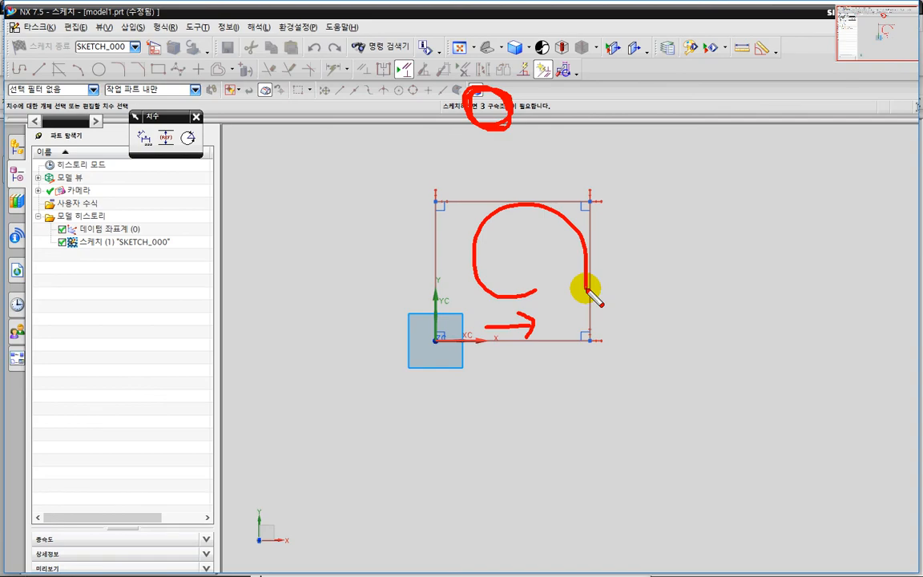
{"action": "key", "text": "Escape"}
{"action": "key", "text": "ctrl+2"}
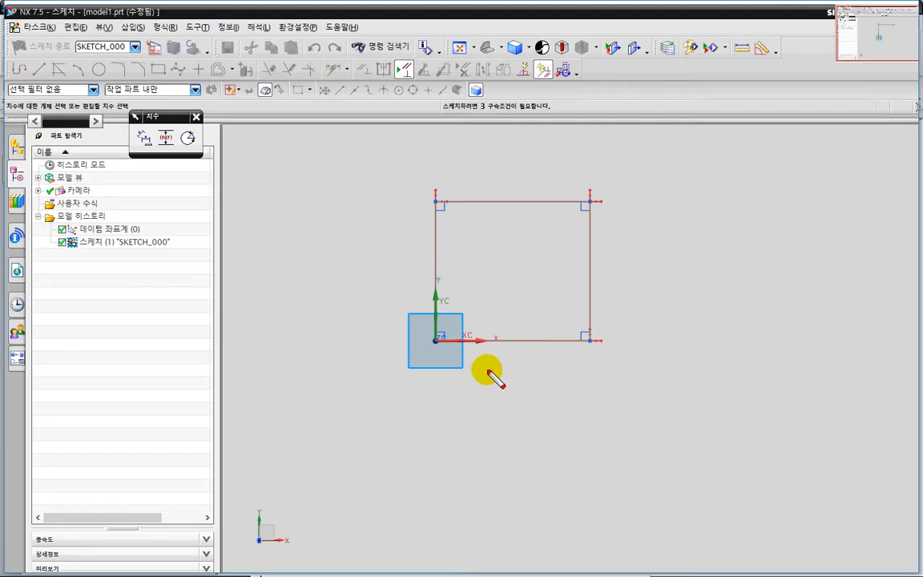
{"action": "left_click_drag", "start_coordinate": [447, 345], "coordinate": [564, 342]}
{"action": "left_click_drag", "start_coordinate": [588, 205], "coordinate": [595, 324]}
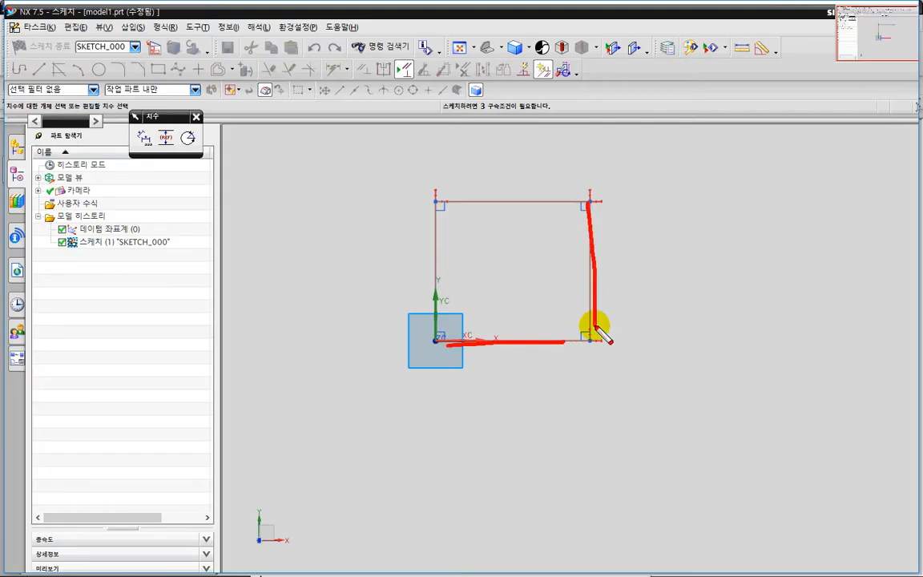
{"action": "key", "text": "Escape"}
{"action": "key", "text": "Escape"}
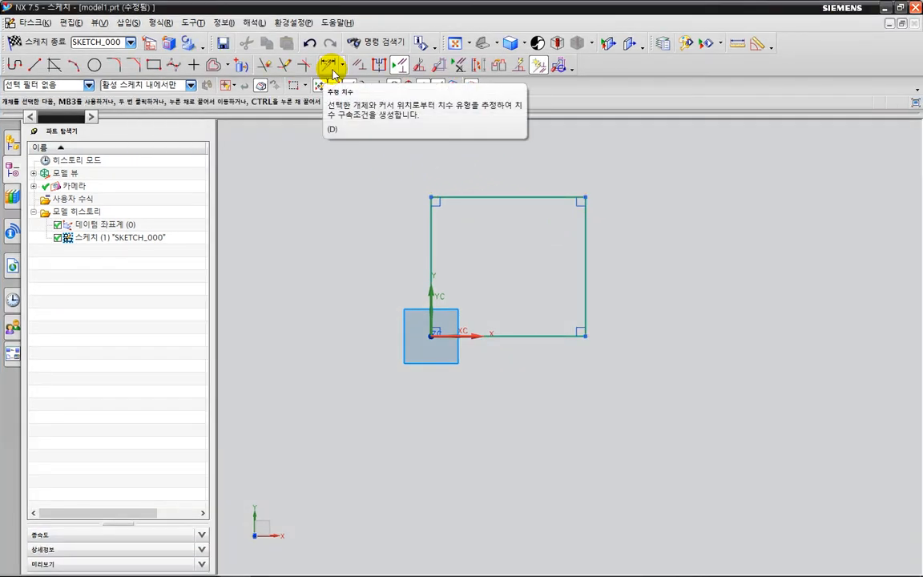
{"action": "key", "text": "ctrl+2"}
{"action": "mouse_move", "coordinate": [351, 75]}
{"action": "left_mouse_down"}
{"action": "mouse_move", "coordinate": [340, 87]}
{"action": "mouse_move", "coordinate": [324, 64]}
{"action": "mouse_move", "coordinate": [350, 70]}
{"action": "mouse_move", "coordinate": [333, 87]}
{"action": "mouse_move", "coordinate": [318, 60]}
{"action": "mouse_move", "coordinate": [349, 76]}
{"action": "mouse_move", "coordinate": [326, 68]}
{"action": "left_mouse_up"}
{"action": "left_click_drag", "start_coordinate": [509, 329], "coordinate": [531, 323]}
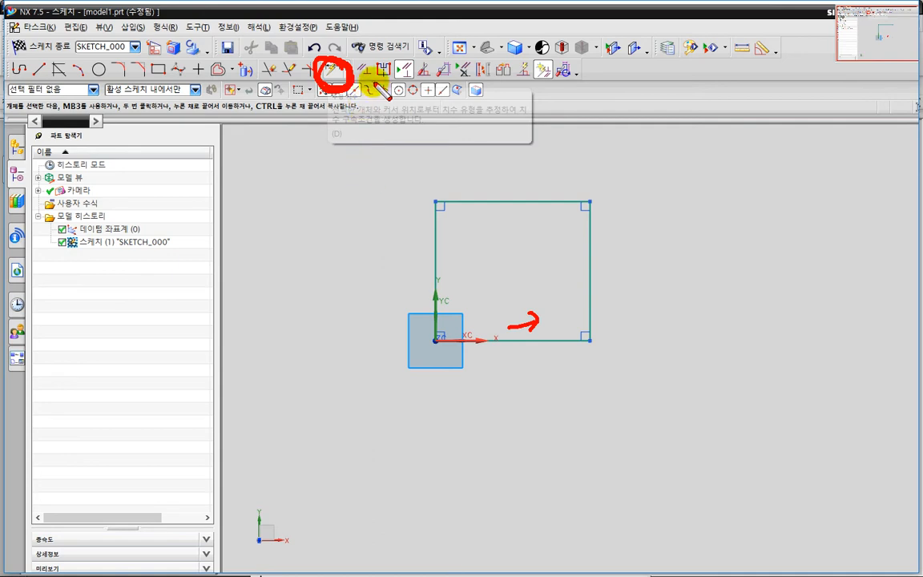
{"action": "key", "text": "Escape"}
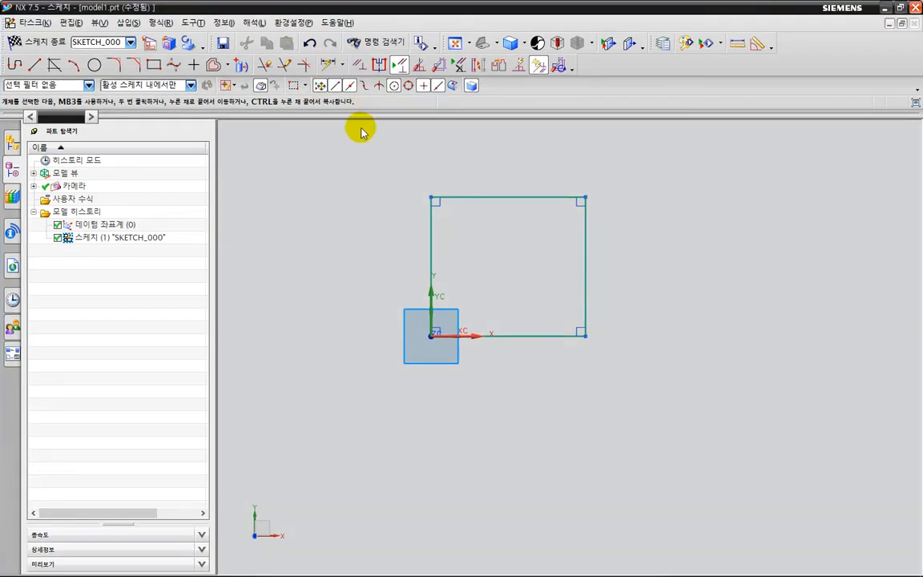
Apply a horizontal geometric constraint to the rectangle's lower edge with the Constraints command.
{"action": "left_click", "coordinate": [359, 67]}
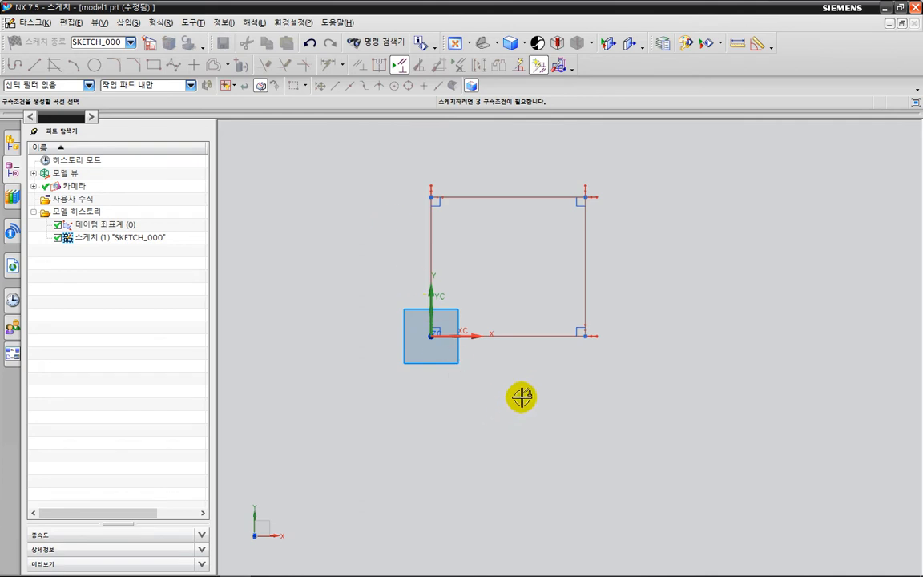
{"action": "left_click", "coordinate": [514, 335]}
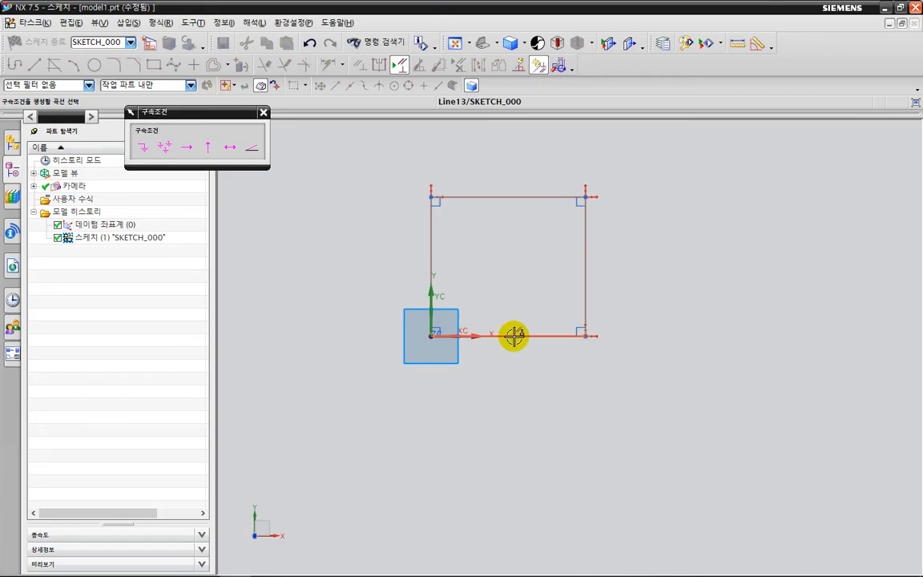
{"action": "key", "text": "ctrl+2"}
{"action": "mouse_move", "coordinate": [531, 363]}
{"action": "left_mouse_down"}
{"action": "mouse_move", "coordinate": [523, 315]}
{"action": "mouse_move", "coordinate": [535, 369]}
{"action": "left_mouse_up"}
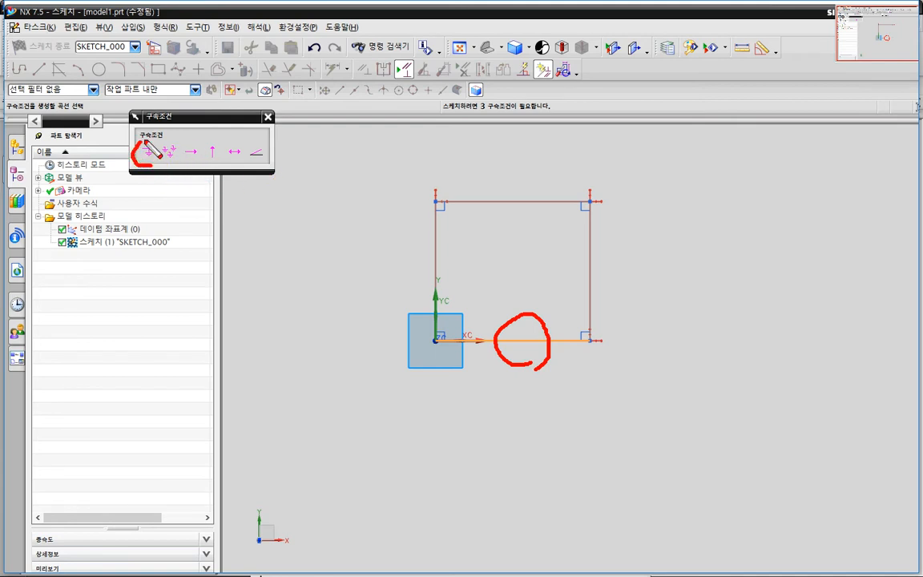
{"action": "left_click_drag", "start_coordinate": [145, 142], "coordinate": [155, 164]}
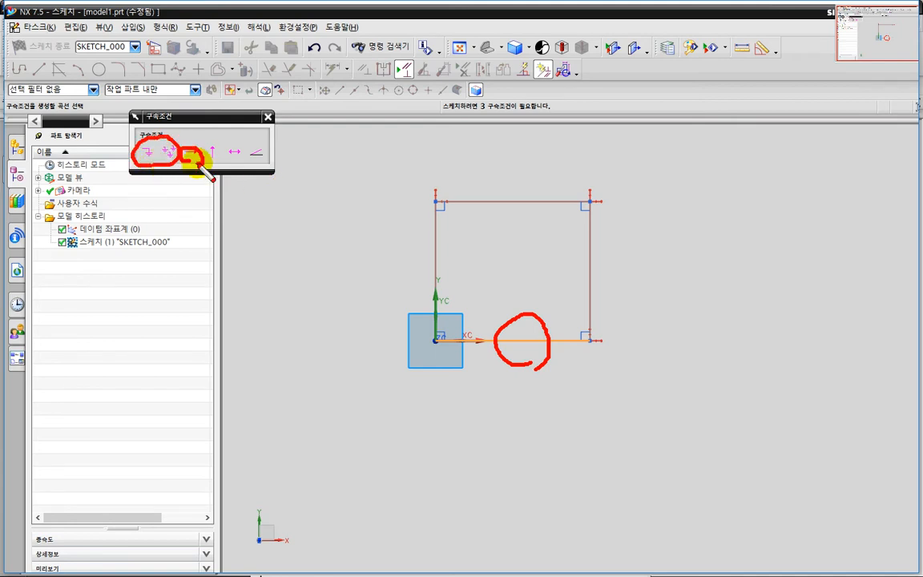
{"action": "key", "text": "Escape"}
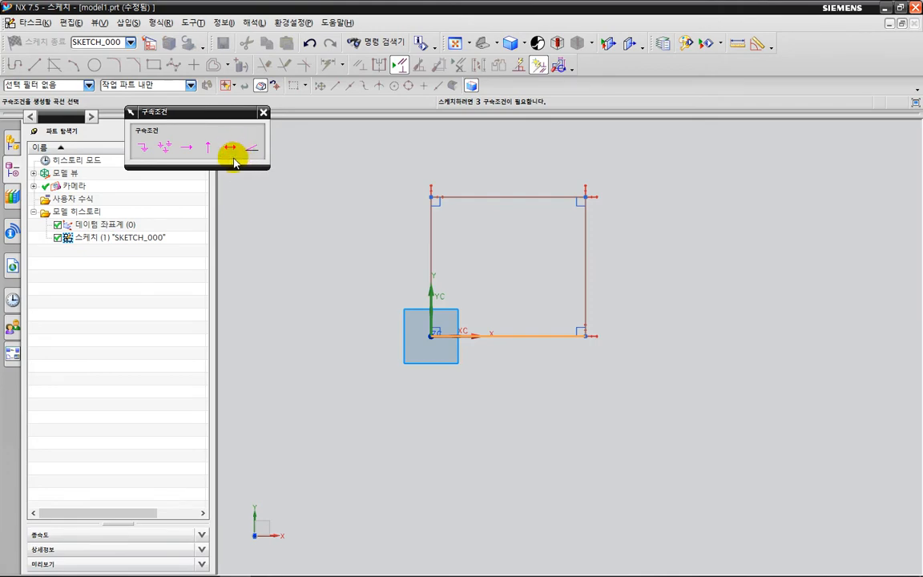
{"action": "key", "text": "ctrl+2"}
{"action": "mouse_move", "coordinate": [211, 171]}
{"action": "left_mouse_down"}
{"action": "mouse_move", "coordinate": [200, 169]}
{"action": "mouse_move", "coordinate": [189, 141]}
{"action": "mouse_move", "coordinate": [221, 149]}
{"action": "mouse_move", "coordinate": [213, 171]}
{"action": "left_mouse_up"}
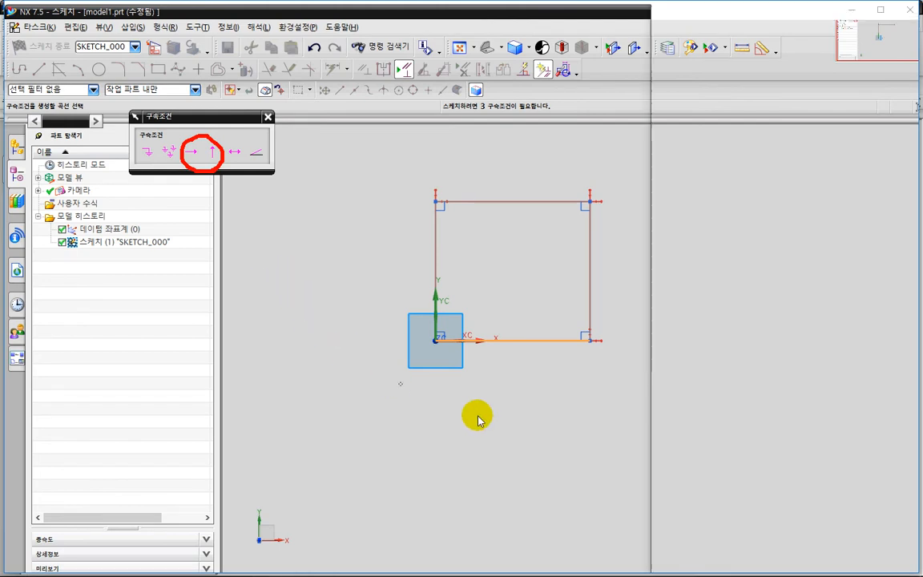
{"action": "key", "text": "Escape"}
{"action": "left_click", "coordinate": [185, 147]}
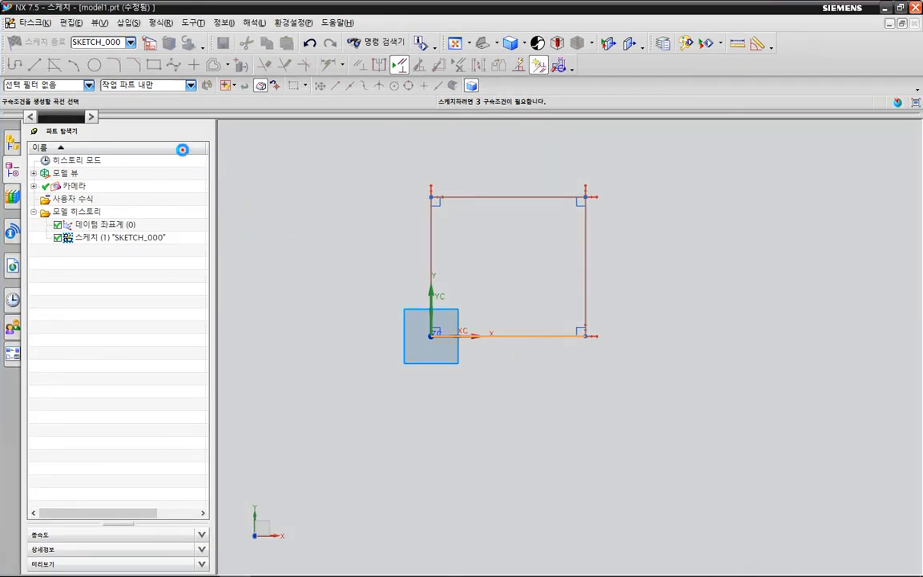
{"action": "key", "text": "ctrl+2"}
{"action": "mouse_move", "coordinate": [527, 350]}
{"action": "left_mouse_down"}
{"action": "mouse_move", "coordinate": [489, 321]}
{"action": "mouse_move", "coordinate": [514, 371]}
{"action": "left_mouse_up"}
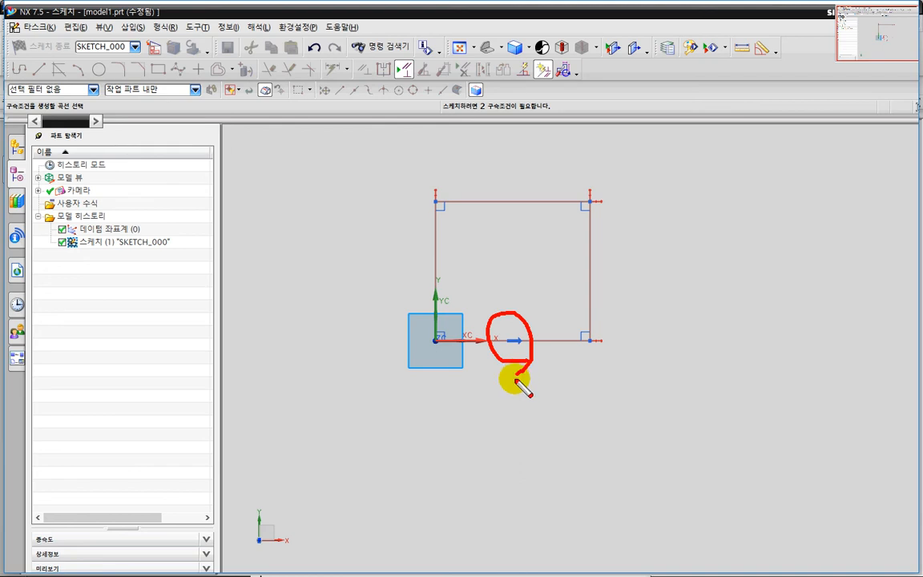
{"action": "key", "text": "Escape"}
Add an inferred dimension below the rectangle's lower edge and set its length to 70 mm.
{"action": "key", "text": "d"}
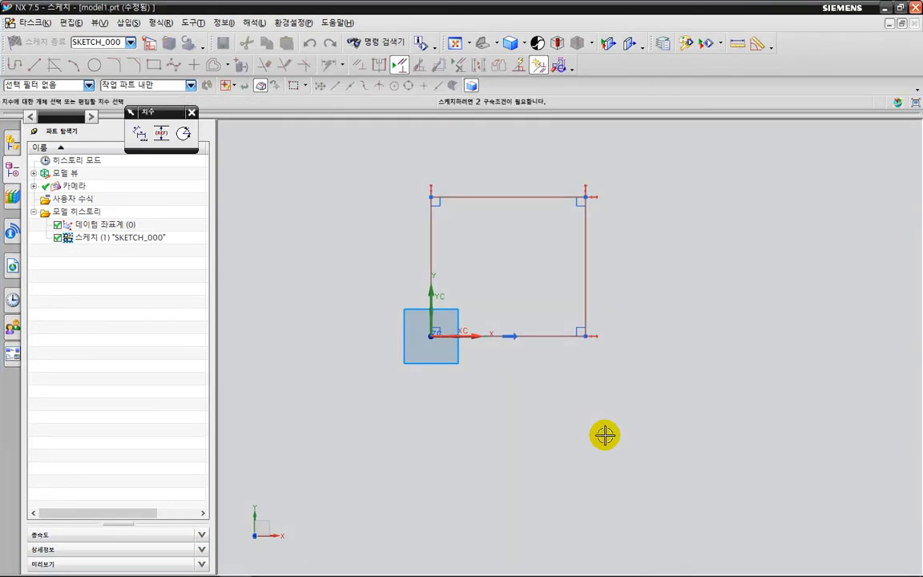
{"action": "left_click", "coordinate": [534, 338]}
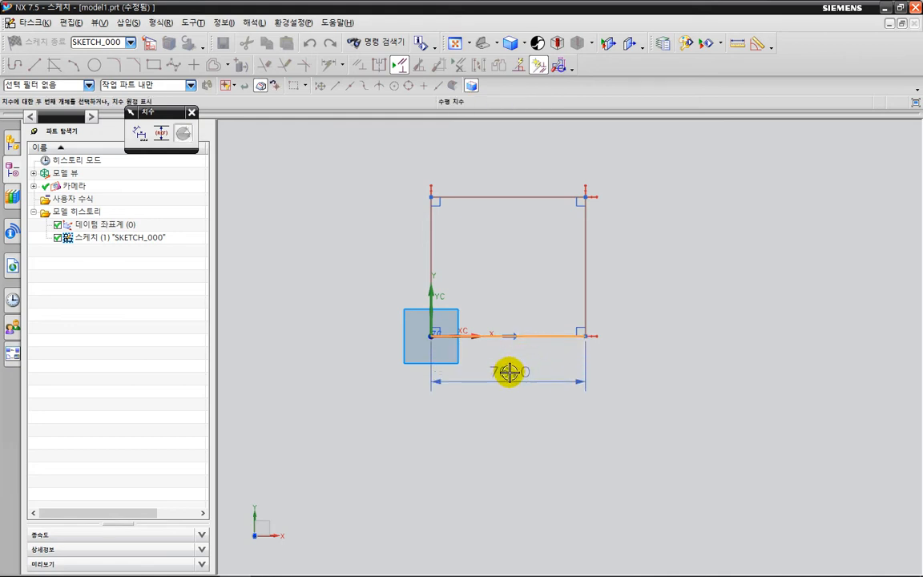
{"action": "left_click", "coordinate": [507, 372]}
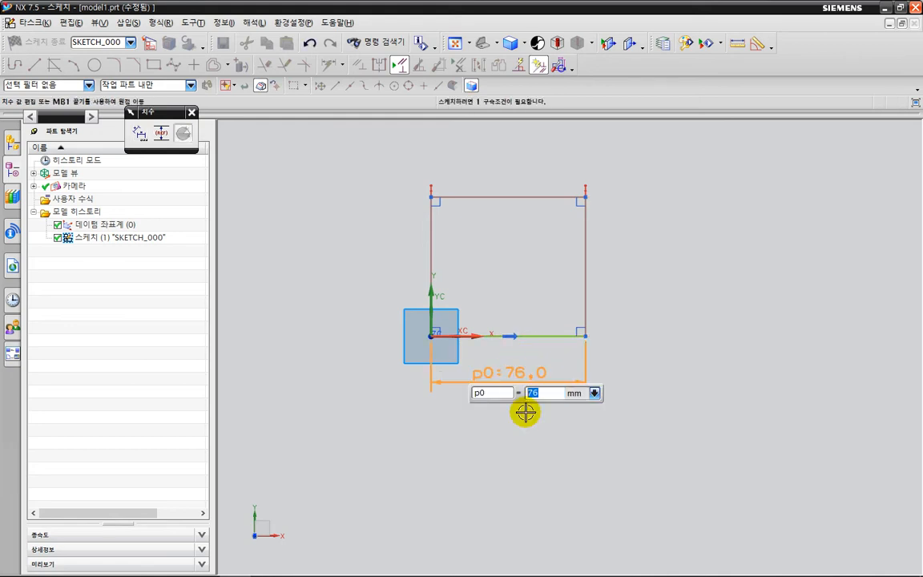
{"action": "key", "text": "Return"}
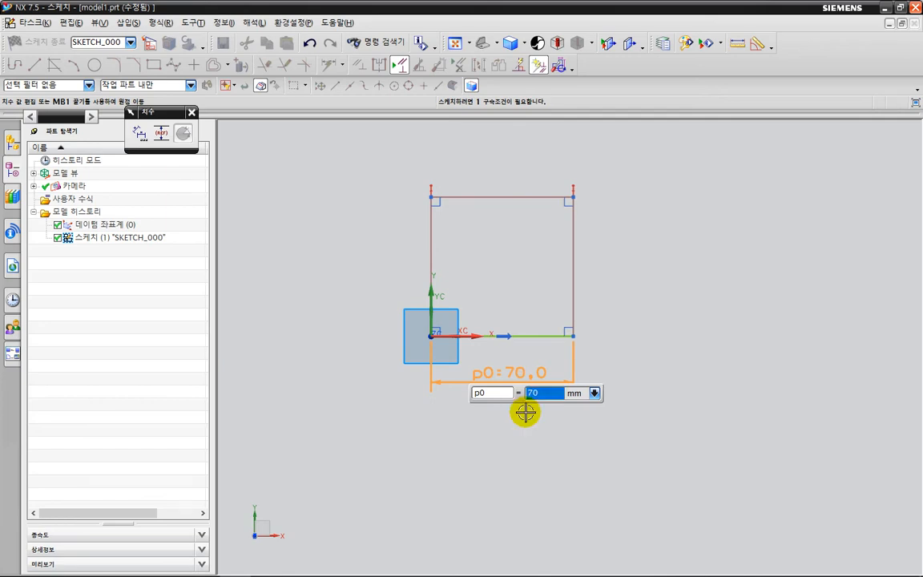
Dimension the rectangle's right edge outside the profile, set its height to 70 mm, and check the sketch's constraint status.
{"action": "left_click", "coordinate": [577, 261]}
{"action": "left_click", "coordinate": [600, 262]}
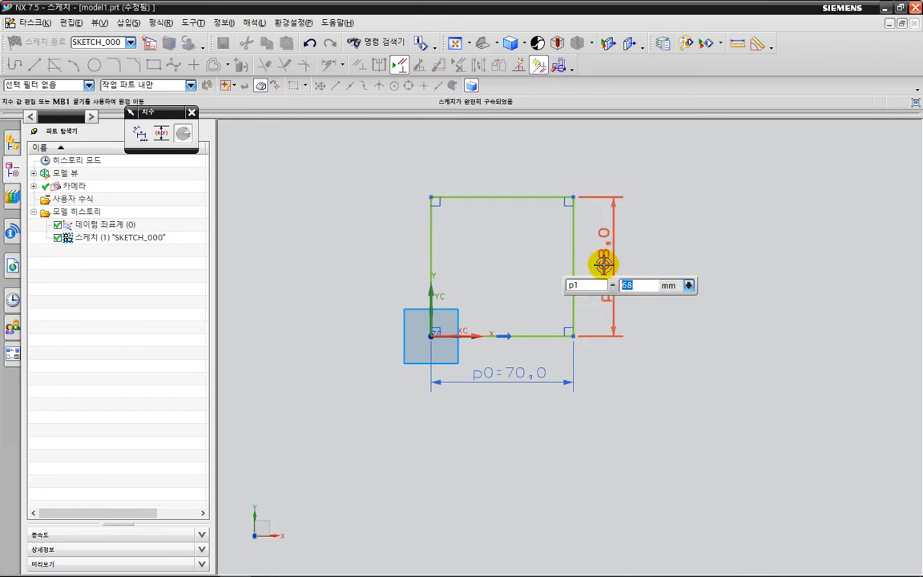
{"action": "key", "text": "Return"}
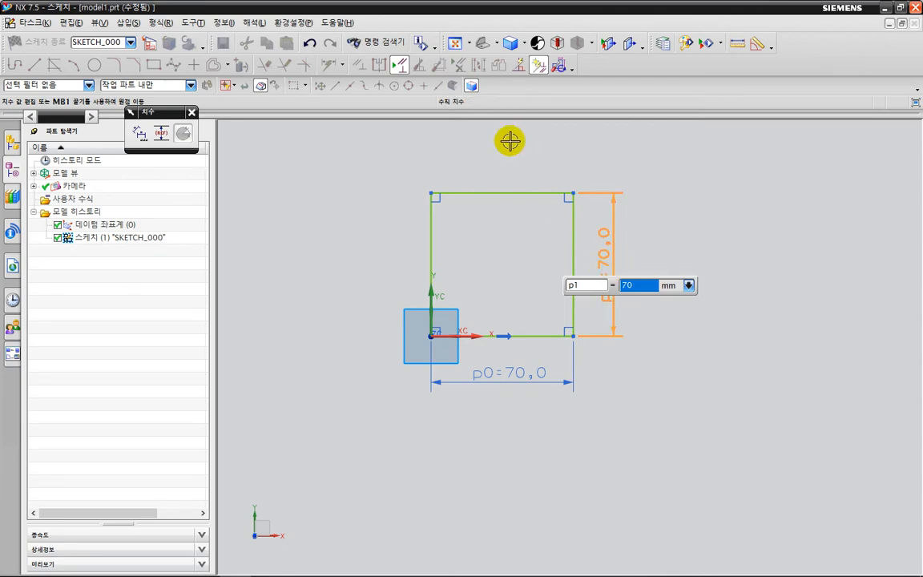
{"action": "key", "text": "ctrl+2"}
{"action": "mouse_move", "coordinate": [509, 131]}
{"action": "left_mouse_down"}
{"action": "mouse_move", "coordinate": [472, 83]}
{"action": "mouse_move", "coordinate": [508, 128]}
{"action": "left_mouse_up"}
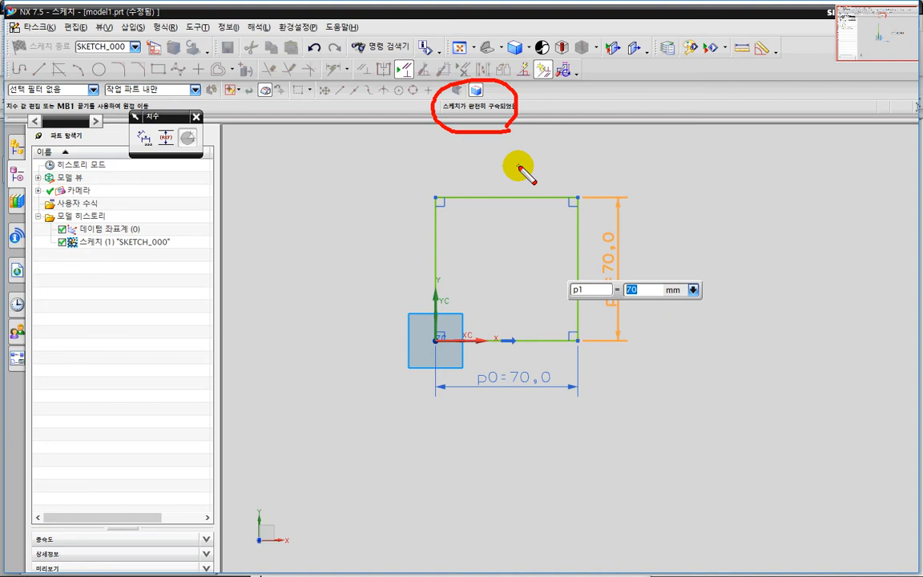
{"action": "key", "text": "Escape"}
Restore the NX window from full screen, resize it to fit beside the notes, and recentre the rectangle in view.
{"action": "double_click", "coordinate": [551, 10]}
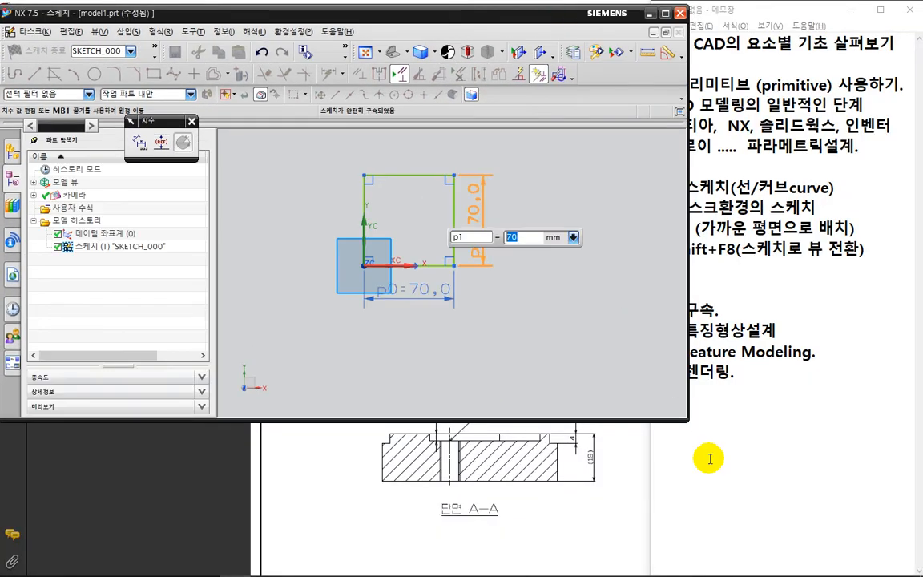
{"action": "mouse_move", "coordinate": [687, 419]}
{"action": "left_mouse_down"}
{"action": "mouse_move", "coordinate": [621, 385]}
{"action": "mouse_move", "coordinate": [649, 570]}
{"action": "left_mouse_up"}
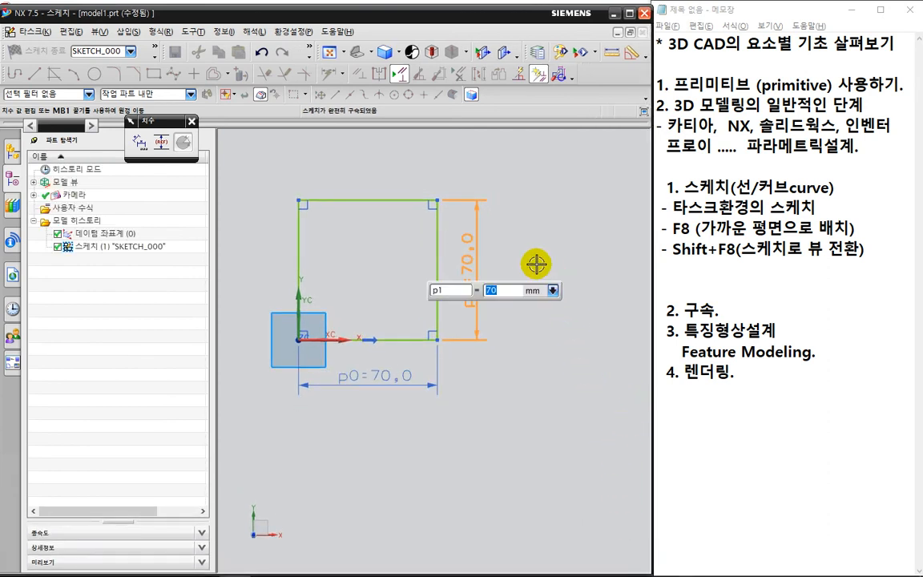
{"action": "mouse_move", "coordinate": [540, 263]}
{"action": "middle_mouse_down", "text": "shift"}
{"action": "mouse_move", "coordinate": [575, 295]}
{"action": "mouse_move", "coordinate": [590, 276]}
{"action": "middle_mouse_up", "text": "shift"}
Leave the dimension command and finish the sketch to return to the modeling environment.
{"action": "key", "text": "Escape"}
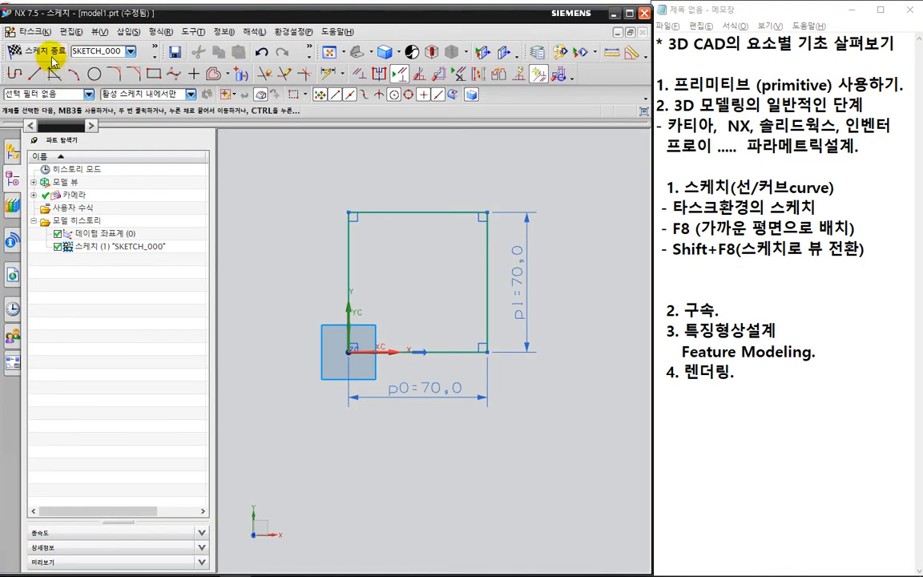
{"action": "left_click", "coordinate": [49, 53]}
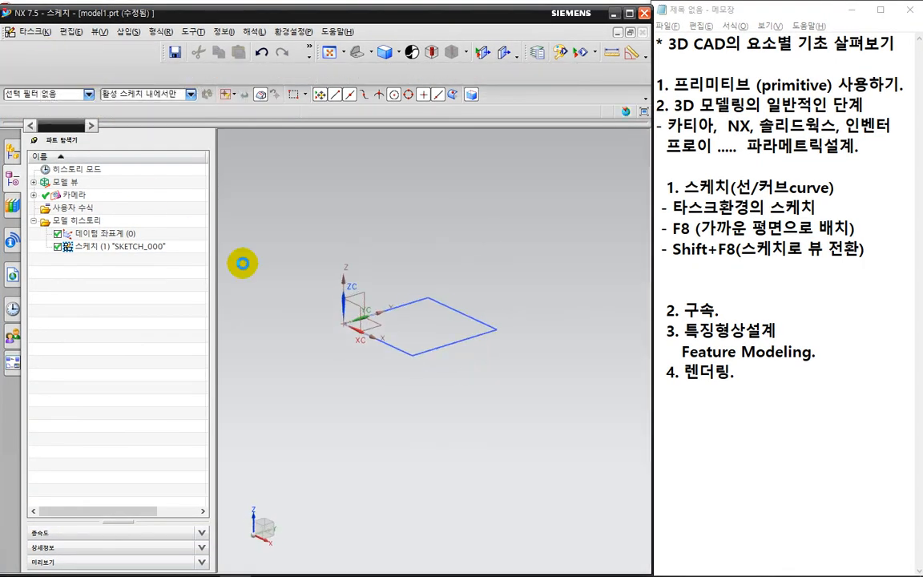
{"action": "scroll", "coordinate": [329, 376], "scroll_direction": "up", "scroll_amount": 2}
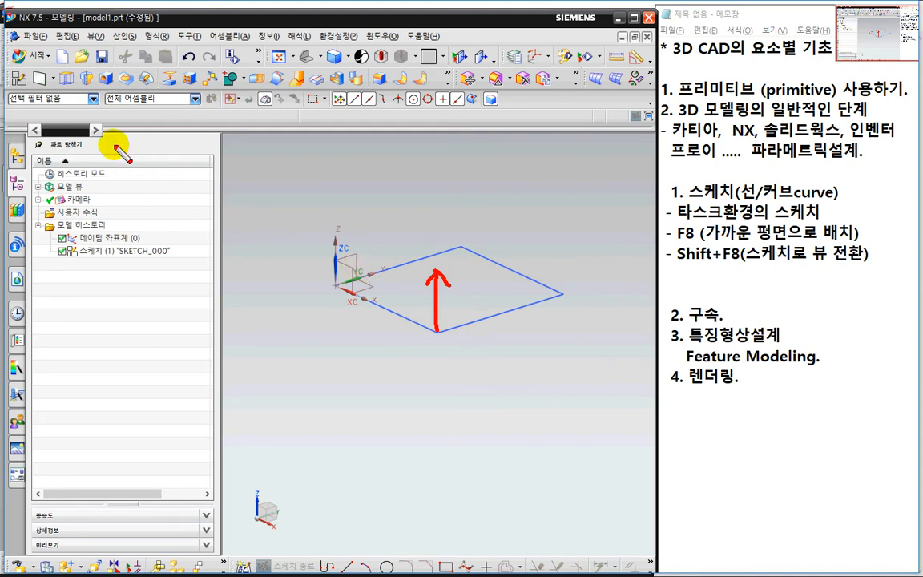
{"action": "mouse_move", "coordinate": [55, 94]}
{"action": "left_mouse_down"}
{"action": "mouse_move", "coordinate": [51, 68]}
{"action": "mouse_move", "coordinate": [84, 82]}
{"action": "left_mouse_up"}
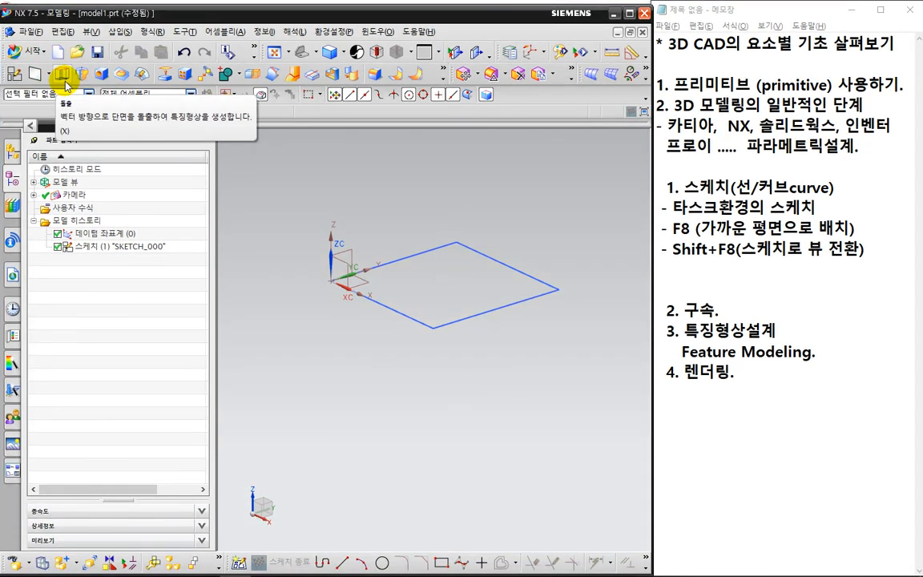
{"action": "left_click", "coordinate": [120, 32]}
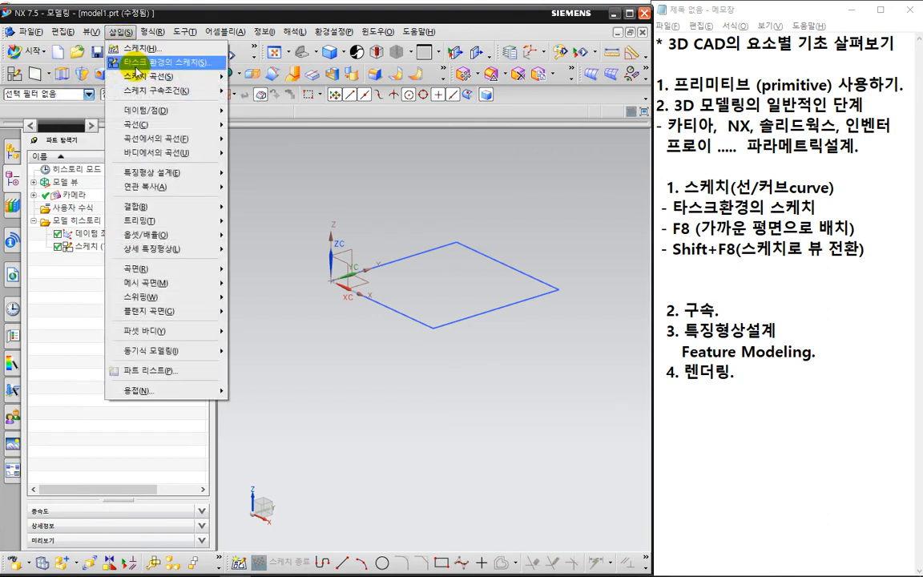
{"action": "mouse_move", "coordinate": [168, 175]}
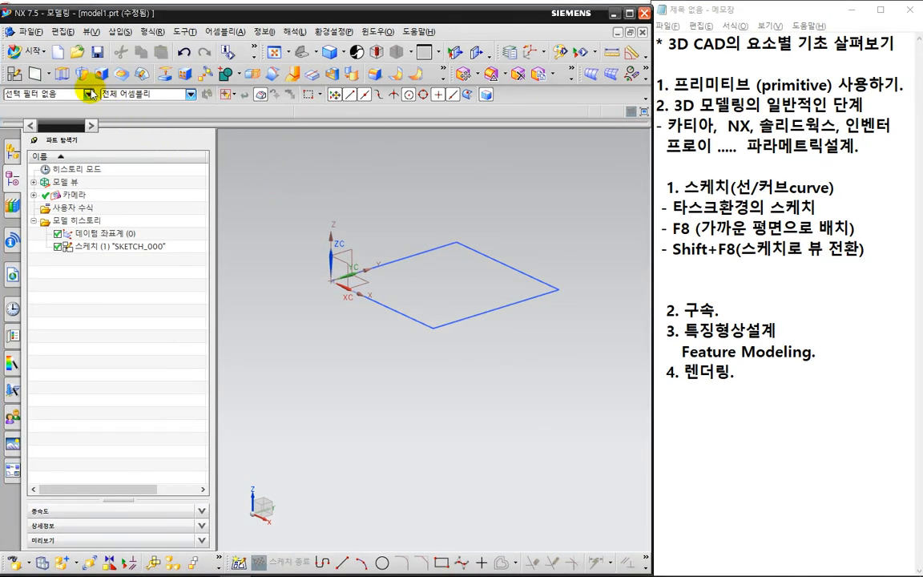
Start the Extrude command, reset its settings to the defaults, and move its dialog clear of the sketch.
{"action": "left_click", "coordinate": [60, 73]}
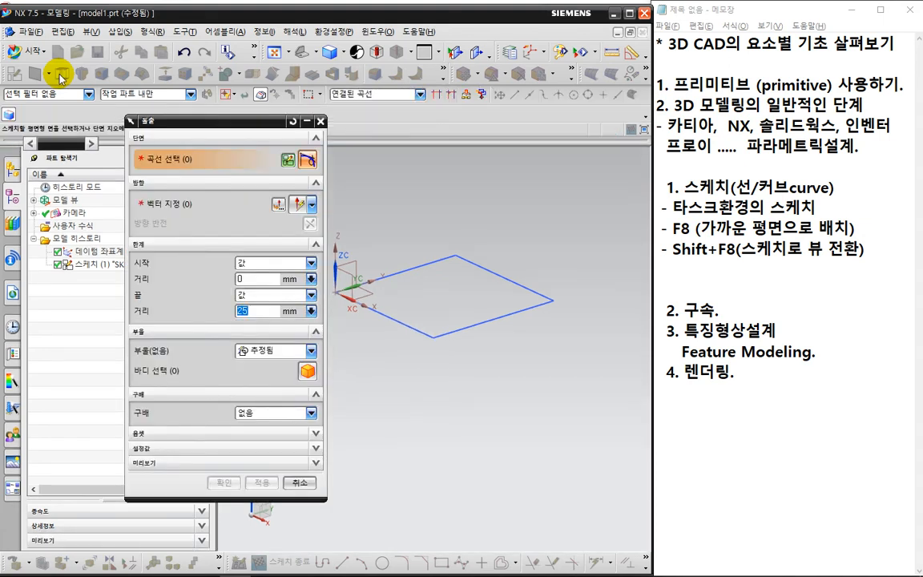
{"action": "left_click", "coordinate": [292, 123]}
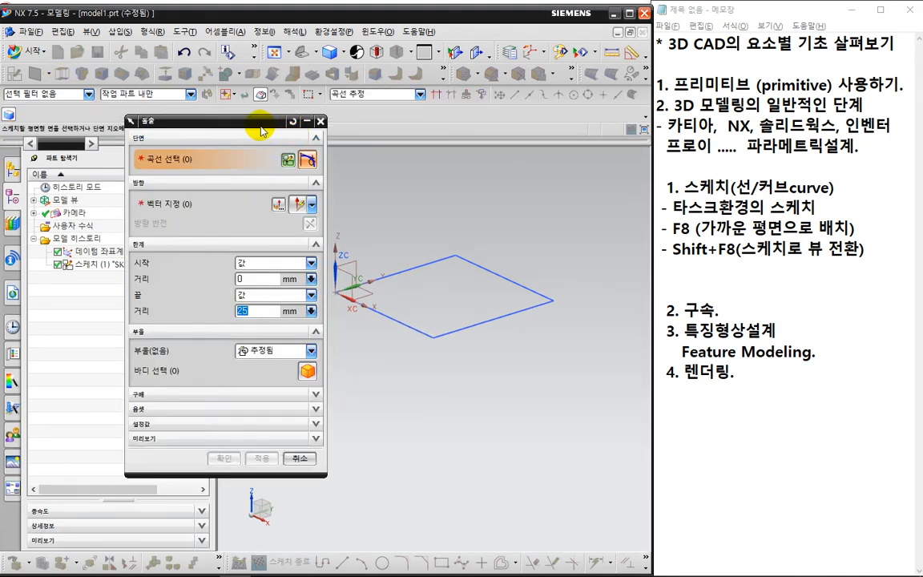
{"action": "left_click_drag", "start_coordinate": [260, 127], "coordinate": [236, 126]}
{"action": "key", "text": "ctrl+2"}
{"action": "mouse_move", "coordinate": [374, 118]}
{"action": "left_mouse_down"}
{"action": "mouse_move", "coordinate": [333, 105]}
{"action": "mouse_move", "coordinate": [379, 83]}
{"action": "mouse_move", "coordinate": [373, 116]}
{"action": "left_mouse_up"}
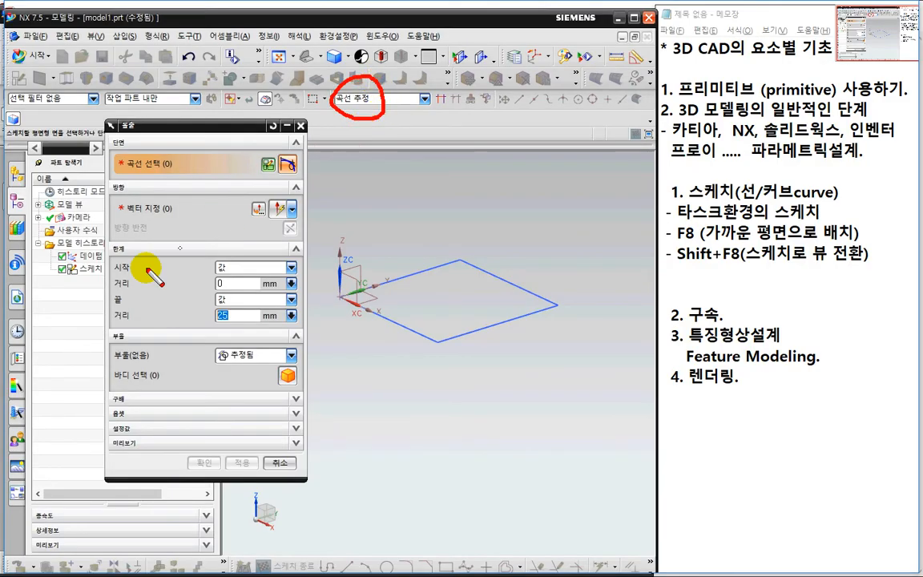
{"action": "mouse_move", "coordinate": [93, 278]}
{"action": "left_mouse_down"}
{"action": "mouse_move", "coordinate": [80, 255]}
{"action": "mouse_move", "coordinate": [108, 276]}
{"action": "left_mouse_up"}
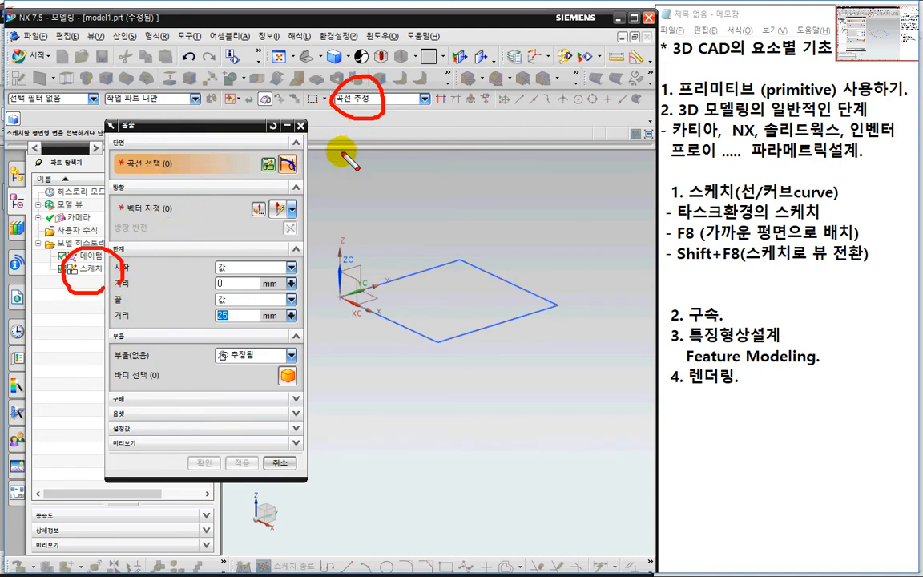
{"action": "key", "text": "Escape"}
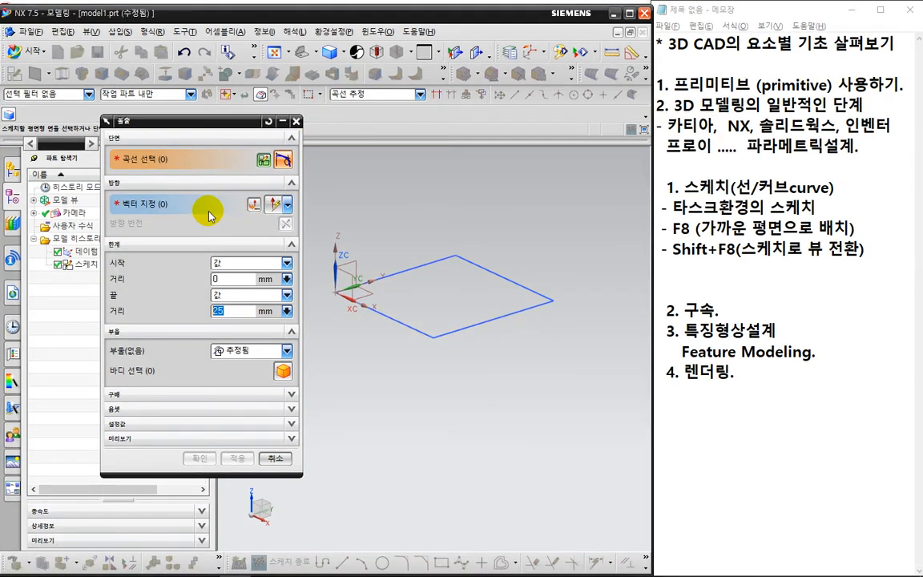
{"action": "key", "text": "ctrl+2"}
{"action": "mouse_move", "coordinate": [125, 166]}
{"action": "left_mouse_down"}
{"action": "mouse_move", "coordinate": [106, 153]}
{"action": "mouse_move", "coordinate": [122, 178]}
{"action": "mouse_move", "coordinate": [112, 210]}
{"action": "mouse_move", "coordinate": [136, 226]}
{"action": "left_mouse_up"}
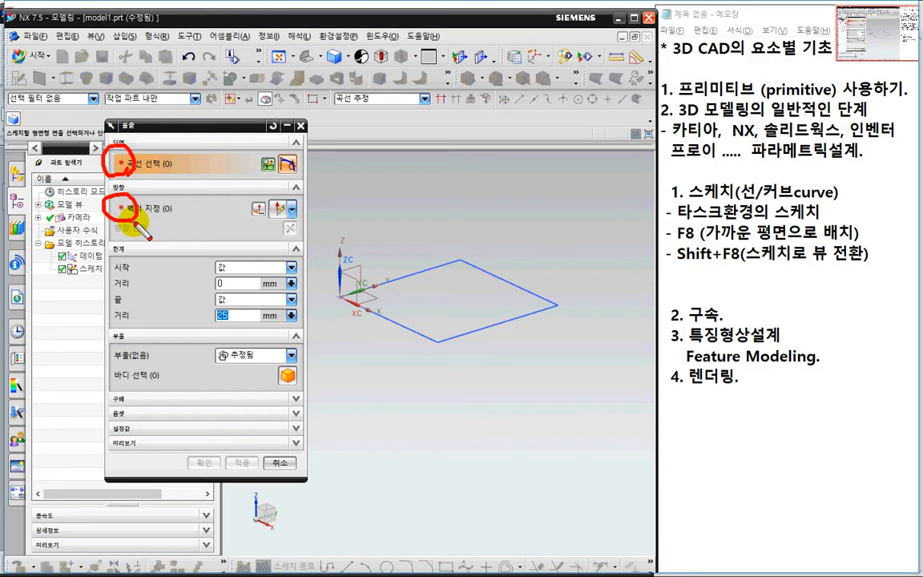
{"action": "mouse_move", "coordinate": [247, 305]}
{"action": "left_mouse_down"}
{"action": "mouse_move", "coordinate": [217, 327]}
{"action": "mouse_move", "coordinate": [247, 264]}
{"action": "mouse_move", "coordinate": [261, 327]}
{"action": "left_mouse_up"}
{"action": "key", "text": "Escape"}
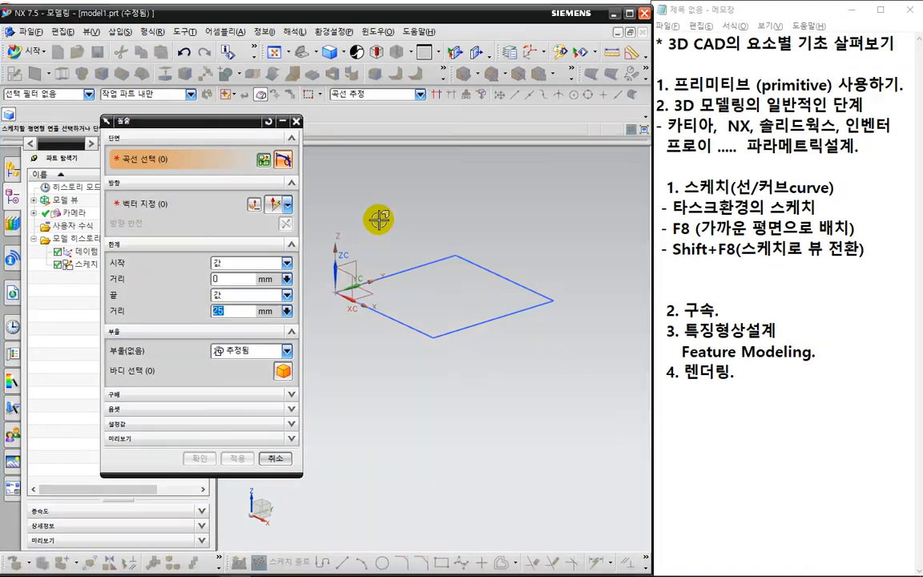
Extrude the rectangle sketch from 0 to 25 mm upward, flipping the direction and flipping it back before creating the solid.
{"action": "left_click", "coordinate": [401, 325]}
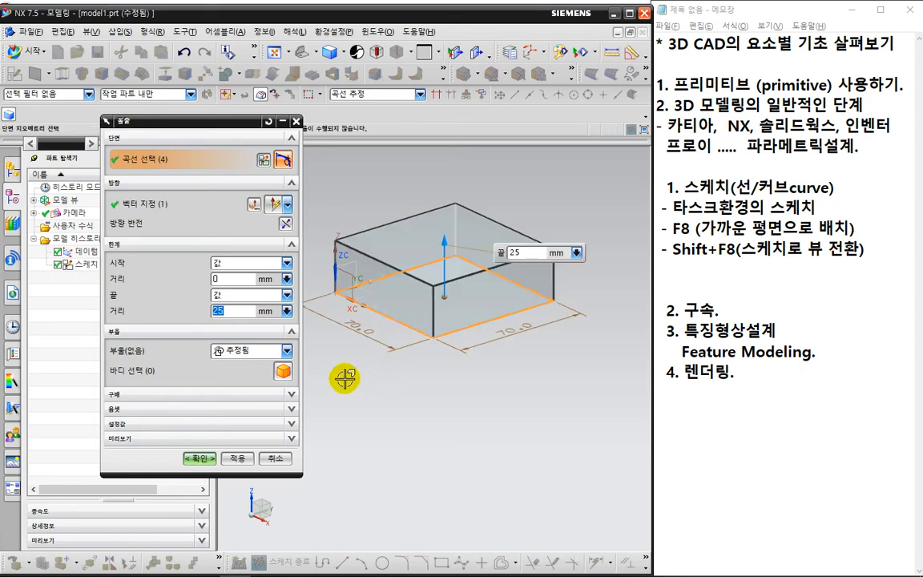
{"action": "key", "text": "ctrl+2"}
{"action": "mouse_move", "coordinate": [231, 293]}
{"action": "left_mouse_down"}
{"action": "mouse_move", "coordinate": [213, 302]}
{"action": "mouse_move", "coordinate": [229, 319]}
{"action": "mouse_move", "coordinate": [232, 295]}
{"action": "left_mouse_up"}
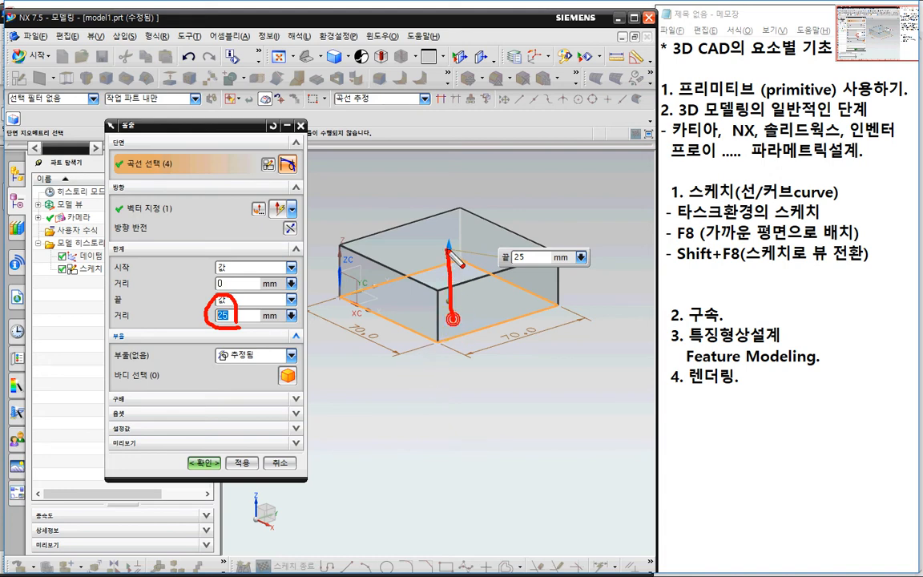
{"action": "left_click_drag", "start_coordinate": [448, 251], "coordinate": [461, 285]}
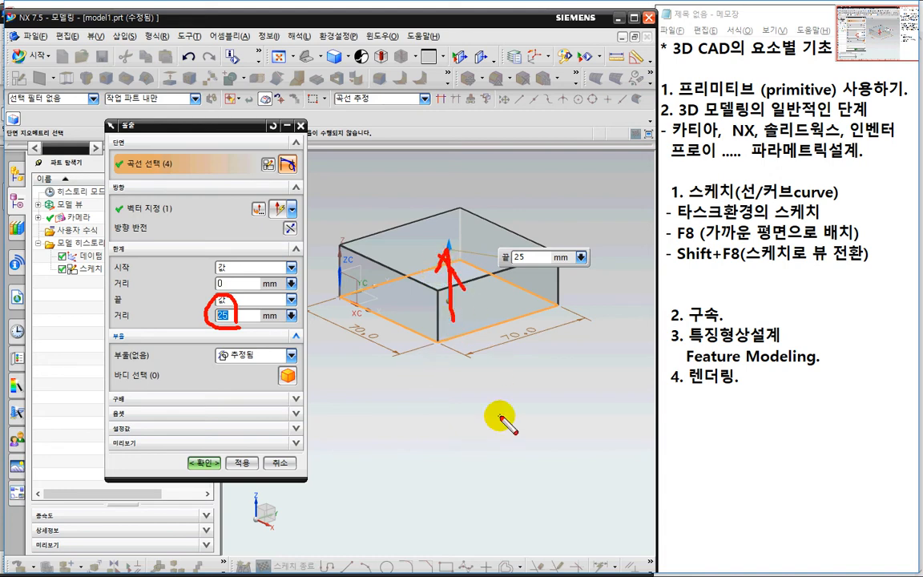
{"action": "left_click_drag", "start_coordinate": [133, 215], "coordinate": [185, 212]}
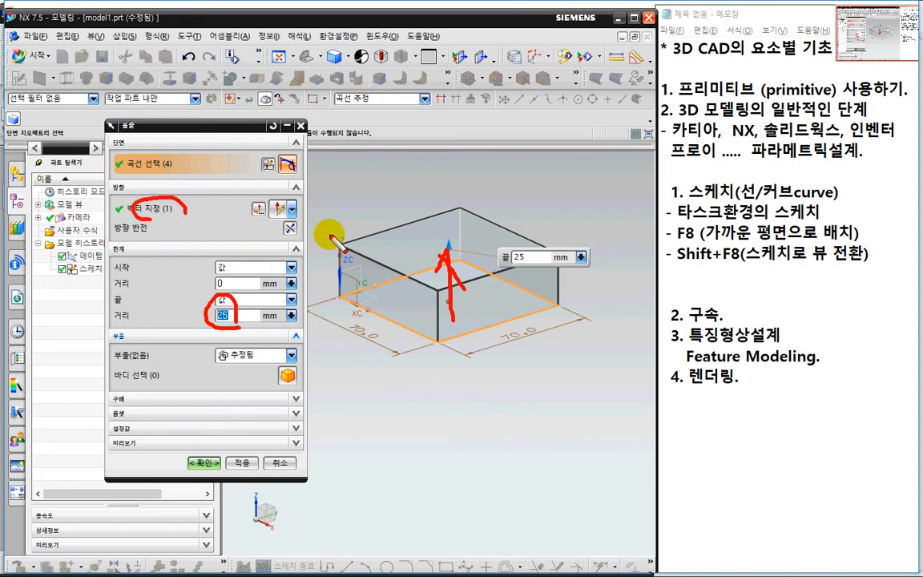
{"action": "mouse_move", "coordinate": [338, 225]}
{"action": "left_mouse_down"}
{"action": "mouse_move", "coordinate": [339, 185]}
{"action": "mouse_move", "coordinate": [351, 194]}
{"action": "left_mouse_up"}
{"action": "key", "text": "Escape"}
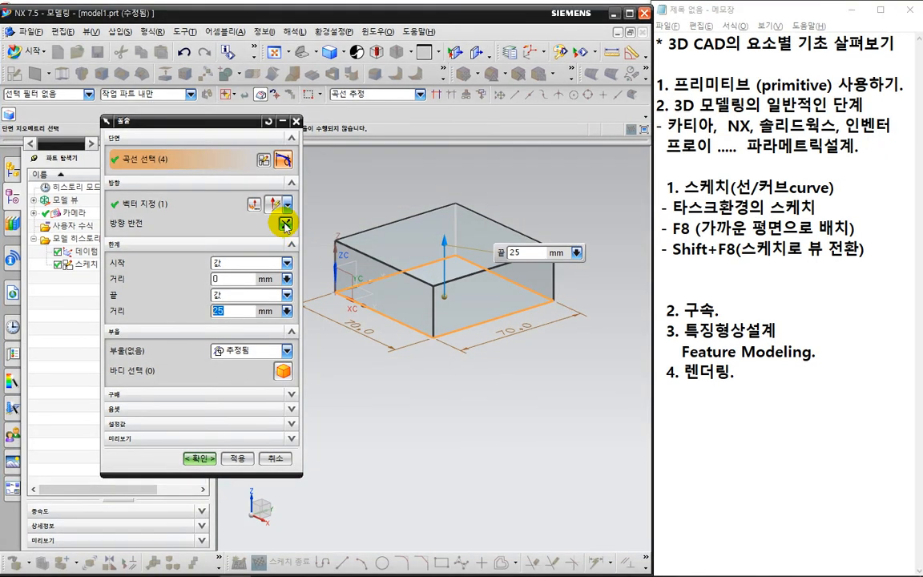
{"action": "left_click", "coordinate": [285, 224]}
{"action": "left_click", "coordinate": [285, 224]}
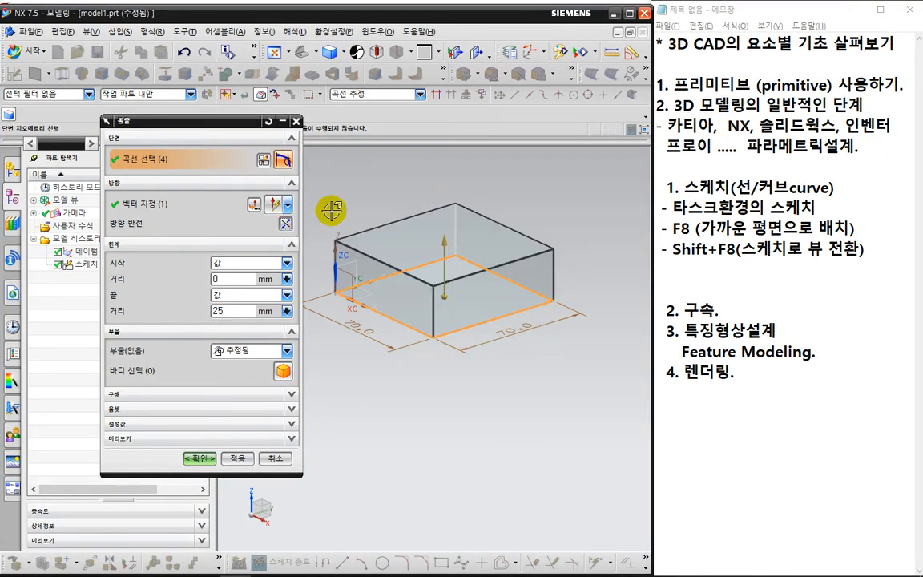
{"action": "left_click", "coordinate": [200, 461]}
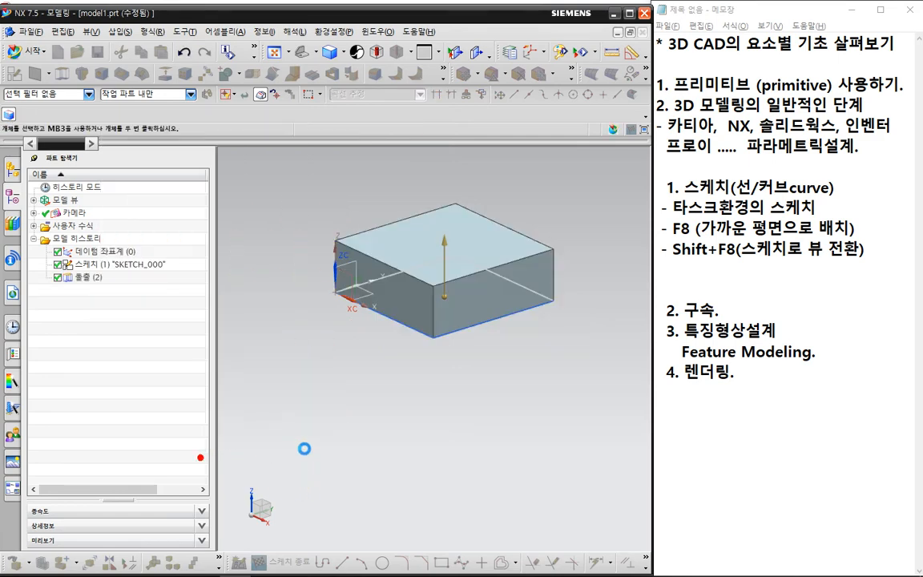
{"action": "middle_click_drag", "start_coordinate": [435, 384], "coordinate": [472, 430]}
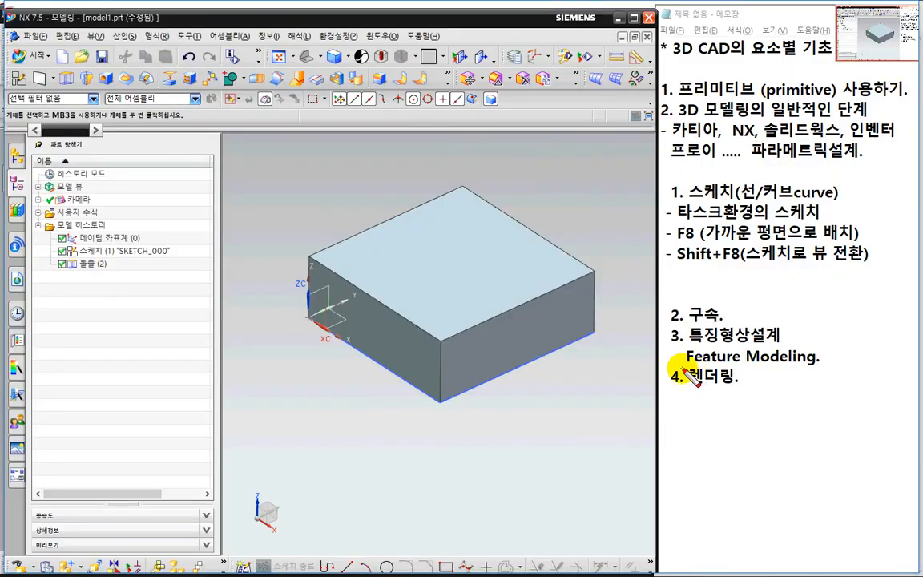
{"action": "left_click_drag", "start_coordinate": [682, 360], "coordinate": [817, 360]}
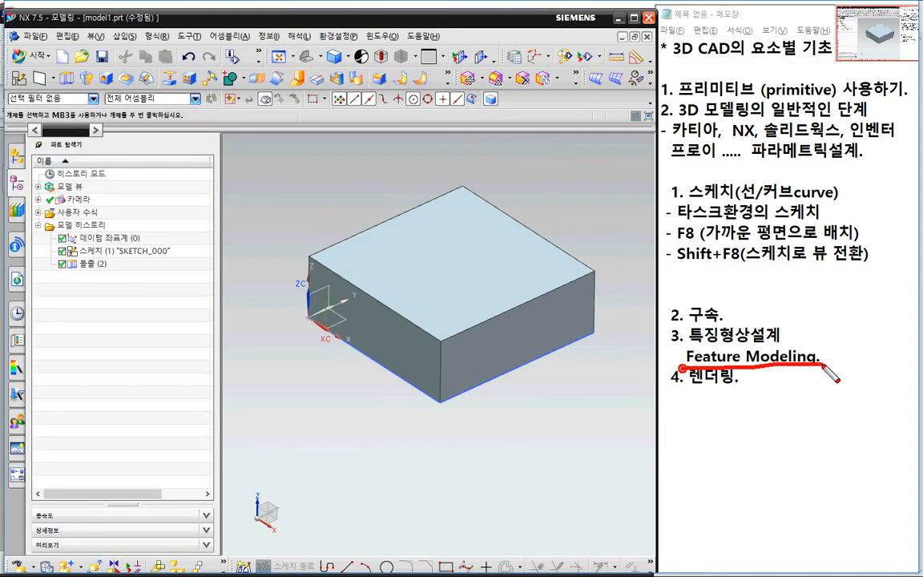
{"action": "left_click_drag", "start_coordinate": [681, 343], "coordinate": [753, 342]}
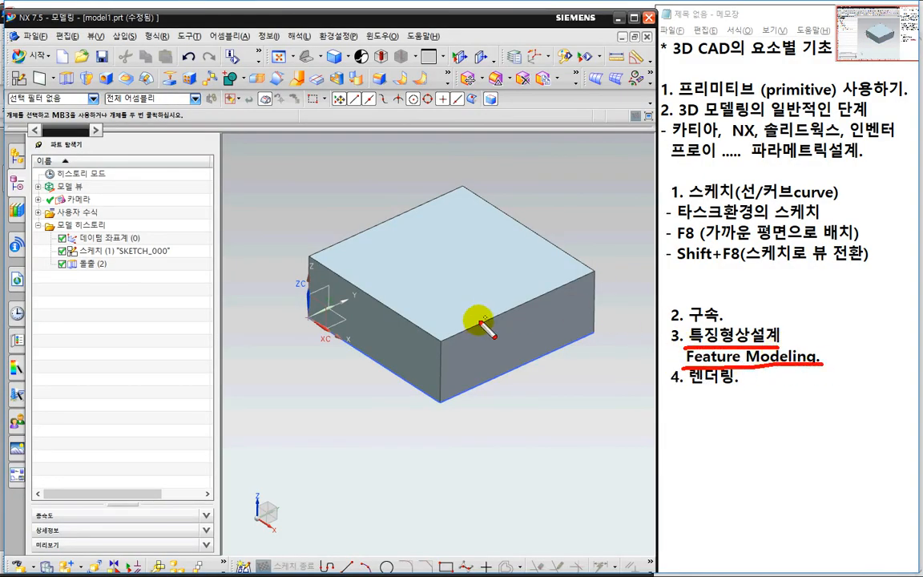
{"action": "mouse_move", "coordinate": [437, 385]}
{"action": "left_mouse_down"}
{"action": "mouse_move", "coordinate": [426, 255]}
{"action": "mouse_move", "coordinate": [438, 254]}
{"action": "left_mouse_up"}
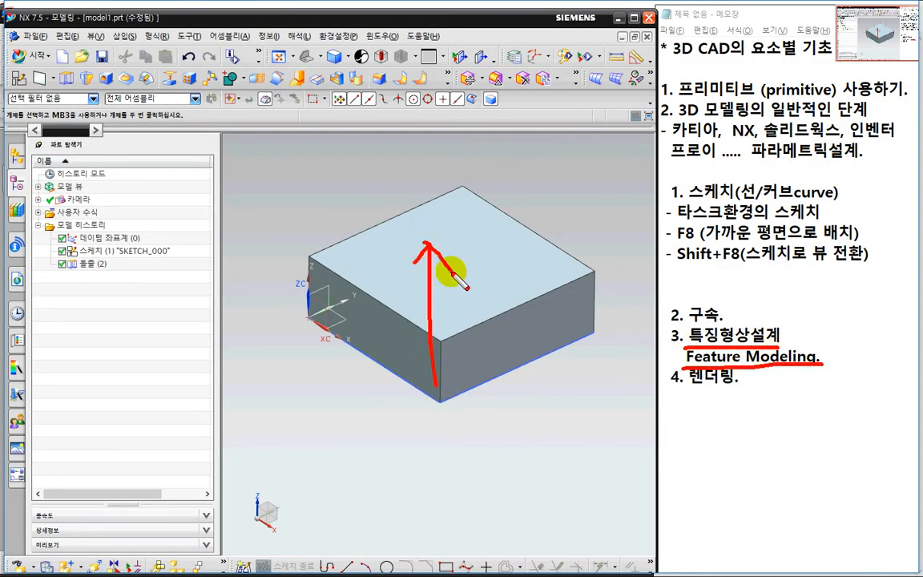
{"action": "key", "text": "Escape"}
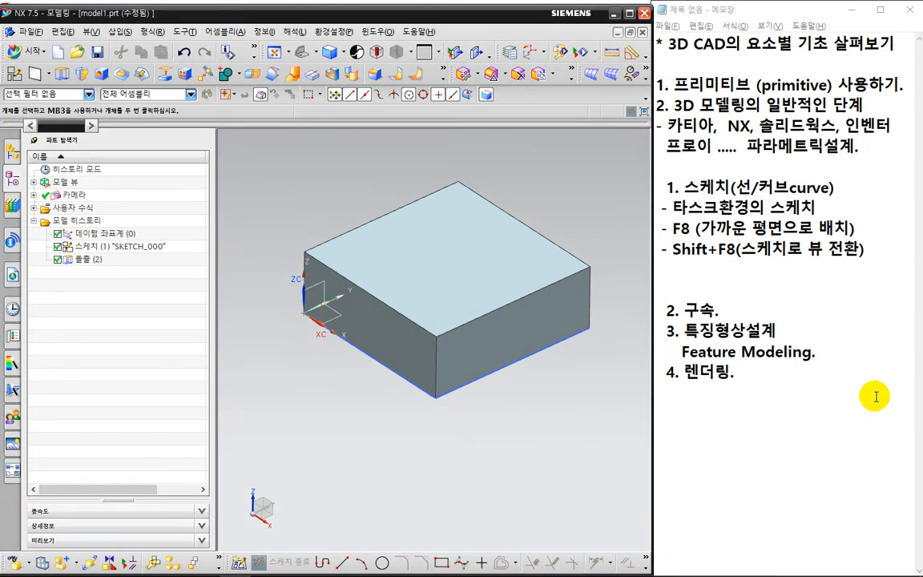
In the Notepad notes, add the lines "모서리블랜드" and "모따기" below "Feature Modeling.".
{"action": "left_click", "coordinate": [821, 351]}
{"action": "key", "text": "Return"}
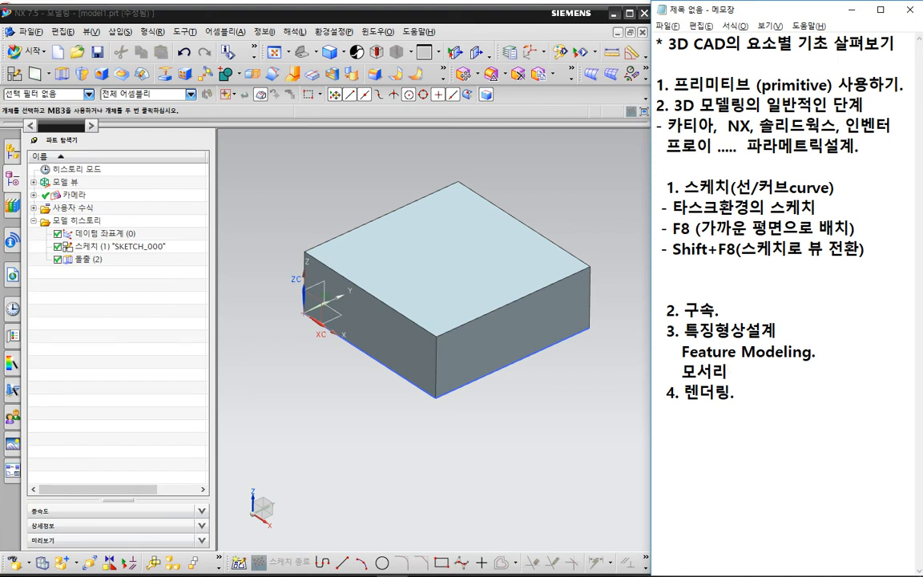
{"action": "type", "text": "모서리블랜드"}
{"action": "key", "text": "Return"}
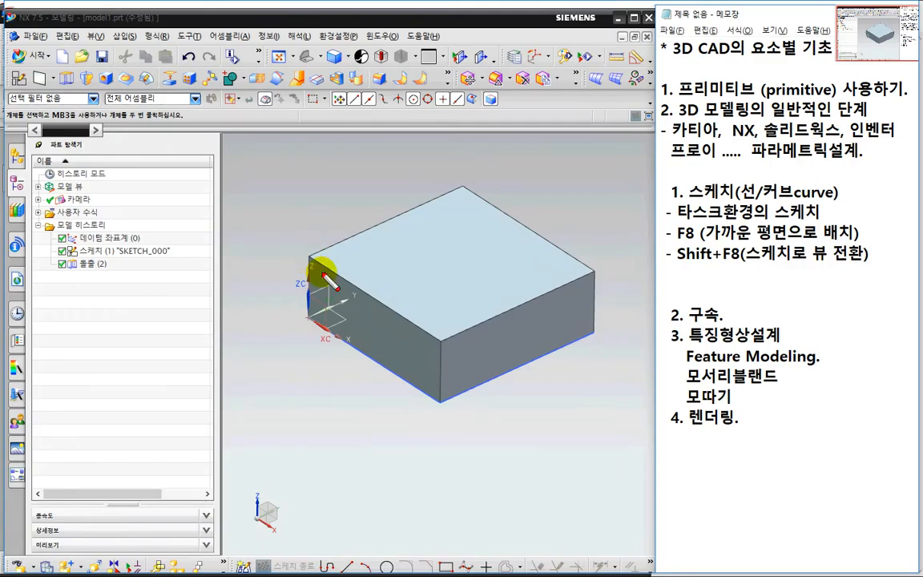
{"action": "left_click_drag", "start_coordinate": [592, 264], "coordinate": [601, 344]}
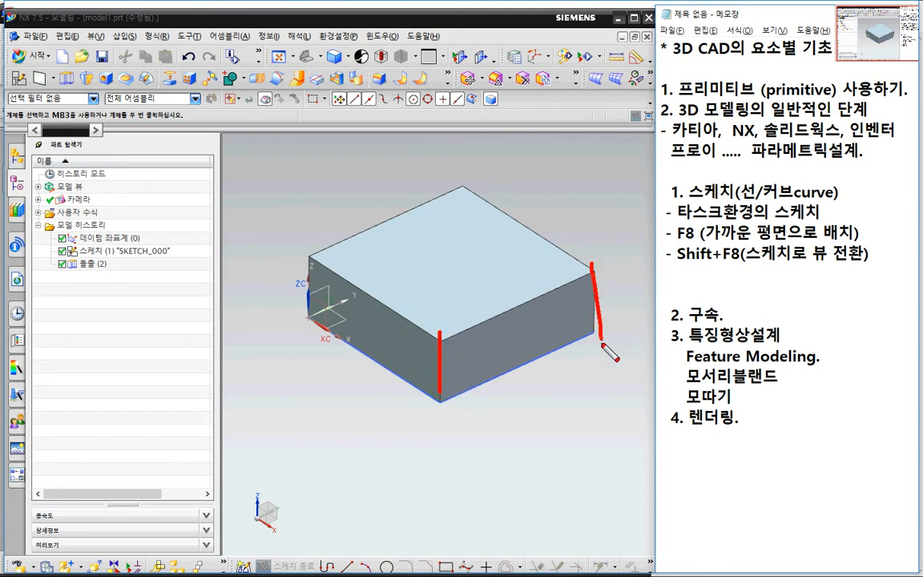
{"action": "left_click_drag", "start_coordinate": [313, 256], "coordinate": [311, 322]}
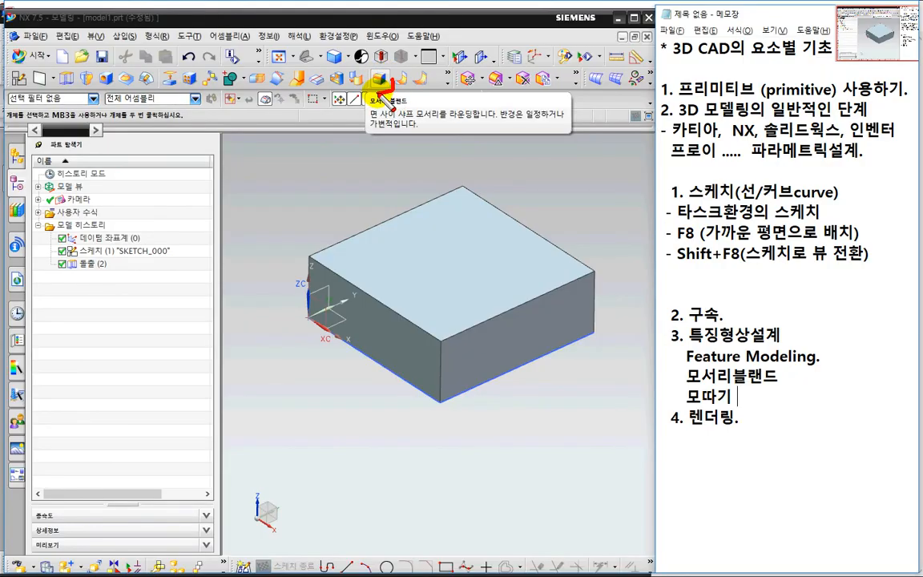
{"action": "mouse_move", "coordinate": [378, 94]}
{"action": "left_mouse_down"}
{"action": "mouse_move", "coordinate": [369, 67]}
{"action": "mouse_move", "coordinate": [387, 71]}
{"action": "mouse_move", "coordinate": [391, 86]}
{"action": "left_mouse_up"}
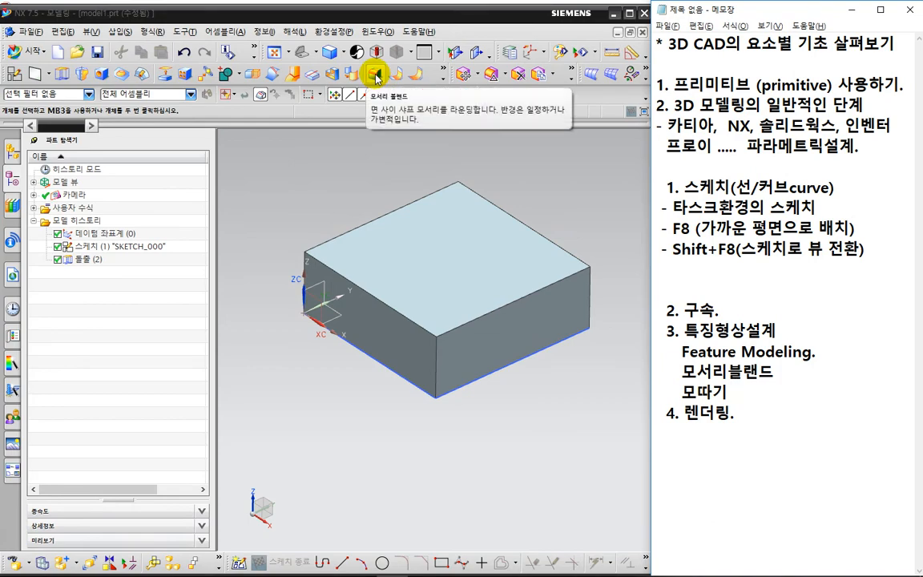
{"action": "key", "text": "ctrl+2"}
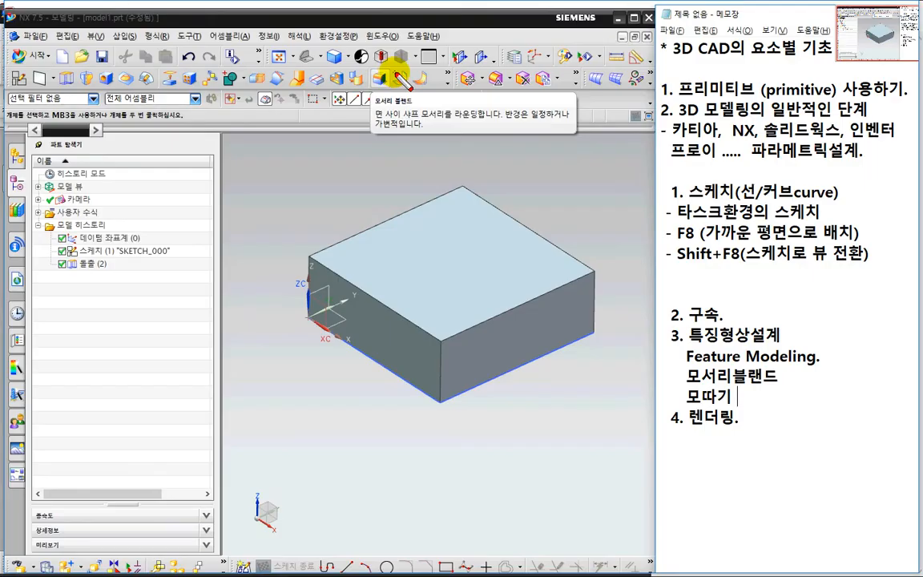
{"action": "mouse_move", "coordinate": [393, 75]}
{"action": "left_mouse_down"}
{"action": "mouse_move", "coordinate": [383, 94]}
{"action": "mouse_move", "coordinate": [373, 66]}
{"action": "mouse_move", "coordinate": [391, 73]}
{"action": "left_mouse_up"}
{"action": "left_click_drag", "start_coordinate": [411, 145], "coordinate": [410, 160]}
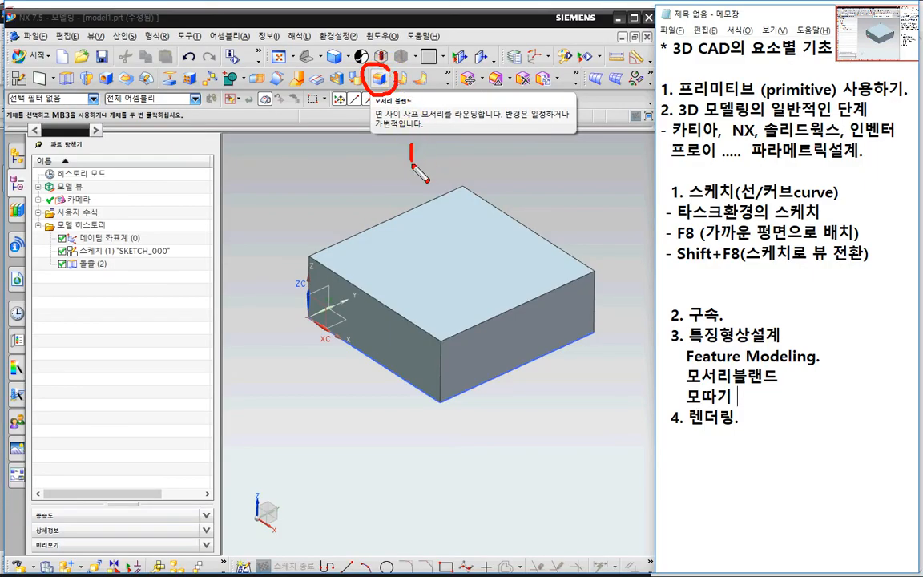
{"action": "key", "text": "Escape"}
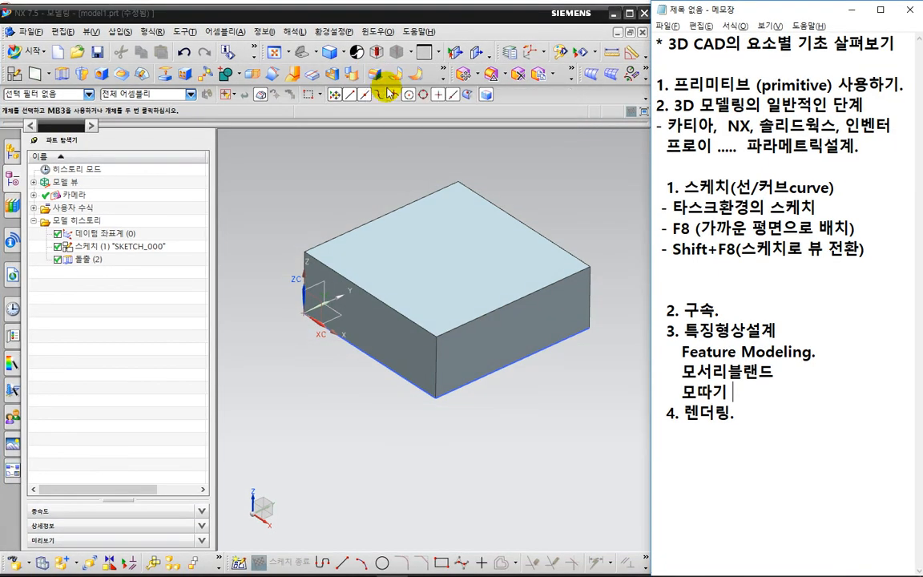
Start the Edge Blend command and reset its settings to the defaults.
{"action": "left_click", "coordinate": [374, 74]}
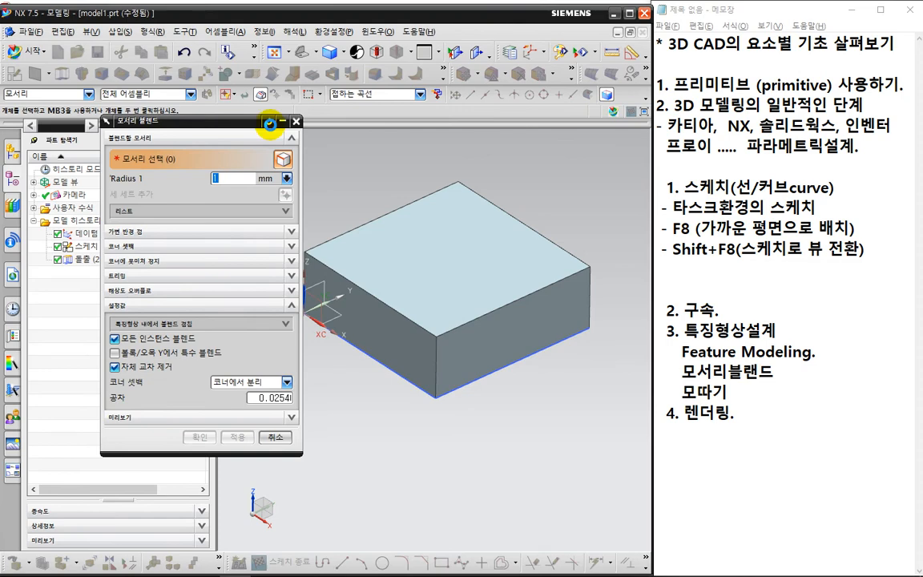
{"action": "left_click", "coordinate": [269, 123]}
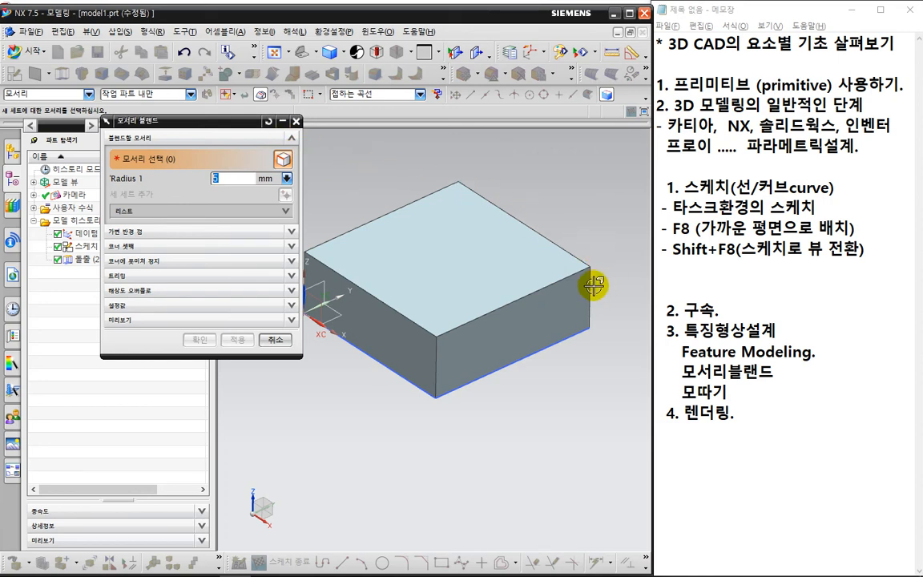
{"action": "left_click", "coordinate": [604, 257]}
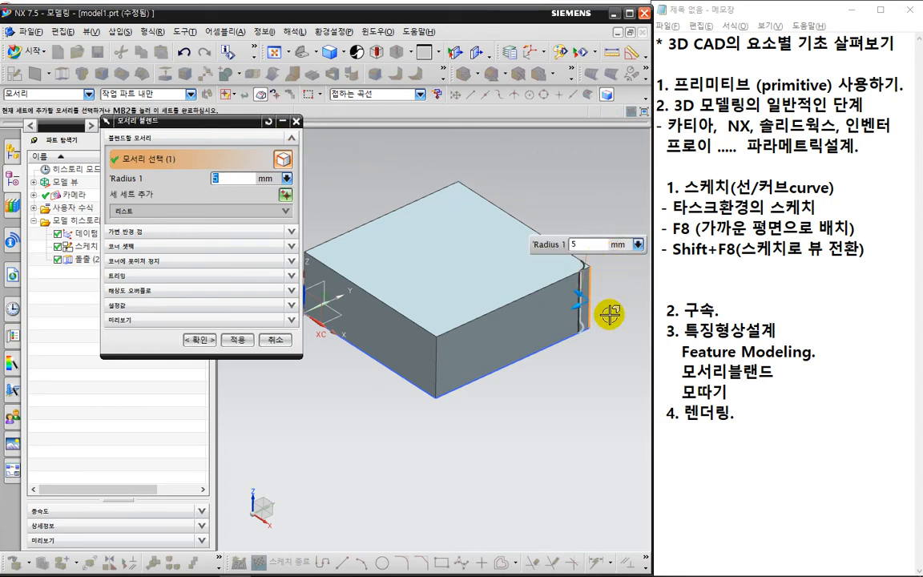
{"action": "key", "text": "ctrl+2"}
{"action": "mouse_move", "coordinate": [619, 335]}
{"action": "left_mouse_down"}
{"action": "mouse_move", "coordinate": [564, 338]}
{"action": "mouse_move", "coordinate": [587, 243]}
{"action": "mouse_move", "coordinate": [645, 335]}
{"action": "mouse_move", "coordinate": [635, 354]}
{"action": "left_mouse_up"}
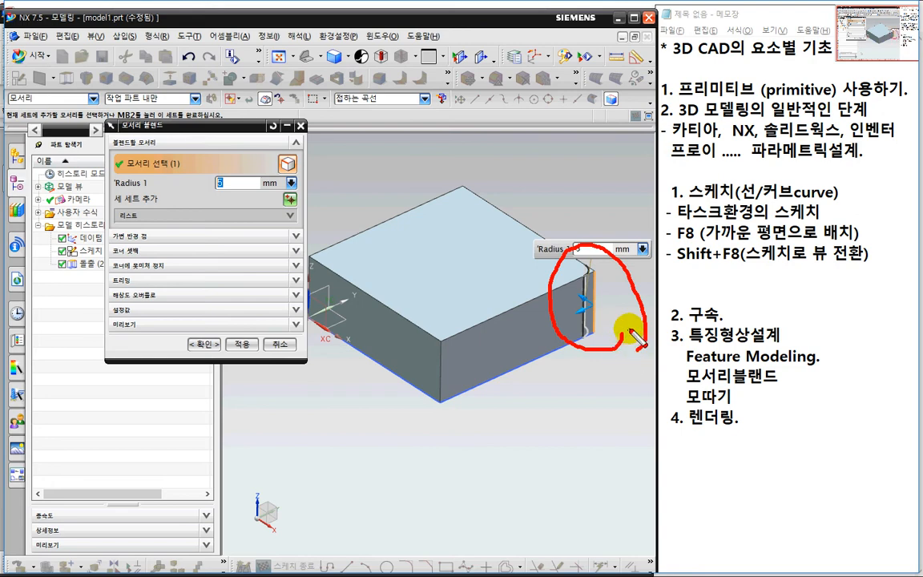
{"action": "key", "text": "Escape"}
{"action": "left_click", "coordinate": [605, 303], "text": "shift"}
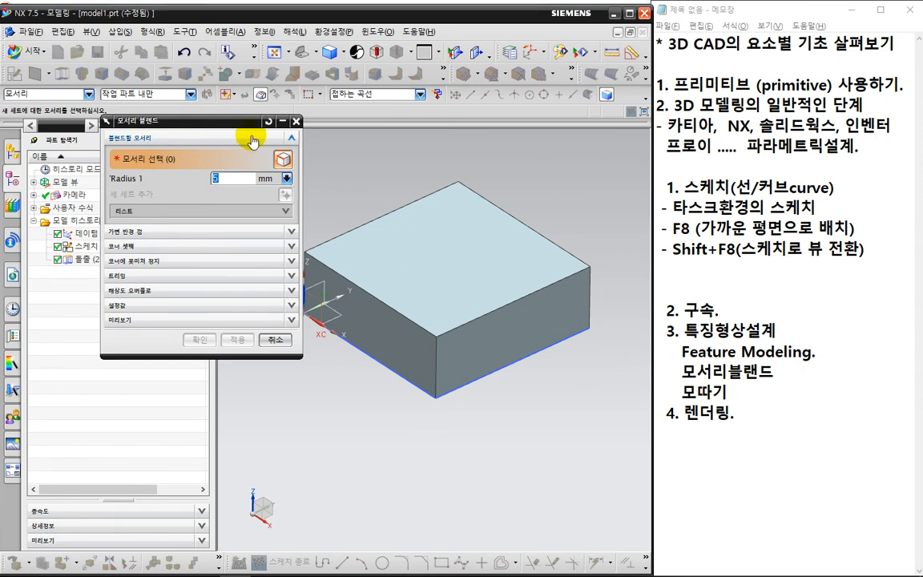
Maximize the modeling window and select the block's three visible vertical edges for the edge blend with a 5 mm radius.
{"action": "left_click_drag", "start_coordinate": [220, 121], "coordinate": [176, 156]}
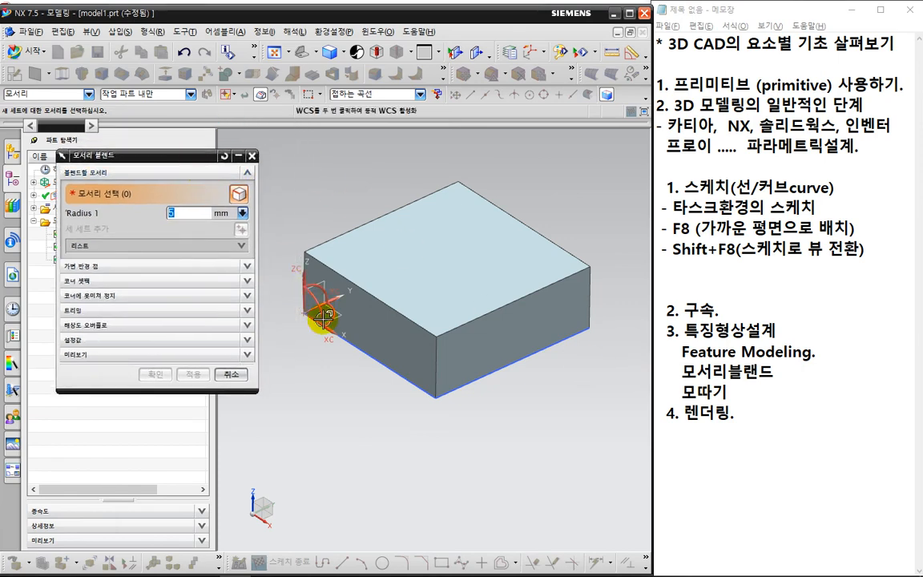
{"action": "left_click", "coordinate": [629, 14]}
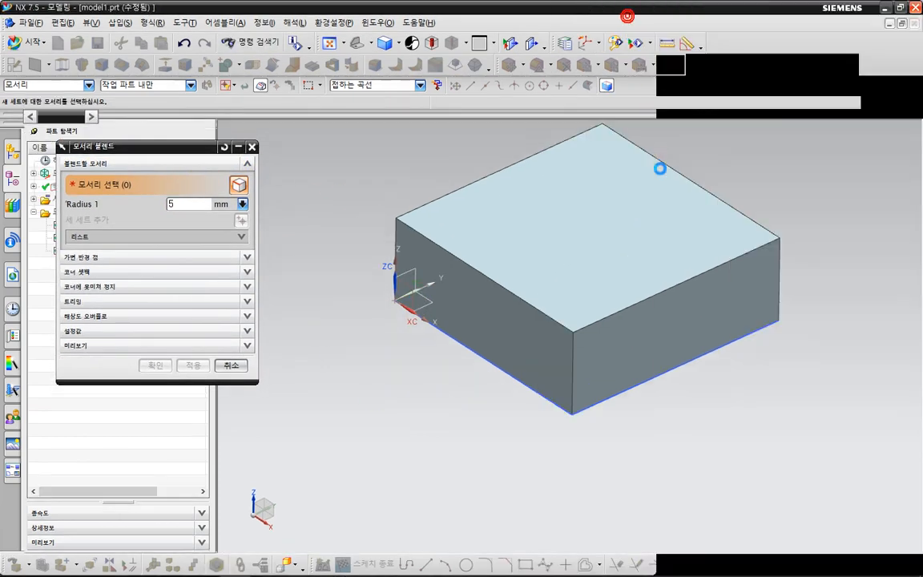
{"action": "middle_click_drag", "start_coordinate": [725, 200], "coordinate": [786, 314]}
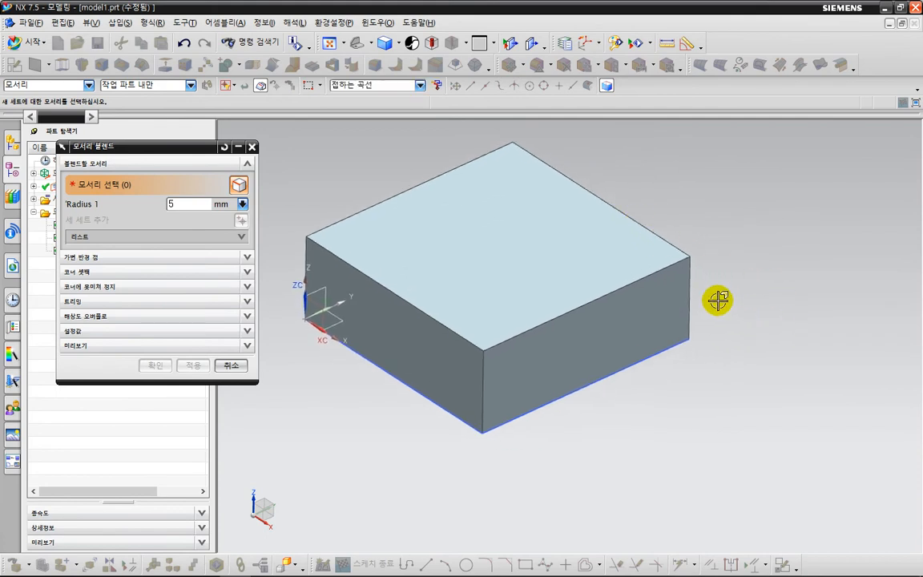
{"action": "left_click", "coordinate": [694, 291]}
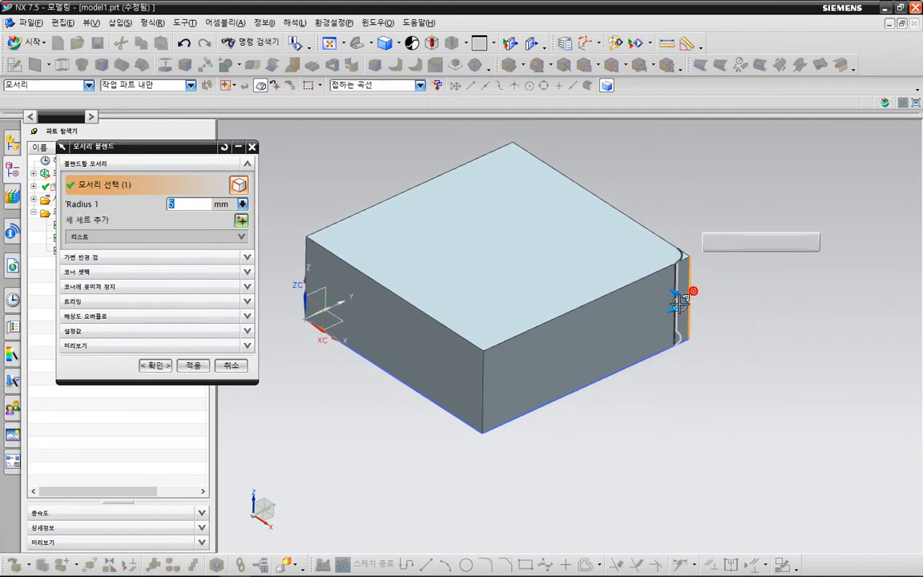
{"action": "left_click", "coordinate": [478, 390]}
{"action": "left_click", "coordinate": [305, 250]}
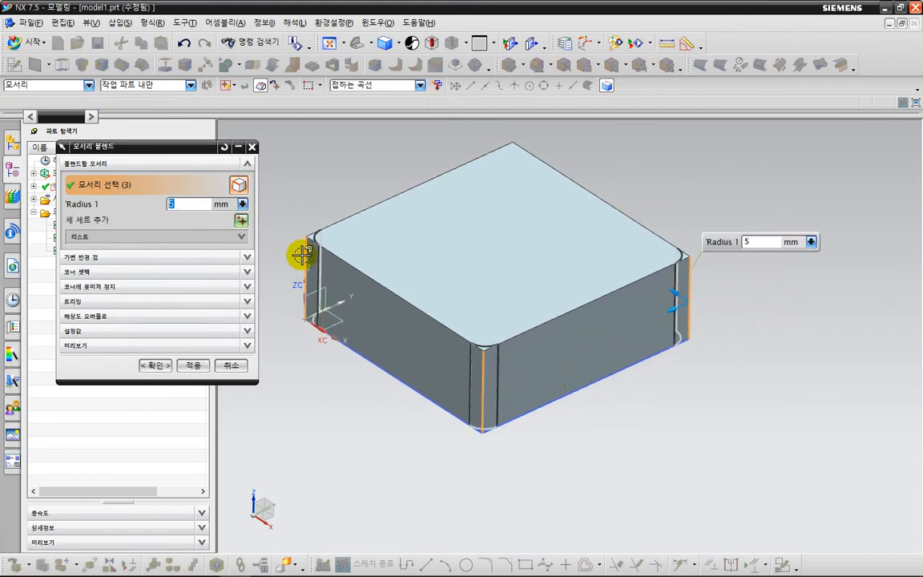
{"action": "key", "text": "ctrl+2"}
{"action": "mouse_move", "coordinate": [529, 239]}
{"action": "left_mouse_down"}
{"action": "mouse_move", "coordinate": [520, 181]}
{"action": "mouse_move", "coordinate": [540, 199]}
{"action": "left_mouse_up"}
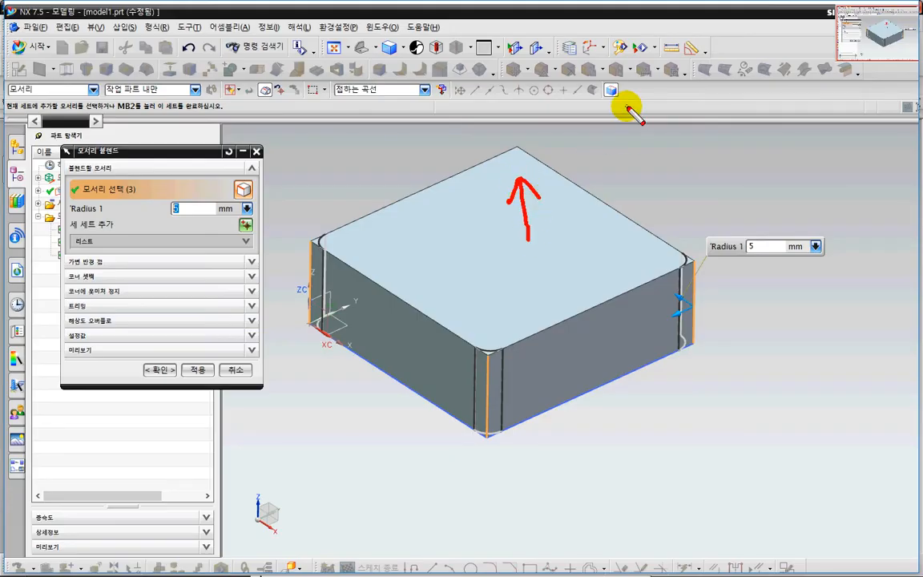
{"action": "left_click_drag", "start_coordinate": [609, 107], "coordinate": [628, 106]}
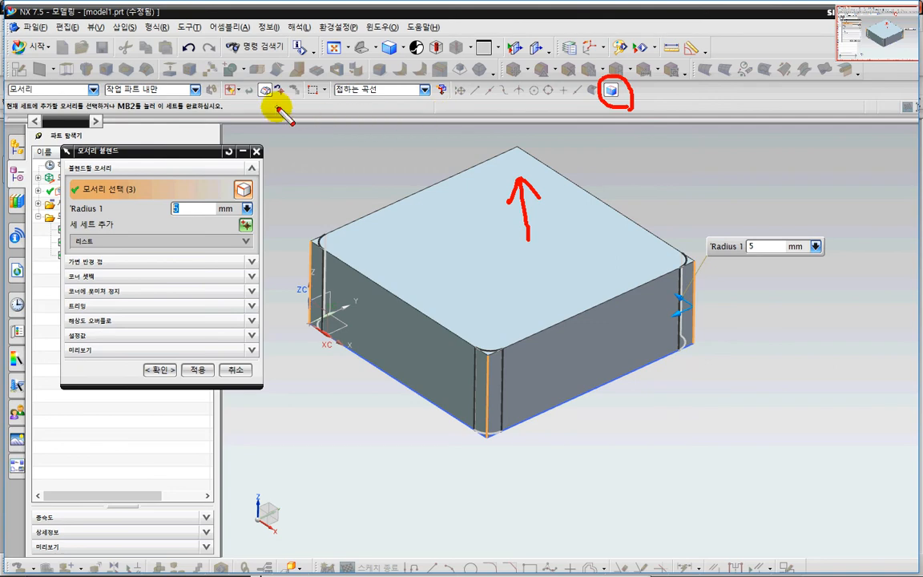
{"action": "left_click_drag", "start_coordinate": [267, 104], "coordinate": [276, 104]}
{"action": "key", "text": "Escape"}
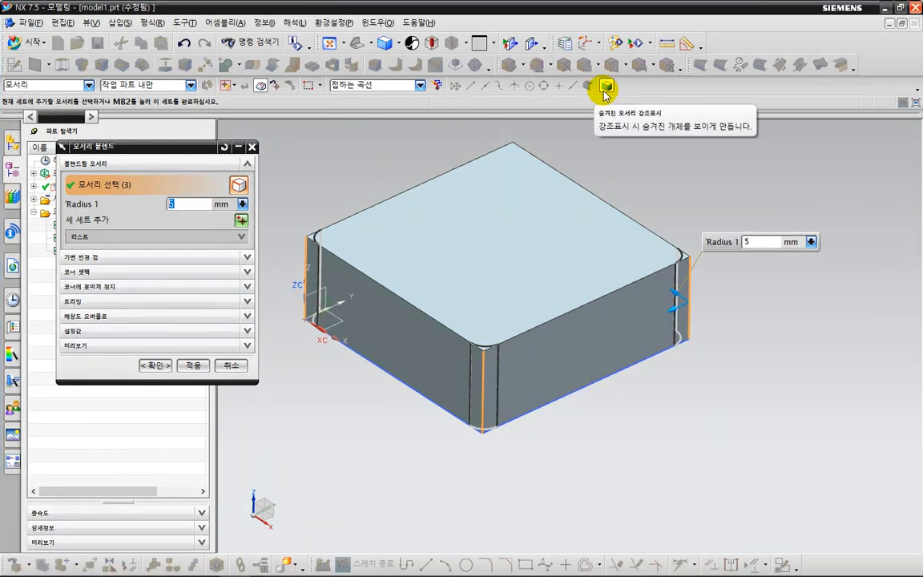
Allow selection of hidden wireframe so that the block's hidden rear vertical edge can be picked for the blend.
{"action": "left_click", "coordinate": [263, 86]}
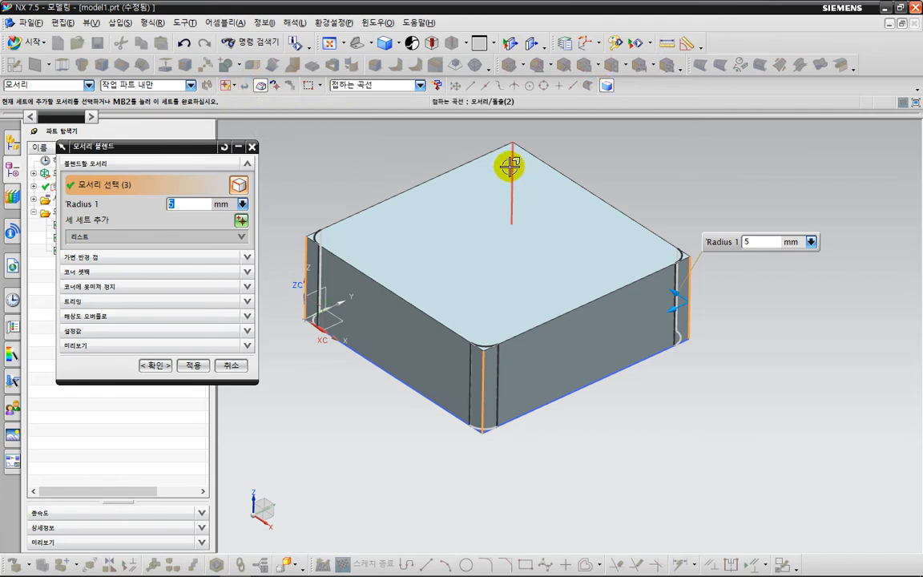
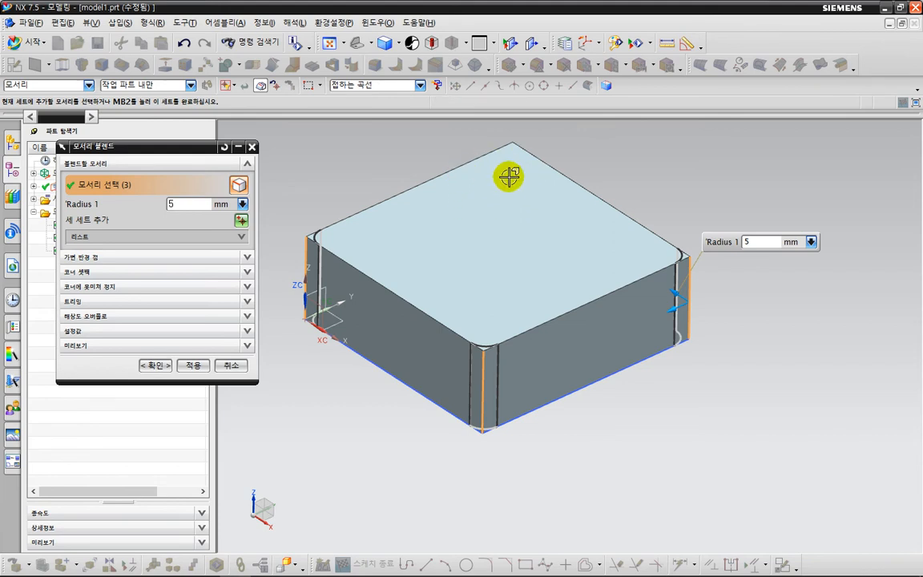
Add the block's hidden rear vertical edge to the selection and apply the 5 mm edge blend to all four vertical edges.
{"action": "left_click", "coordinate": [611, 89]}
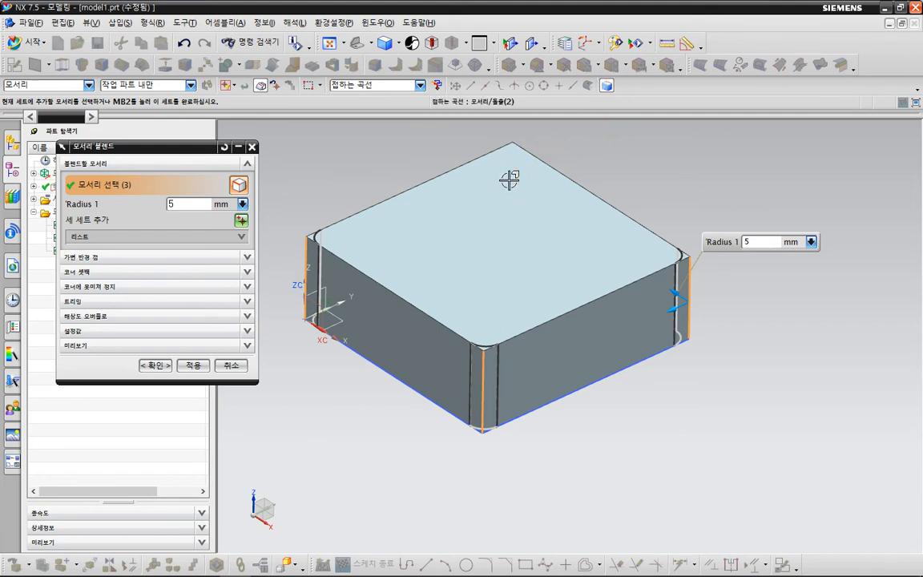
{"action": "left_click", "coordinate": [525, 230]}
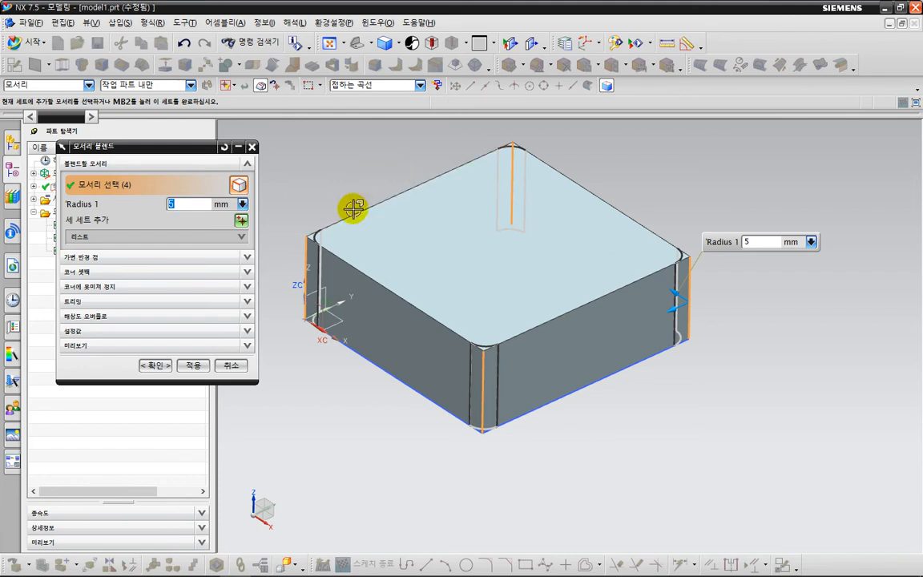
{"action": "left_click", "coordinate": [156, 365]}
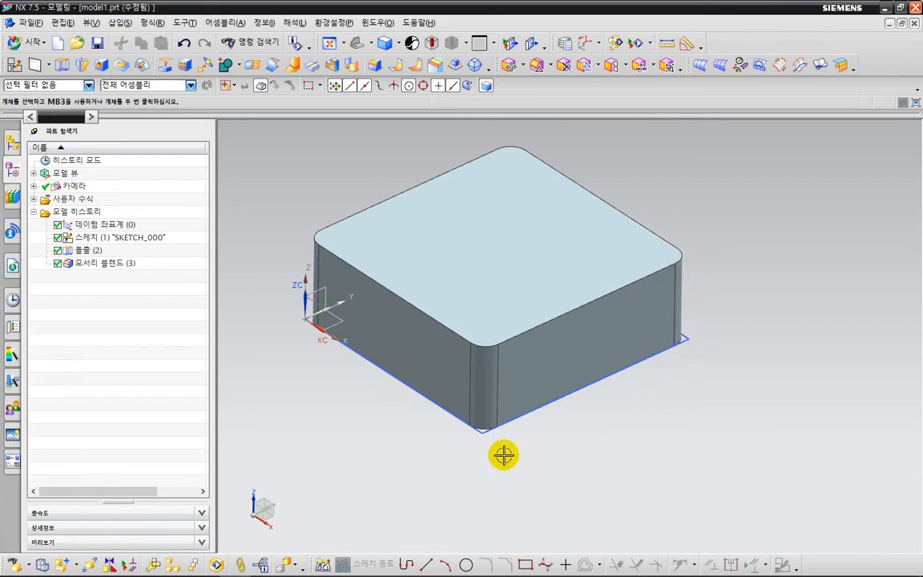
{"action": "left_click", "coordinate": [479, 431]}
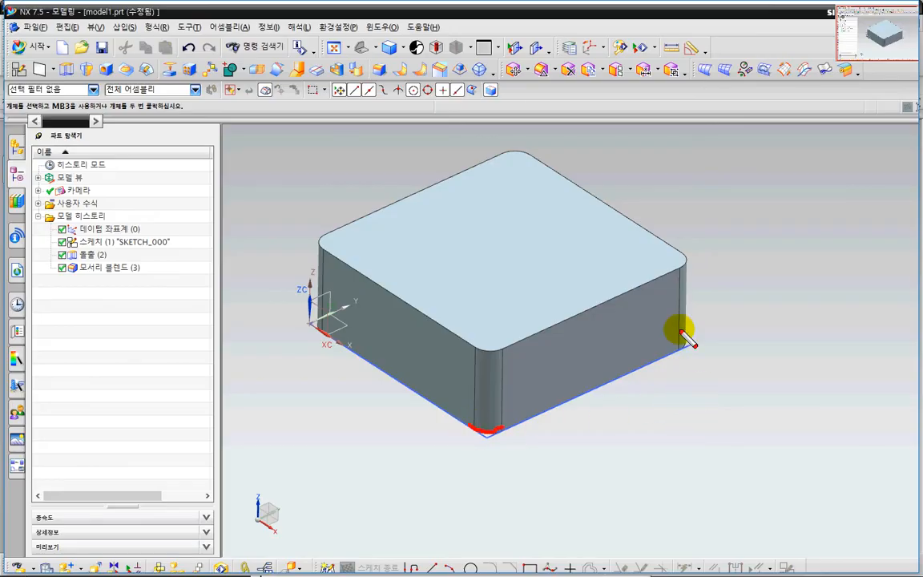
{"action": "left_click", "coordinate": [321, 327]}
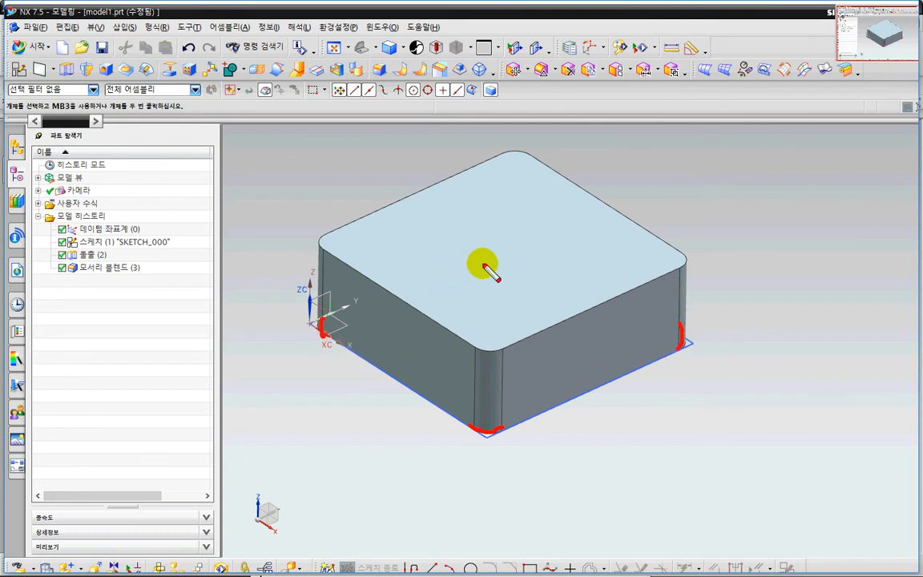
{"action": "left_click", "coordinate": [506, 209]}
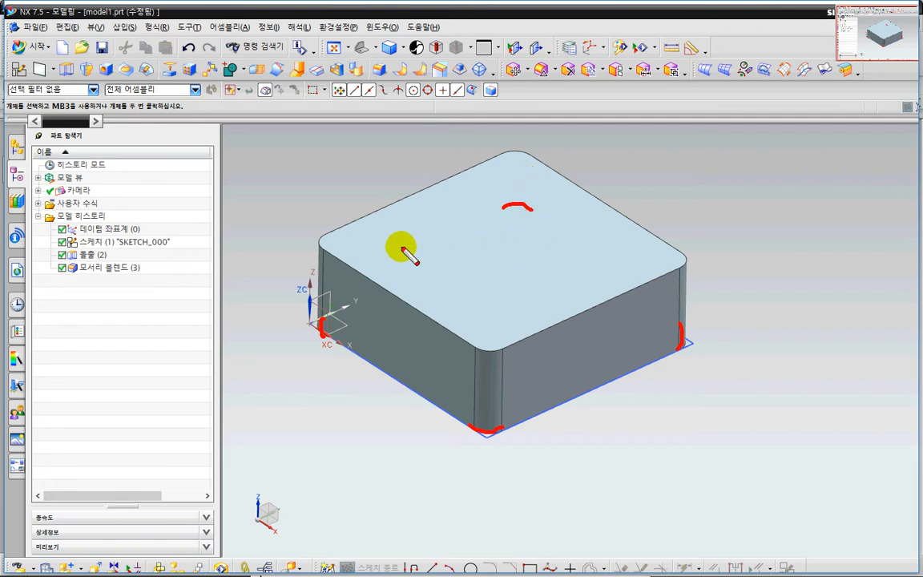
{"action": "key", "text": "Escape"}
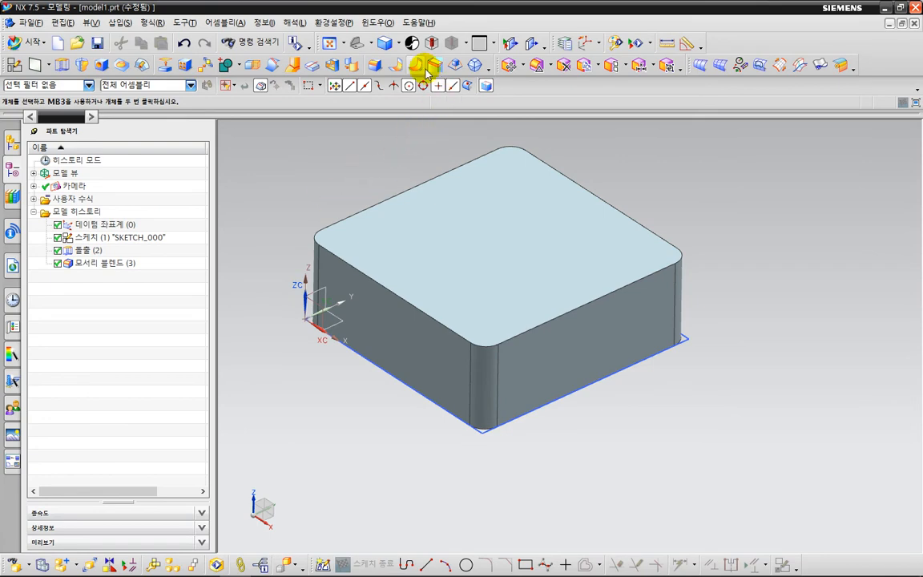
{"action": "key", "text": "ctrl+2"}
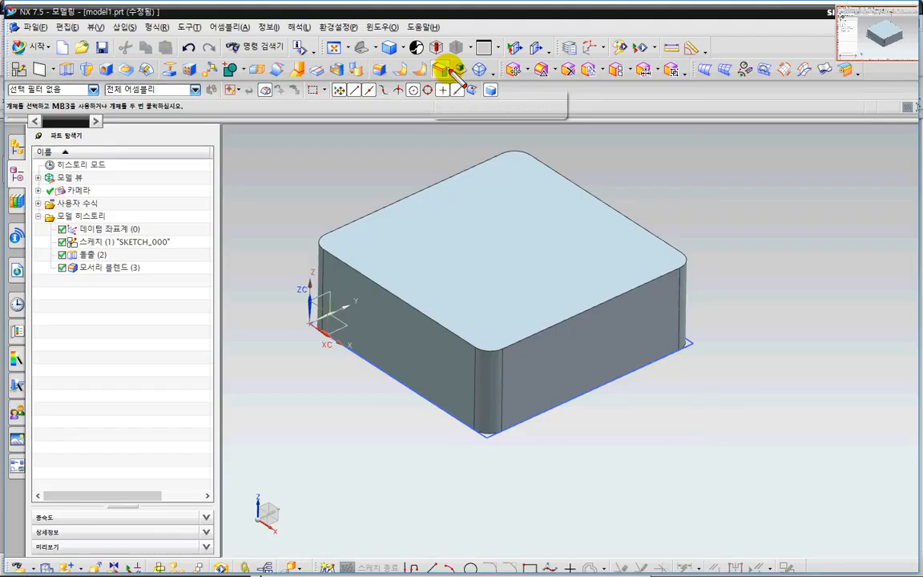
{"action": "mouse_move", "coordinate": [450, 70]}
{"action": "left_mouse_down"}
{"action": "mouse_move", "coordinate": [449, 83]}
{"action": "mouse_move", "coordinate": [425, 66]}
{"action": "mouse_move", "coordinate": [446, 70]}
{"action": "left_mouse_up"}
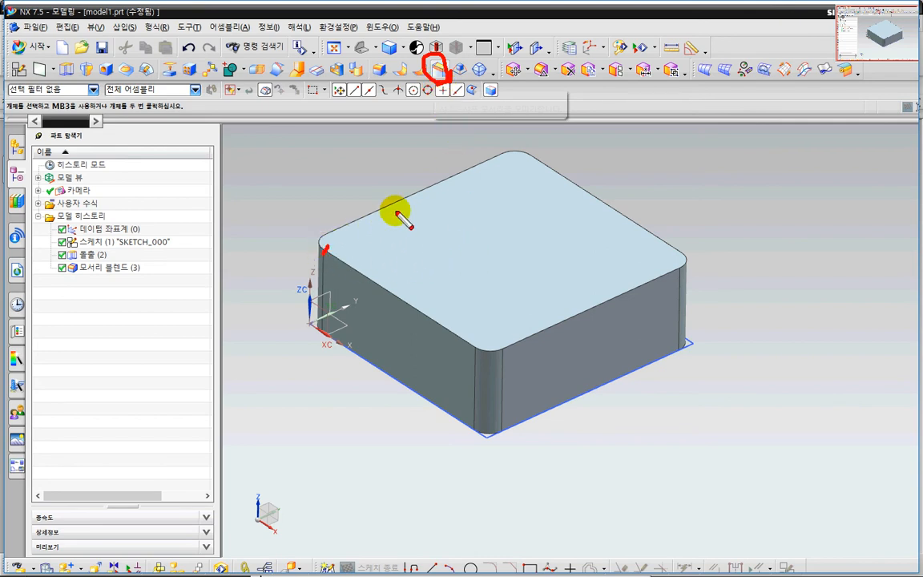
{"action": "key", "text": "Escape"}
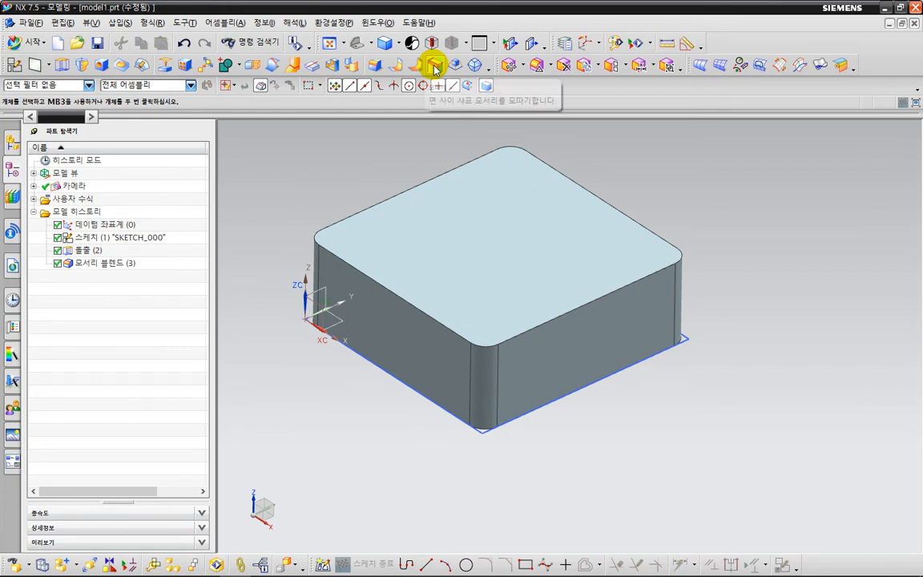
Start the Chamfer command, reset its settings, and set a symmetric cross section with a 1 mm distance.
{"action": "left_click", "coordinate": [434, 68]}
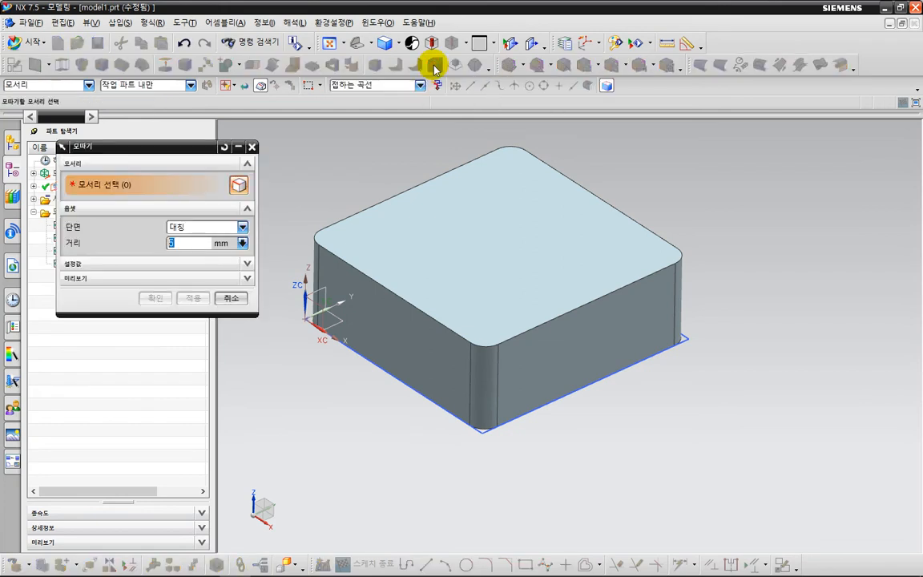
{"action": "left_click", "coordinate": [224, 150]}
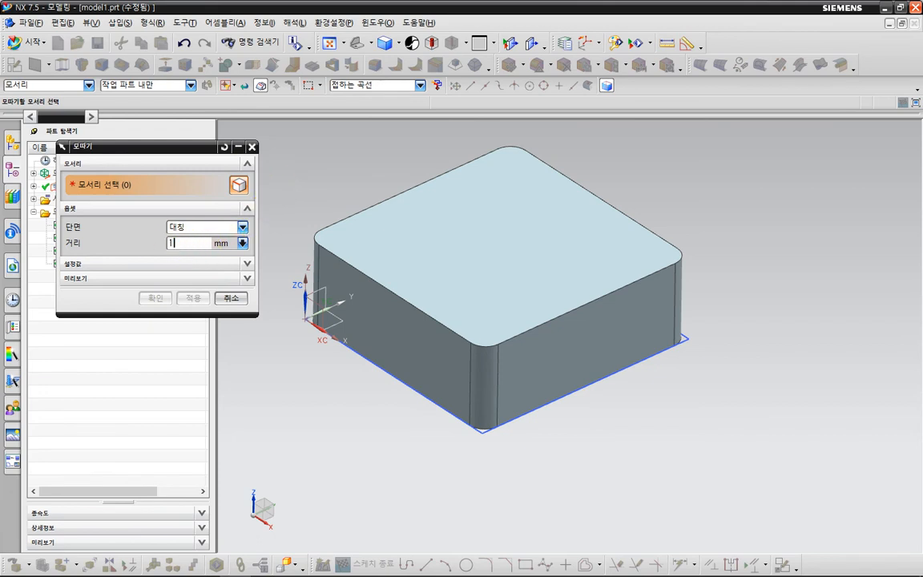
{"action": "left_click", "coordinate": [142, 242]}
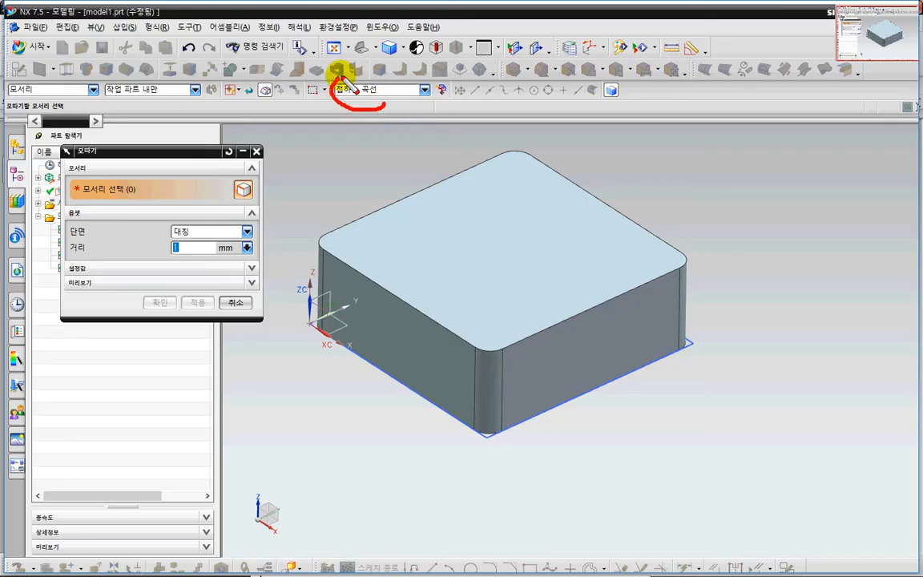
{"action": "mouse_move", "coordinate": [341, 77]}
{"action": "left_mouse_down"}
{"action": "mouse_move", "coordinate": [376, 84]}
{"action": "mouse_move", "coordinate": [342, 109]}
{"action": "mouse_move", "coordinate": [359, 69]}
{"action": "mouse_move", "coordinate": [374, 100]}
{"action": "mouse_move", "coordinate": [340, 72]}
{"action": "mouse_move", "coordinate": [382, 100]}
{"action": "left_mouse_up"}
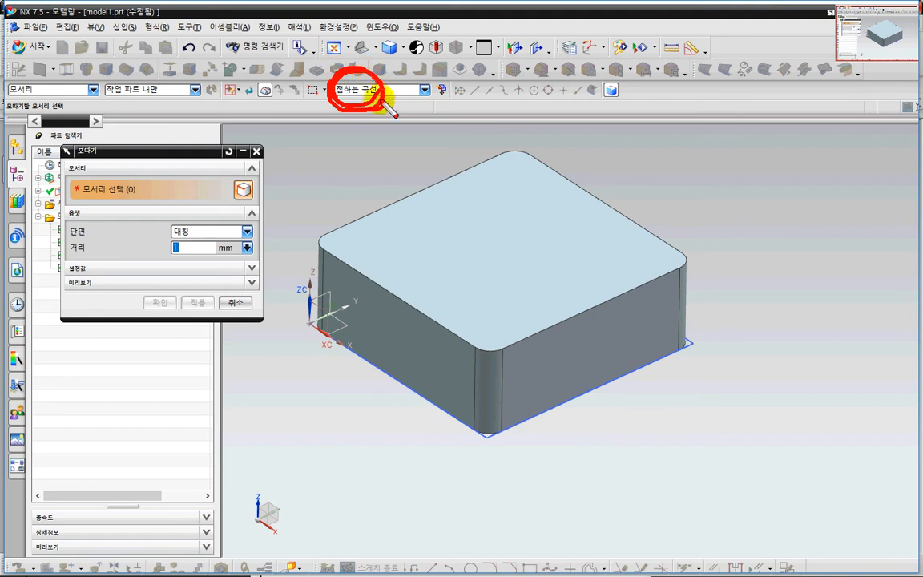
{"action": "left_click_drag", "start_coordinate": [678, 249], "coordinate": [675, 268]}
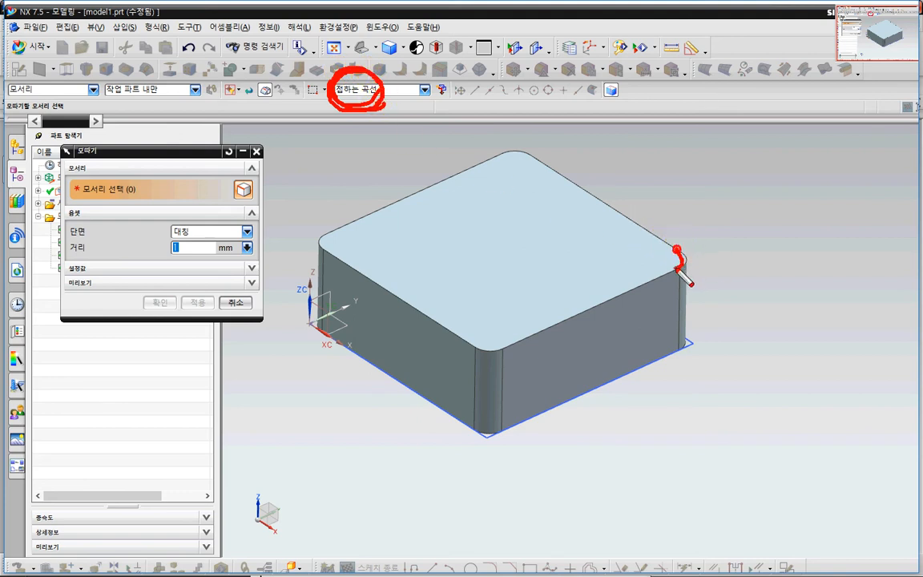
{"action": "key", "text": "Escape"}
Select the tangent edge loop around the block's top face and apply the 1 mm symmetric chamfer.
{"action": "scroll", "coordinate": [738, 283], "scroll_direction": "up", "scroll_amount": 2}
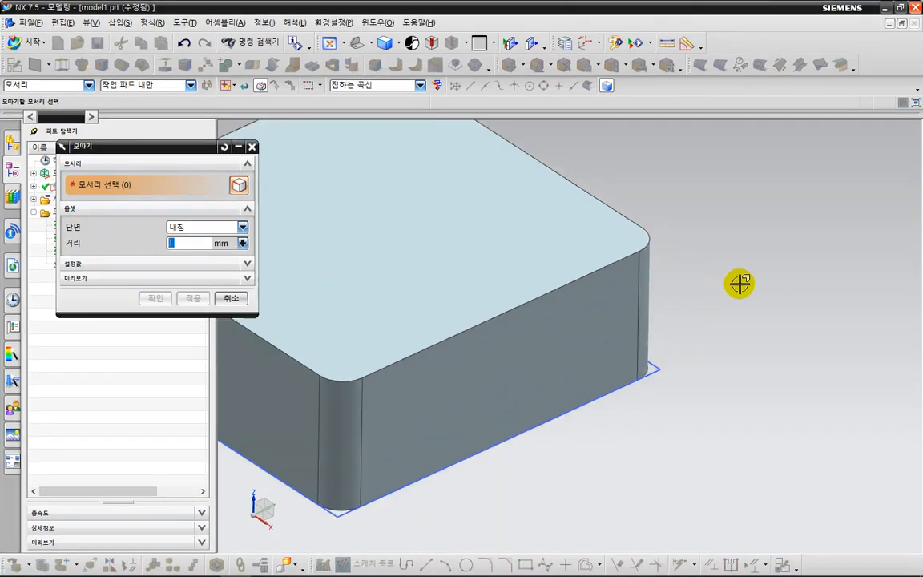
{"action": "left_click", "coordinate": [660, 242]}
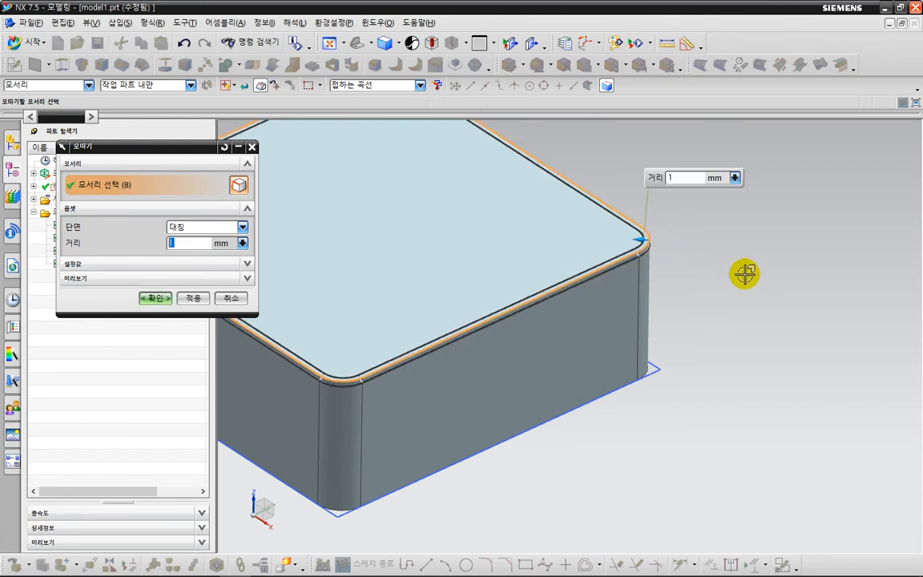
{"action": "scroll", "coordinate": [745, 272], "scroll_direction": "down", "scroll_amount": 2}
{"action": "scroll", "coordinate": [748, 276], "scroll_direction": "down", "scroll_amount": 2}
{"action": "middle_click_drag", "start_coordinate": [747, 281], "coordinate": [797, 288], "text": "shift"}
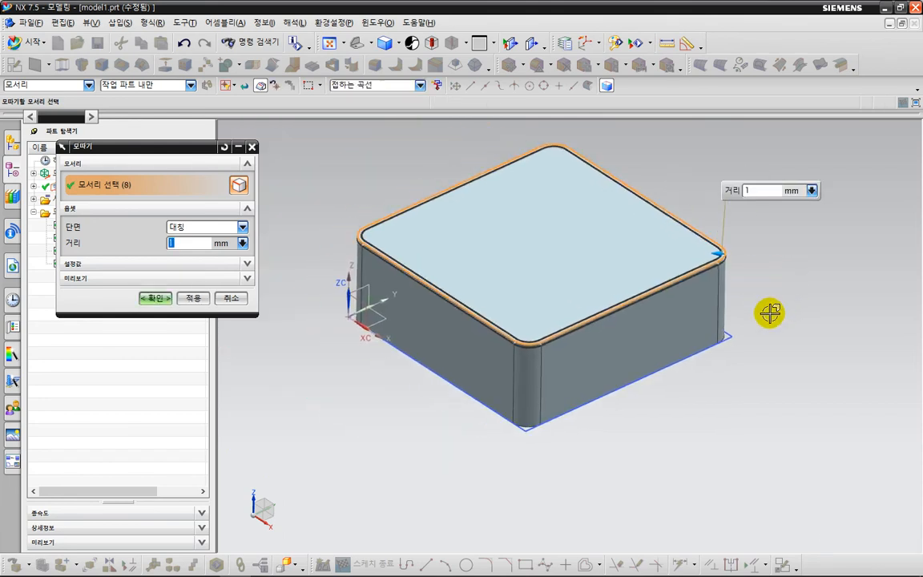
{"action": "left_click", "coordinate": [154, 299]}
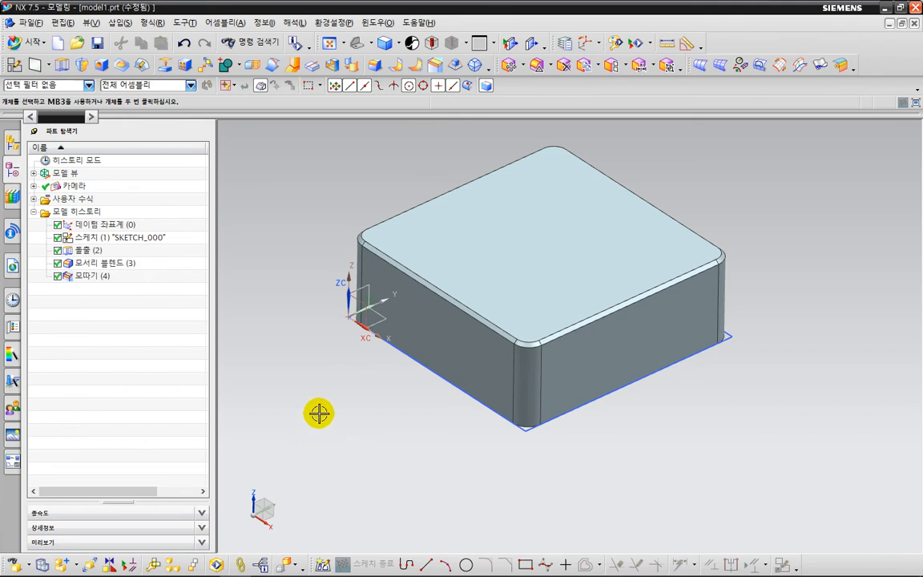
{"action": "left_click", "coordinate": [437, 64]}
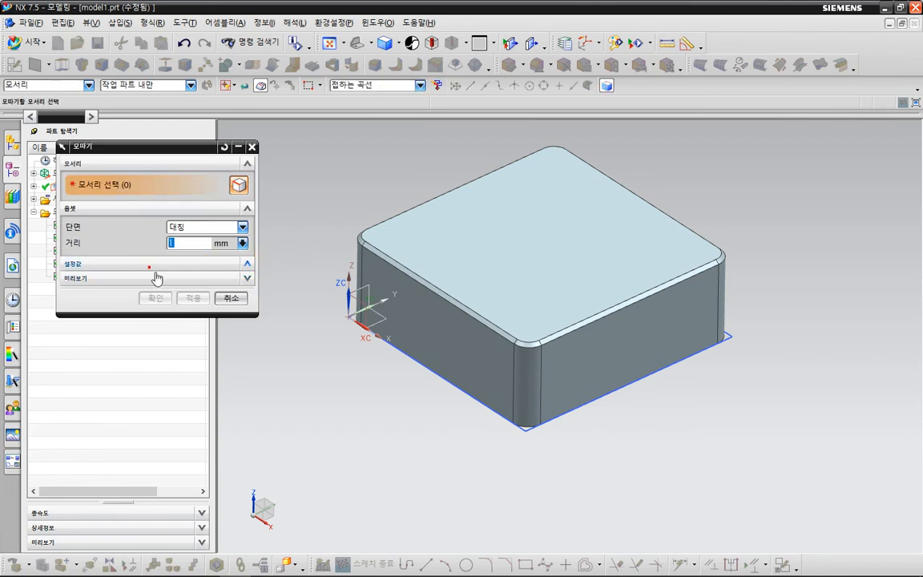
{"action": "left_click", "coordinate": [211, 264]}
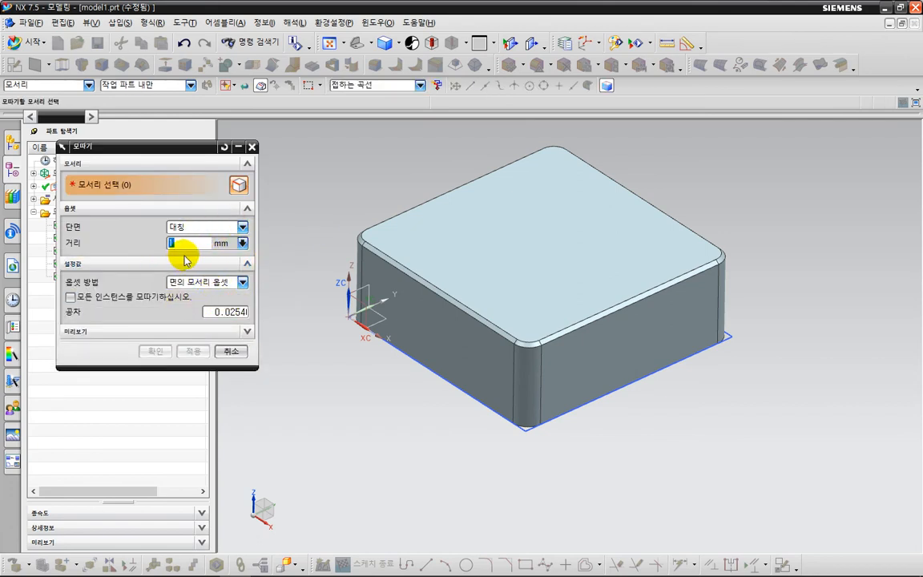
{"action": "key", "text": "Escape"}
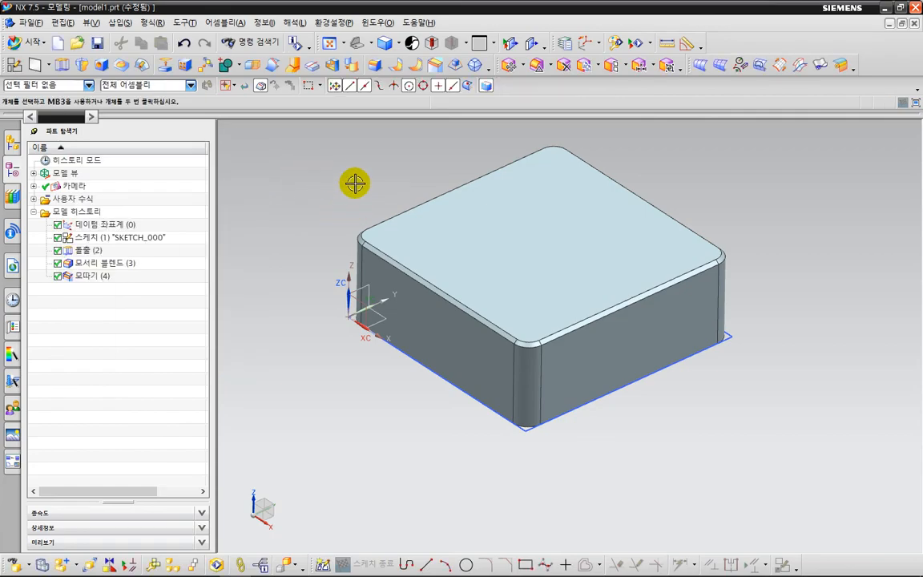
Undo the chamfer on the block's top edges.
{"action": "key", "text": "ctrl+2"}
{"action": "left_click_drag", "start_coordinate": [356, 182], "coordinate": [382, 230]}
{"action": "key", "text": "Escape"}
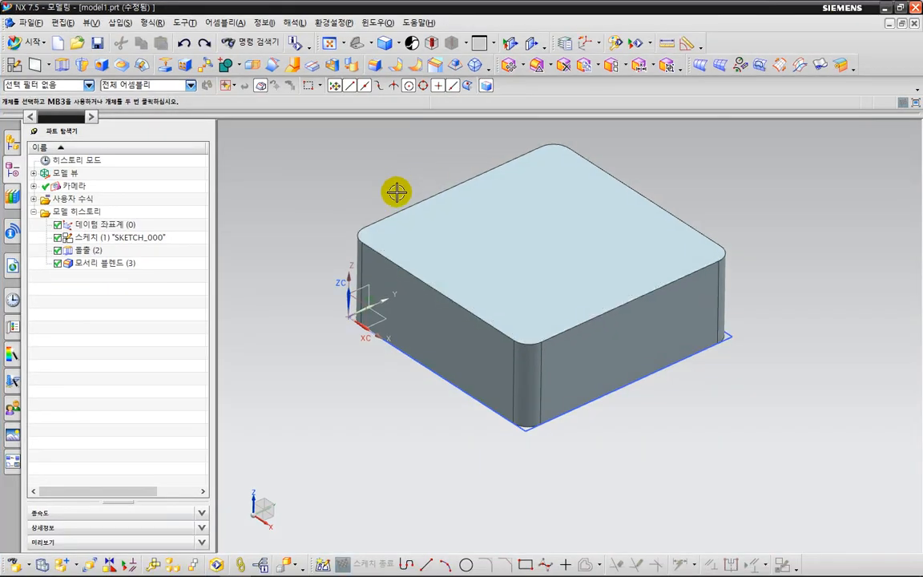
Chamfer the block's entire top edge loop with a symmetric 1 mm distance, using the tangent curves selection rule.
{"action": "left_click", "coordinate": [435, 68]}
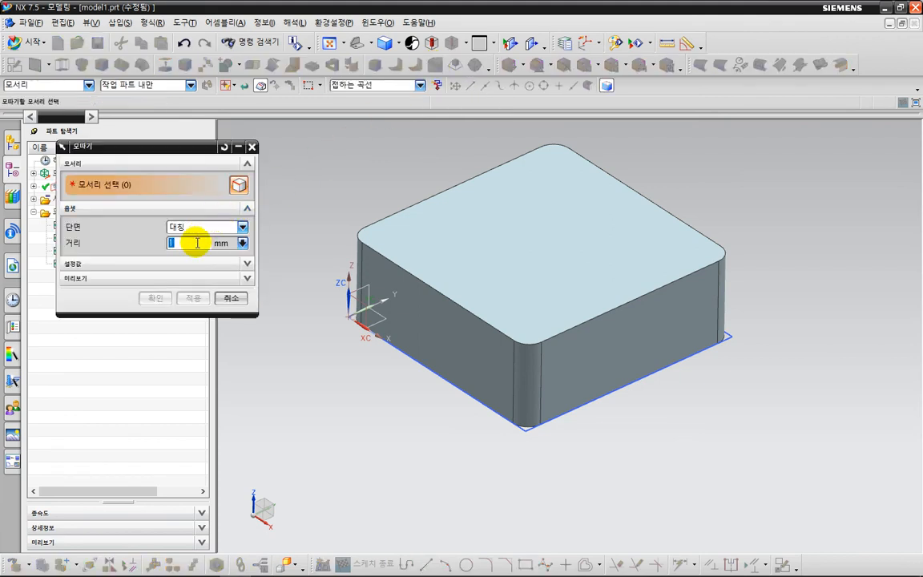
{"action": "left_click", "coordinate": [725, 253]}
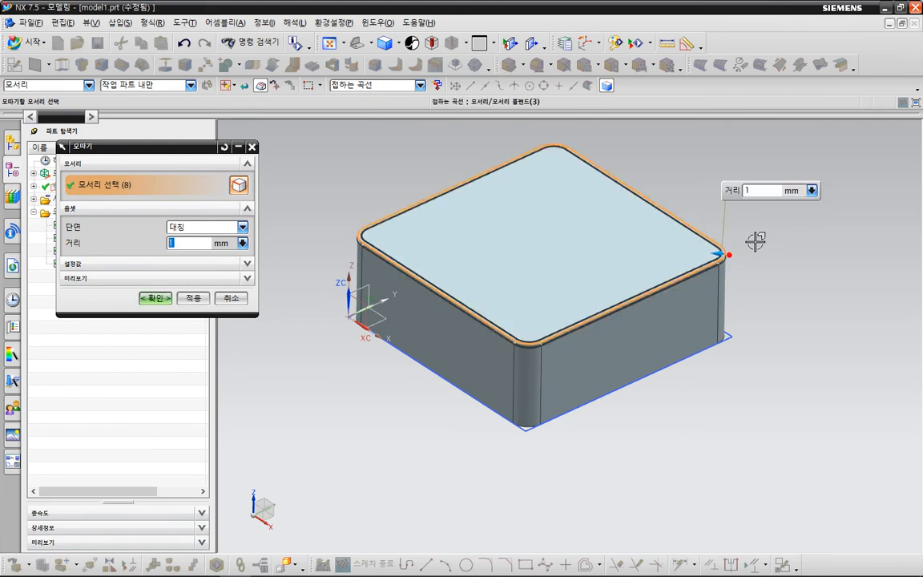
{"action": "left_click", "coordinate": [157, 297]}
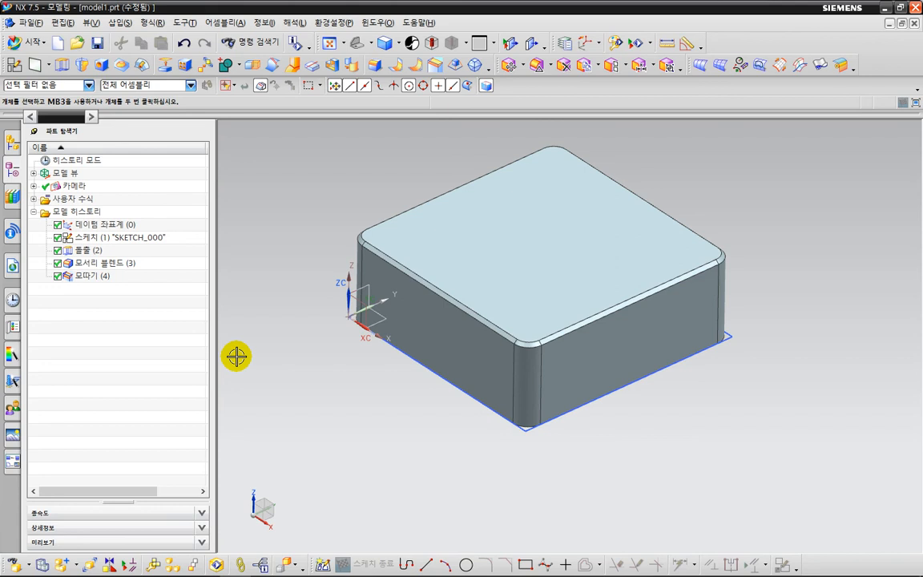
{"action": "scroll", "coordinate": [778, 260], "scroll_direction": "up", "scroll_amount": 3}
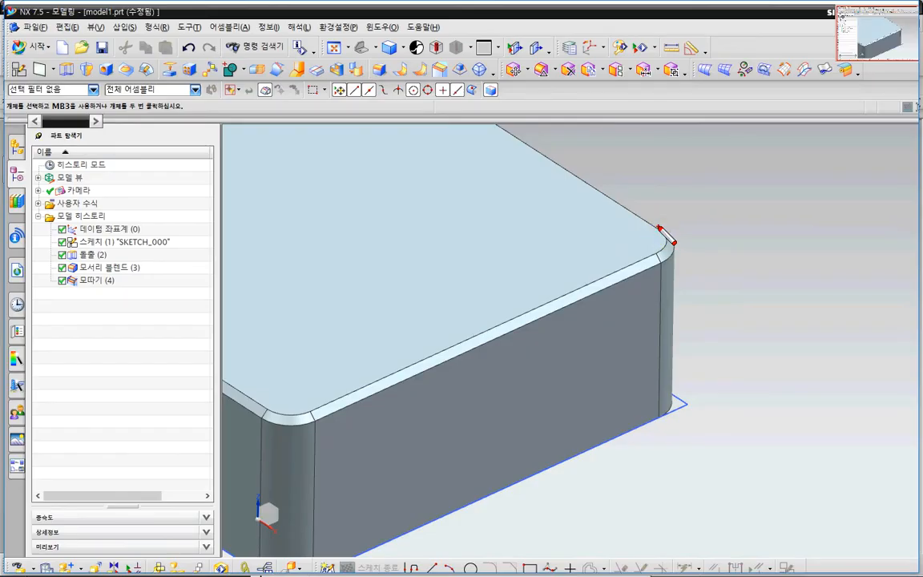
{"action": "mouse_move", "coordinate": [659, 226]}
{"action": "left_mouse_down"}
{"action": "mouse_move", "coordinate": [655, 262]}
{"action": "mouse_move", "coordinate": [661, 226]}
{"action": "mouse_move", "coordinate": [665, 257]}
{"action": "mouse_move", "coordinate": [666, 232]}
{"action": "left_mouse_up"}
{"action": "left_click", "coordinate": [398, 69]}
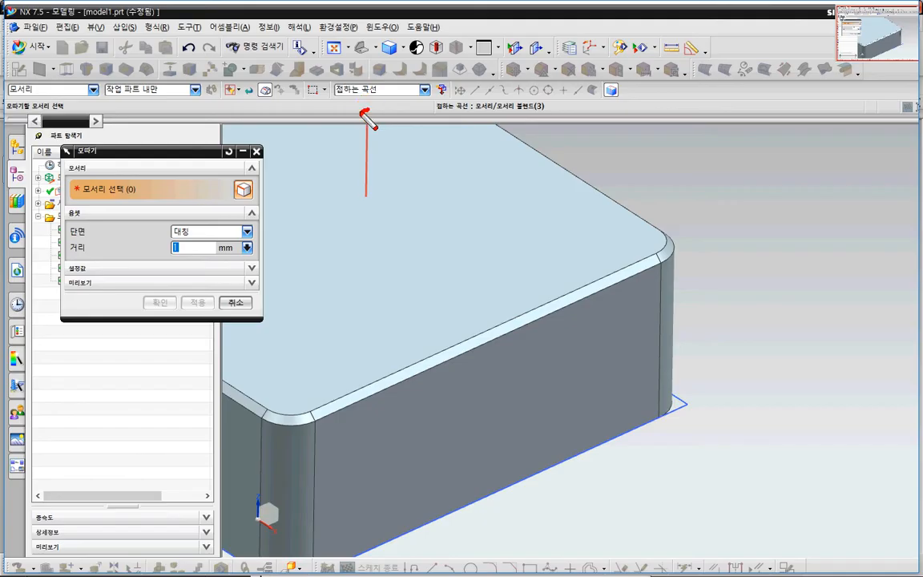
{"action": "mouse_move", "coordinate": [368, 110]}
{"action": "left_mouse_down"}
{"action": "mouse_move", "coordinate": [371, 72]}
{"action": "mouse_move", "coordinate": [376, 127]}
{"action": "left_mouse_up"}
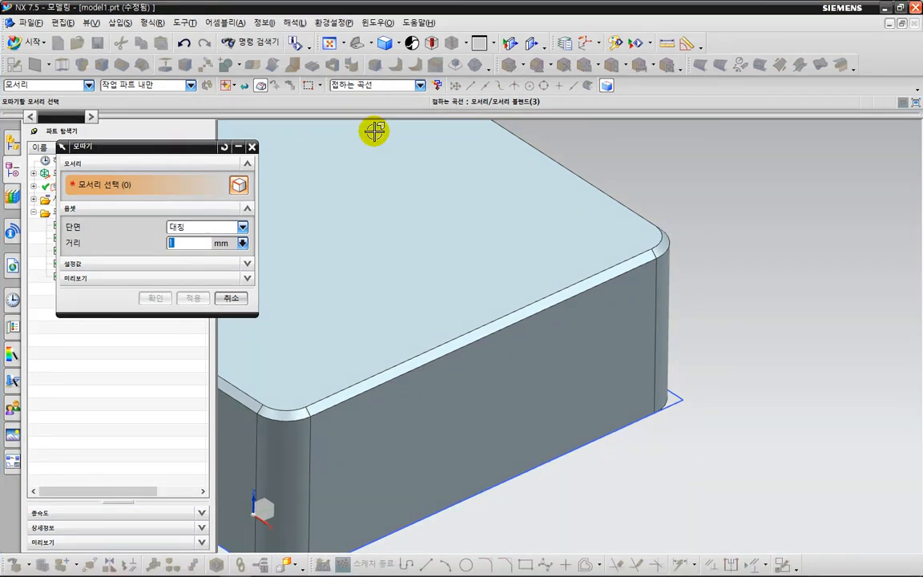
{"action": "key", "text": "Escape"}
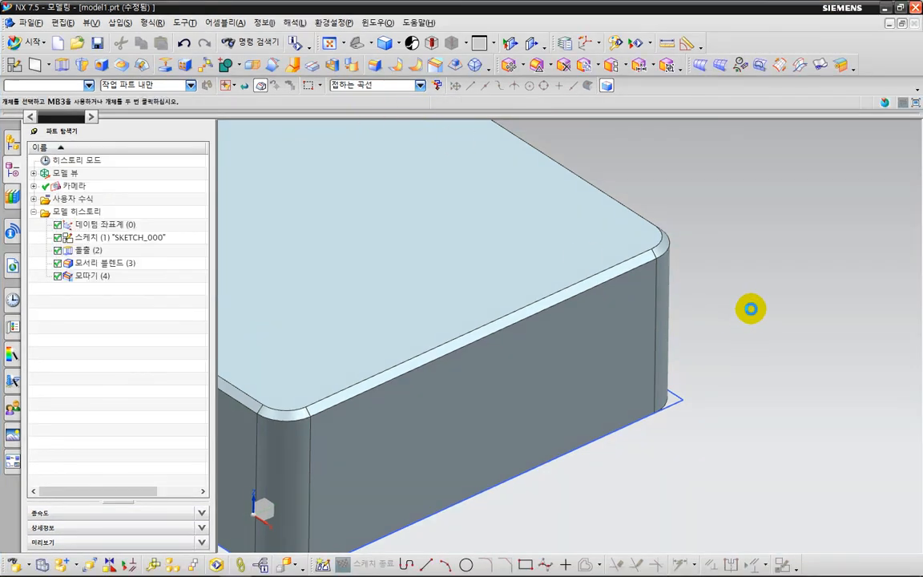
{"action": "scroll", "coordinate": [756, 284], "scroll_direction": "down", "scroll_amount": 5}
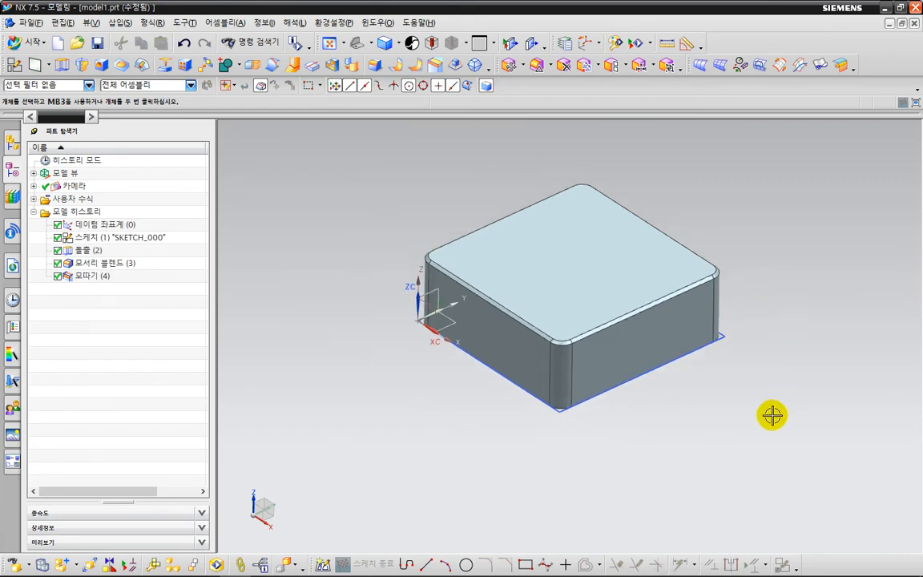
Rotate the model to examine the block's flat bottom face.
{"action": "middle_click_drag", "start_coordinate": [772, 414], "coordinate": [760, 334]}
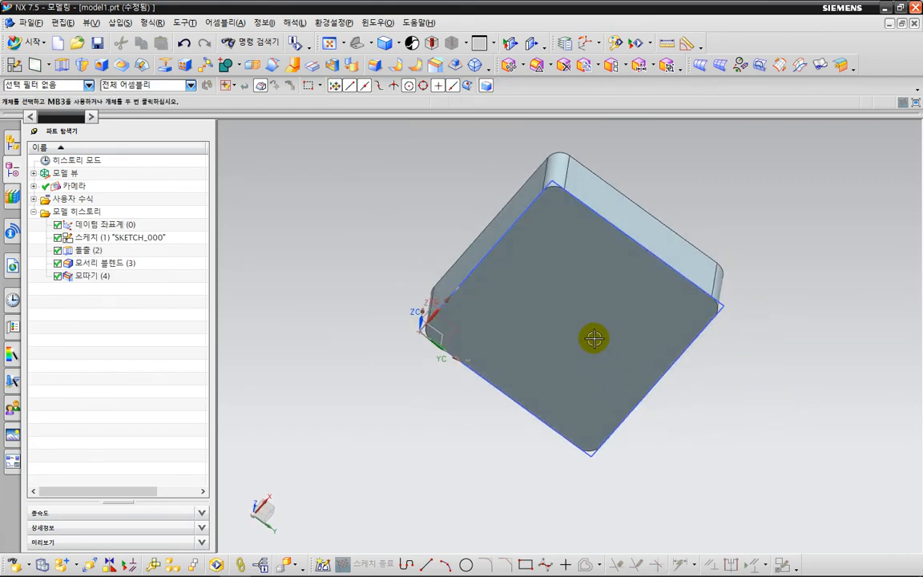
{"action": "key", "text": "ctrl+2"}
{"action": "mouse_move", "coordinate": [563, 209]}
{"action": "left_mouse_down"}
{"action": "mouse_move", "coordinate": [511, 258]}
{"action": "mouse_move", "coordinate": [546, 395]}
{"action": "mouse_move", "coordinate": [685, 336]}
{"action": "mouse_move", "coordinate": [570, 227]}
{"action": "left_mouse_up"}
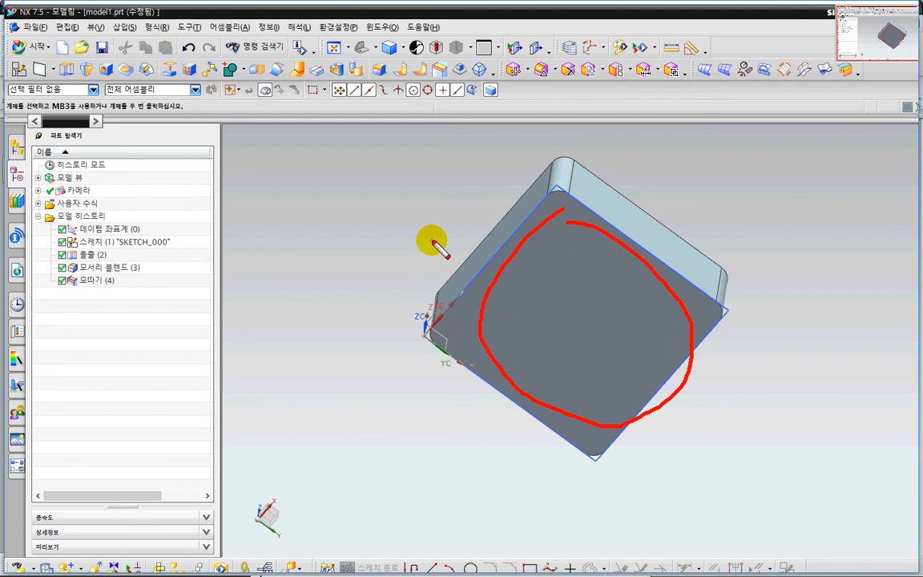
{"action": "key", "text": "Escape"}
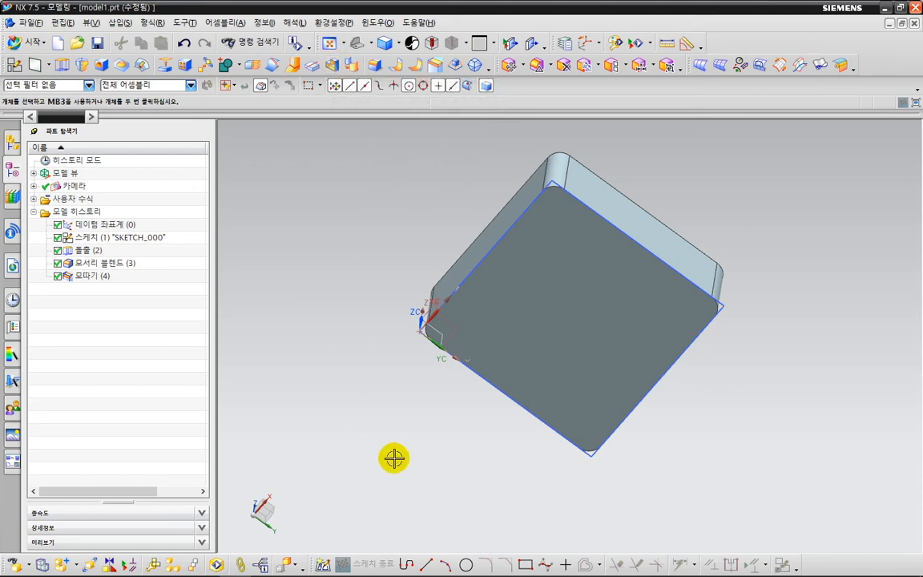
{"action": "left_click_drag", "start_coordinate": [415, 453], "coordinate": [574, 276]}
{"action": "mouse_move", "coordinate": [558, 210]}
{"action": "left_mouse_down"}
{"action": "mouse_move", "coordinate": [531, 257]}
{"action": "mouse_move", "coordinate": [583, 449]}
{"action": "mouse_move", "coordinate": [663, 340]}
{"action": "mouse_move", "coordinate": [609, 295]}
{"action": "left_mouse_up"}
{"action": "key", "text": "Escape"}
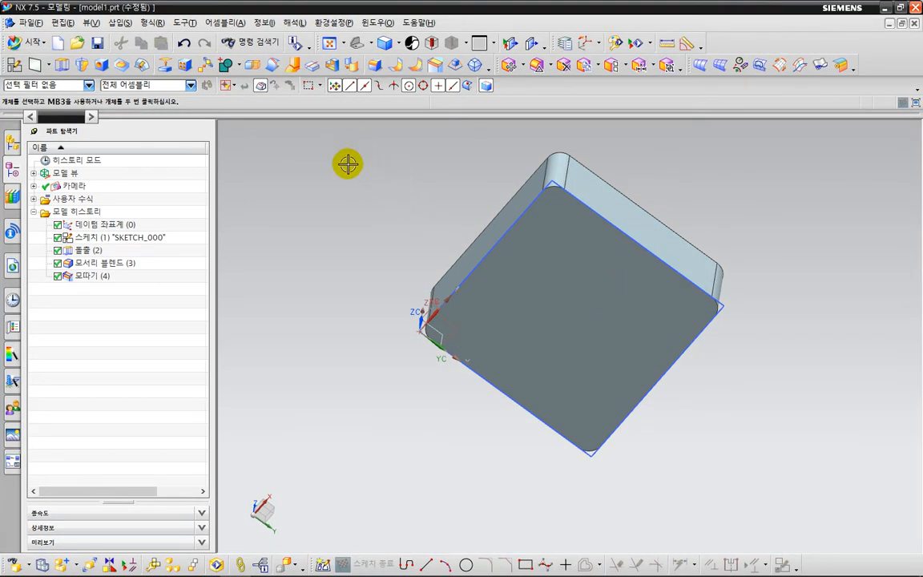
Shell the block by removing its flat bottom face, comparing 1 mm and 2 mm walls and keeping the 2 mm thickness.
{"action": "left_click", "coordinate": [335, 64]}
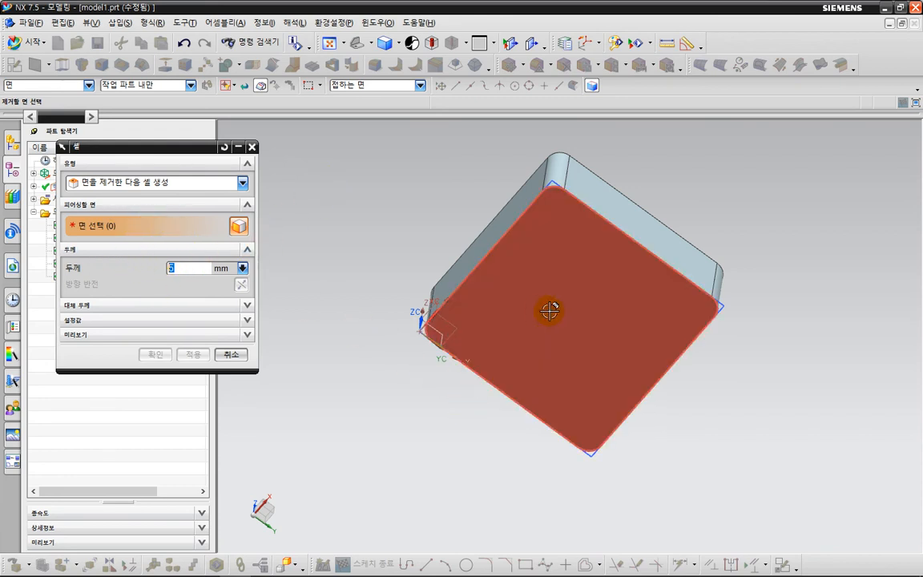
{"action": "middle_click_drag", "start_coordinate": [789, 251], "coordinate": [751, 257]}
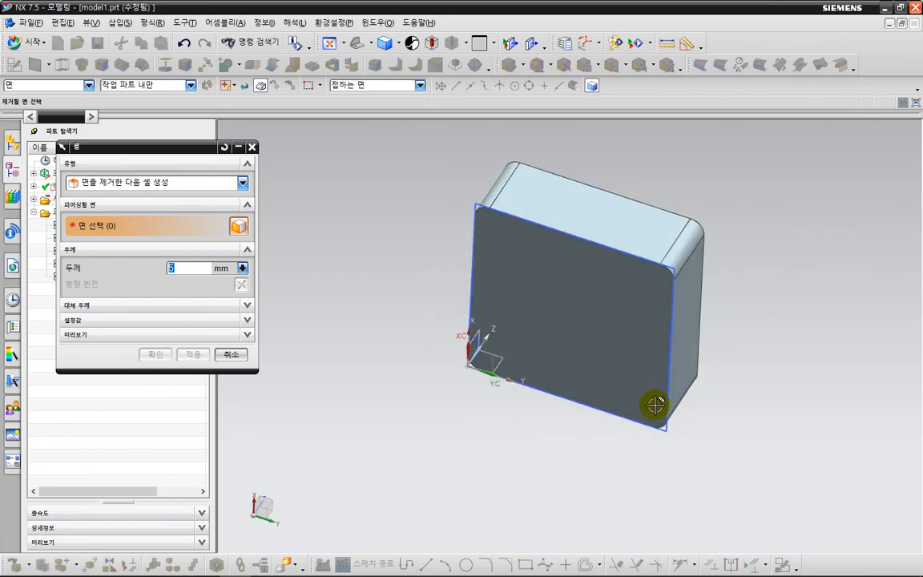
{"action": "left_click", "coordinate": [560, 325]}
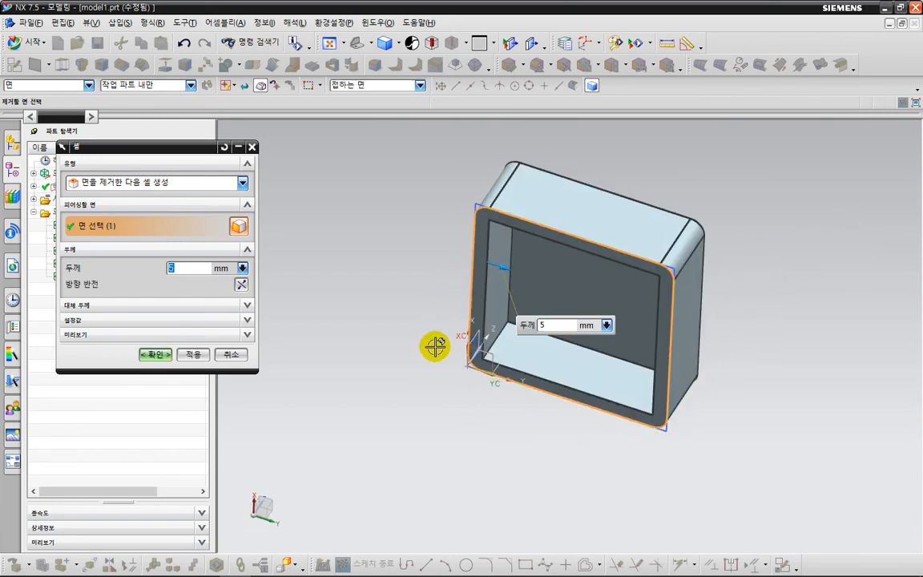
{"action": "type", "text": "1"}
{"action": "key", "text": "Return"}
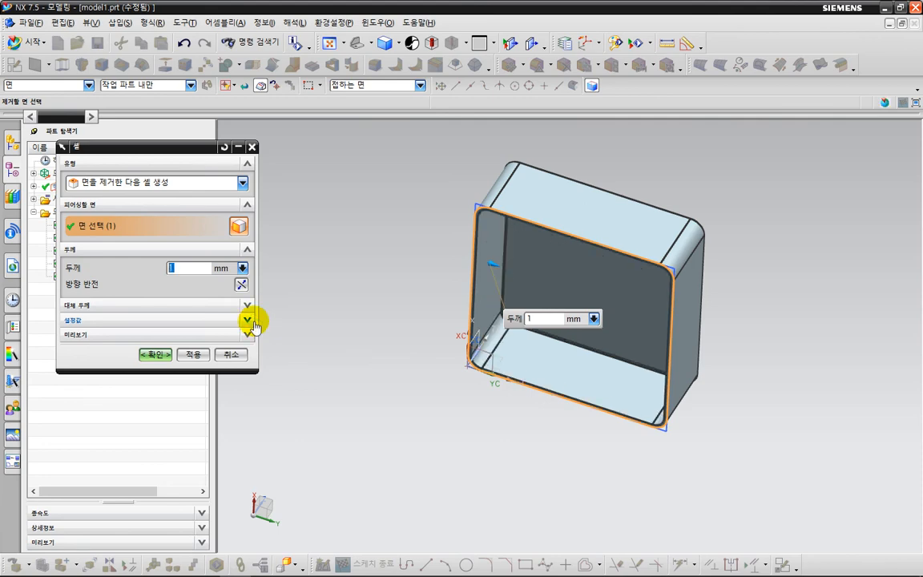
{"action": "middle_click_drag", "start_coordinate": [362, 353], "coordinate": [426, 380]}
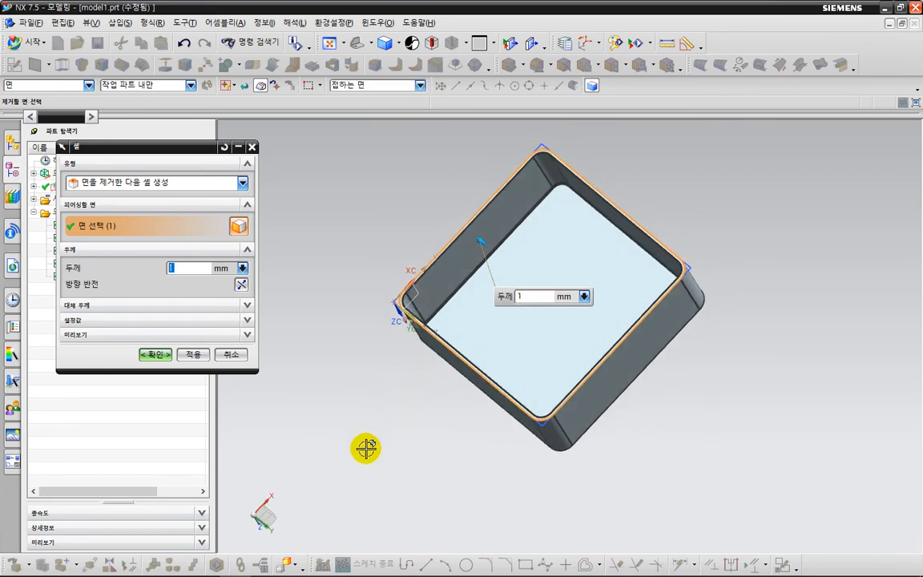
{"action": "type", "text": "2"}
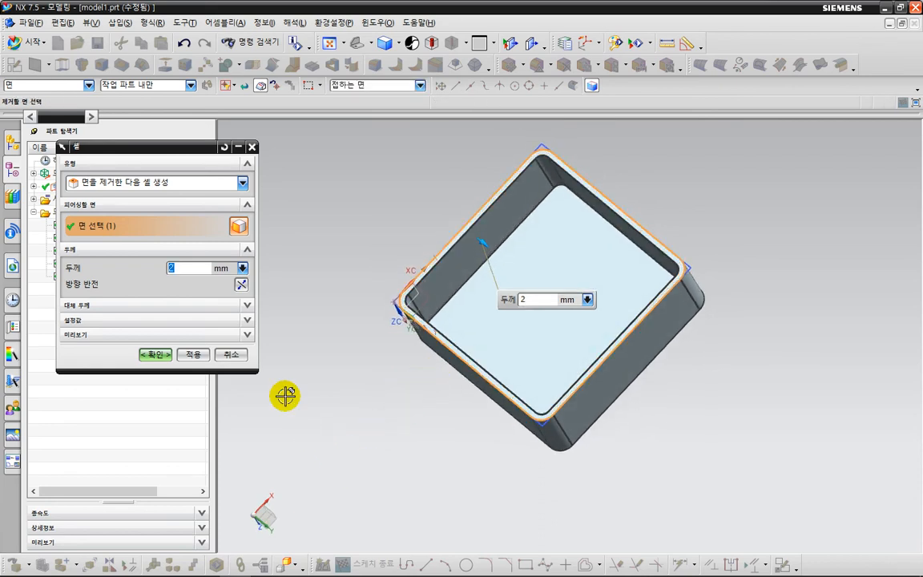
{"action": "type", "text": "1"}
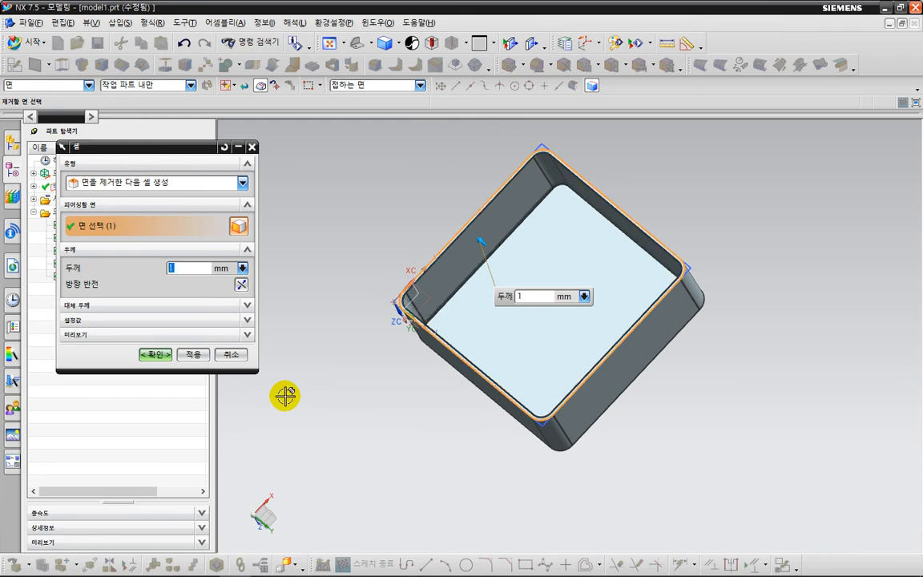
{"action": "type", "text": "2"}
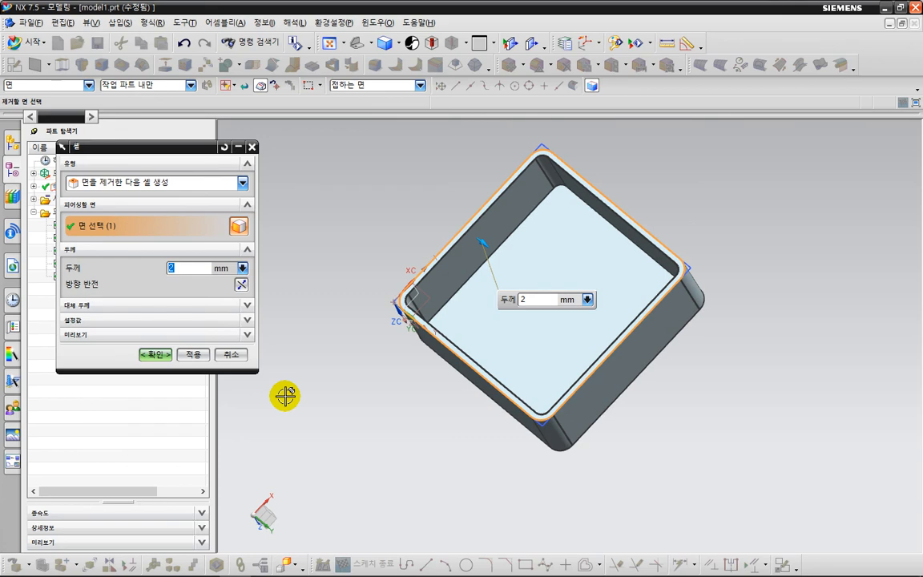
{"action": "left_click", "coordinate": [155, 354]}
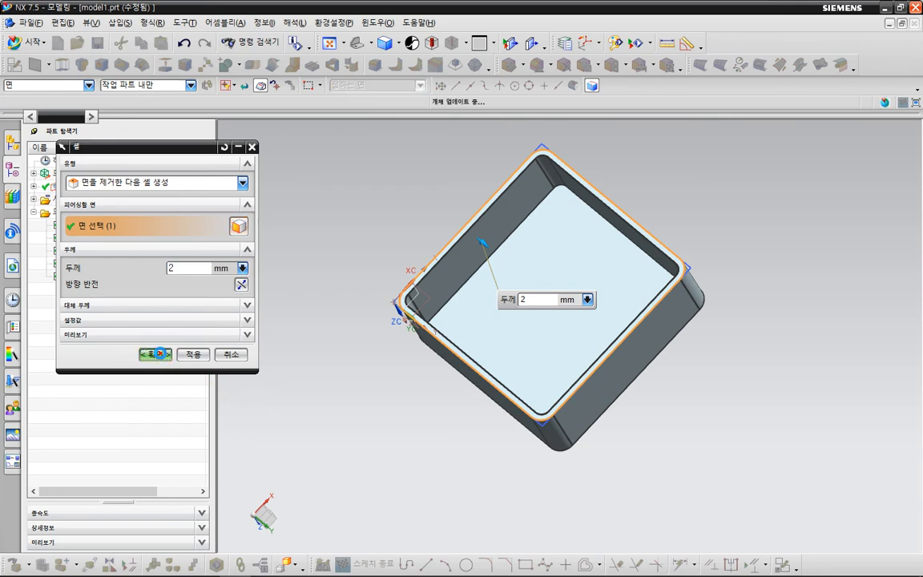
Examine the shelled block from its closed and open sides, and view the available show and hide commands.
{"action": "middle_click_drag", "start_coordinate": [389, 198], "coordinate": [639, 378]}
{"action": "middle_click_drag", "start_coordinate": [719, 385], "coordinate": [713, 337]}
{"action": "middle_click_drag", "start_coordinate": [776, 346], "coordinate": [719, 393]}
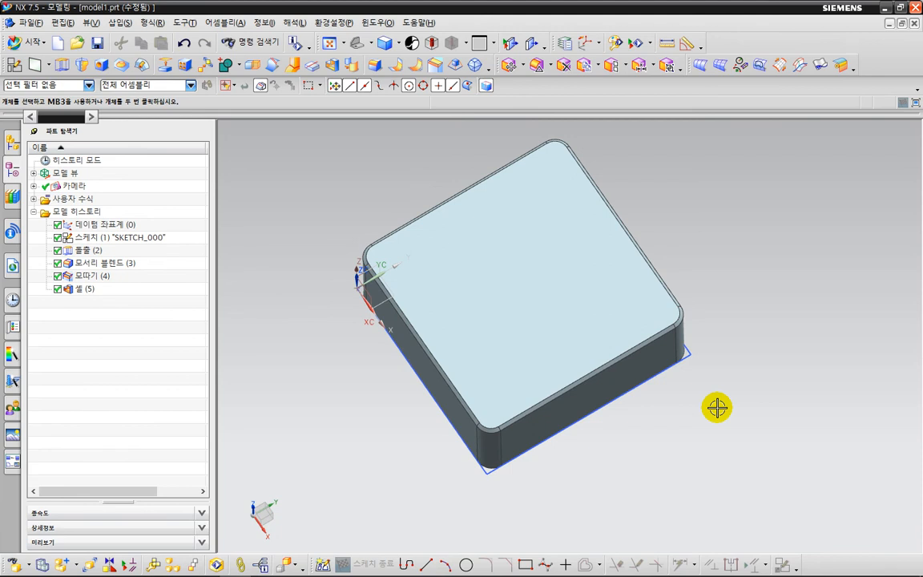
{"action": "middle_click_drag", "start_coordinate": [705, 473], "coordinate": [666, 274]}
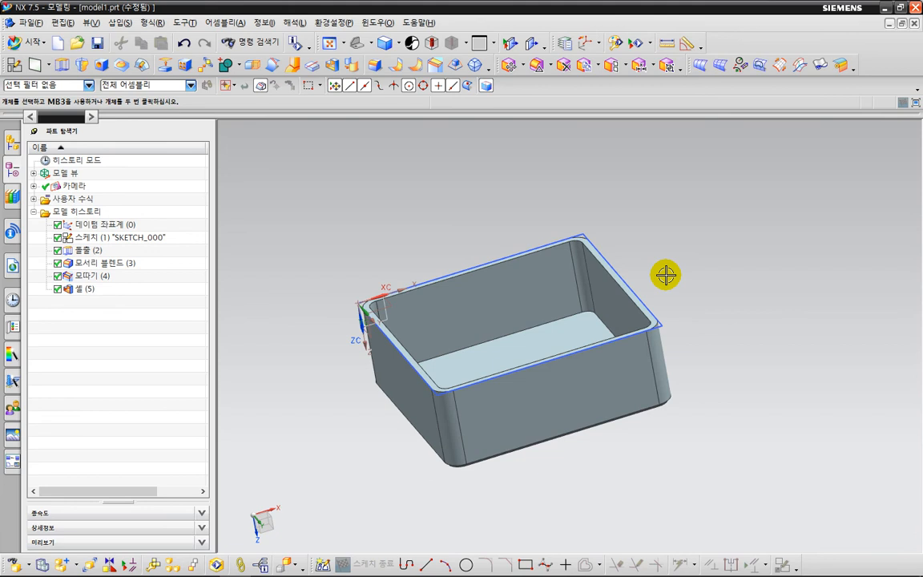
{"action": "middle_click_drag", "start_coordinate": [700, 364], "coordinate": [729, 313]}
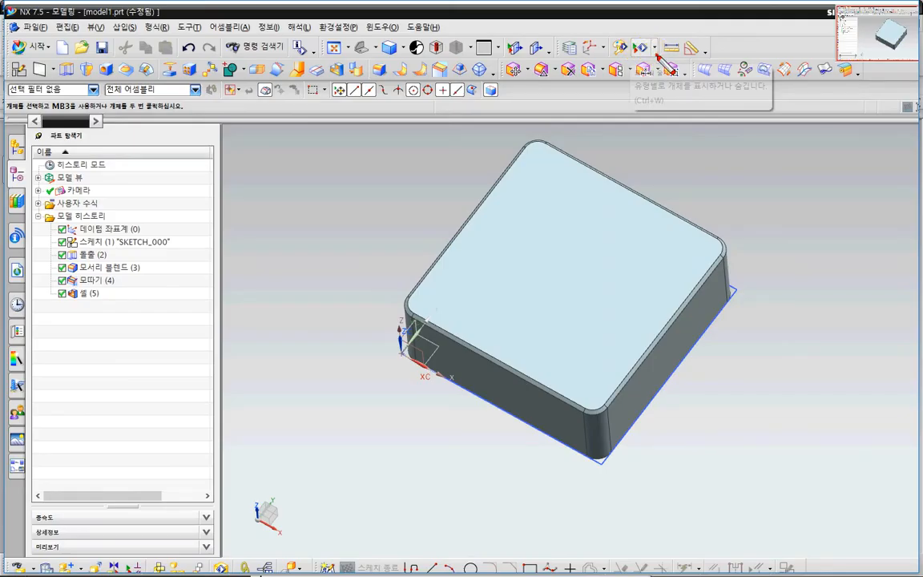
{"action": "mouse_move", "coordinate": [657, 57]}
{"action": "left_mouse_down"}
{"action": "mouse_move", "coordinate": [647, 51]}
{"action": "mouse_move", "coordinate": [660, 57]}
{"action": "left_mouse_up"}
{"action": "key", "text": "Escape"}
{"action": "left_click", "coordinate": [650, 45]}
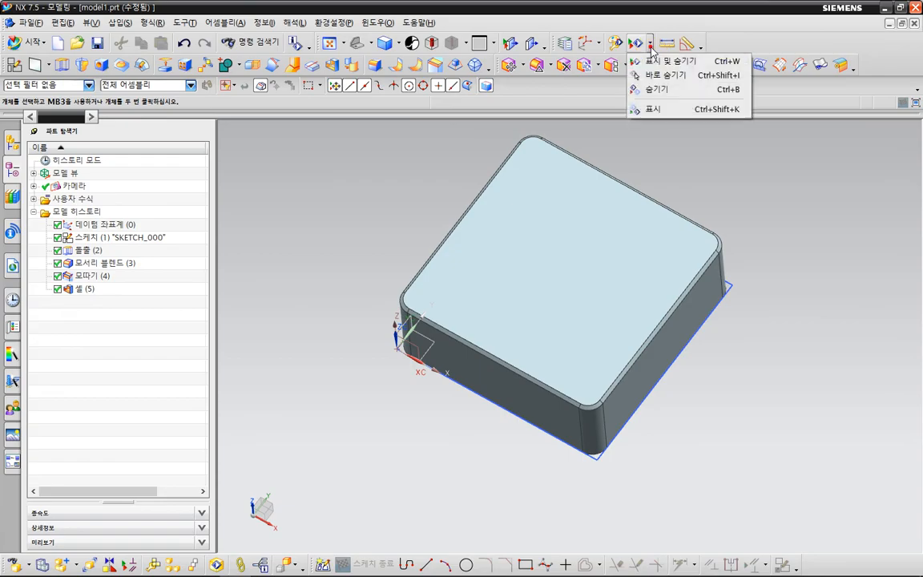
{"action": "mouse_move", "coordinate": [712, 124]}
{"action": "left_mouse_down"}
{"action": "mouse_move", "coordinate": [701, 144]}
{"action": "mouse_move", "coordinate": [627, 59]}
{"action": "mouse_move", "coordinate": [711, 113]}
{"action": "left_mouse_up"}
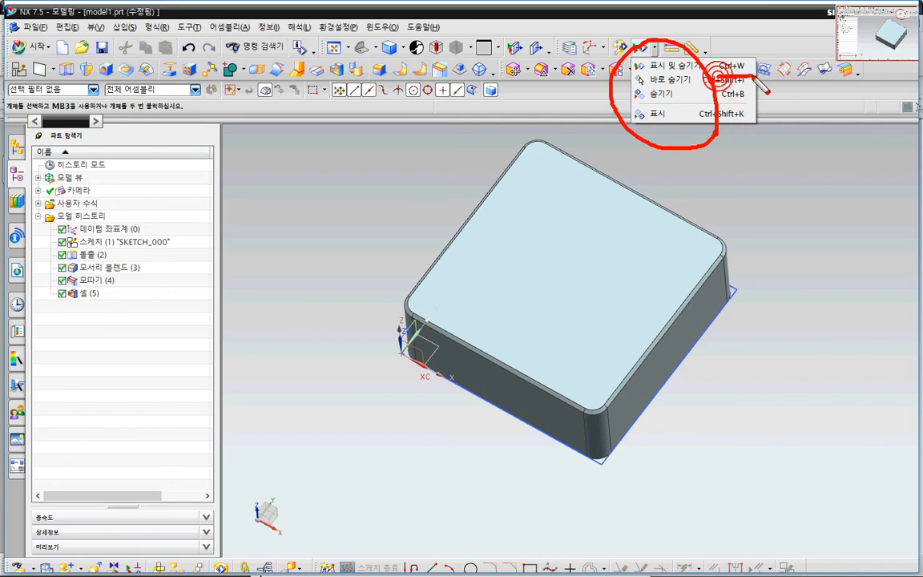
{"action": "left_click_drag", "start_coordinate": [715, 81], "coordinate": [753, 77]}
{"action": "key", "text": "Escape"}
Switch to Notepad and add the line "- Ctrl+w (요소별로 보이기/감추기)" below the Shift+F8 note.
{"action": "key", "text": "alt+Tab"}
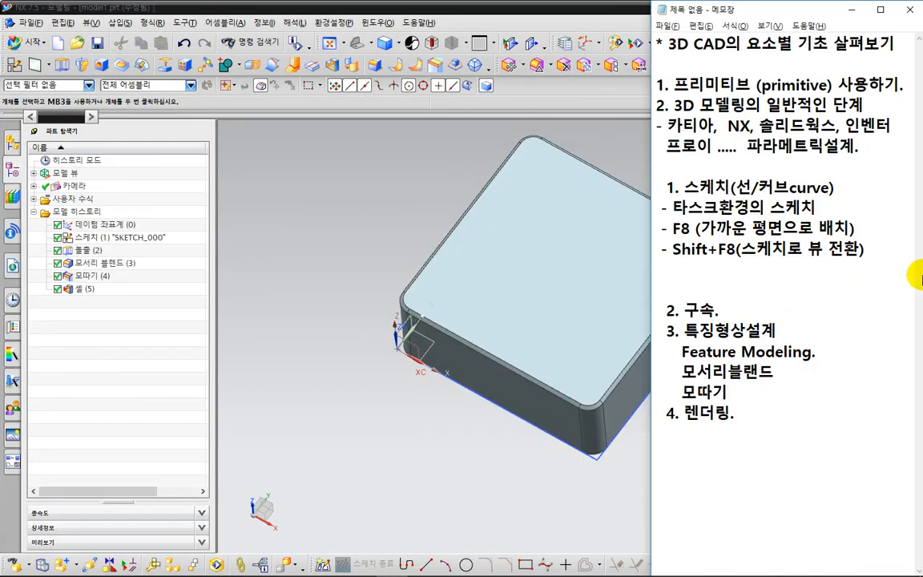
{"action": "left_click", "coordinate": [872, 249]}
{"action": "key", "text": "Return"}
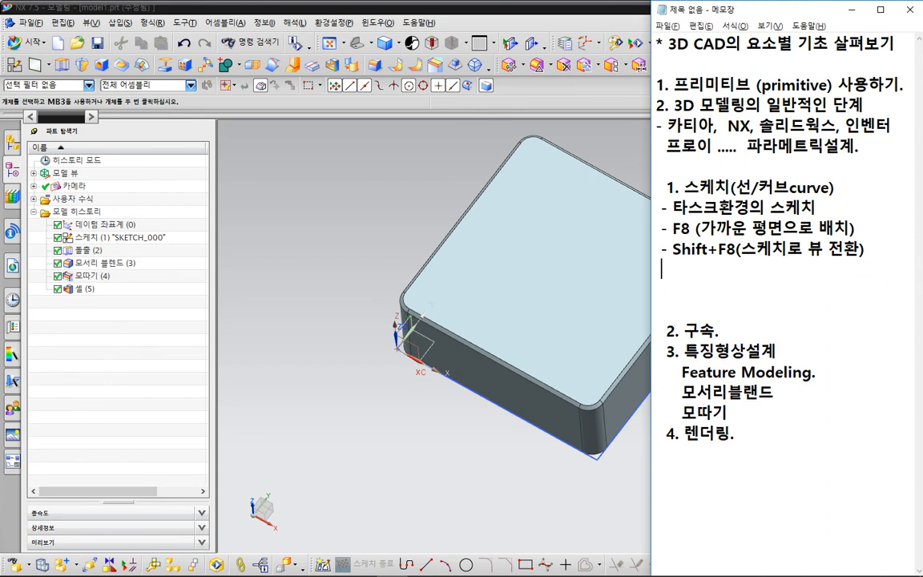
{"action": "type", "text": "- Ctrl+w"}
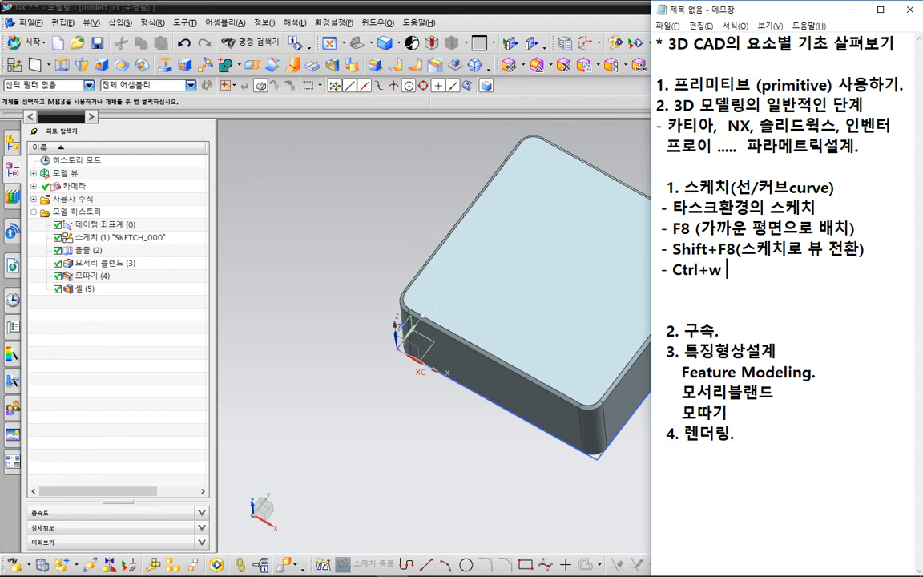
{"action": "type", "text": " (요소별로"}
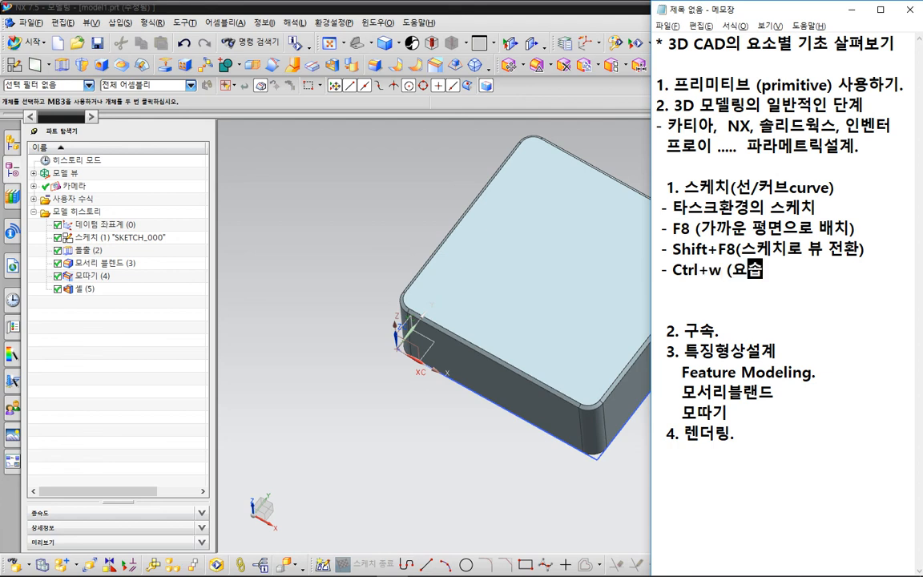
{"action": "type", "text": " 보이기/감"}
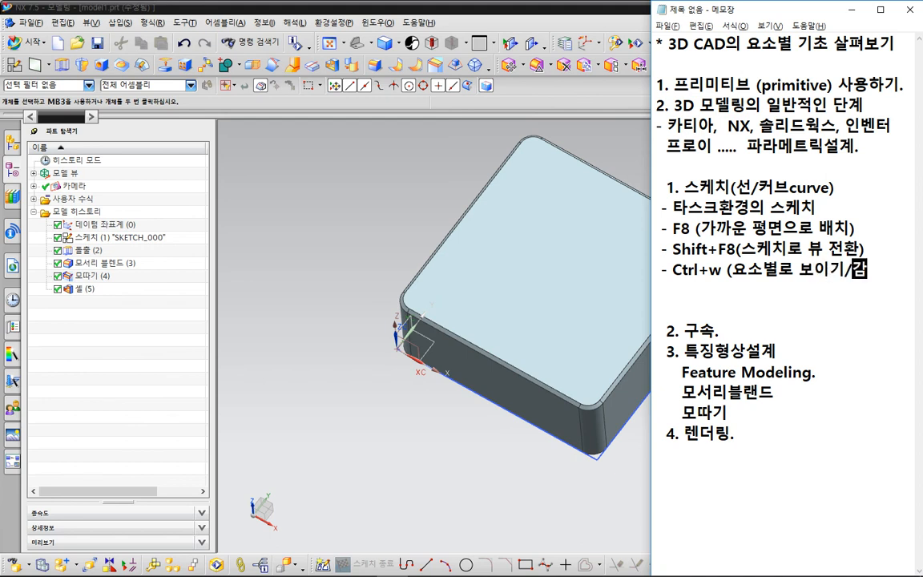
{"action": "type", "text": "추기)"}
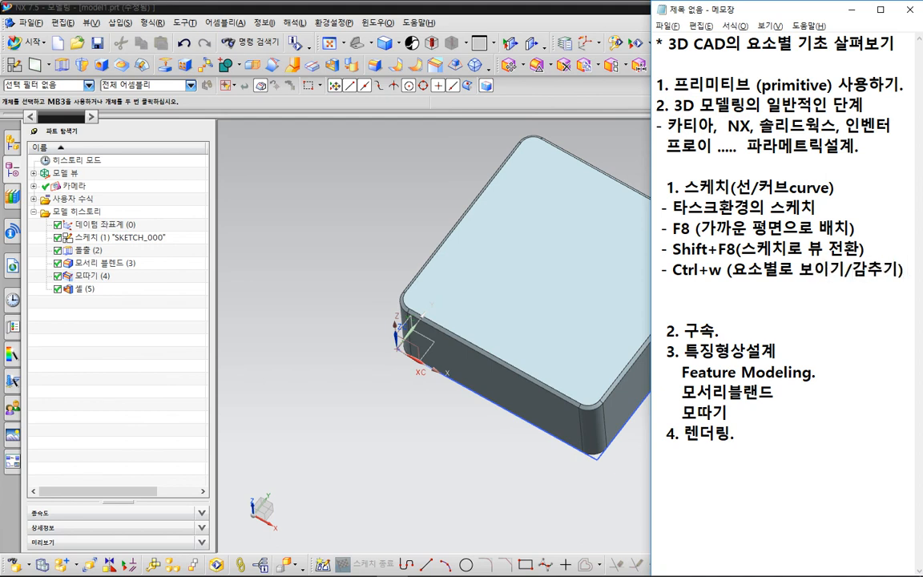
Switch back to NX and open the Show and Hide dialog, with the model turned to a side-on angled view.
{"action": "middle_click_drag", "start_coordinate": [591, 291], "coordinate": [433, 270]}
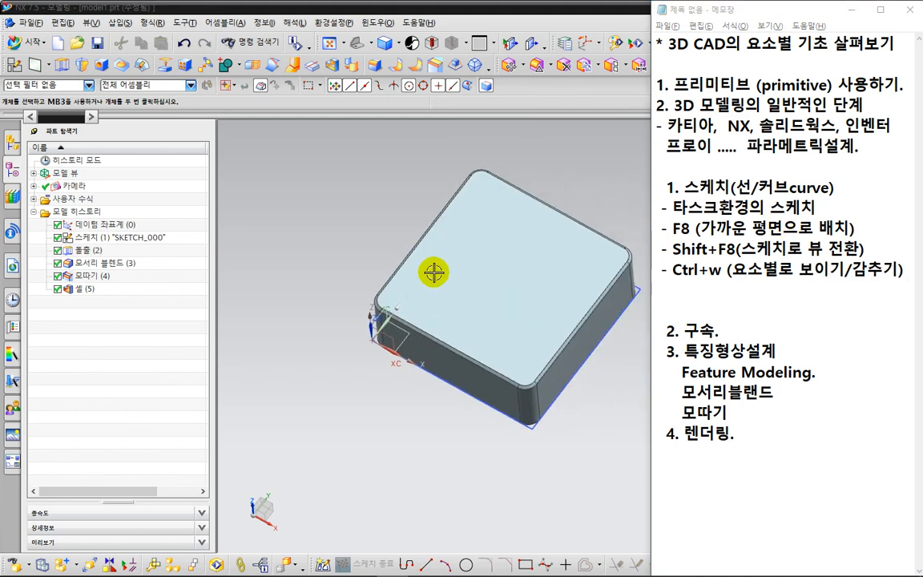
{"action": "left_click", "coordinate": [380, 211]}
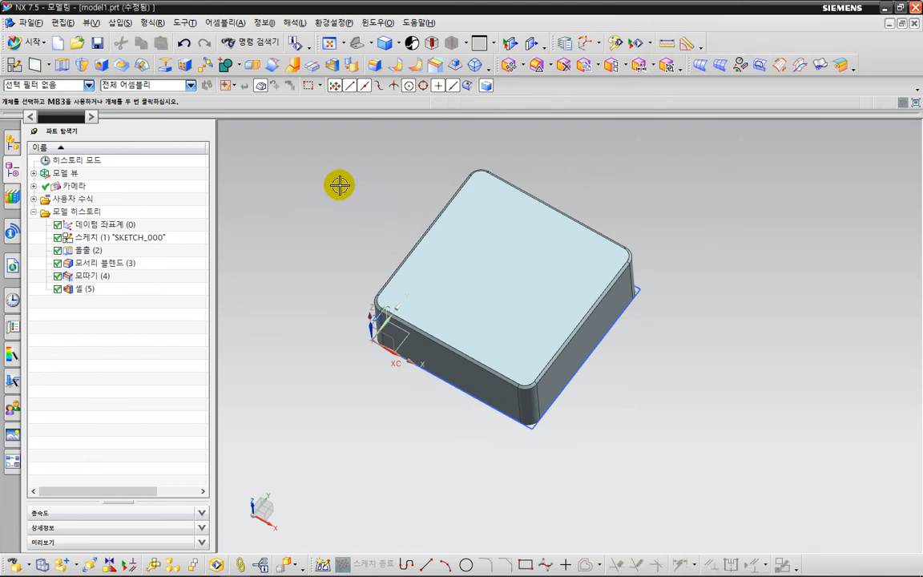
{"action": "key", "text": "ctrl+w"}
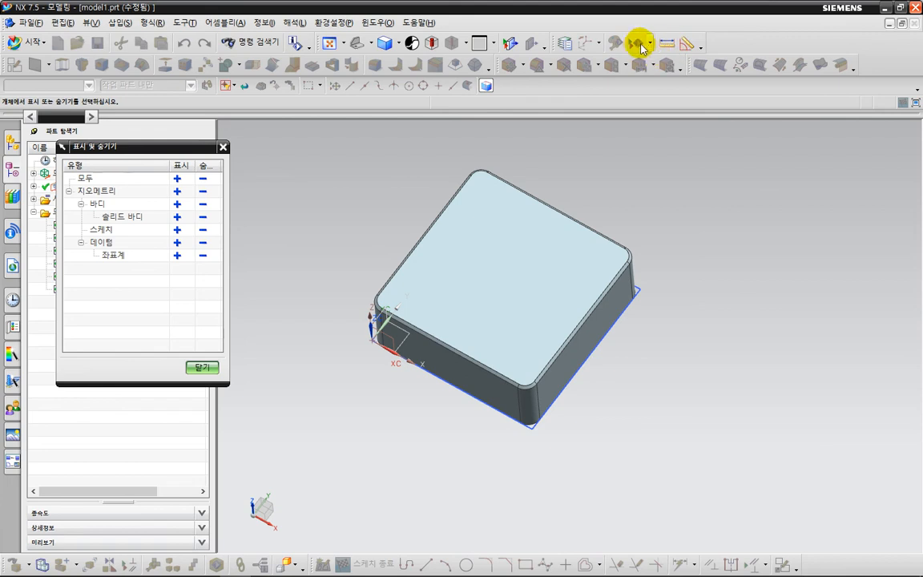
{"action": "left_click", "coordinate": [650, 43]}
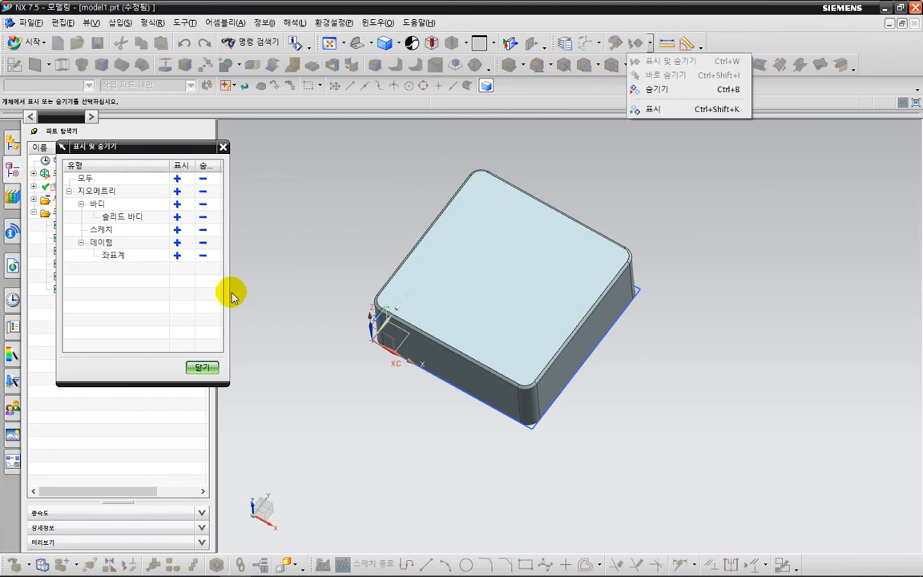
{"action": "left_click", "coordinate": [181, 294]}
{"action": "middle_click_drag", "start_coordinate": [336, 245], "coordinate": [256, 224]}
{"action": "left_click", "coordinate": [202, 242]}
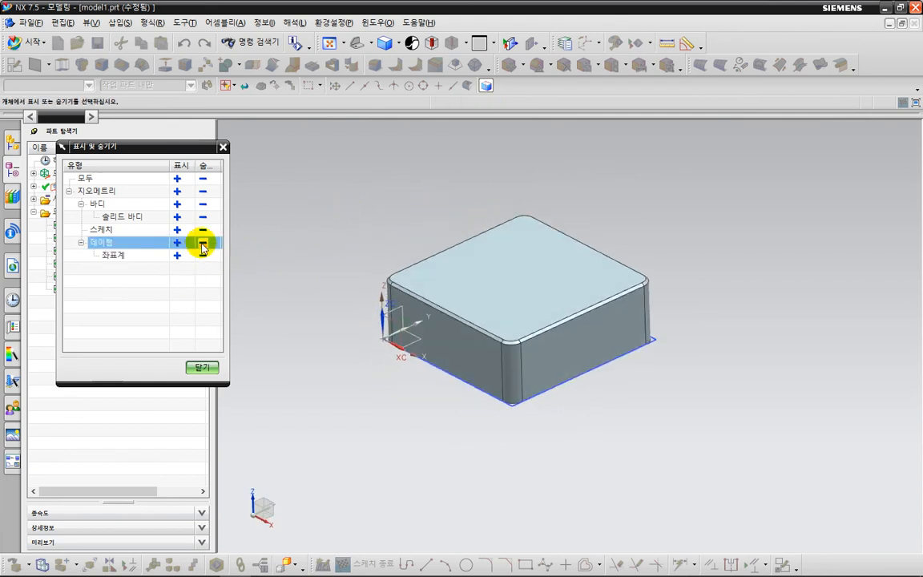
Hide the sketches by type and show them again, repeating the toggle once.
{"action": "left_click", "coordinate": [202, 230]}
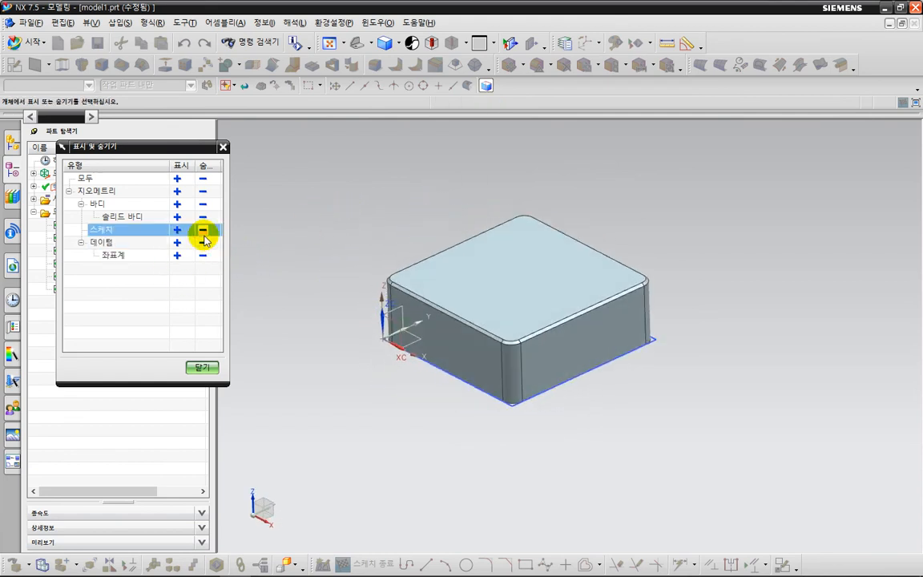
{"action": "left_click", "coordinate": [178, 229]}
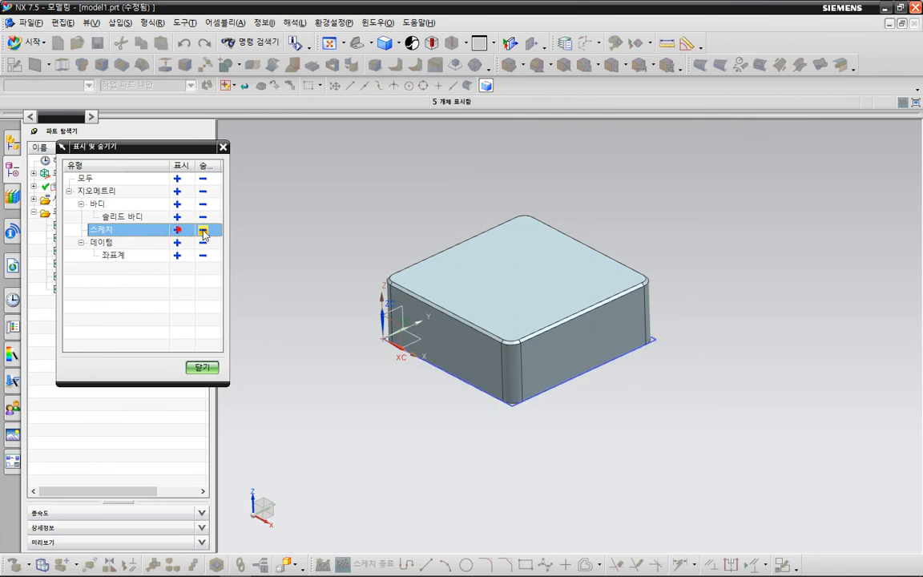
{"action": "left_click", "coordinate": [202, 231]}
{"action": "left_click", "coordinate": [203, 231]}
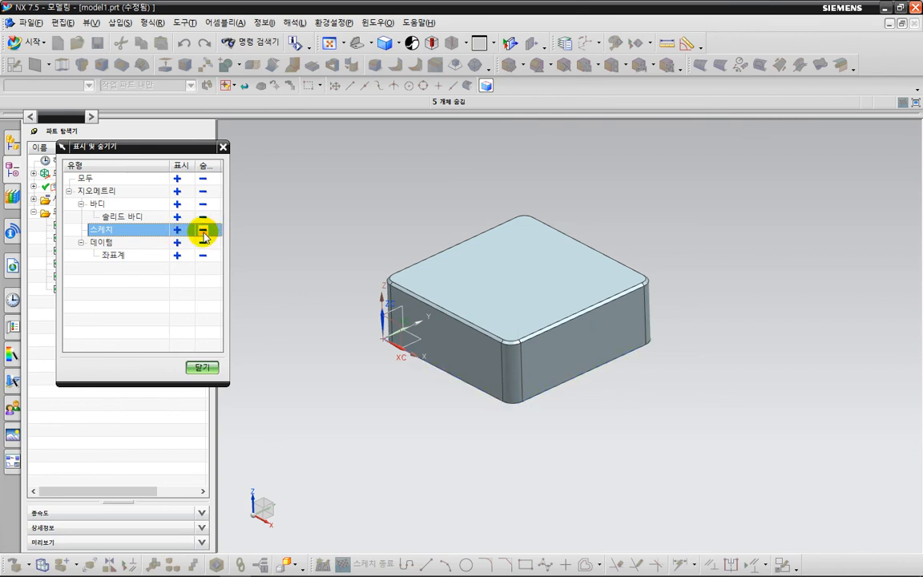
{"action": "left_click", "coordinate": [178, 229]}
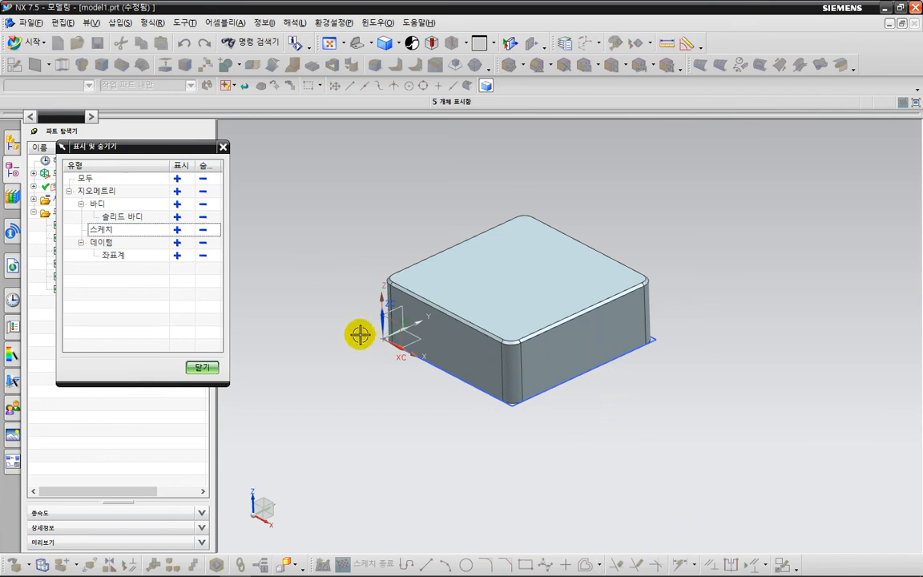
Hide all objects by type and redisplay only the solid body, closing Show and Hide.
{"action": "left_click", "coordinate": [202, 178]}
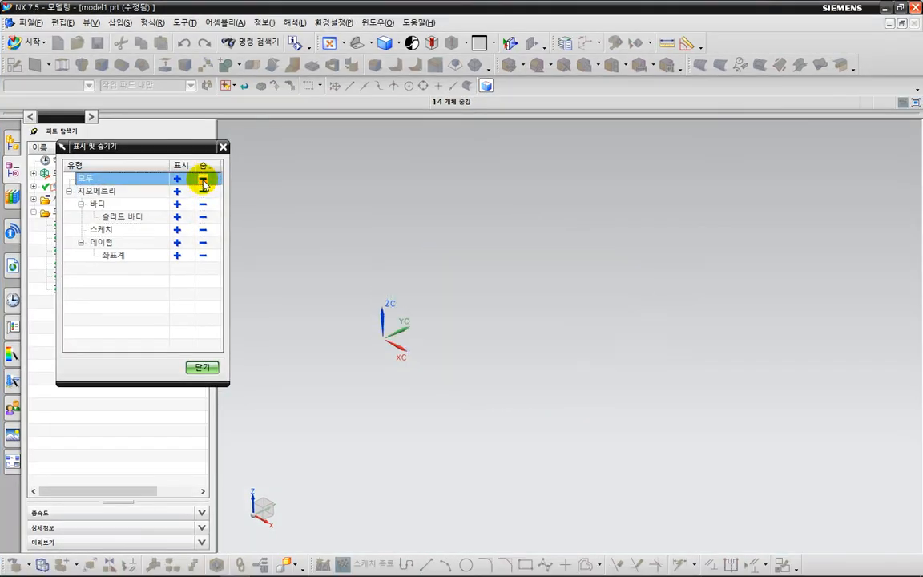
{"action": "left_click", "coordinate": [177, 216]}
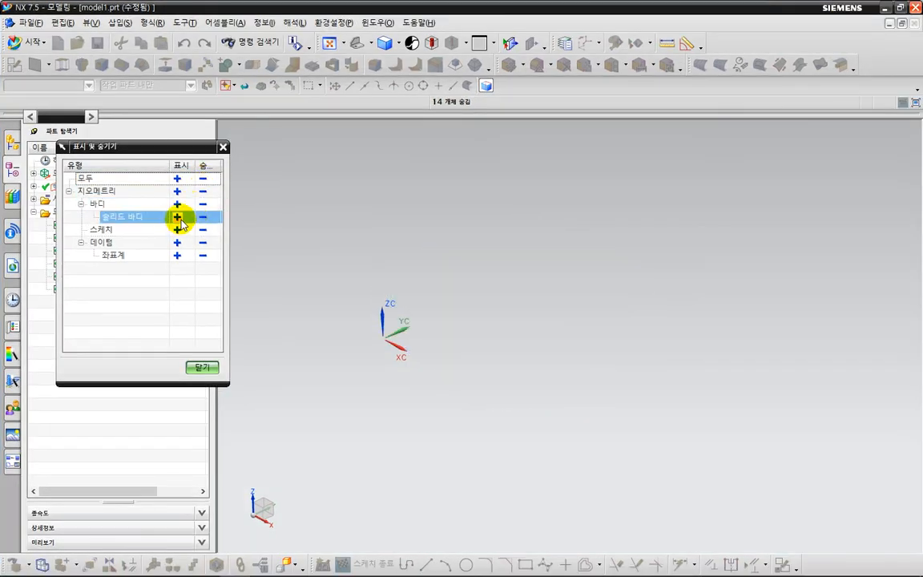
{"action": "left_click", "coordinate": [177, 216]}
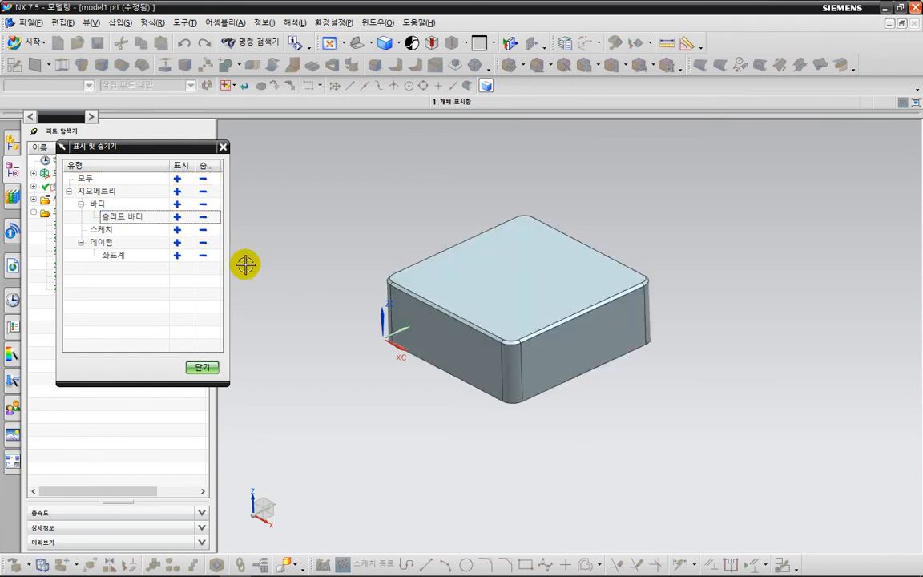
{"action": "left_click", "coordinate": [207, 367]}
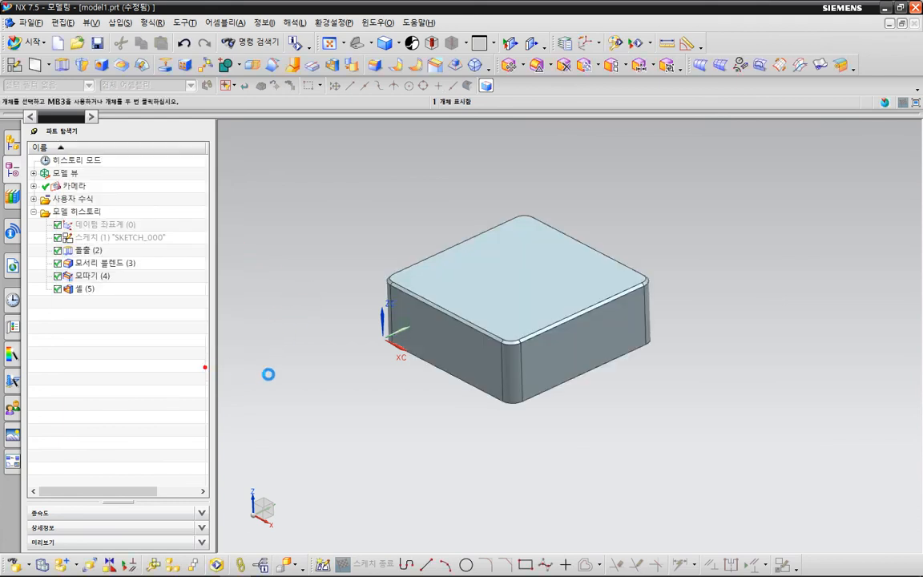
Display the block with realistic shading (사실적 음영처리) and inspect its shaded faces and floor reflection from another angle.
{"action": "scroll", "coordinate": [420, 436], "scroll_direction": "up", "scroll_amount": 1}
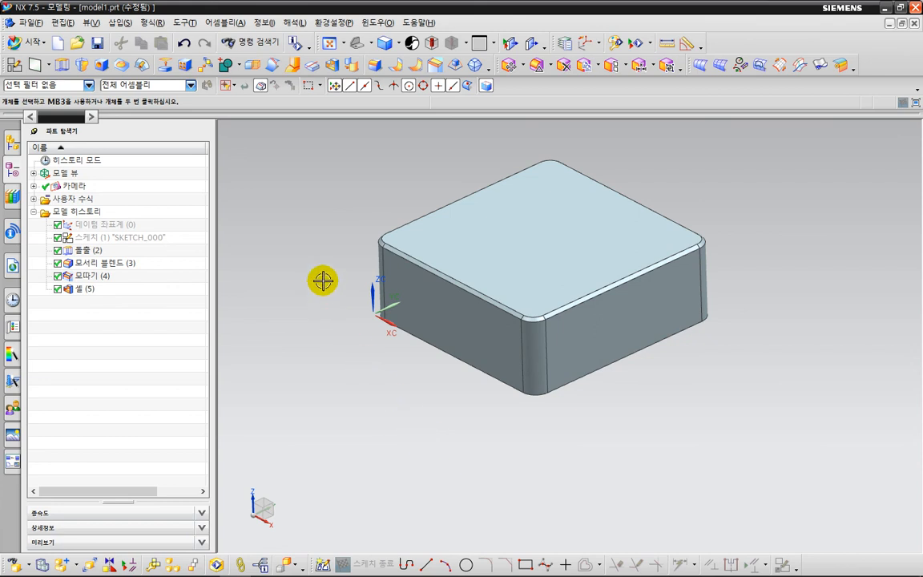
{"action": "right_click", "coordinate": [284, 171]}
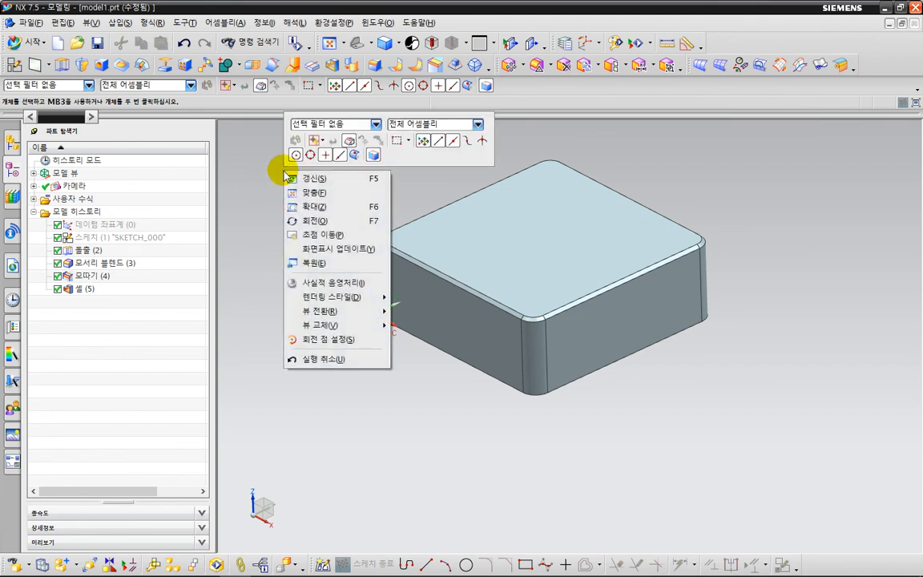
{"action": "left_click", "coordinate": [270, 192]}
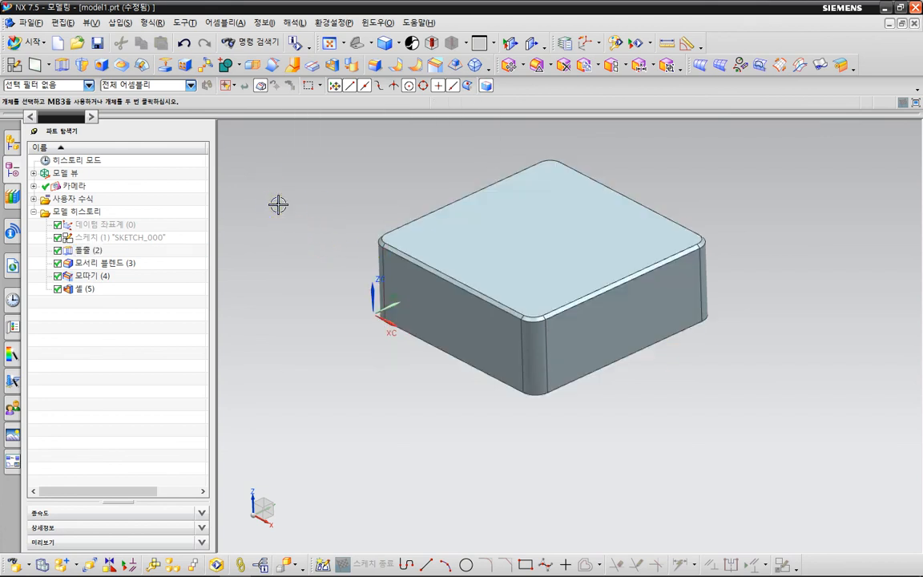
{"action": "right_click", "coordinate": [278, 206]}
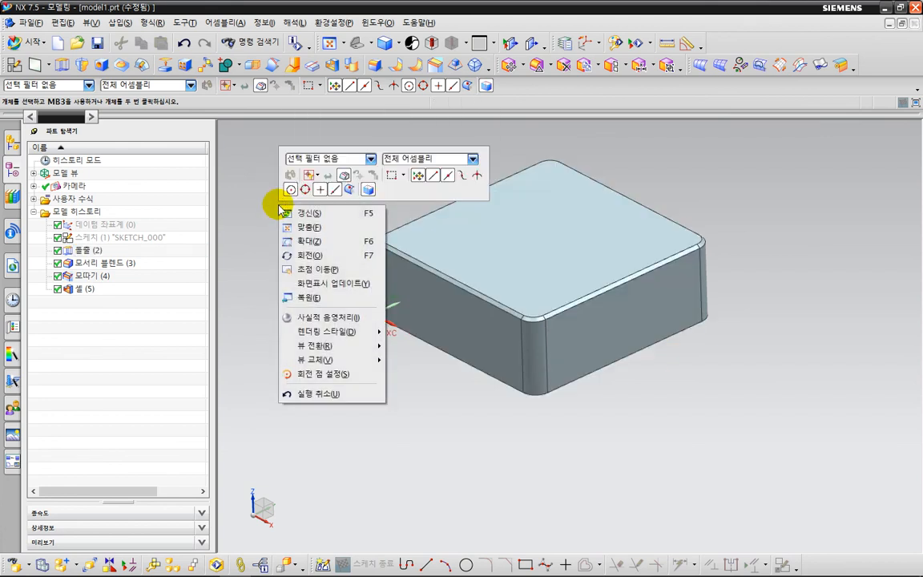
{"action": "left_click", "coordinate": [327, 318]}
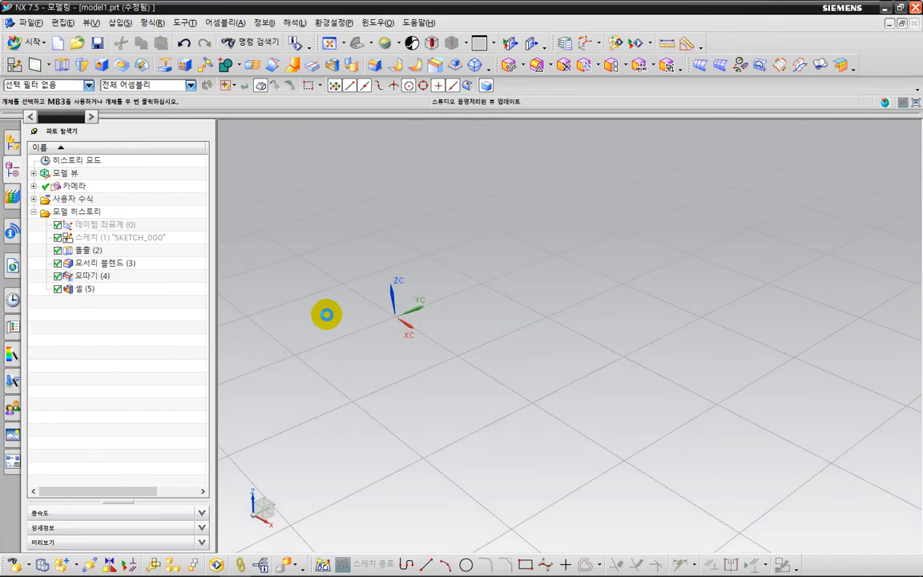
{"action": "mouse_move", "coordinate": [421, 327]}
{"action": "left_mouse_down"}
{"action": "mouse_move", "coordinate": [422, 288]}
{"action": "mouse_move", "coordinate": [385, 129]}
{"action": "left_mouse_up"}
{"action": "mouse_move", "coordinate": [346, 229]}
{"action": "middle_mouse_down"}
{"action": "mouse_move", "coordinate": [377, 277]}
{"action": "mouse_move", "coordinate": [347, 257]}
{"action": "mouse_move", "coordinate": [375, 283]}
{"action": "mouse_move", "coordinate": [364, 275]}
{"action": "middle_mouse_up"}
{"action": "scroll", "coordinate": [348, 264], "scroll_direction": "up", "scroll_amount": 5}
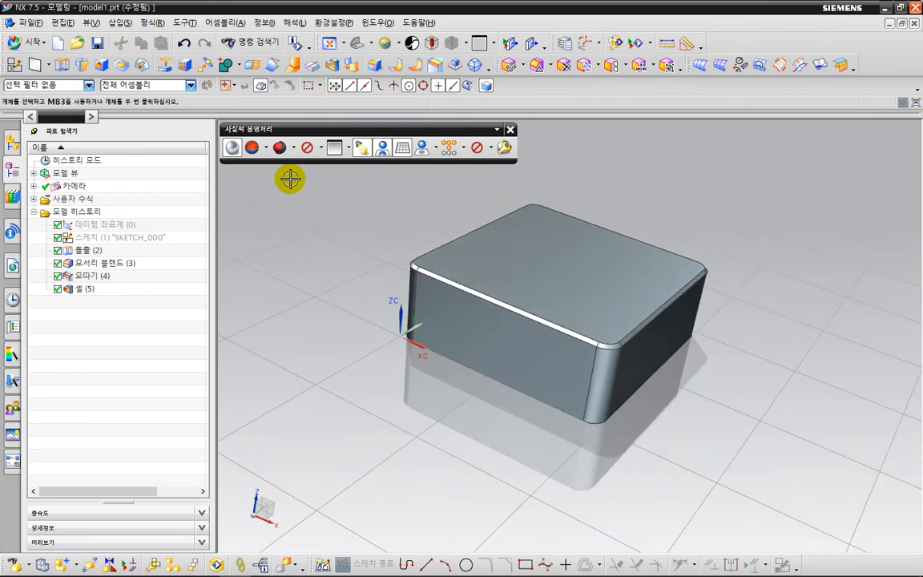
Look through the realistic shading material palette without applying a material, and view the block from its front corner.
{"action": "left_click", "coordinate": [266, 148]}
{"action": "left_click", "coordinate": [293, 149]}
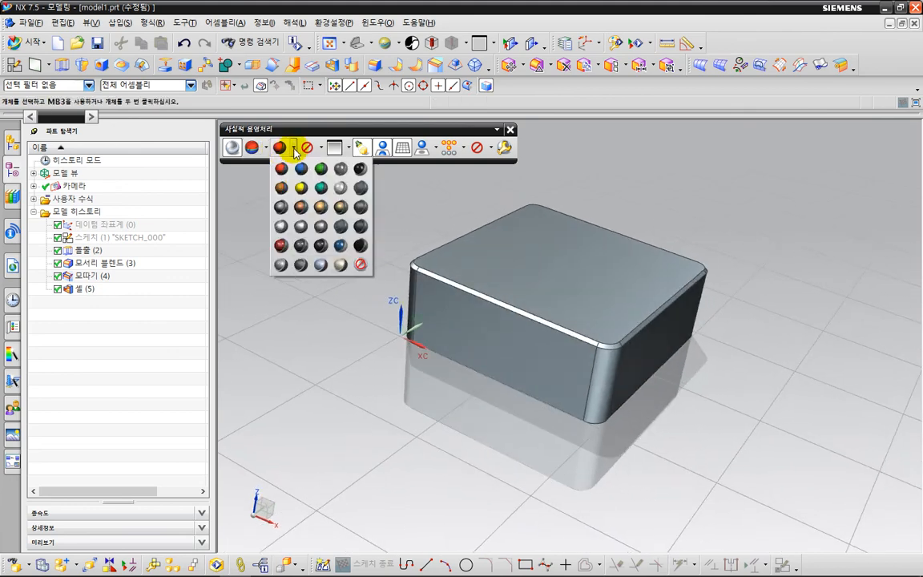
{"action": "left_click", "coordinate": [250, 203]}
{"action": "middle_click_drag", "start_coordinate": [311, 291], "coordinate": [309, 286]}
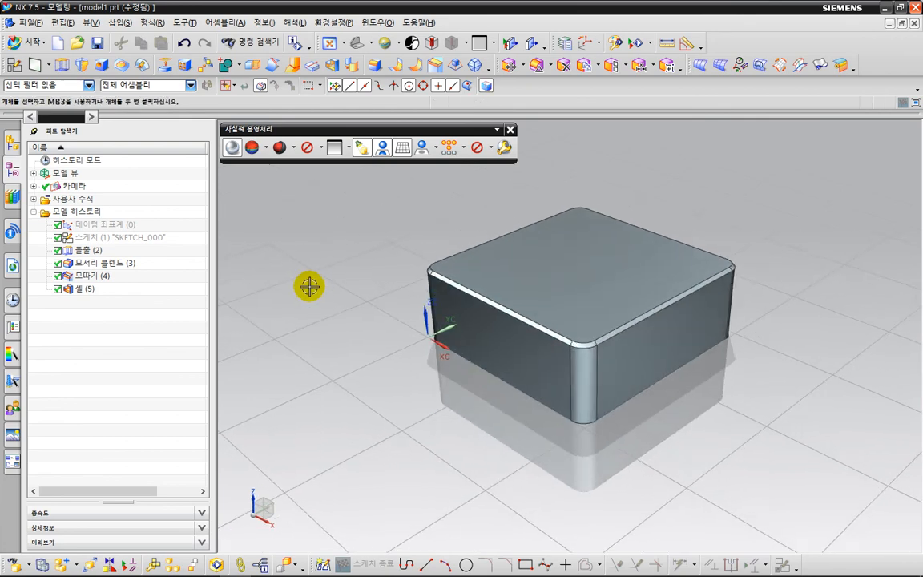
Switch to Notepad and remove the blank lines above "2. 구속." in the modeling notes.
{"action": "key", "text": "alt+Tab"}
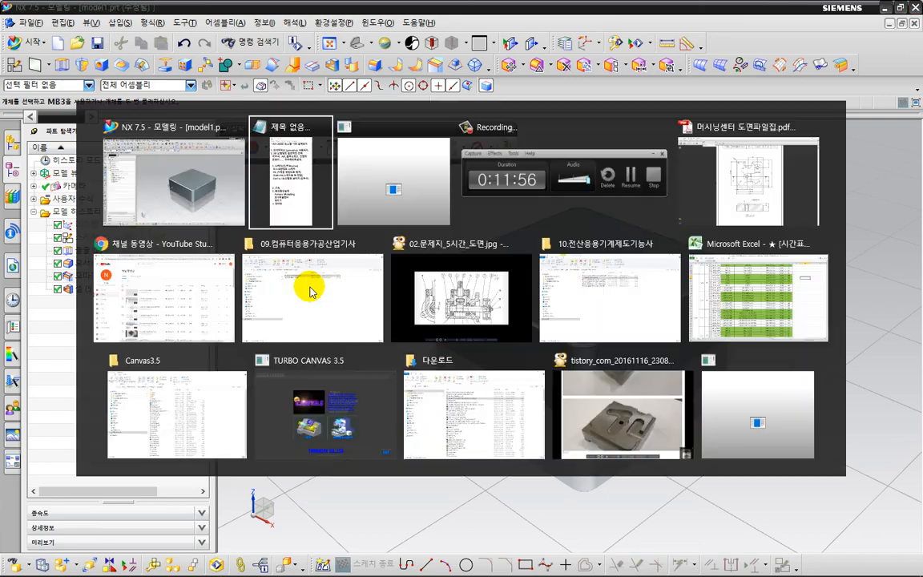
{"action": "key", "text": "ctrl+2"}
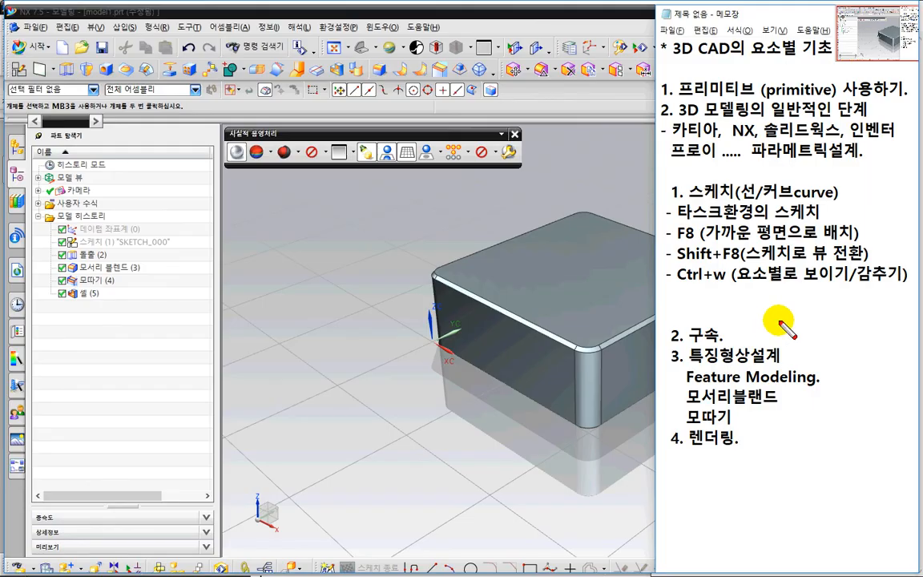
{"action": "mouse_move", "coordinate": [830, 421]}
{"action": "left_mouse_down"}
{"action": "mouse_move", "coordinate": [757, 460]}
{"action": "mouse_move", "coordinate": [603, 244]}
{"action": "mouse_move", "coordinate": [809, 134]}
{"action": "mouse_move", "coordinate": [890, 450]}
{"action": "mouse_move", "coordinate": [843, 490]}
{"action": "left_mouse_up"}
{"action": "key", "text": "Escape"}
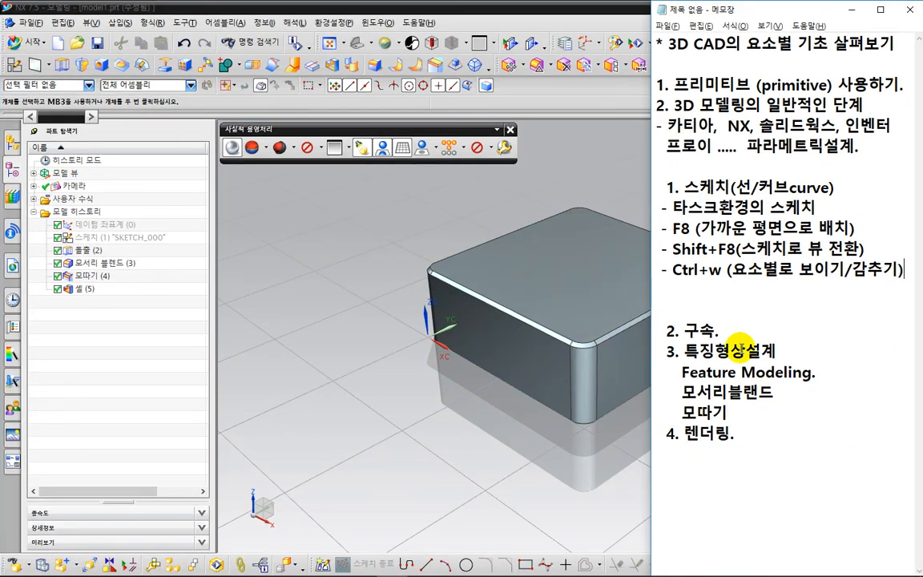
{"action": "left_click", "coordinate": [655, 329]}
{"action": "key", "text": "BackSpace"}
{"action": "key", "text": "BackSpace"}
Circle the modeling-stage notes in red, underline "구속" and "특징형상설계", and clear the markings.
{"action": "key", "text": "ctrl+2"}
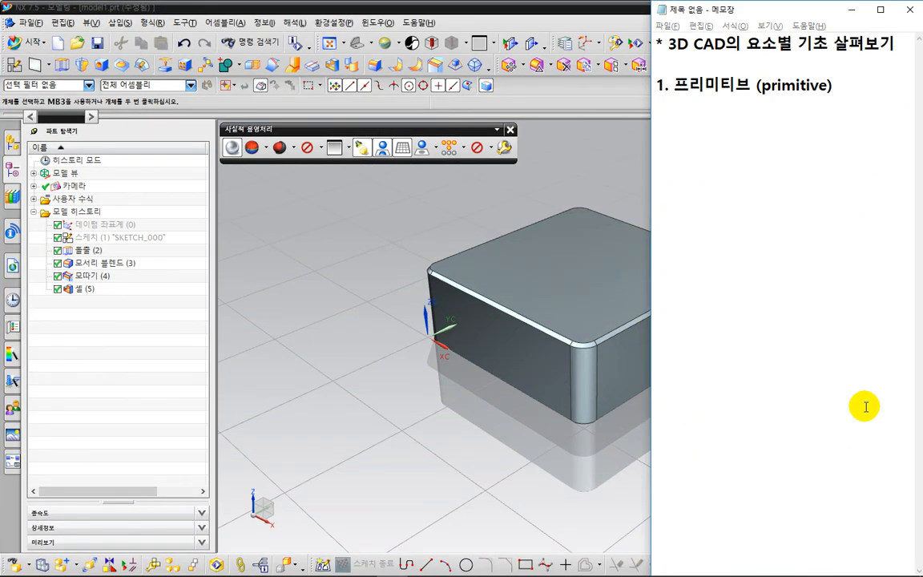
{"action": "mouse_move", "coordinate": [865, 398]}
{"action": "left_mouse_down"}
{"action": "mouse_move", "coordinate": [603, 329]}
{"action": "mouse_move", "coordinate": [684, 140]}
{"action": "mouse_move", "coordinate": [891, 234]}
{"action": "mouse_move", "coordinate": [894, 419]}
{"action": "left_mouse_up"}
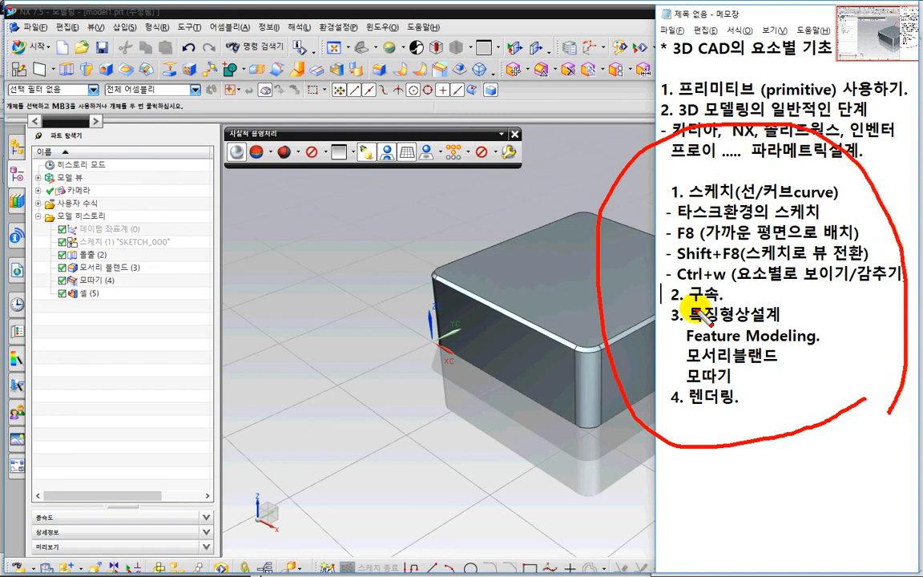
{"action": "mouse_move", "coordinate": [687, 304]}
{"action": "left_mouse_down"}
{"action": "mouse_move", "coordinate": [725, 302]}
{"action": "mouse_move", "coordinate": [798, 328]}
{"action": "left_mouse_up"}
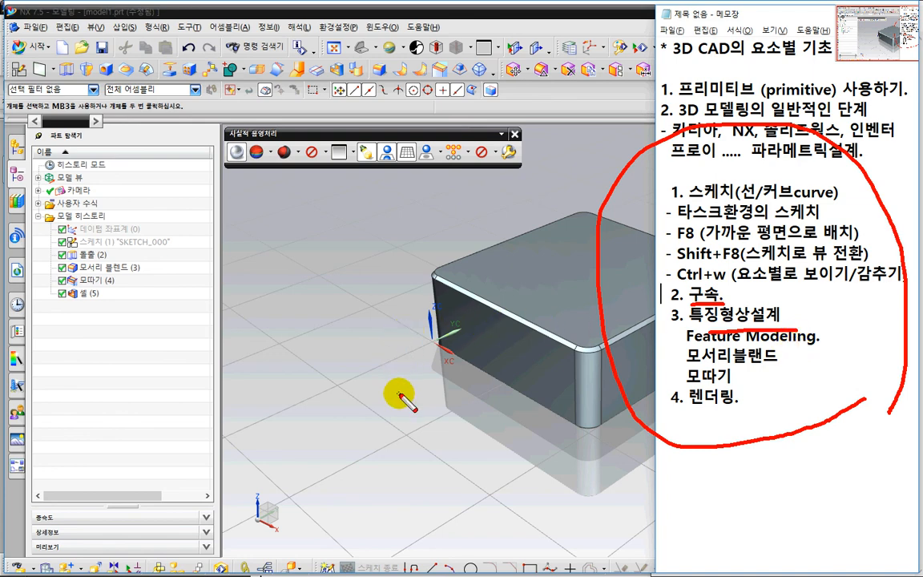
{"action": "key", "text": "Escape"}
Switch back to NX and examine the realistically shaded block from a higher angle.
{"action": "left_click", "coordinate": [580, 158]}
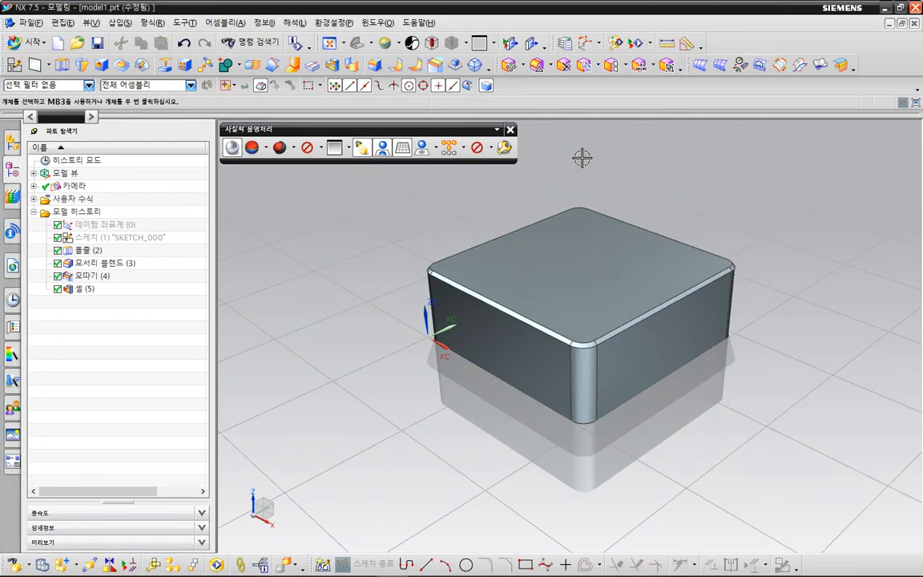
{"action": "middle_click_drag", "start_coordinate": [793, 274], "coordinate": [782, 286]}
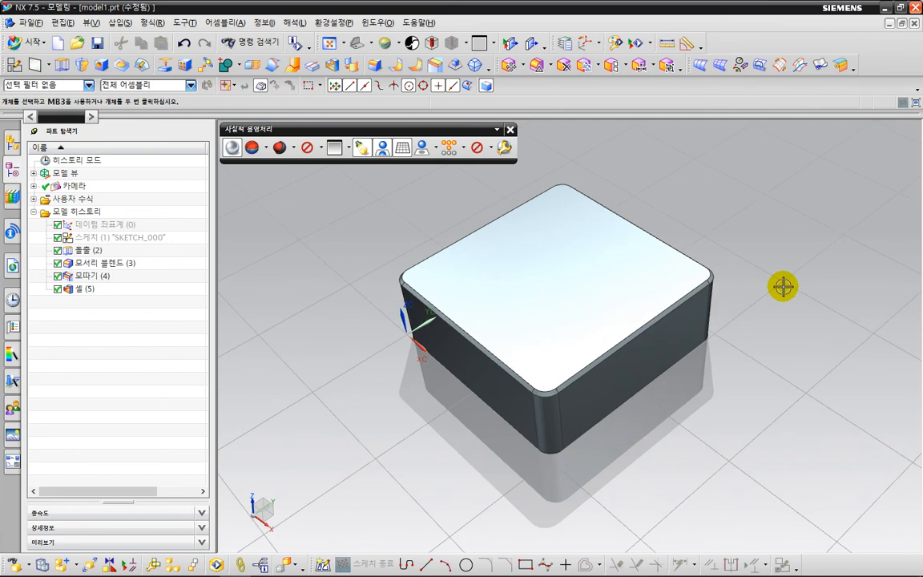